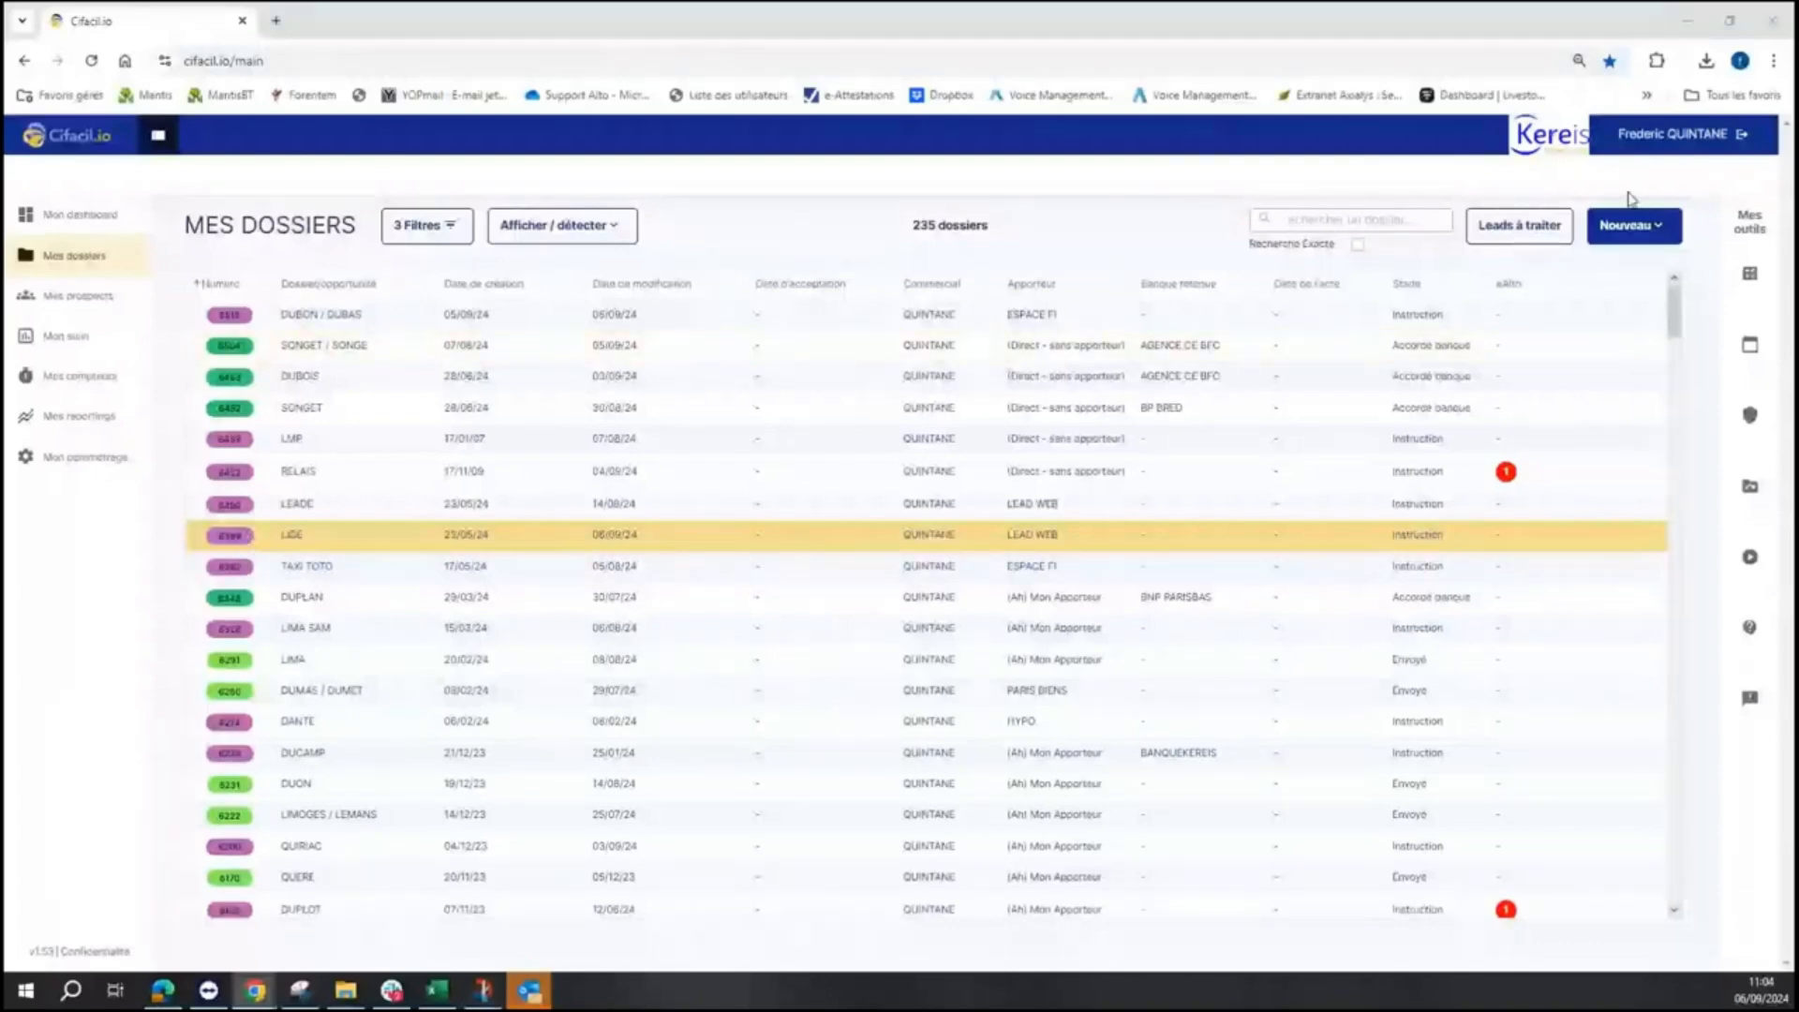
- Reset the browser zoom from 90 % to 100 % and open Mon paramétrage's company details
click(1773, 61)
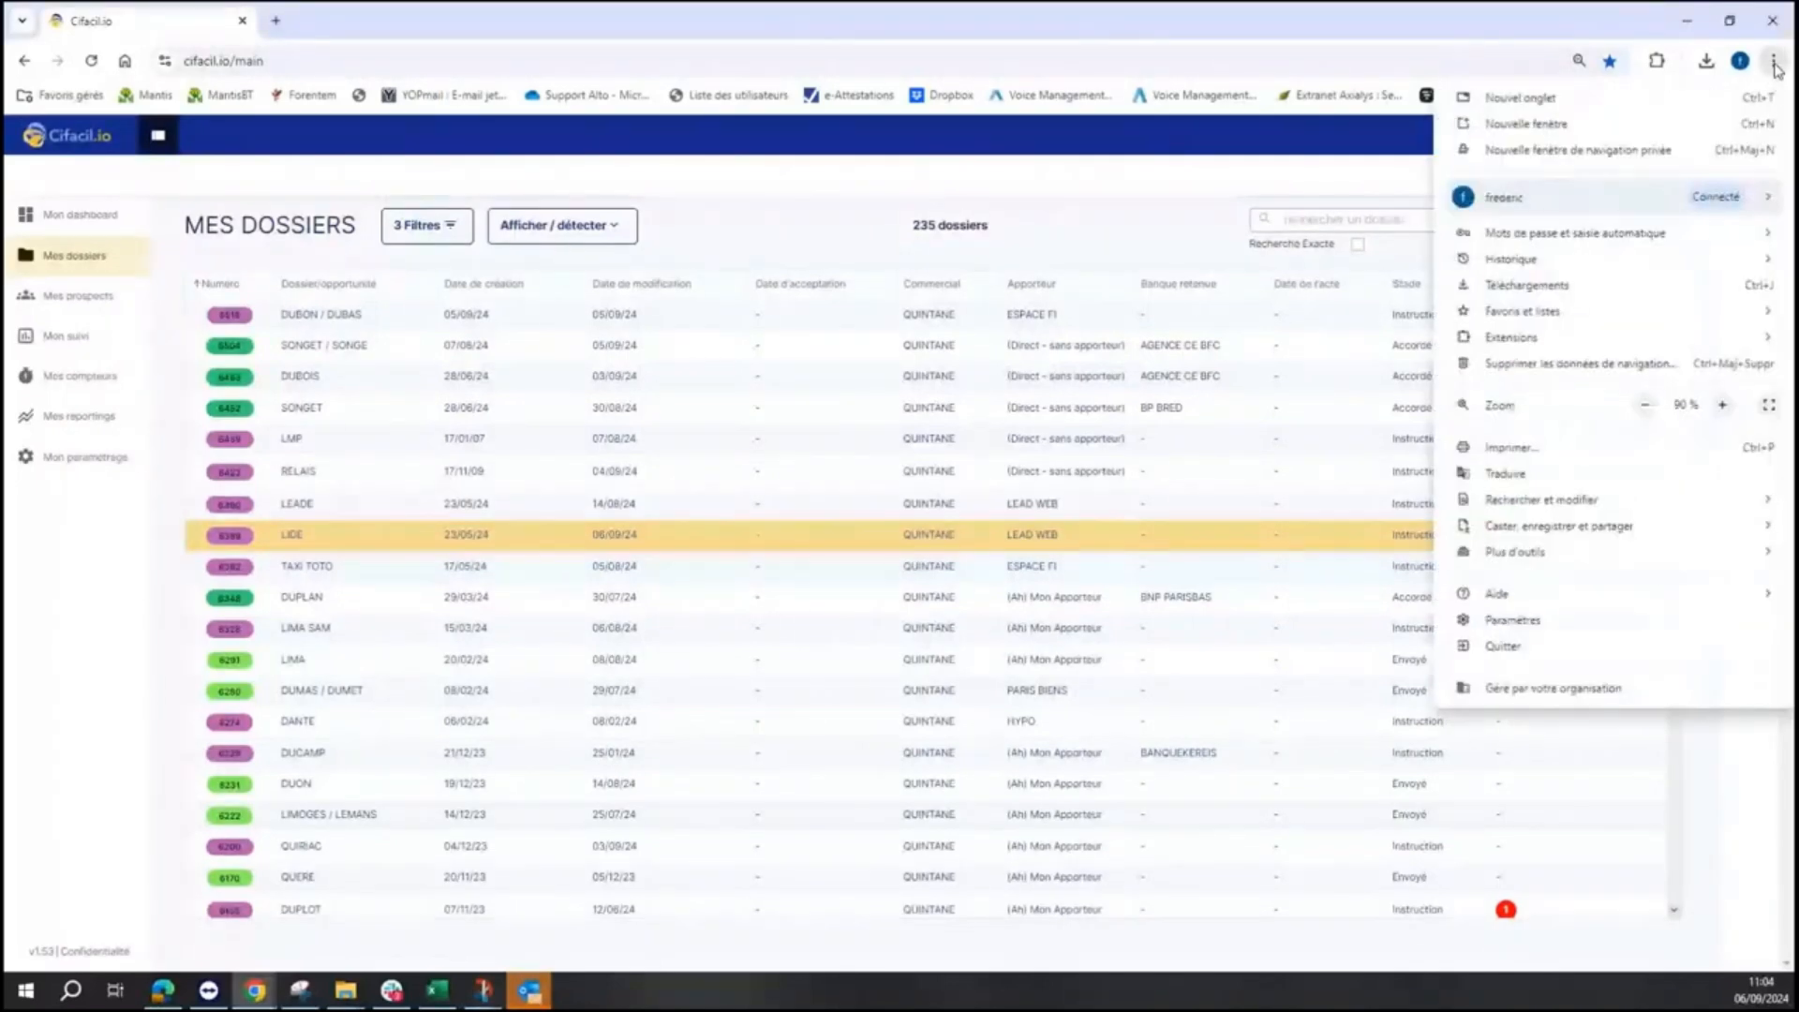
click(1722, 405)
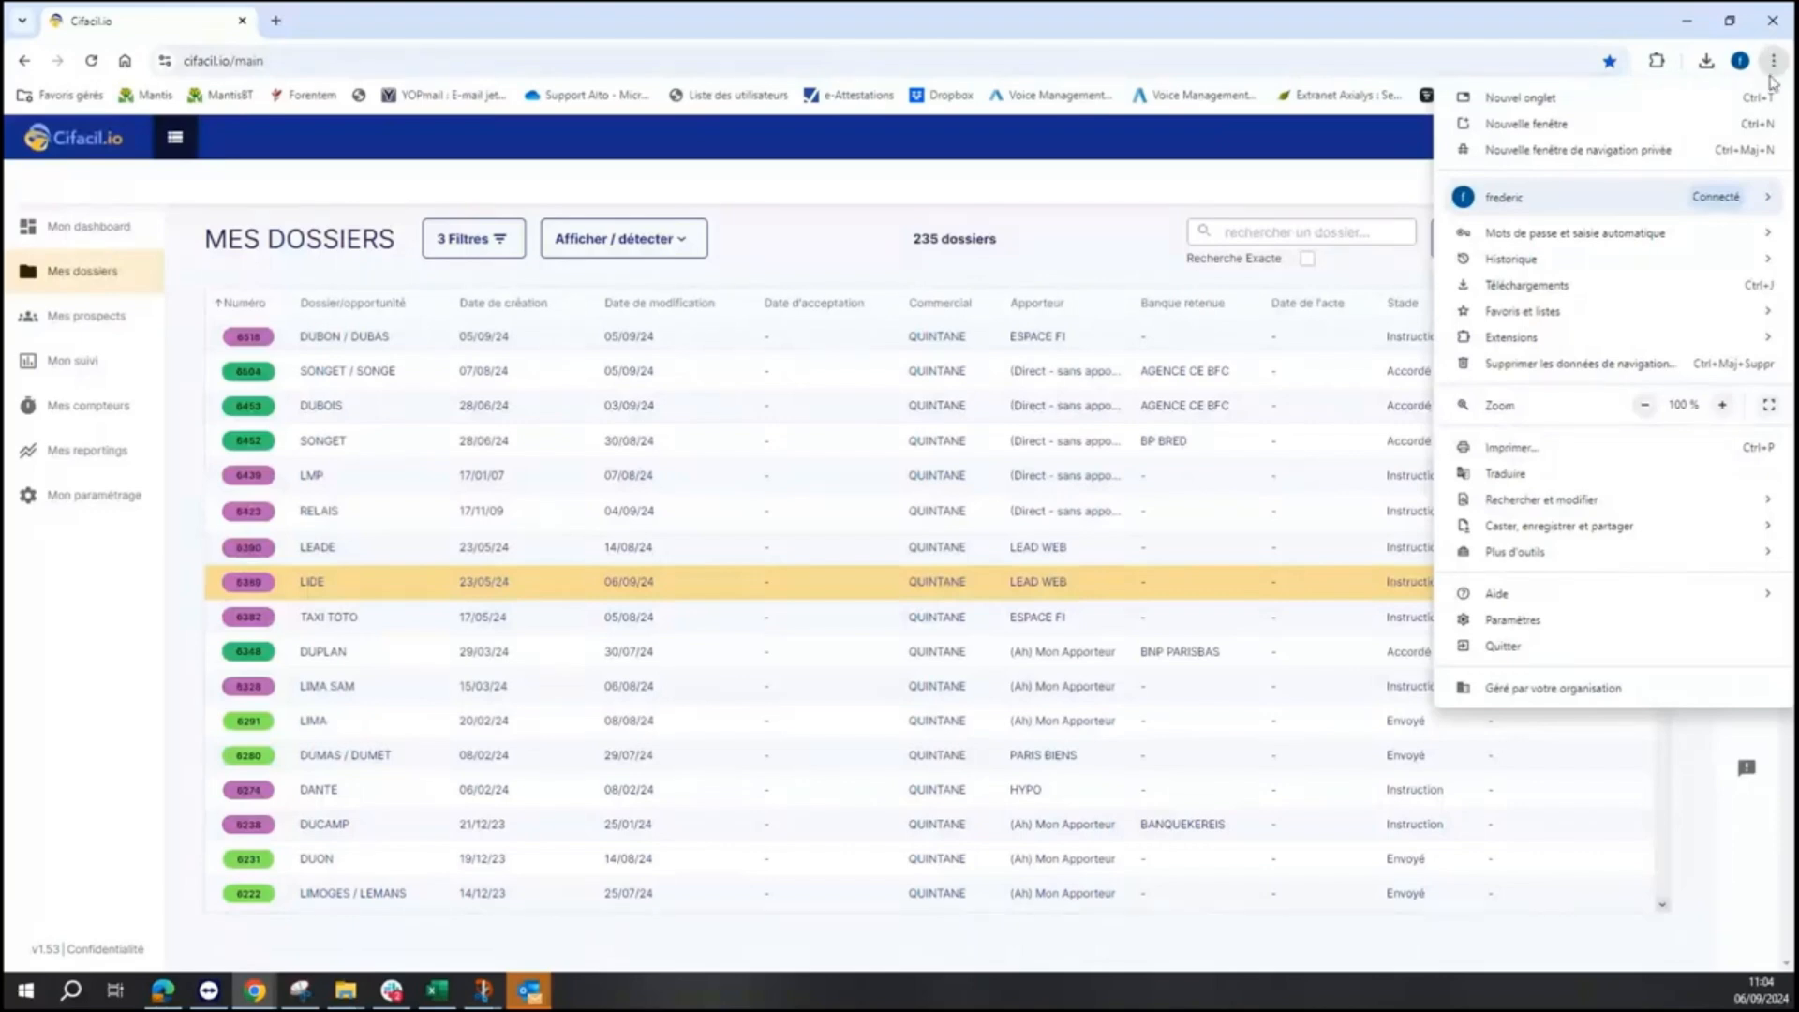
click(1279, 58)
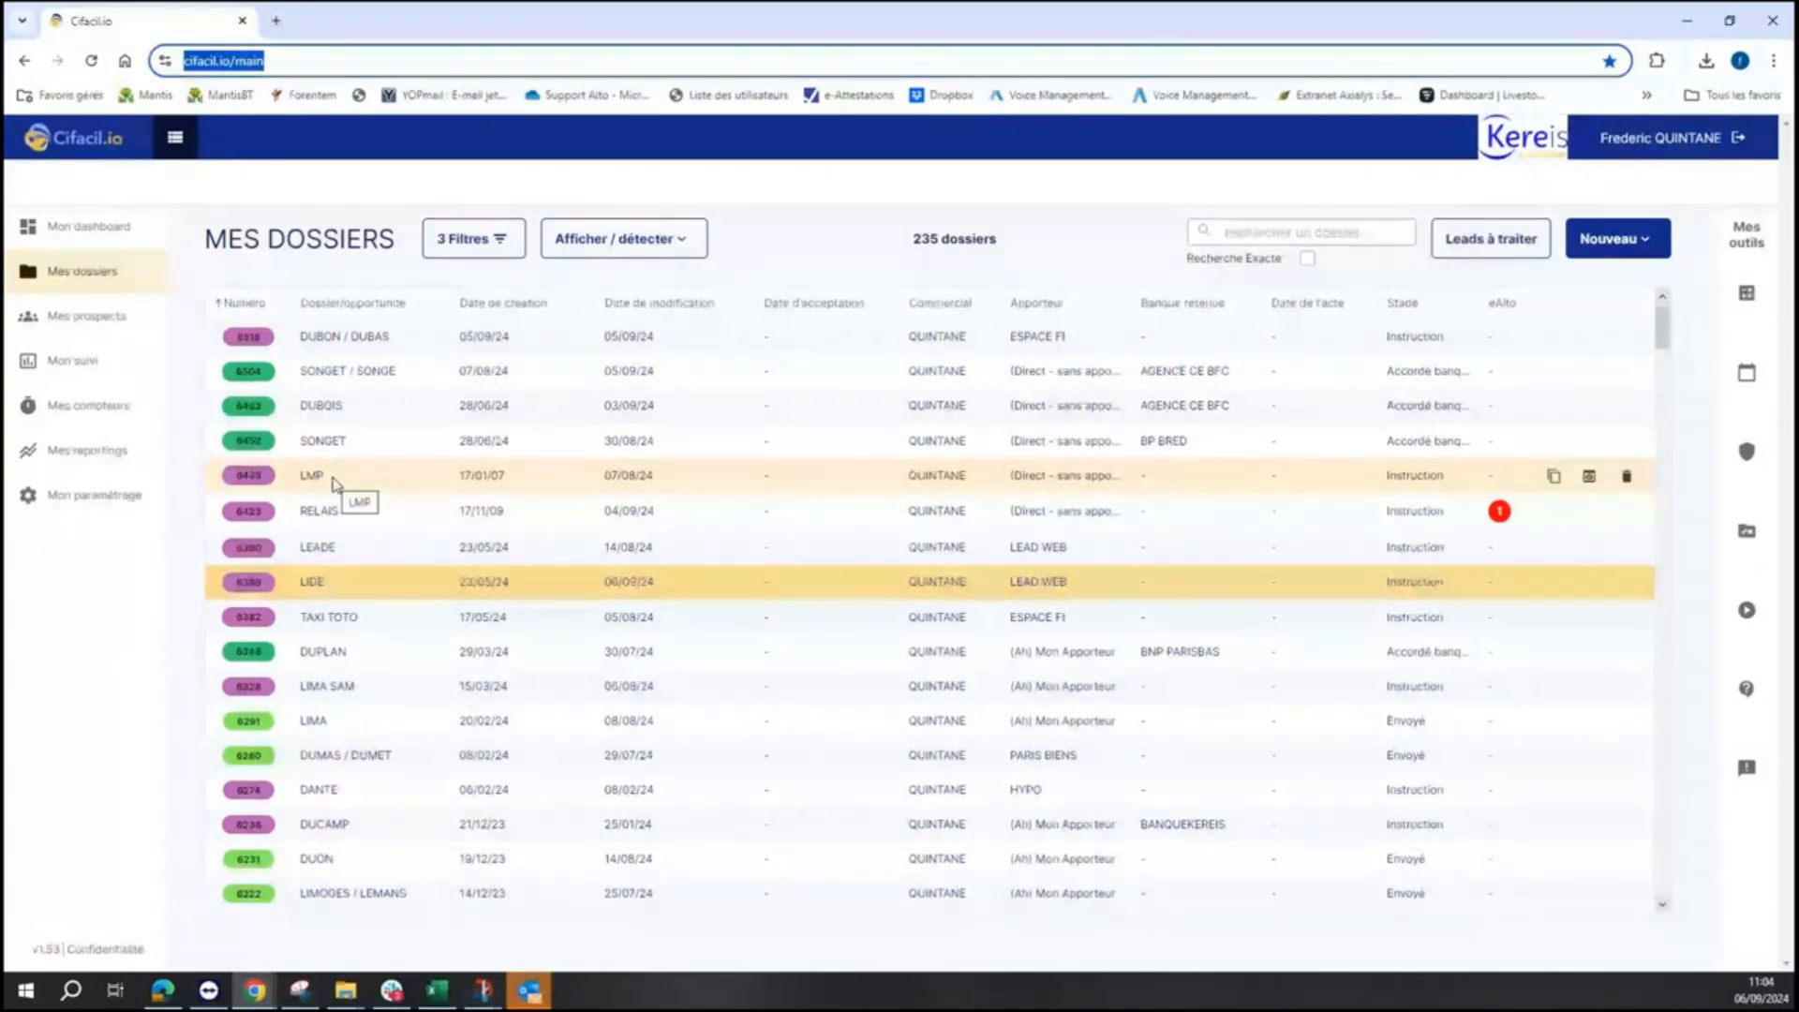
click(104, 507)
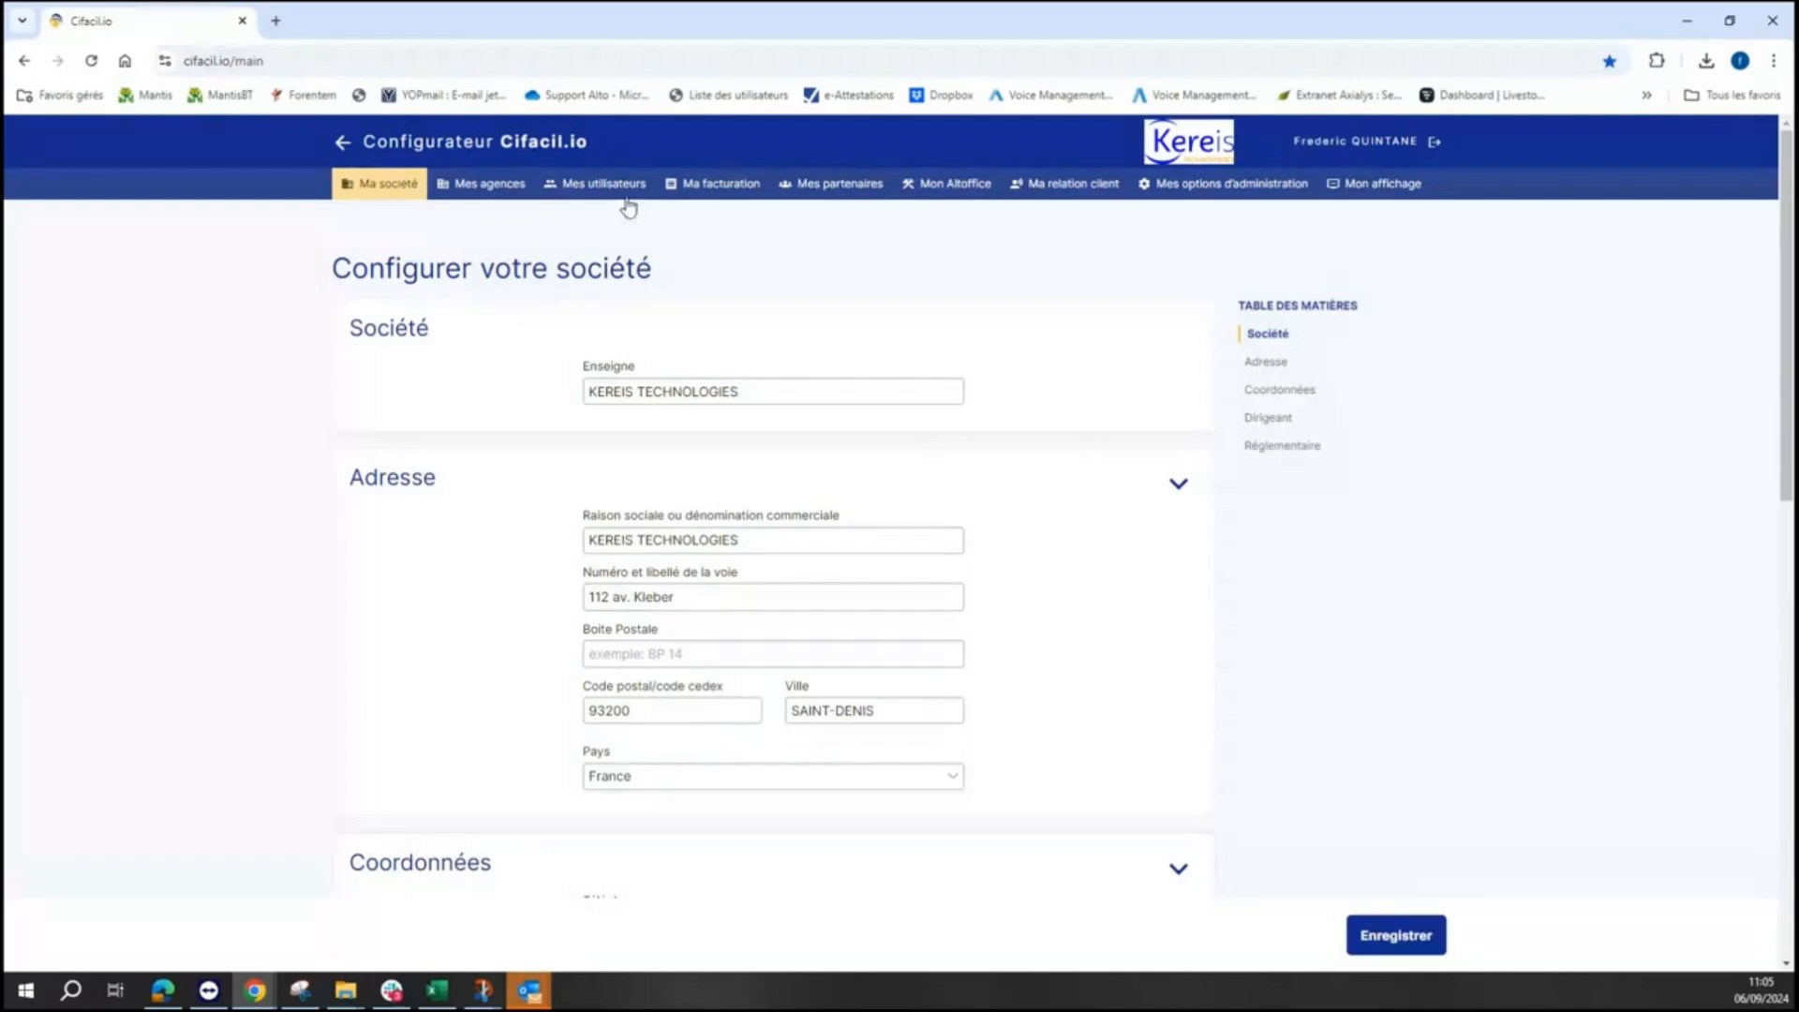
- Open the _AltO Informatique agency from Mes agences and show its Compléments details
click(469, 197)
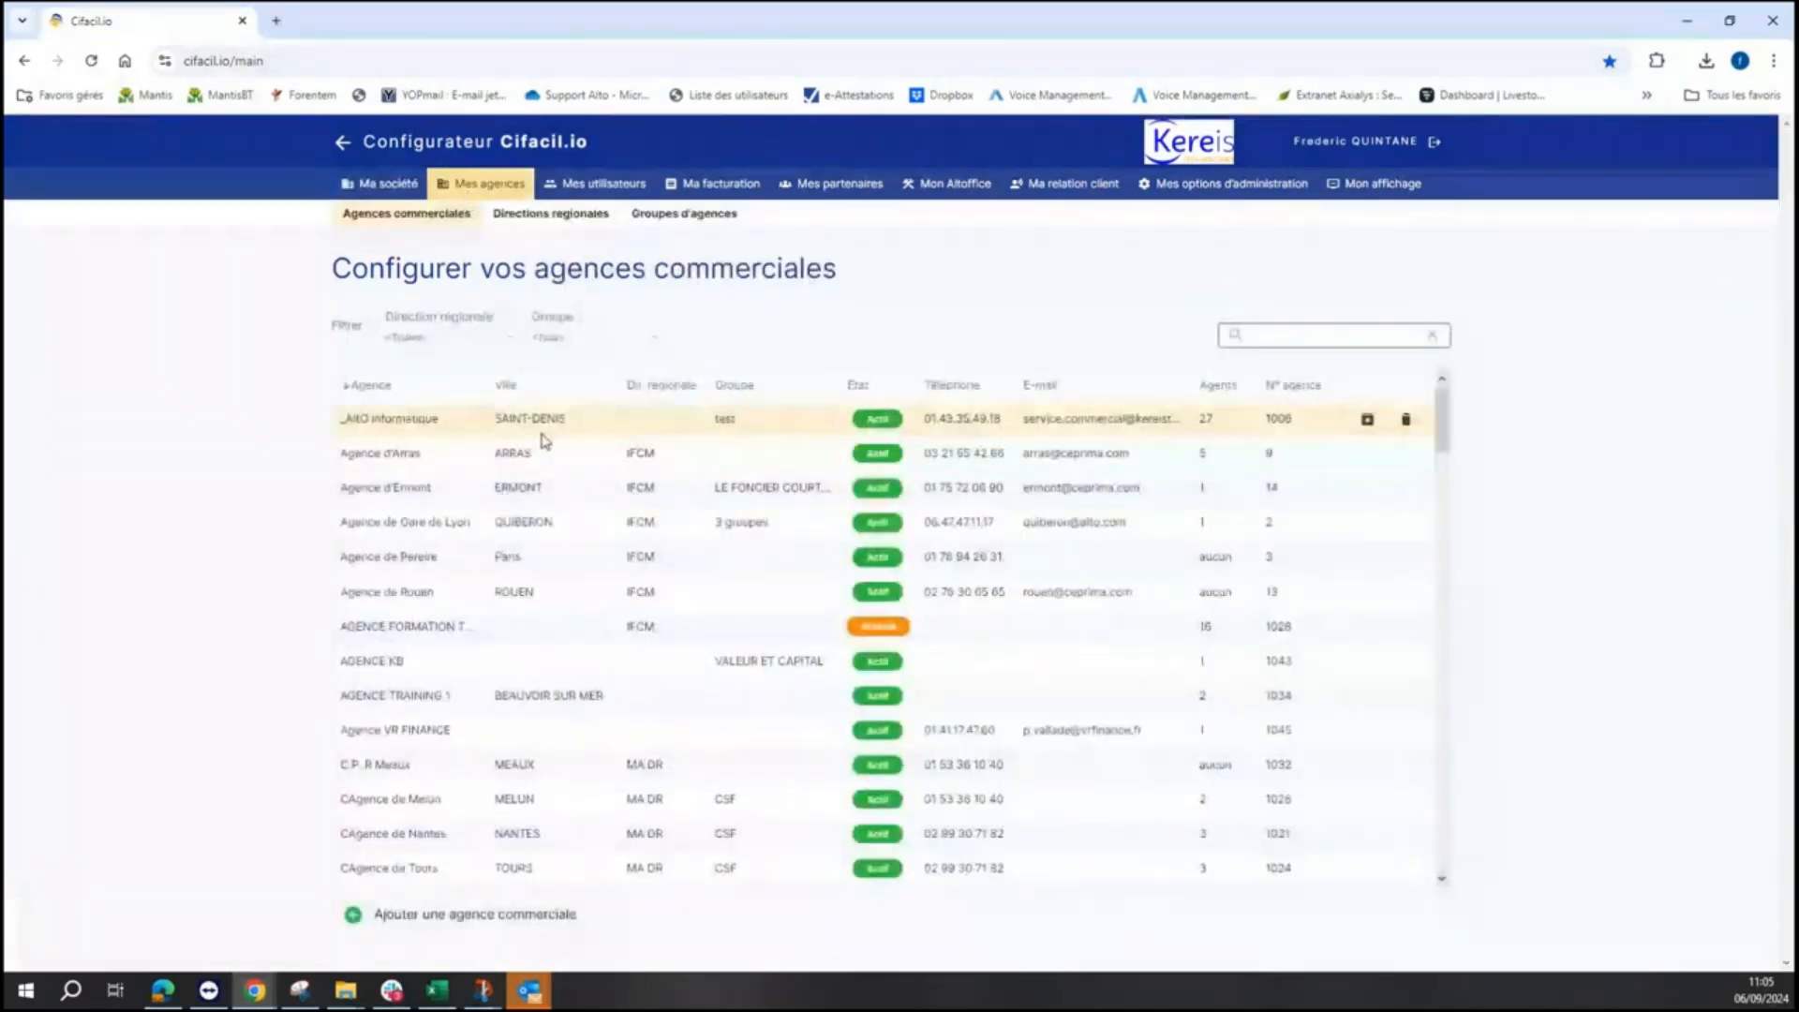
click(541, 431)
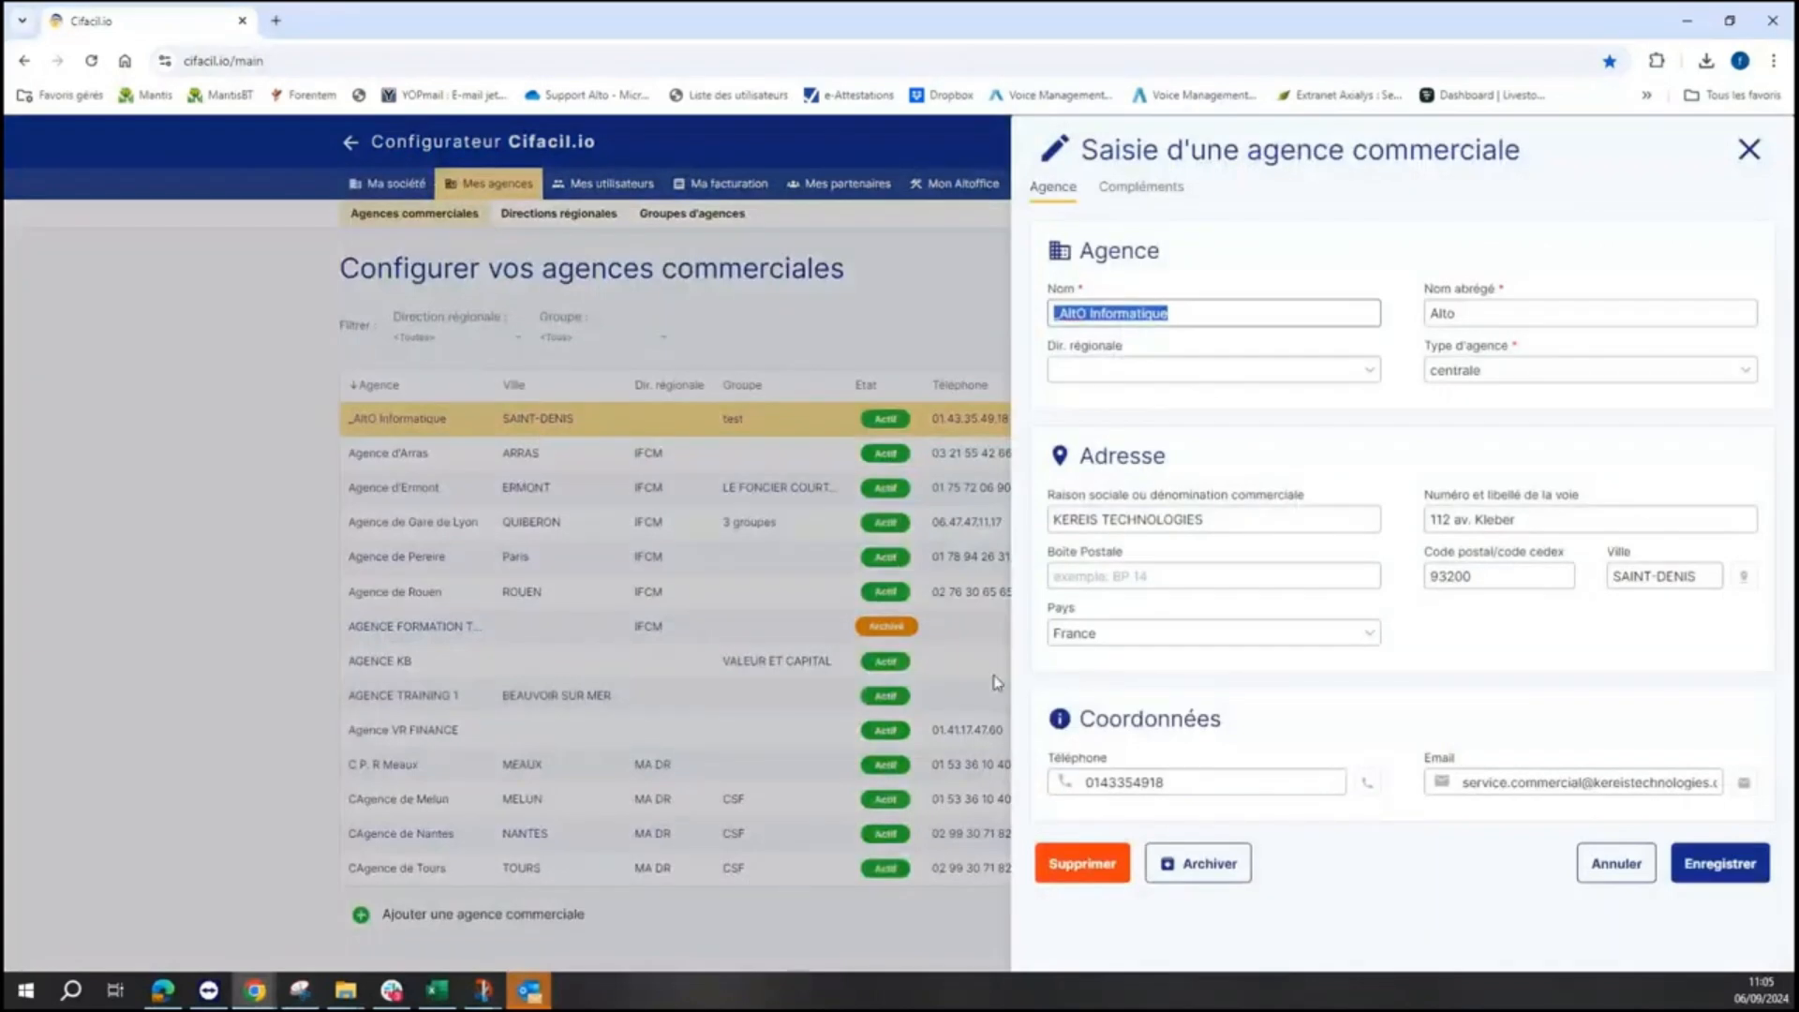
click(1155, 192)
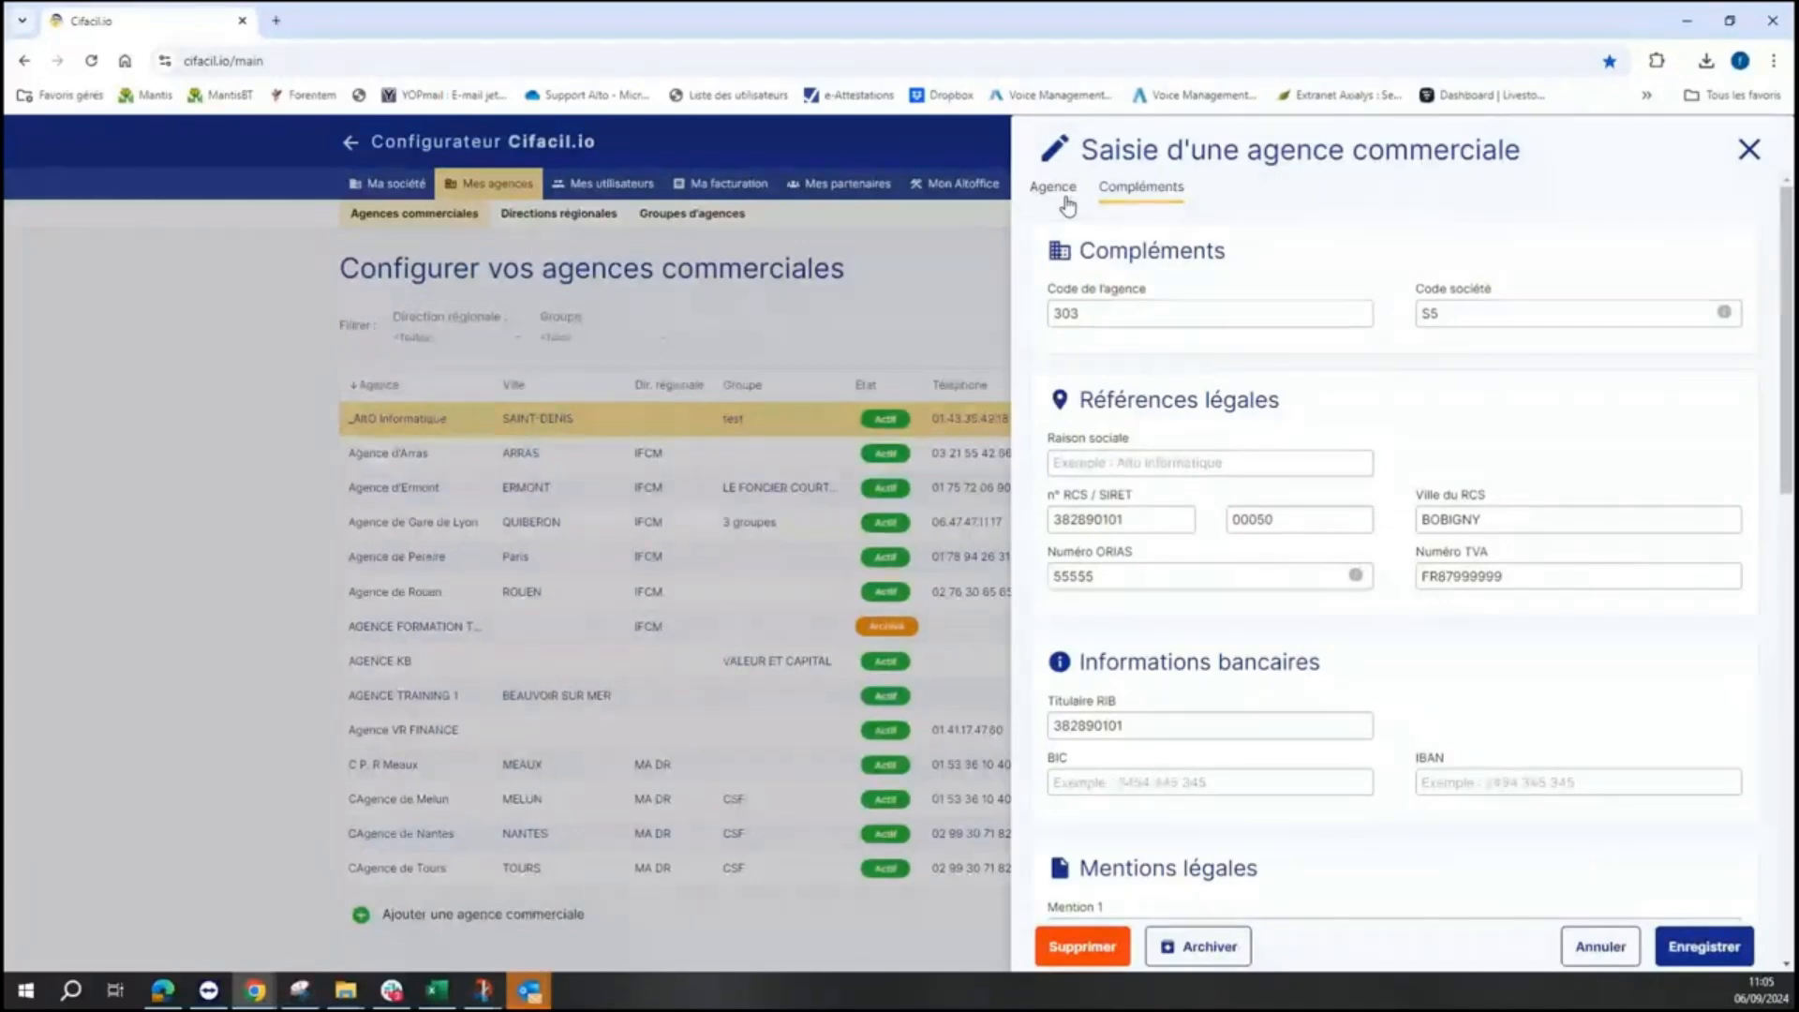
- Review the agency's Compléments down to the Crédit Mutuel Arkea section, then close the record
scroll(1313, 373, down, 1)
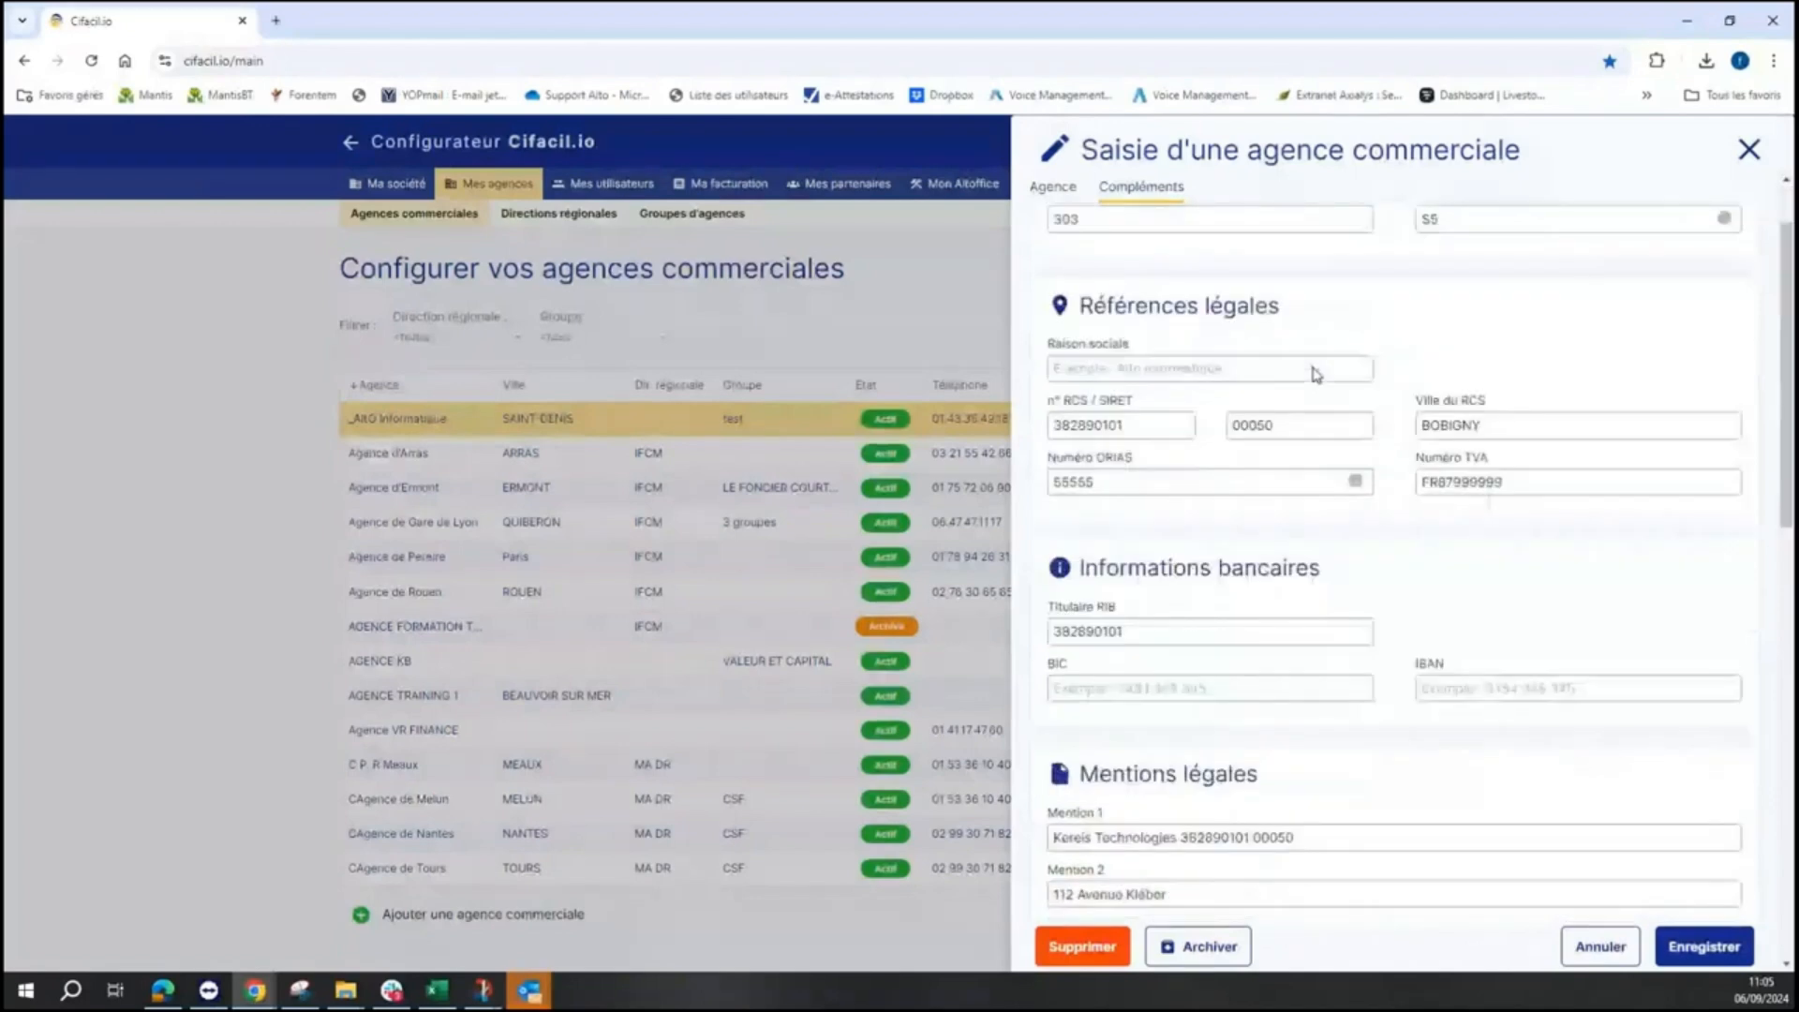
scroll(1313, 373, down, 2)
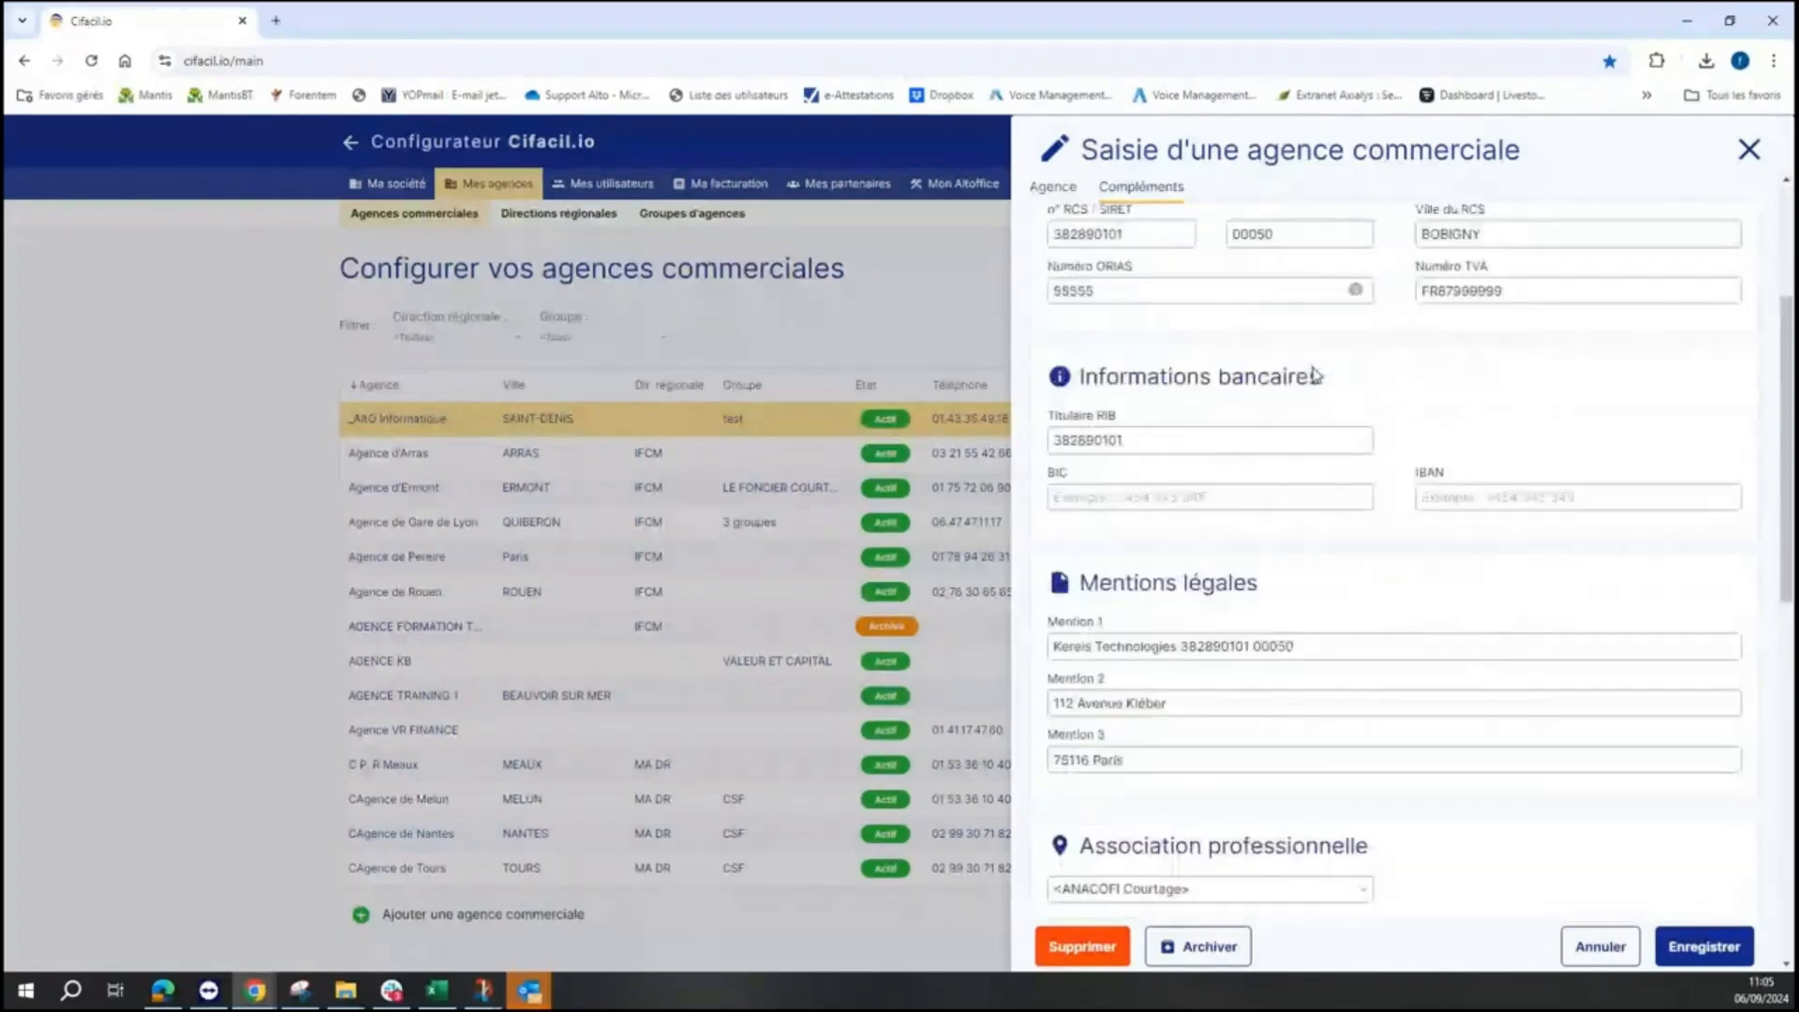
scroll(1313, 373, down, 3)
scroll(1314, 370, down, 7)
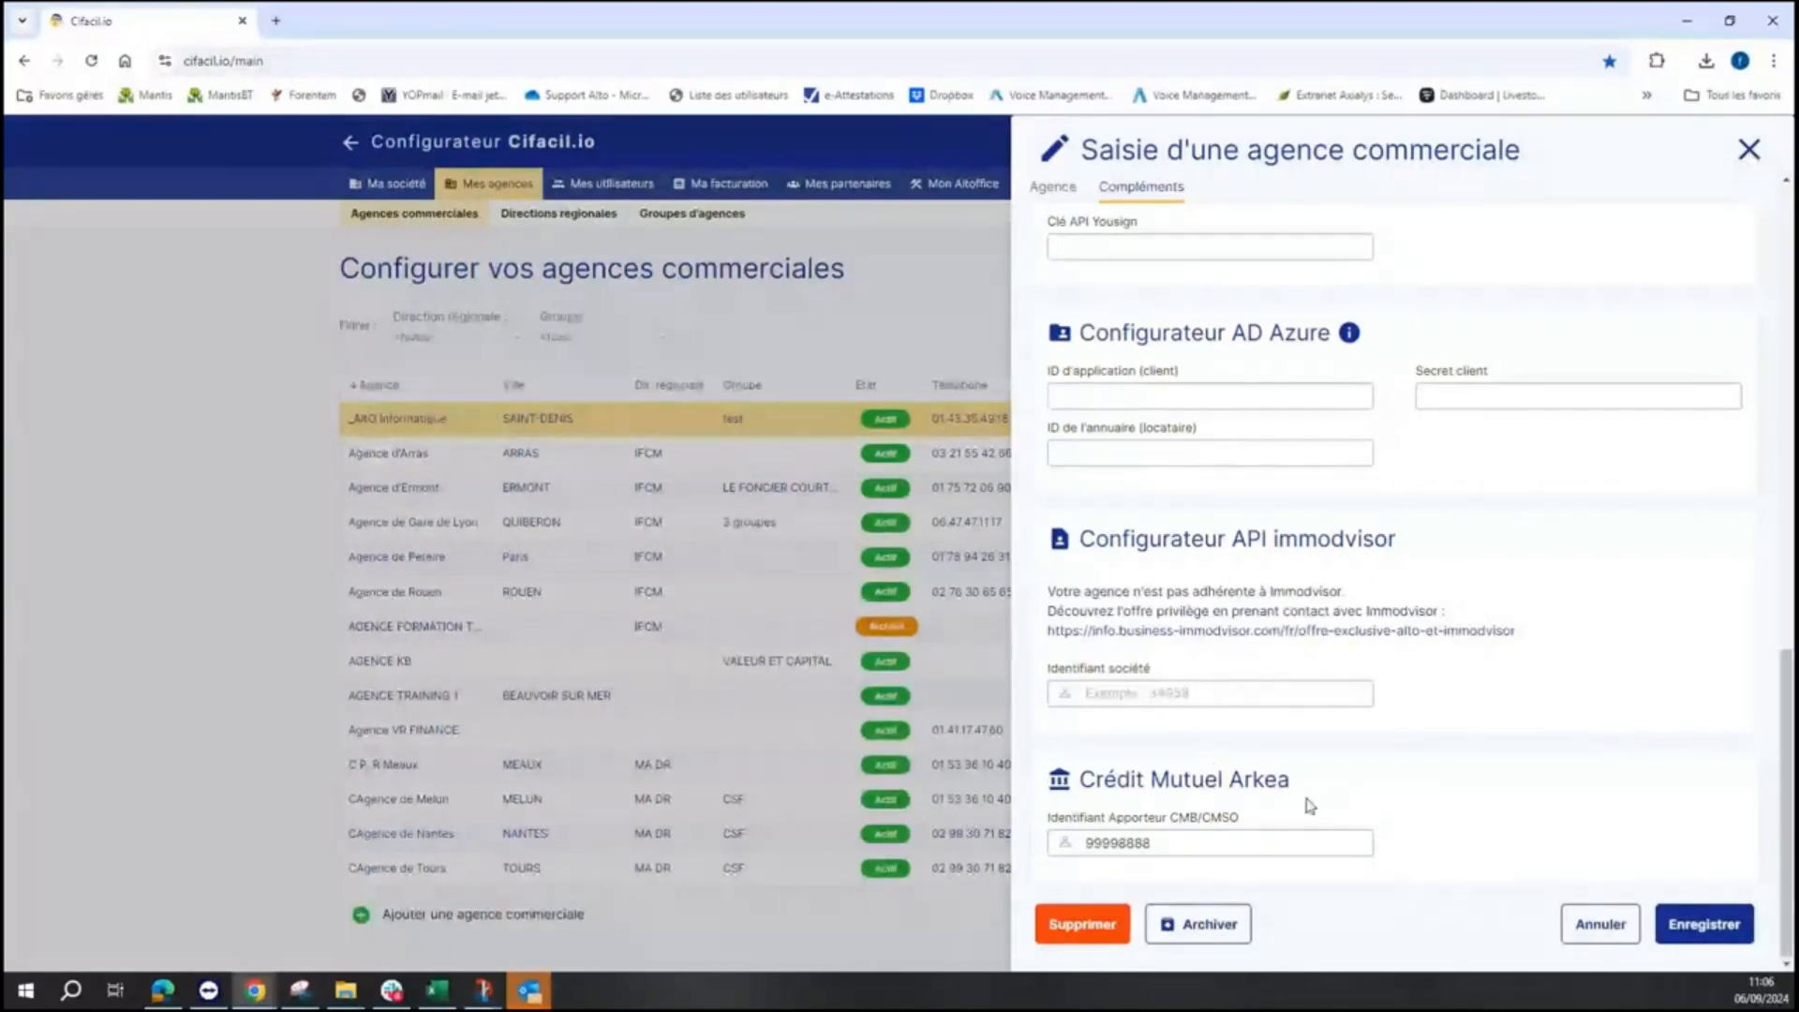
click(1750, 149)
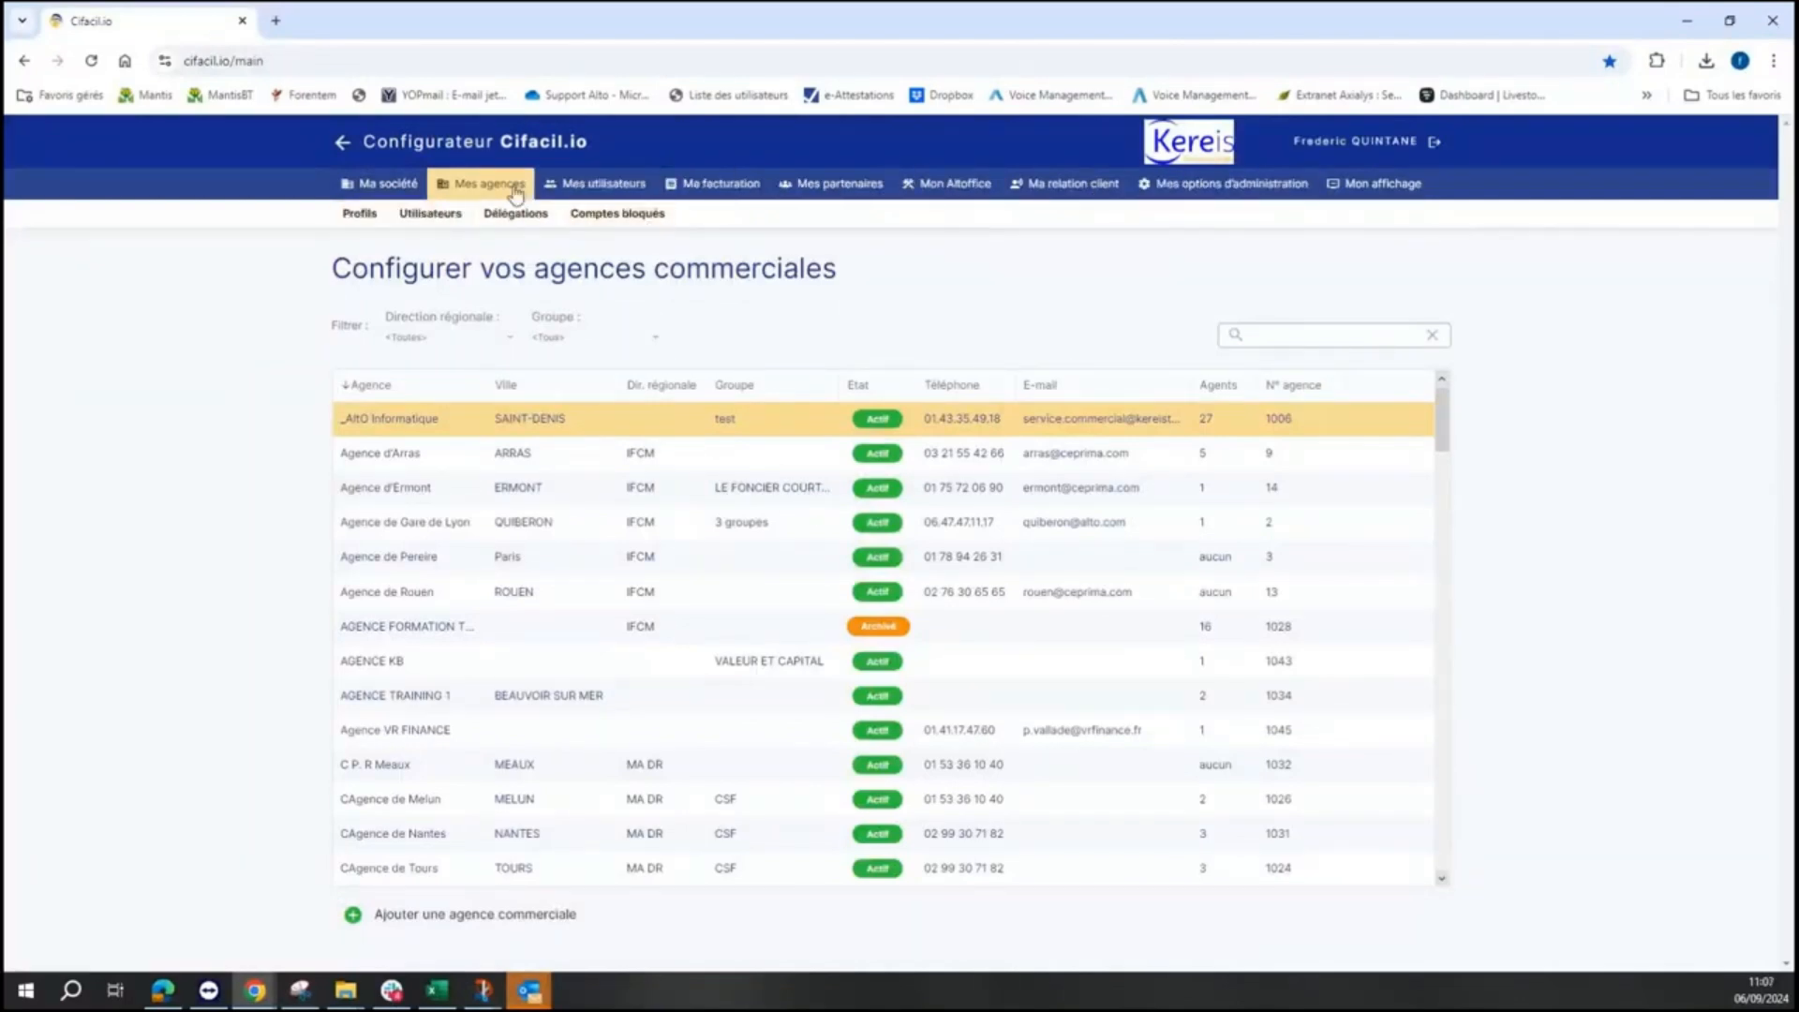
- Search the users for 'qui', review the first match's settings, and close the record
click(430, 214)
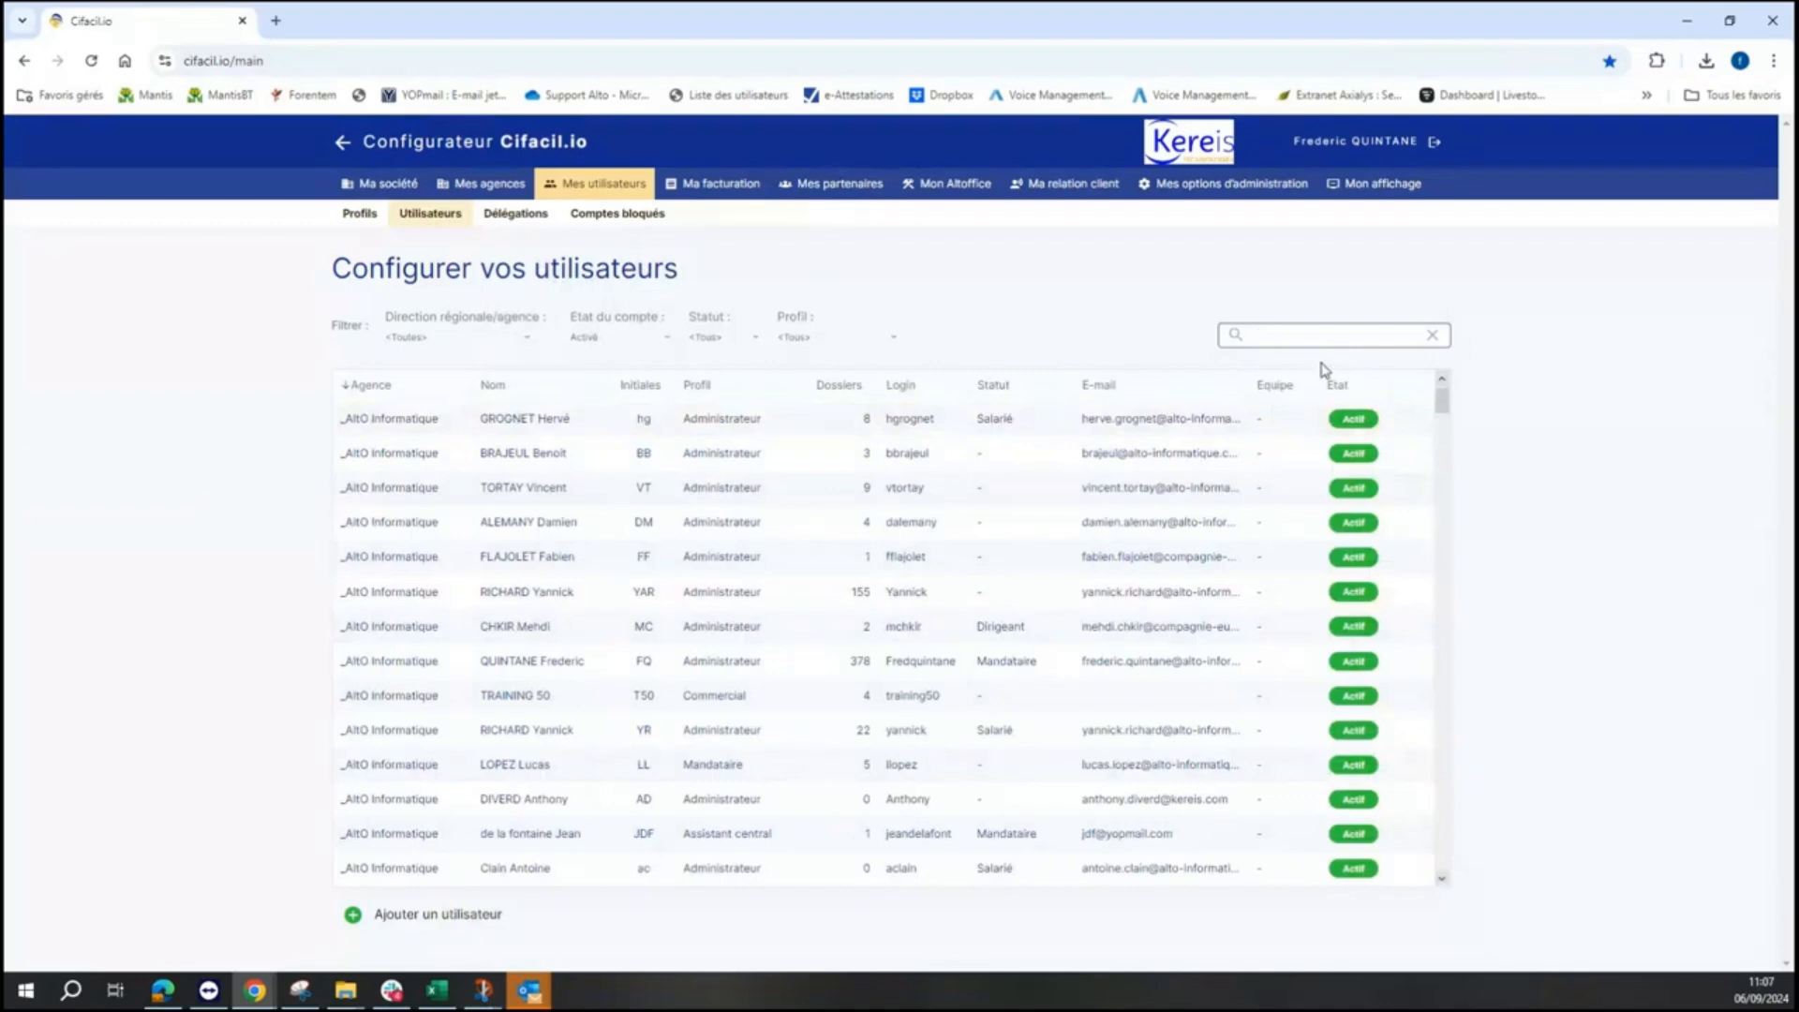
text(qui)
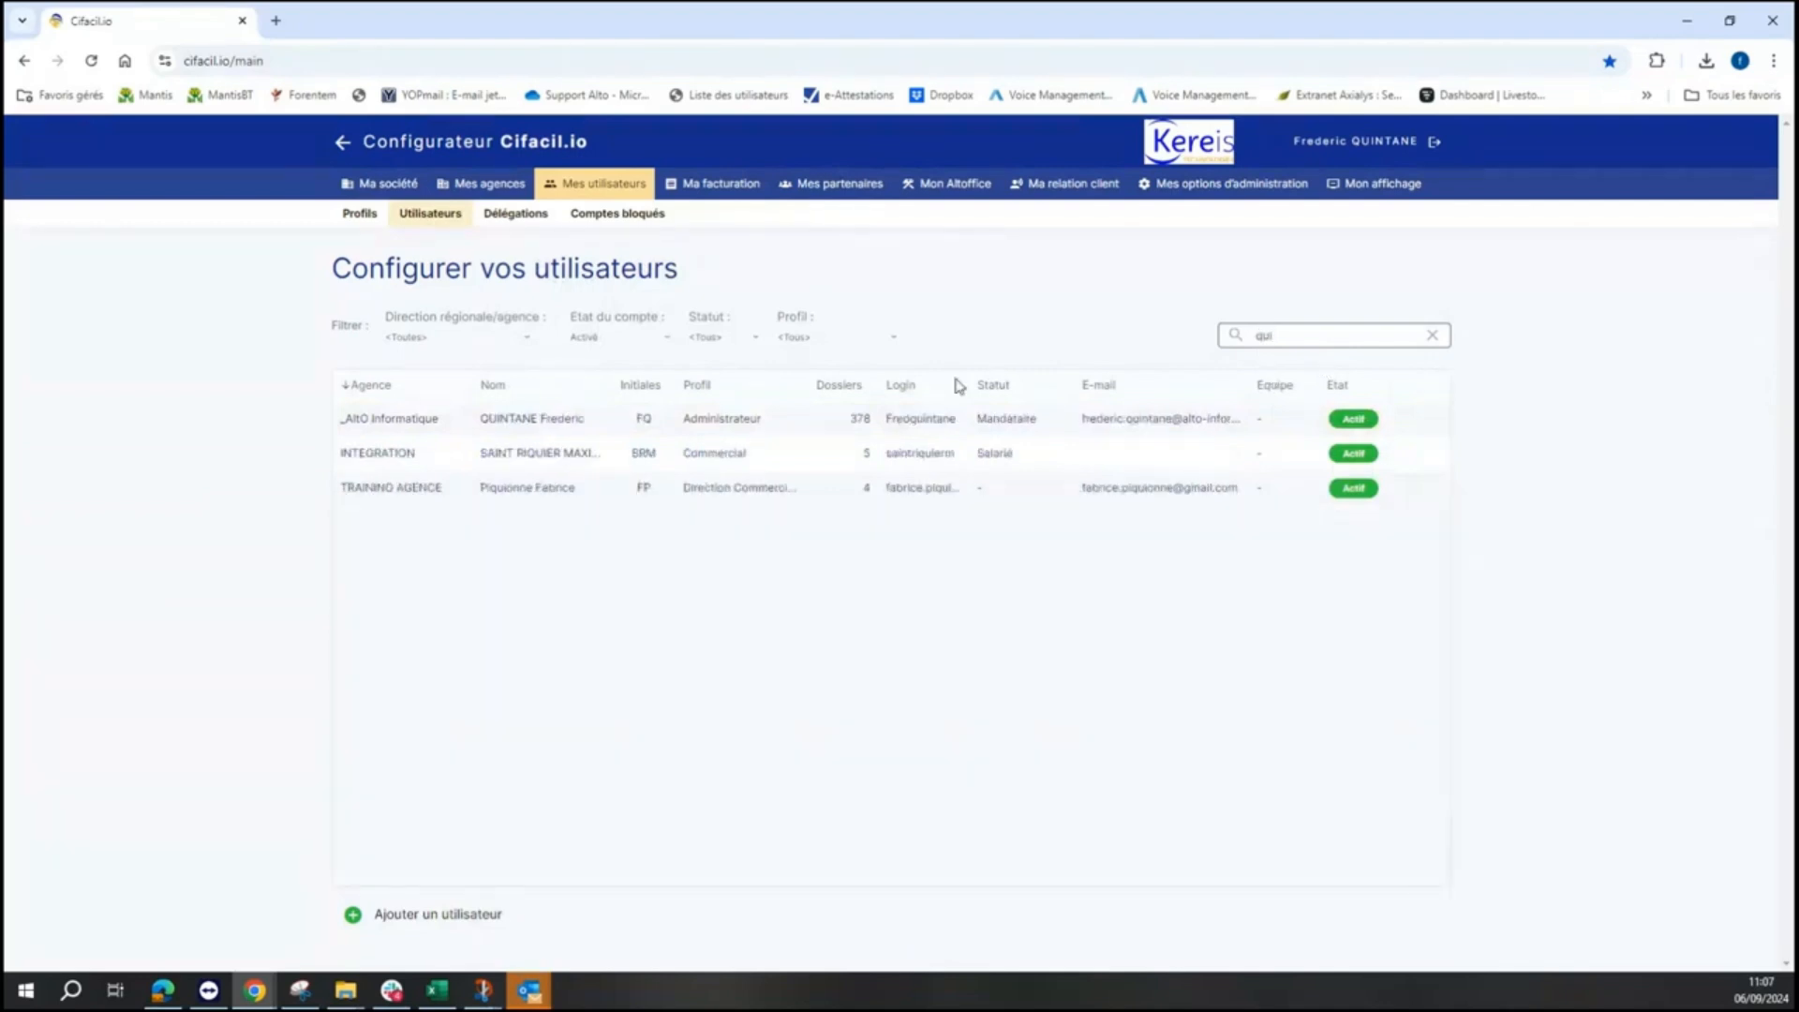
click(898, 435)
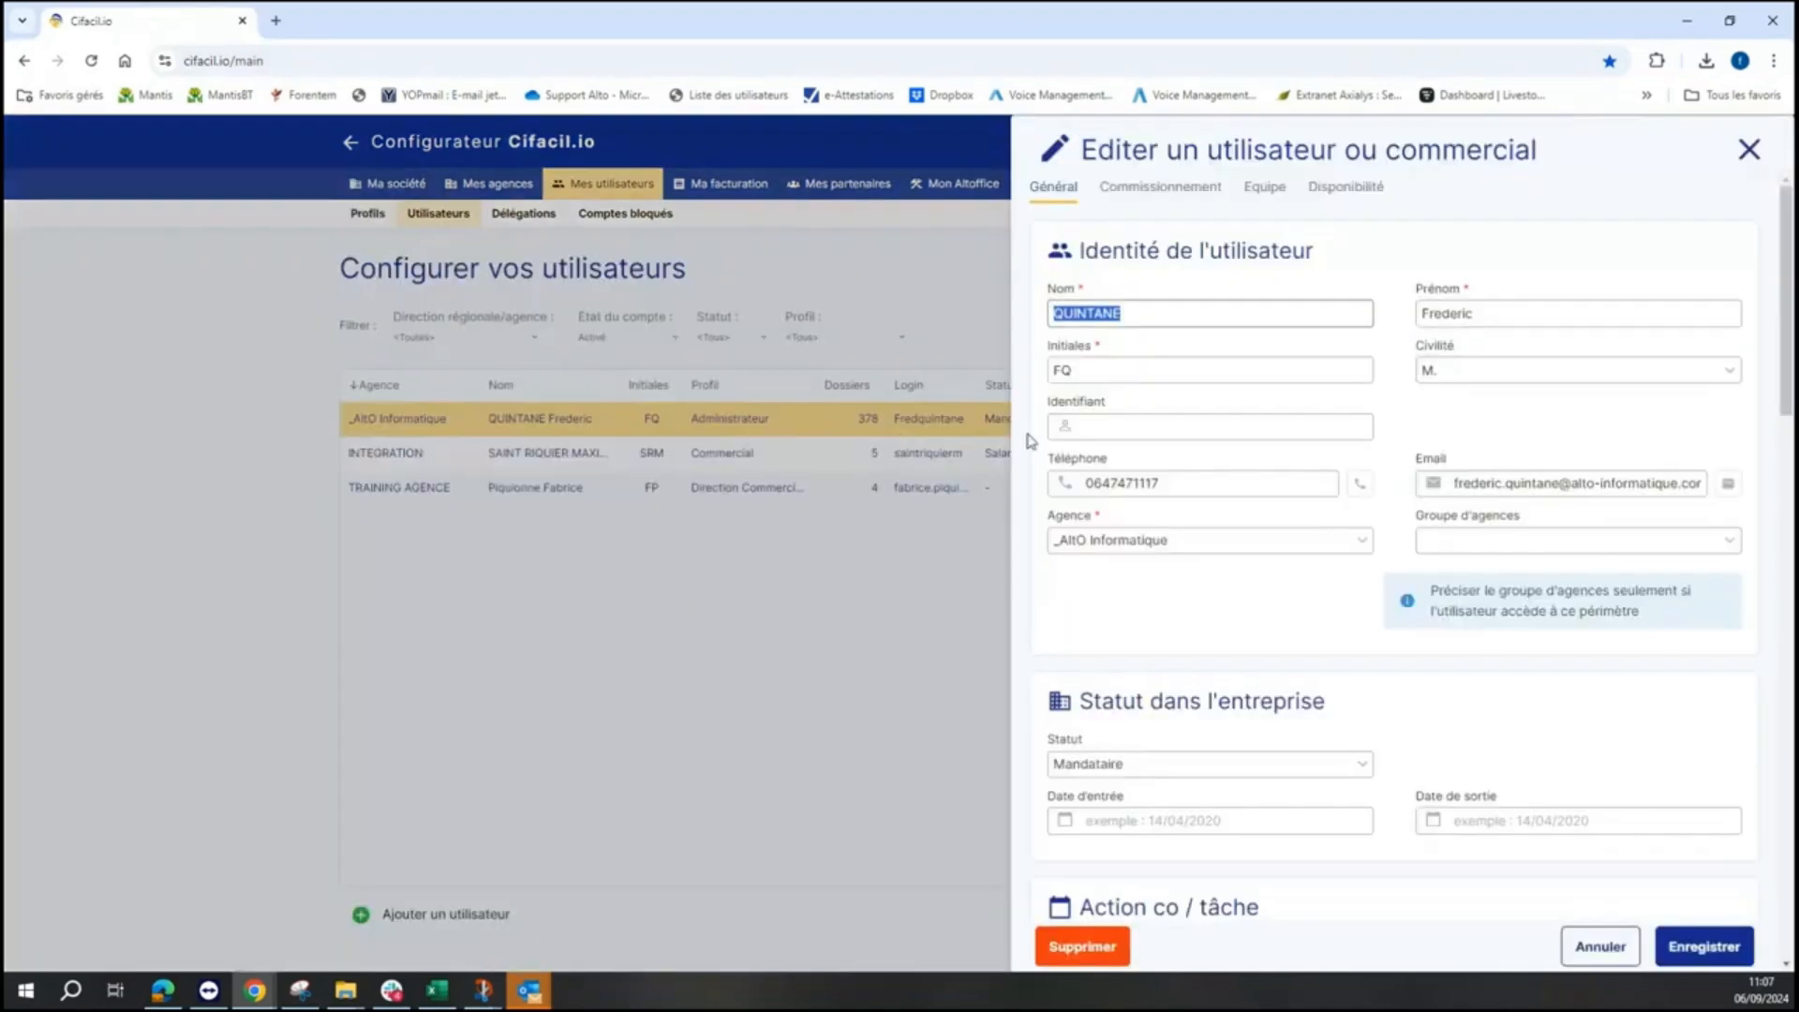
scroll(1143, 405, down, 3)
scroll(1143, 405, down, 15)
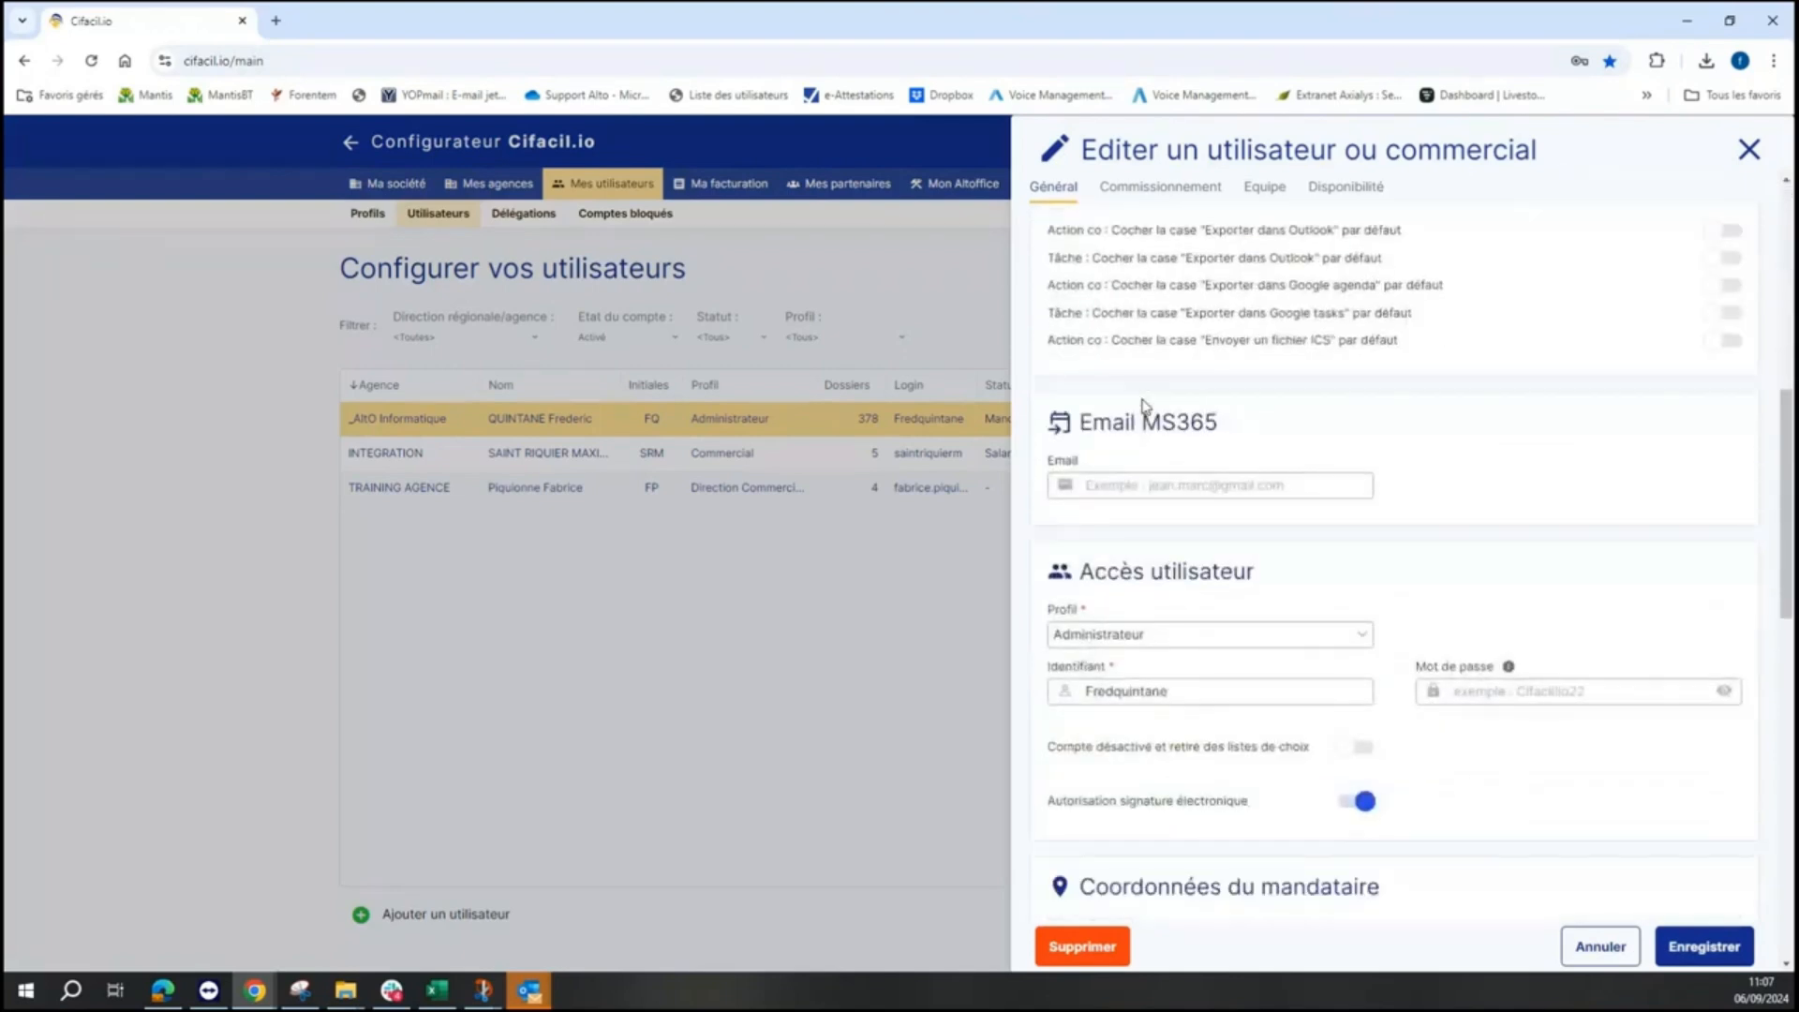
scroll(1148, 410, down, 2)
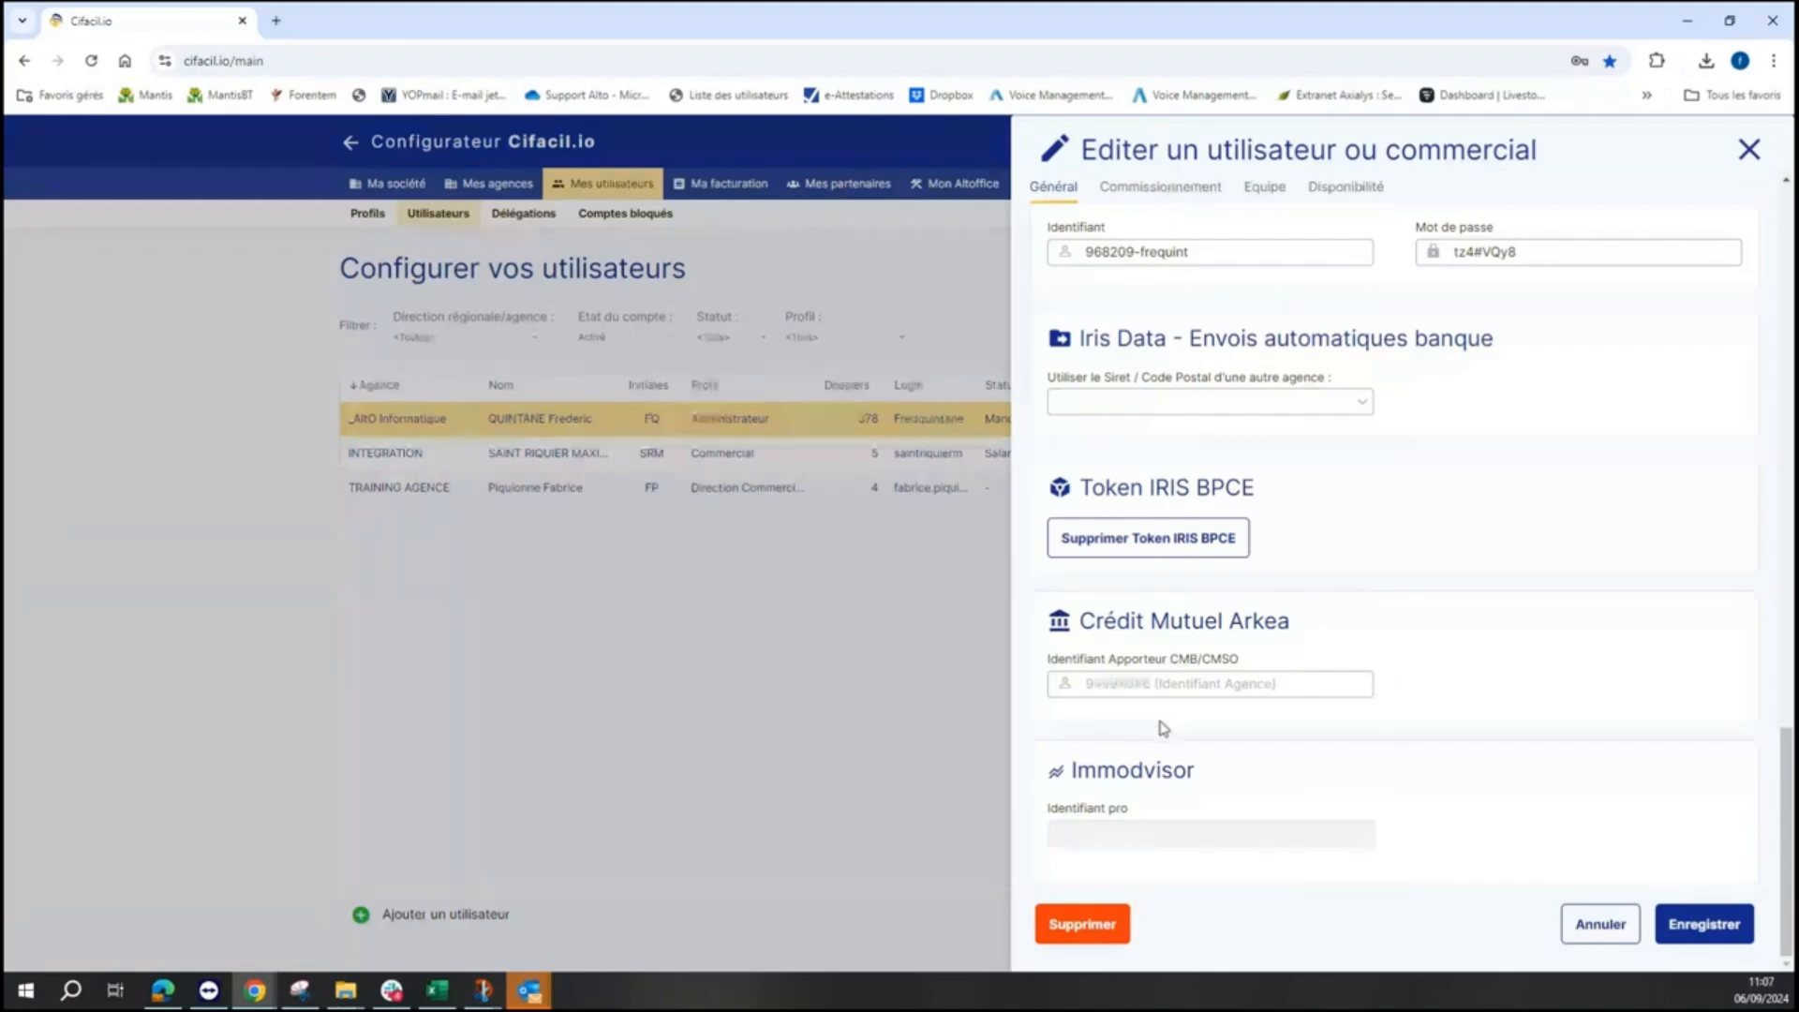
click(1746, 150)
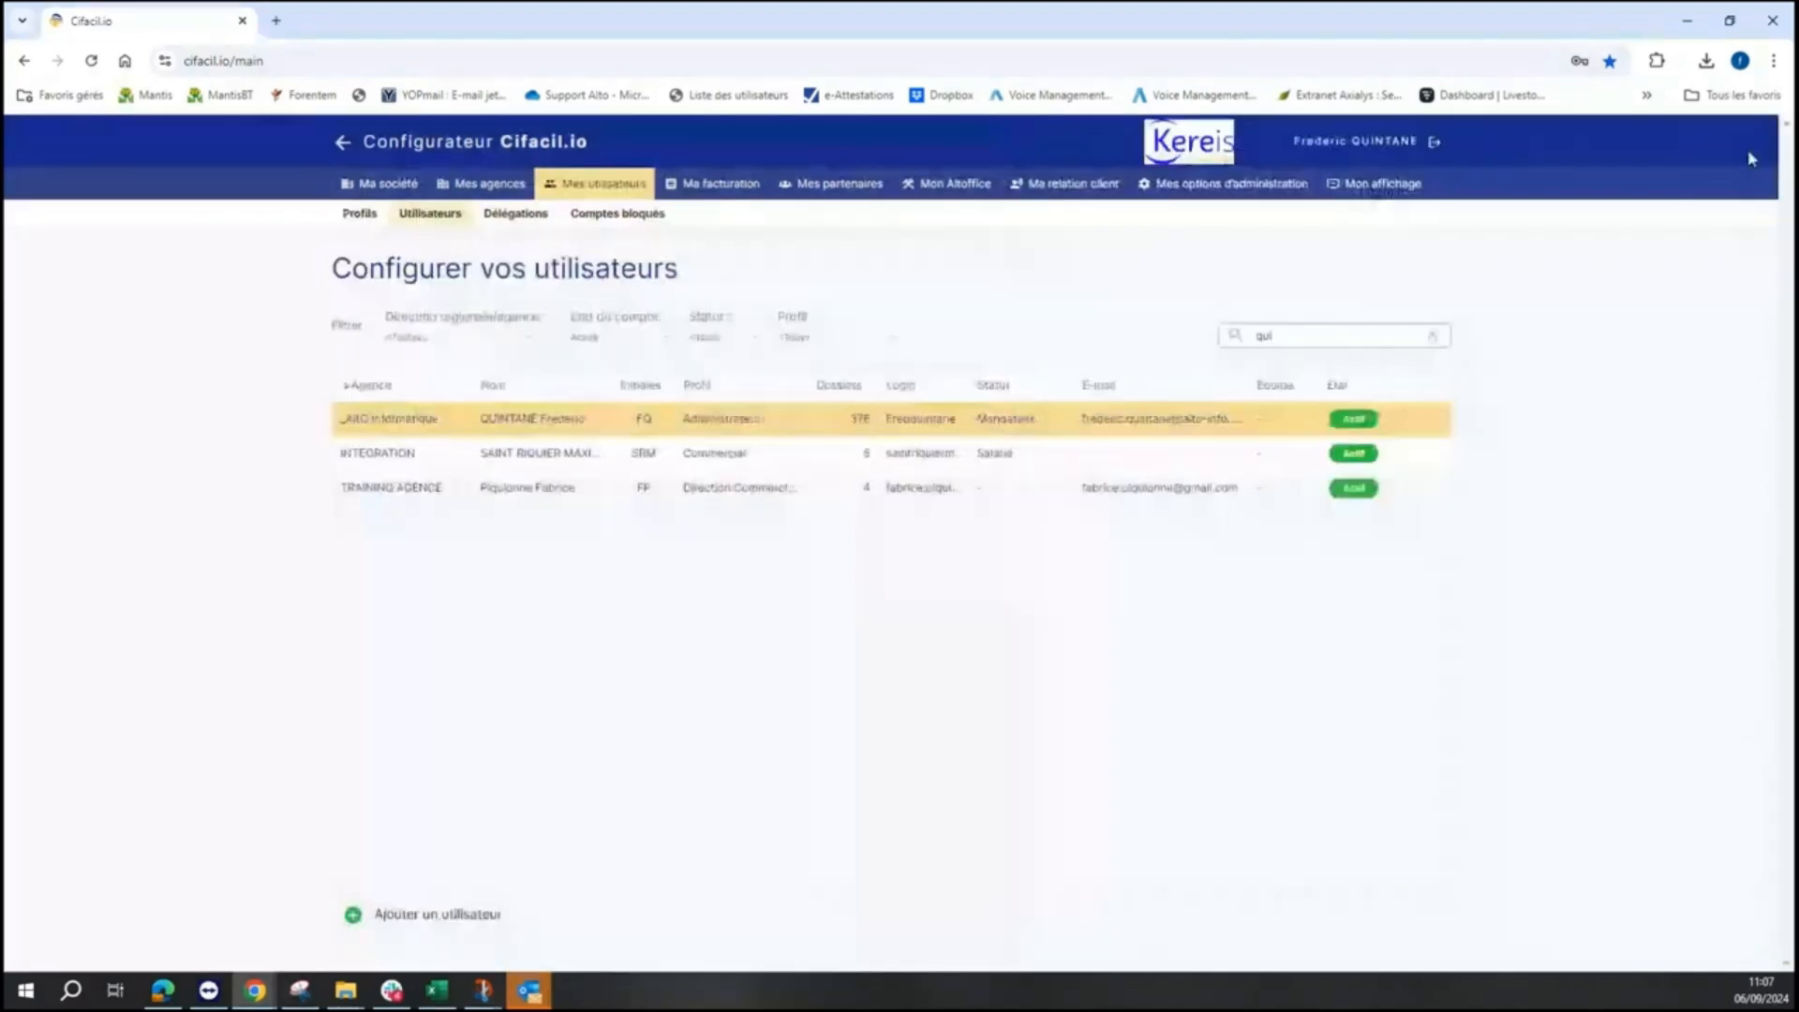
- Recheck the _AltO Informatique agency details, then return to the Tableau de bord dashboard
click(463, 190)
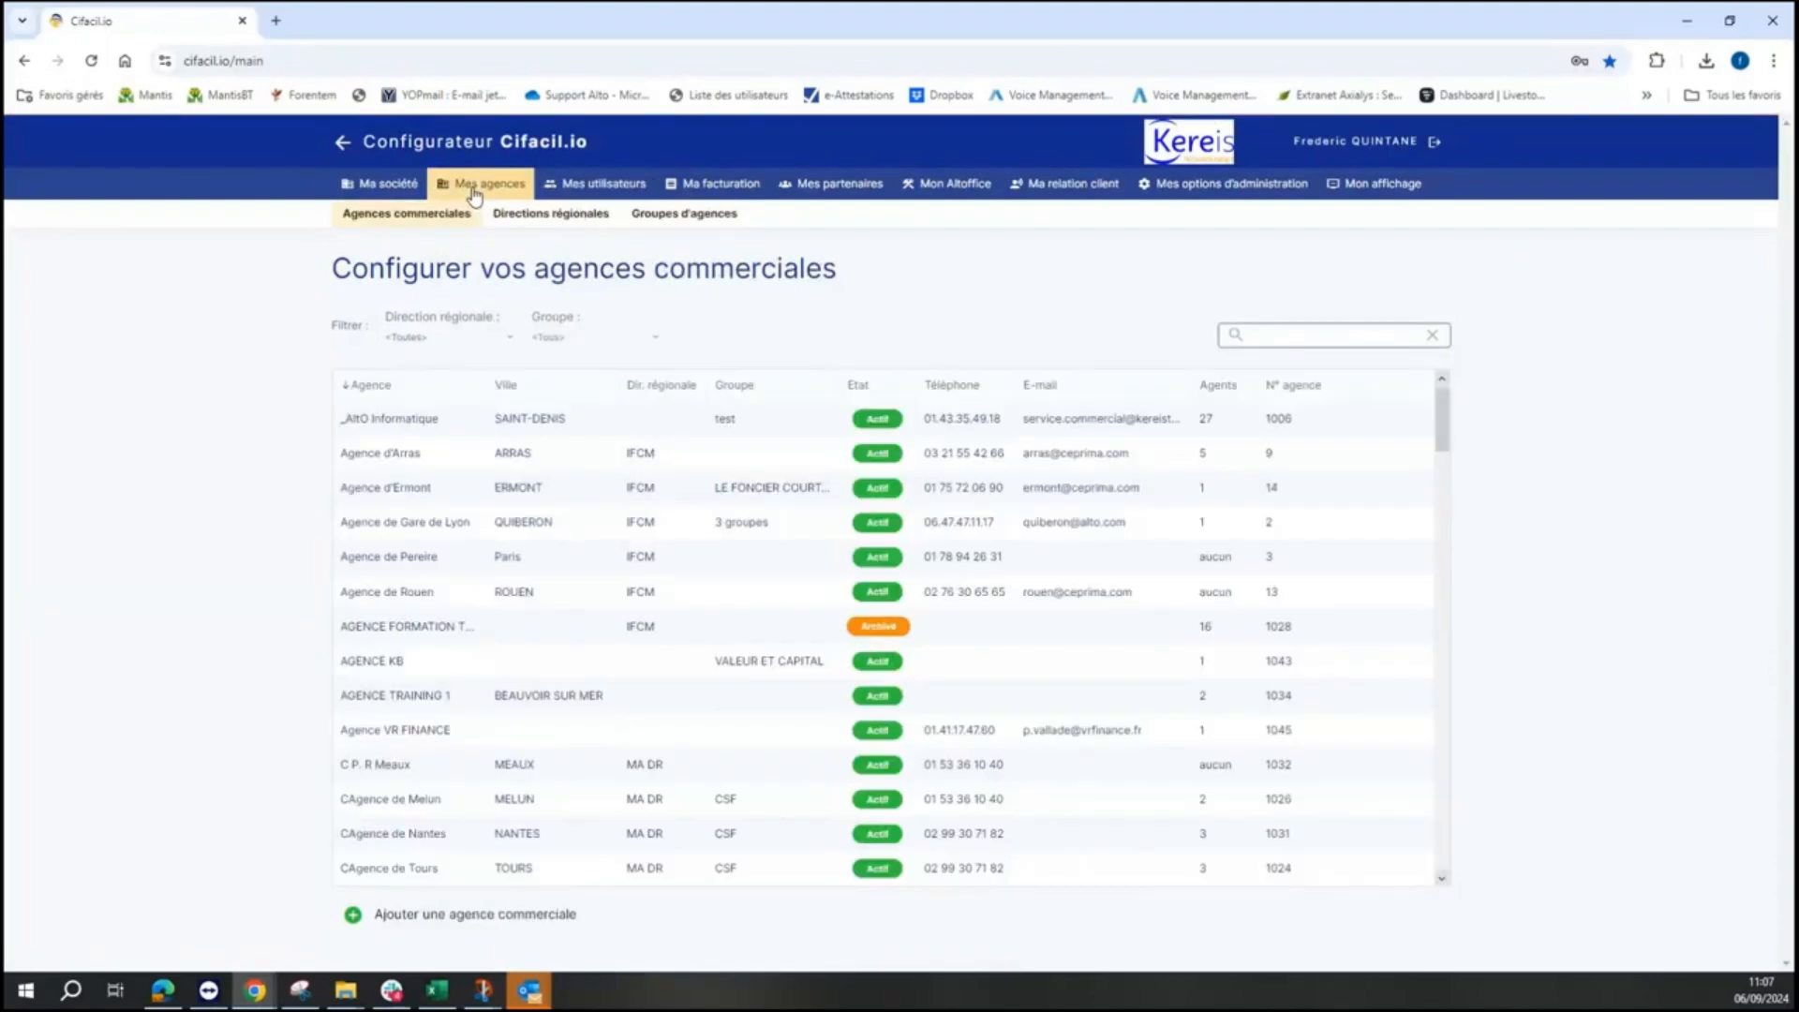
click(553, 421)
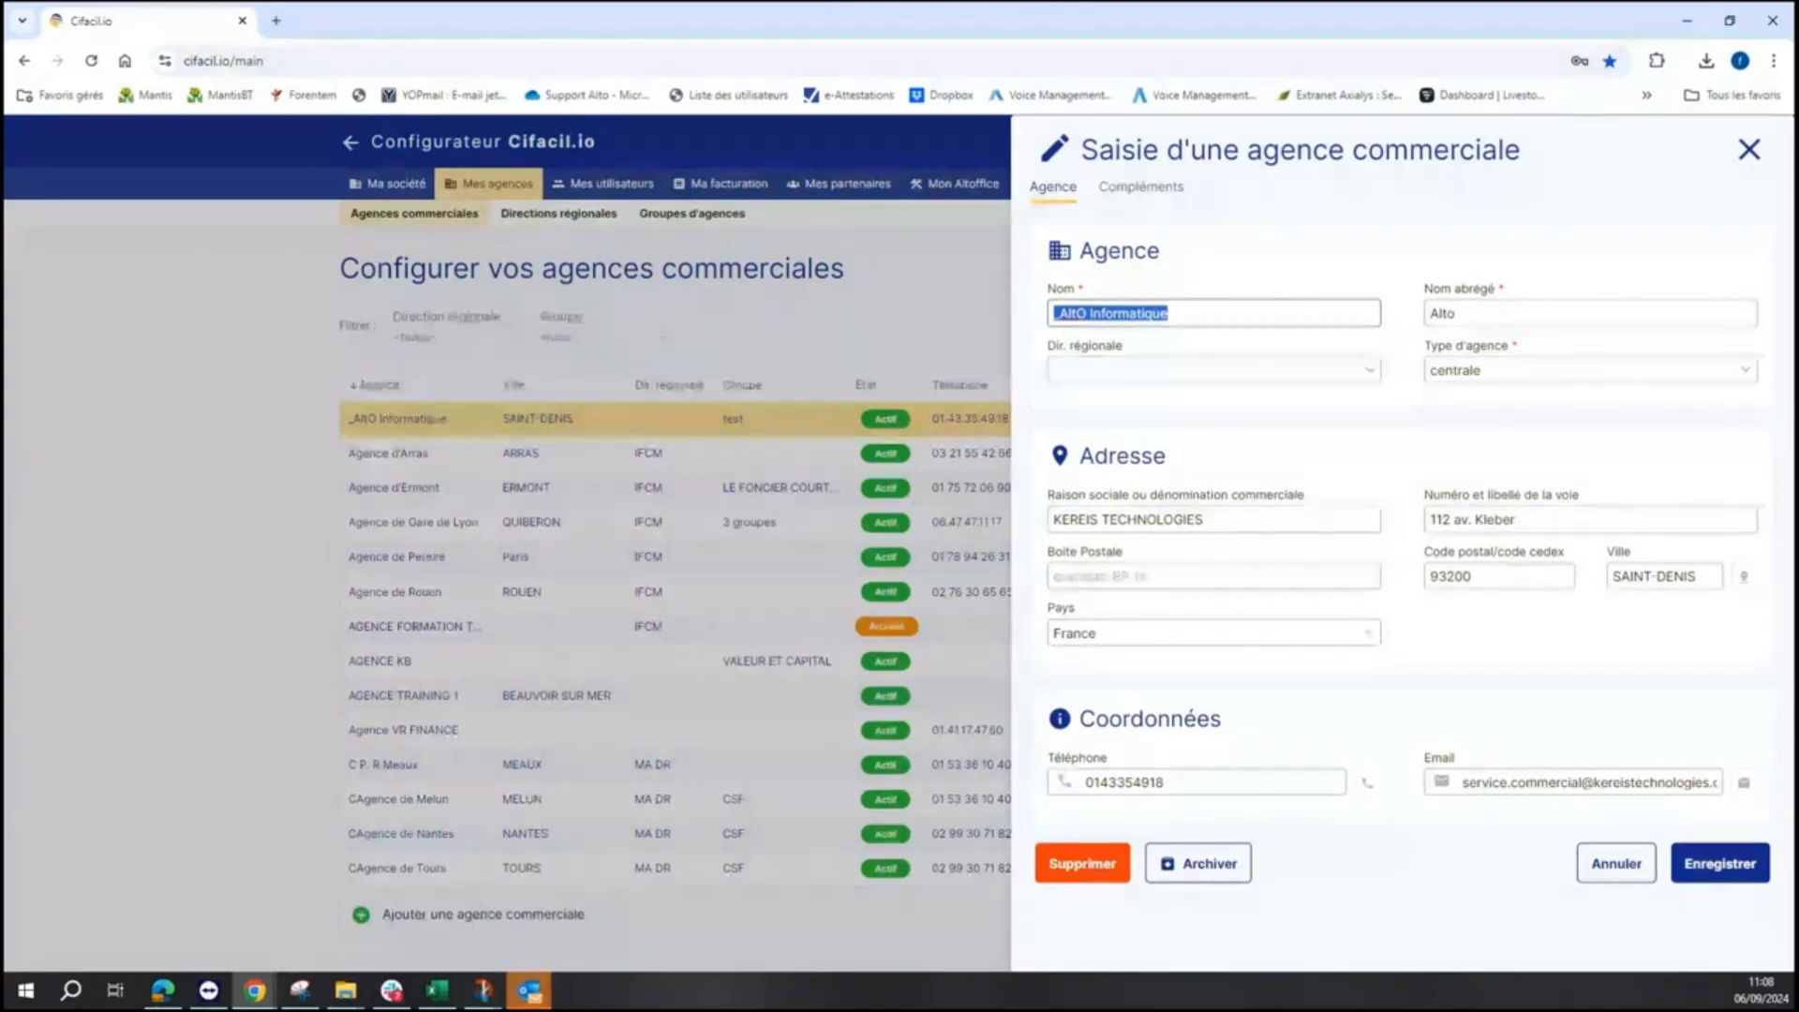
click(1760, 167)
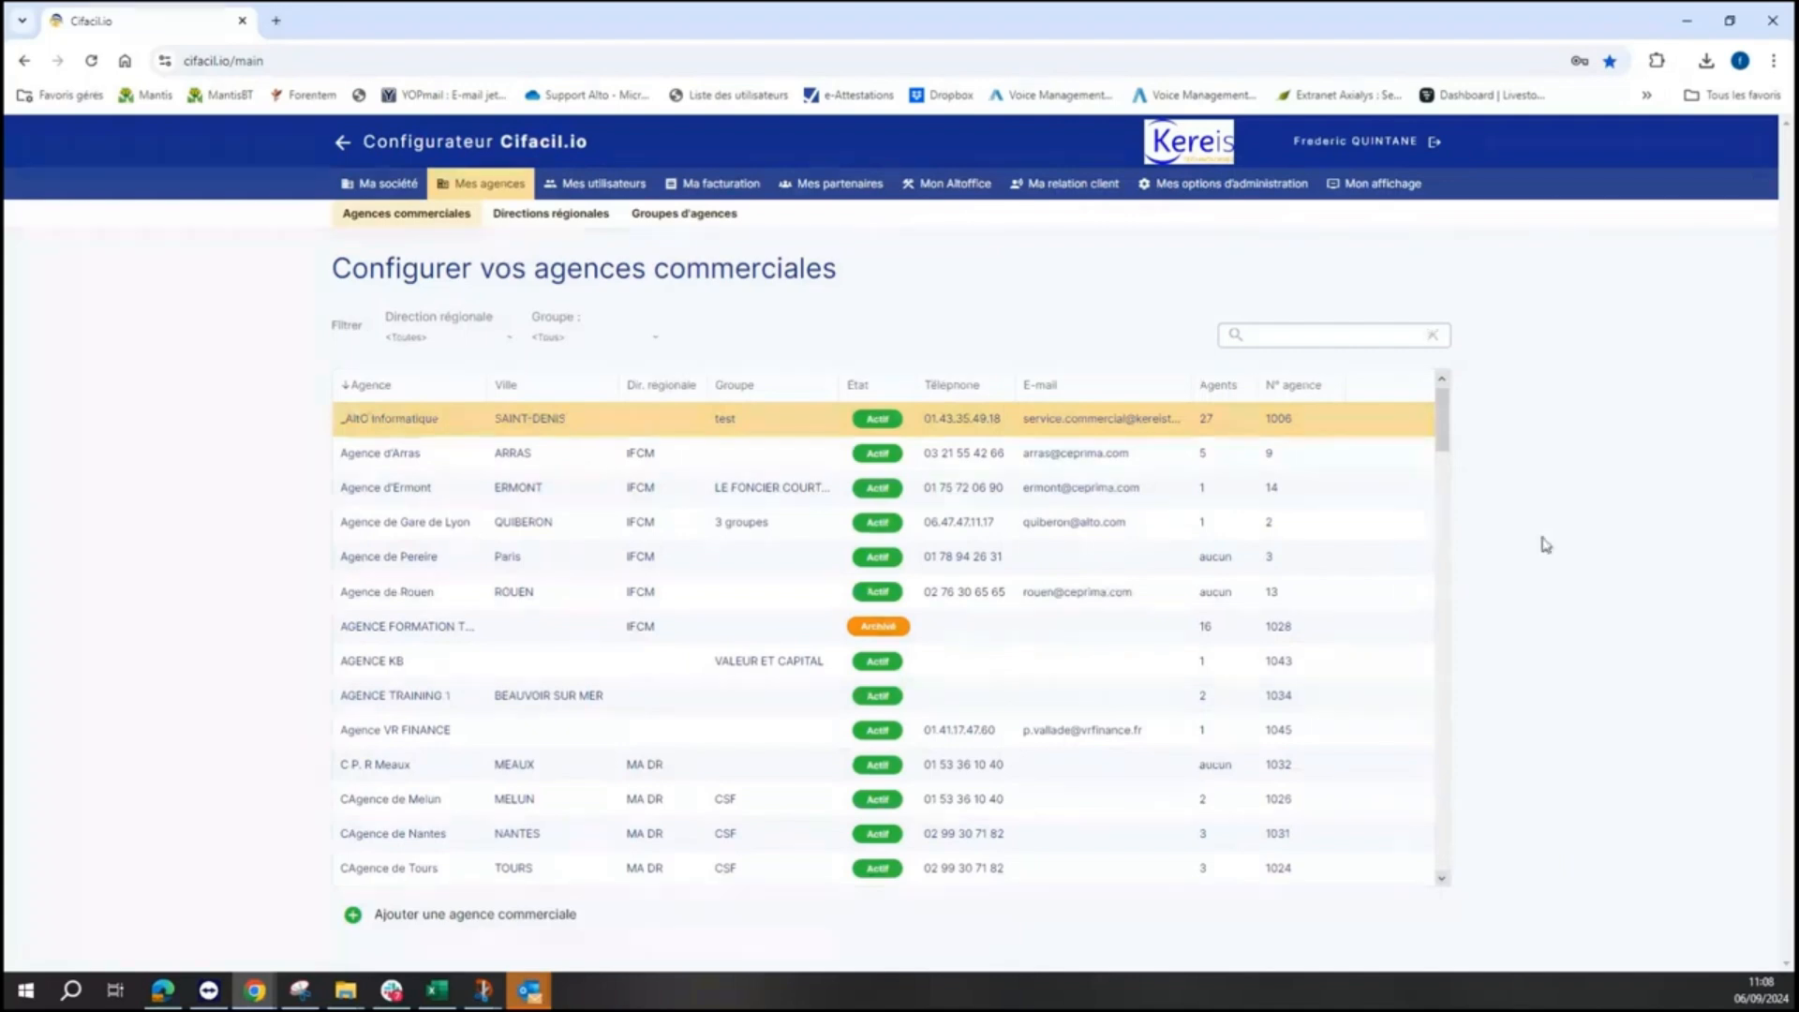
click(343, 146)
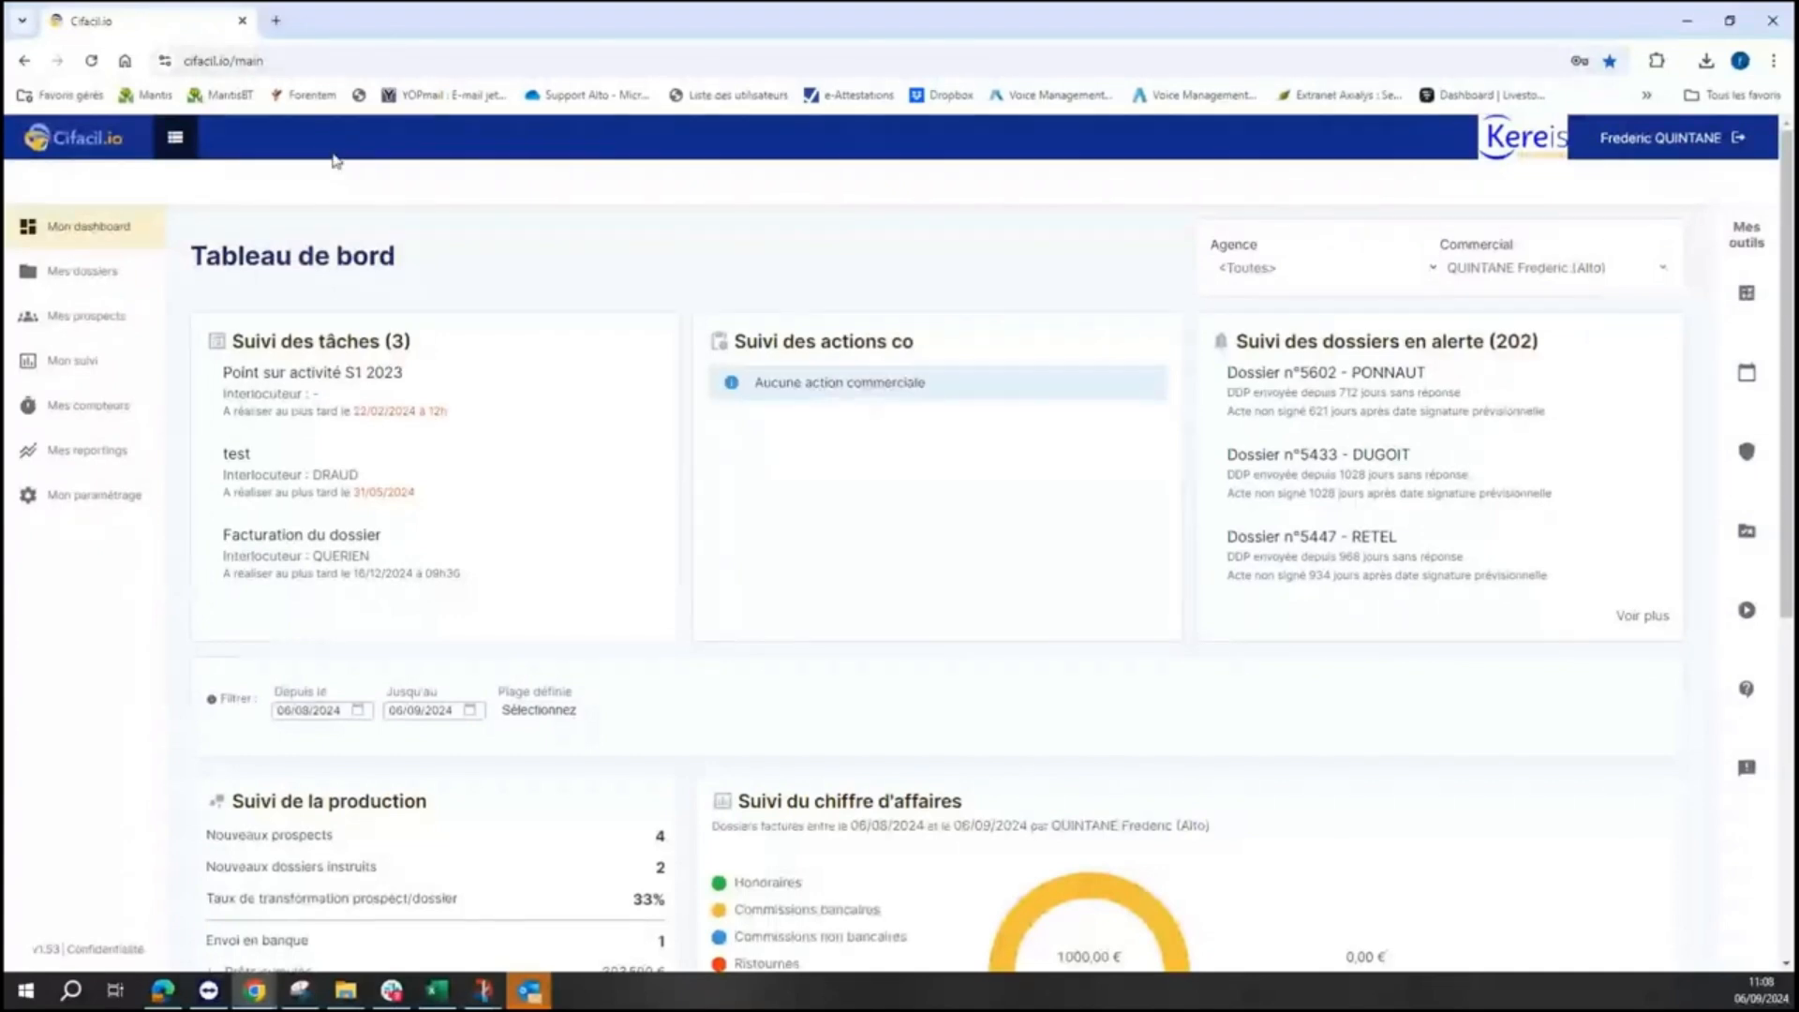
click(100, 281)
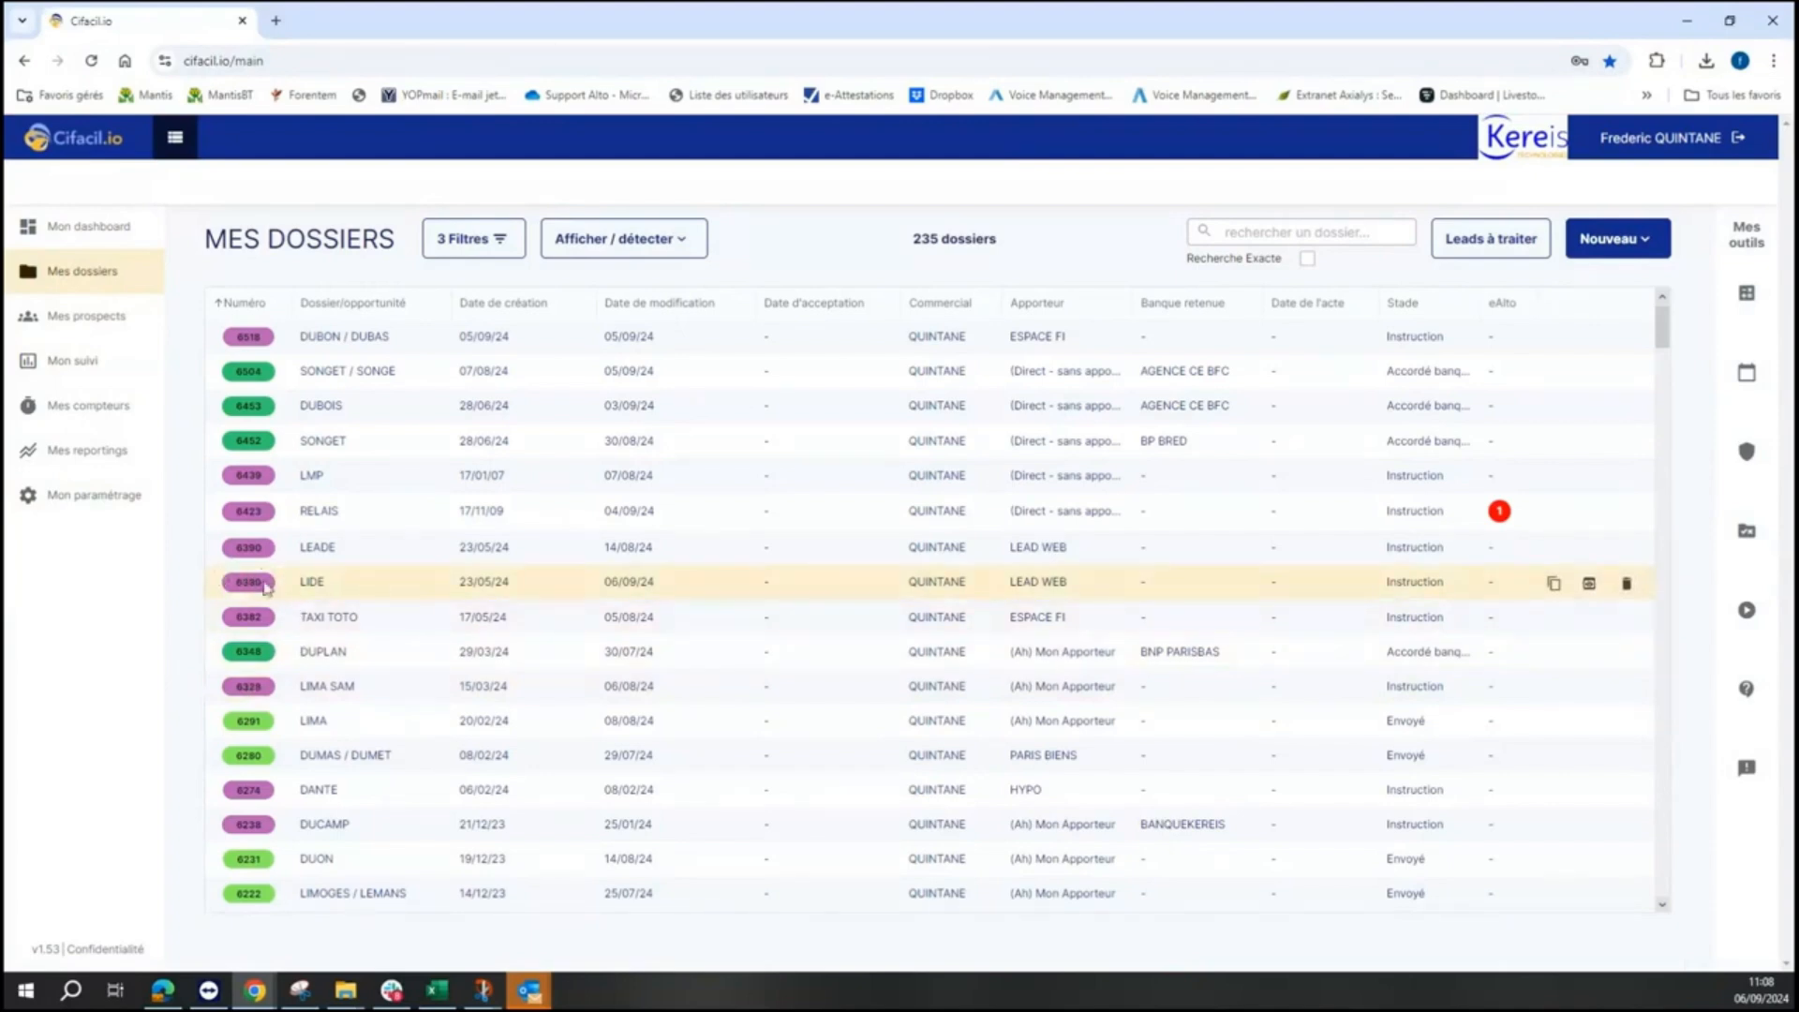
click(690, 597)
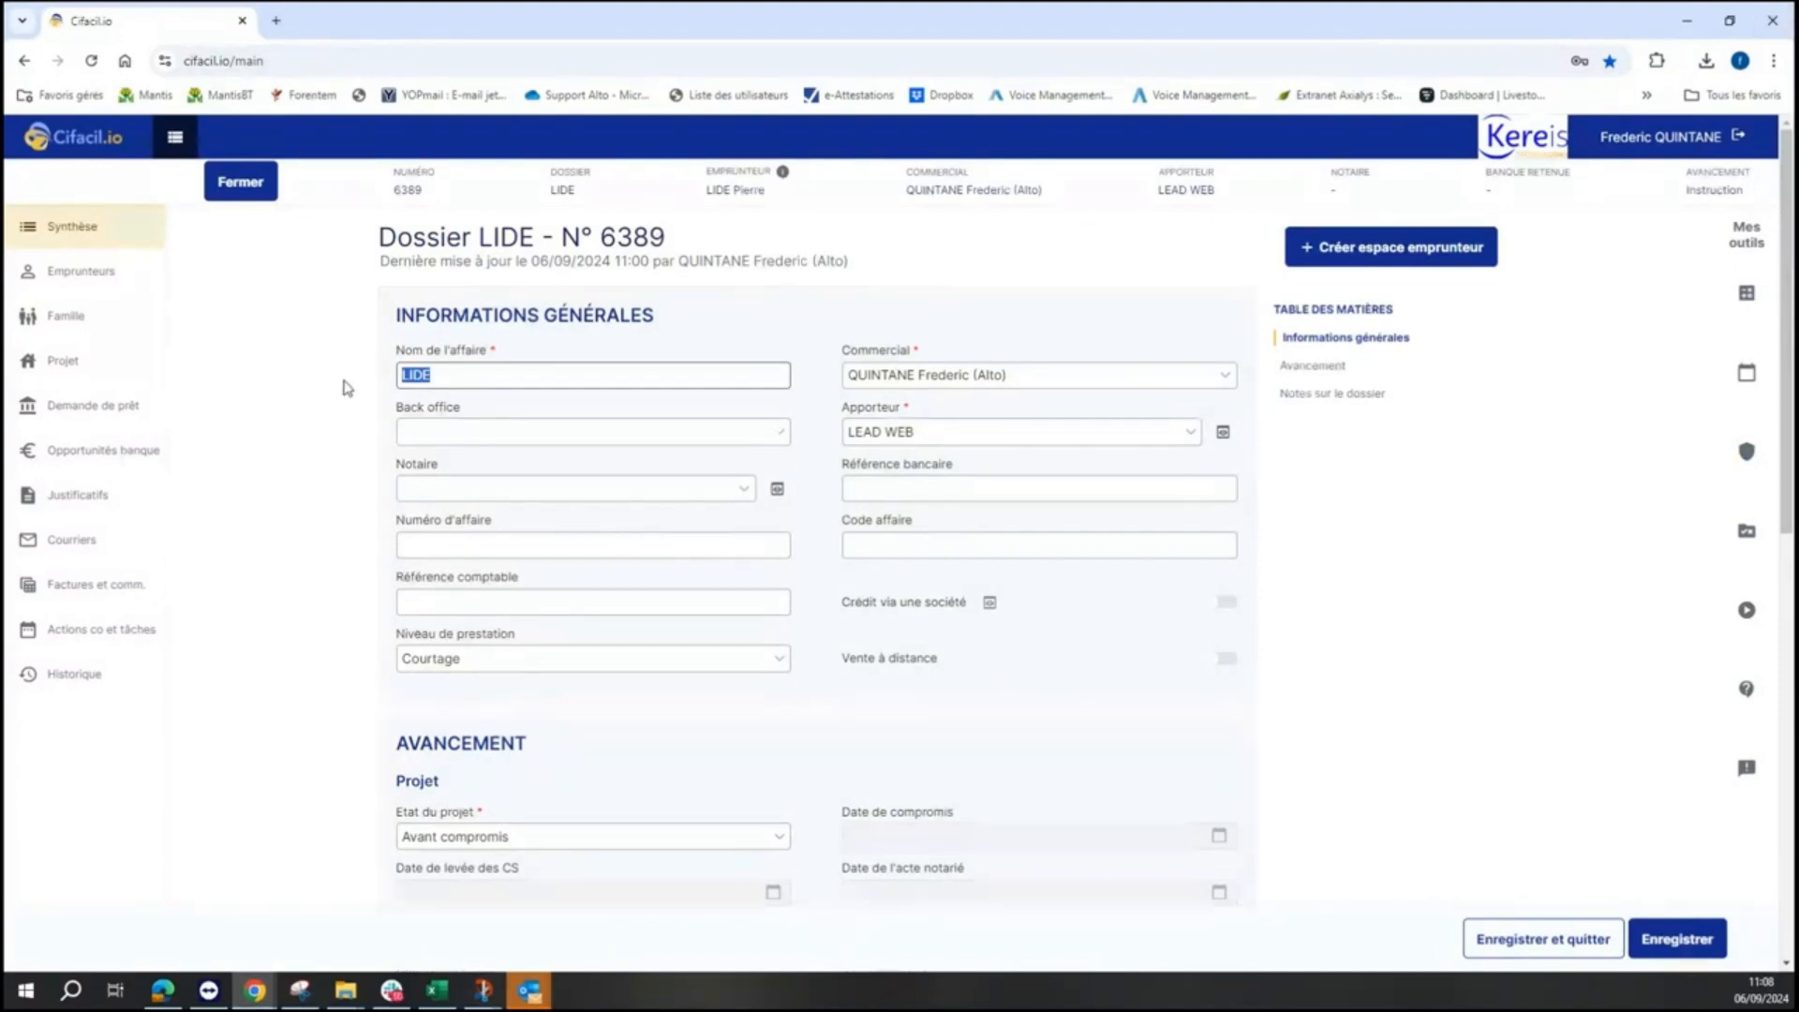
- Browse the file's borrowers, income and debts, project, and loan requests sections
click(94, 279)
click(85, 319)
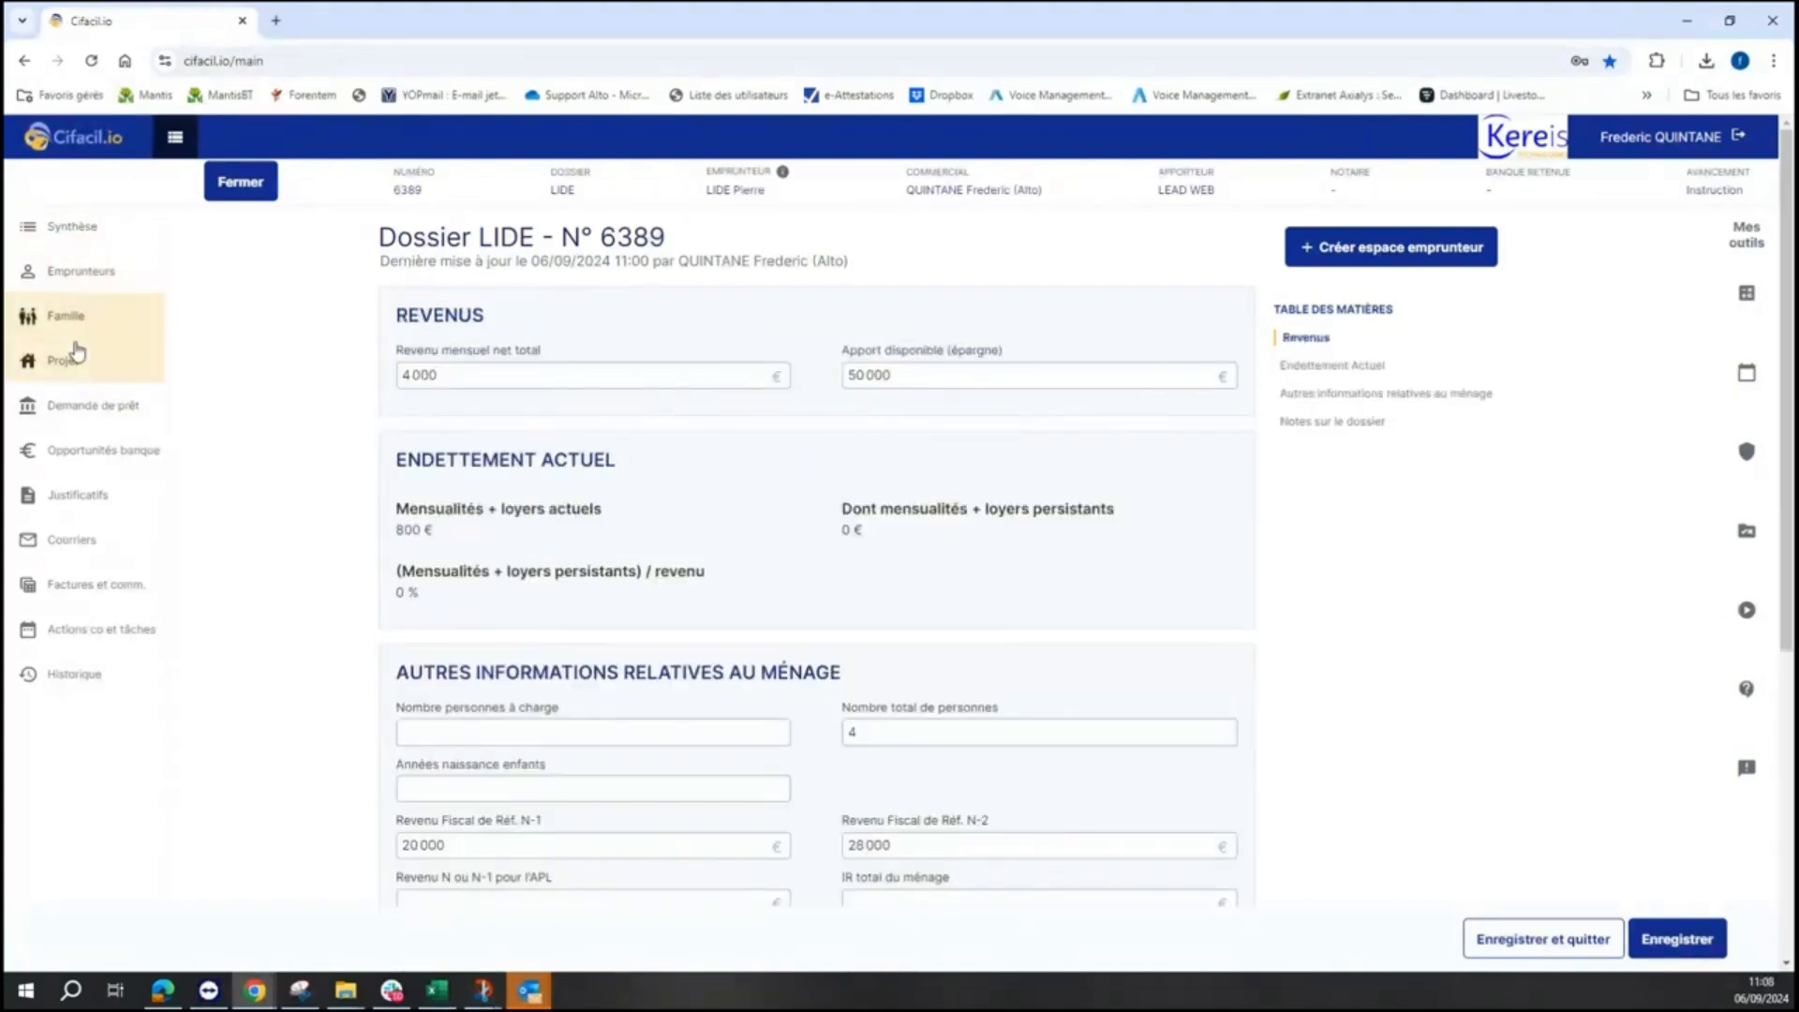
click(73, 360)
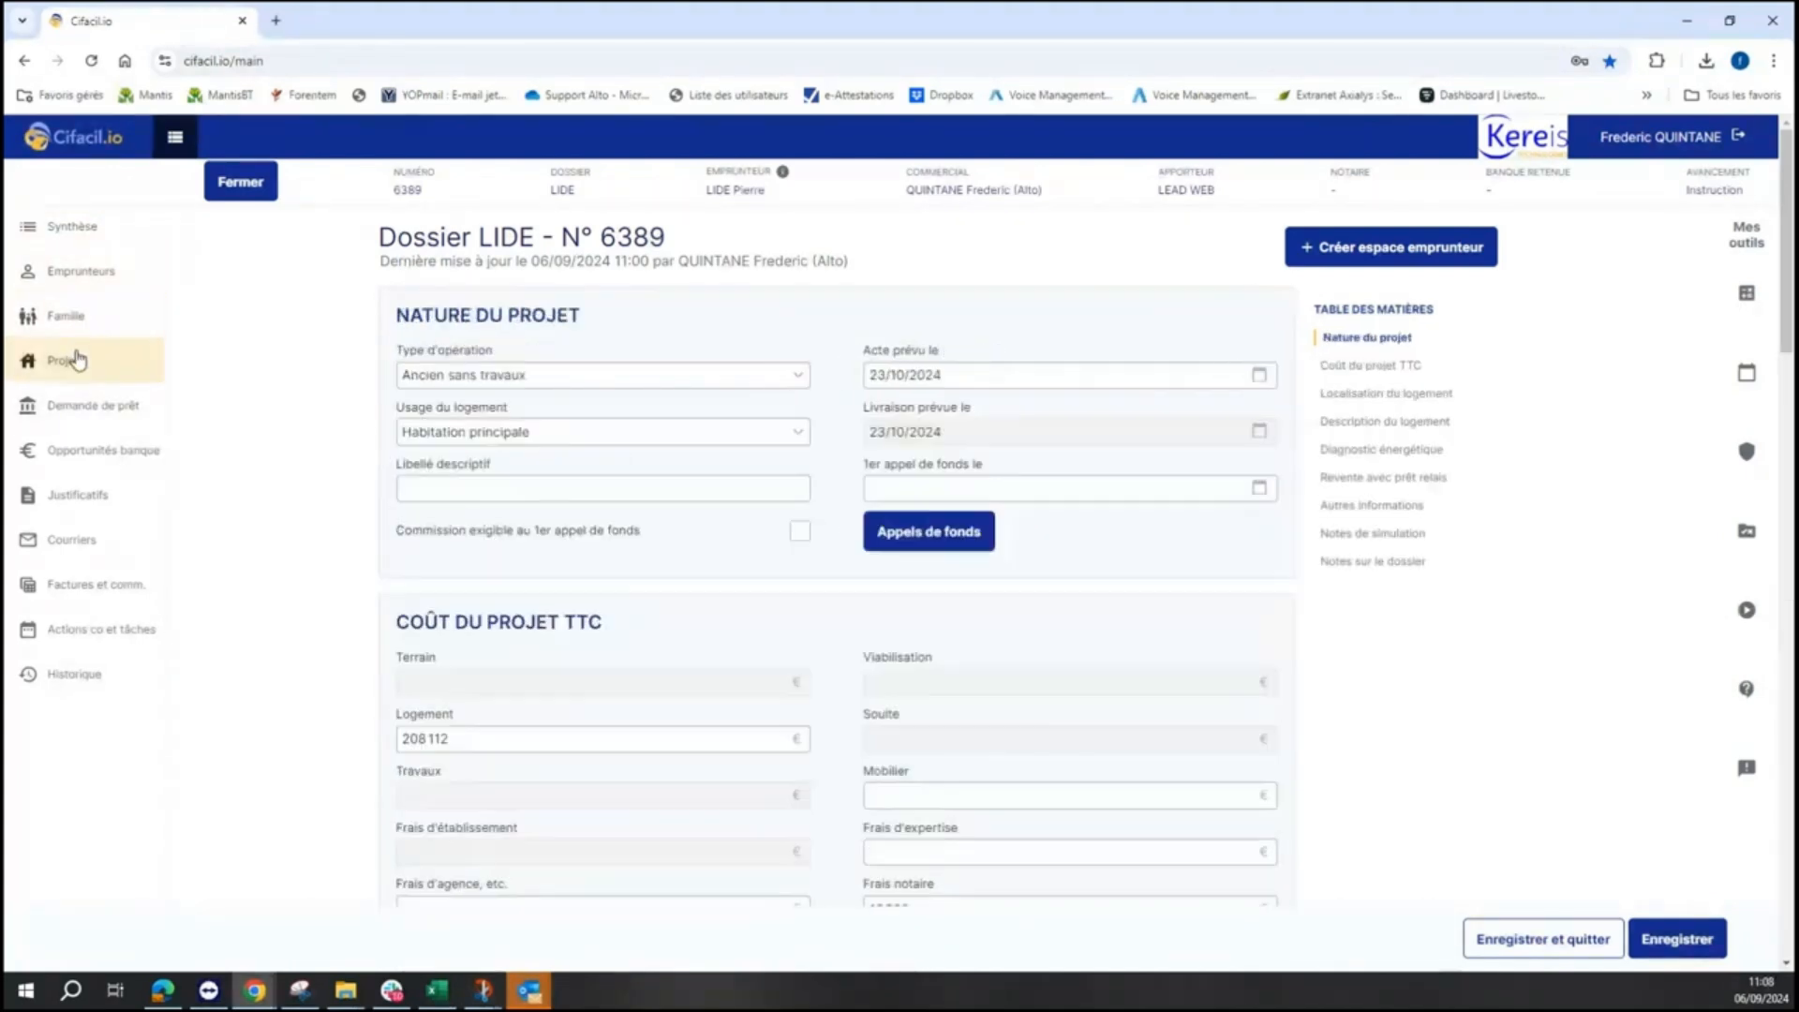
click(79, 411)
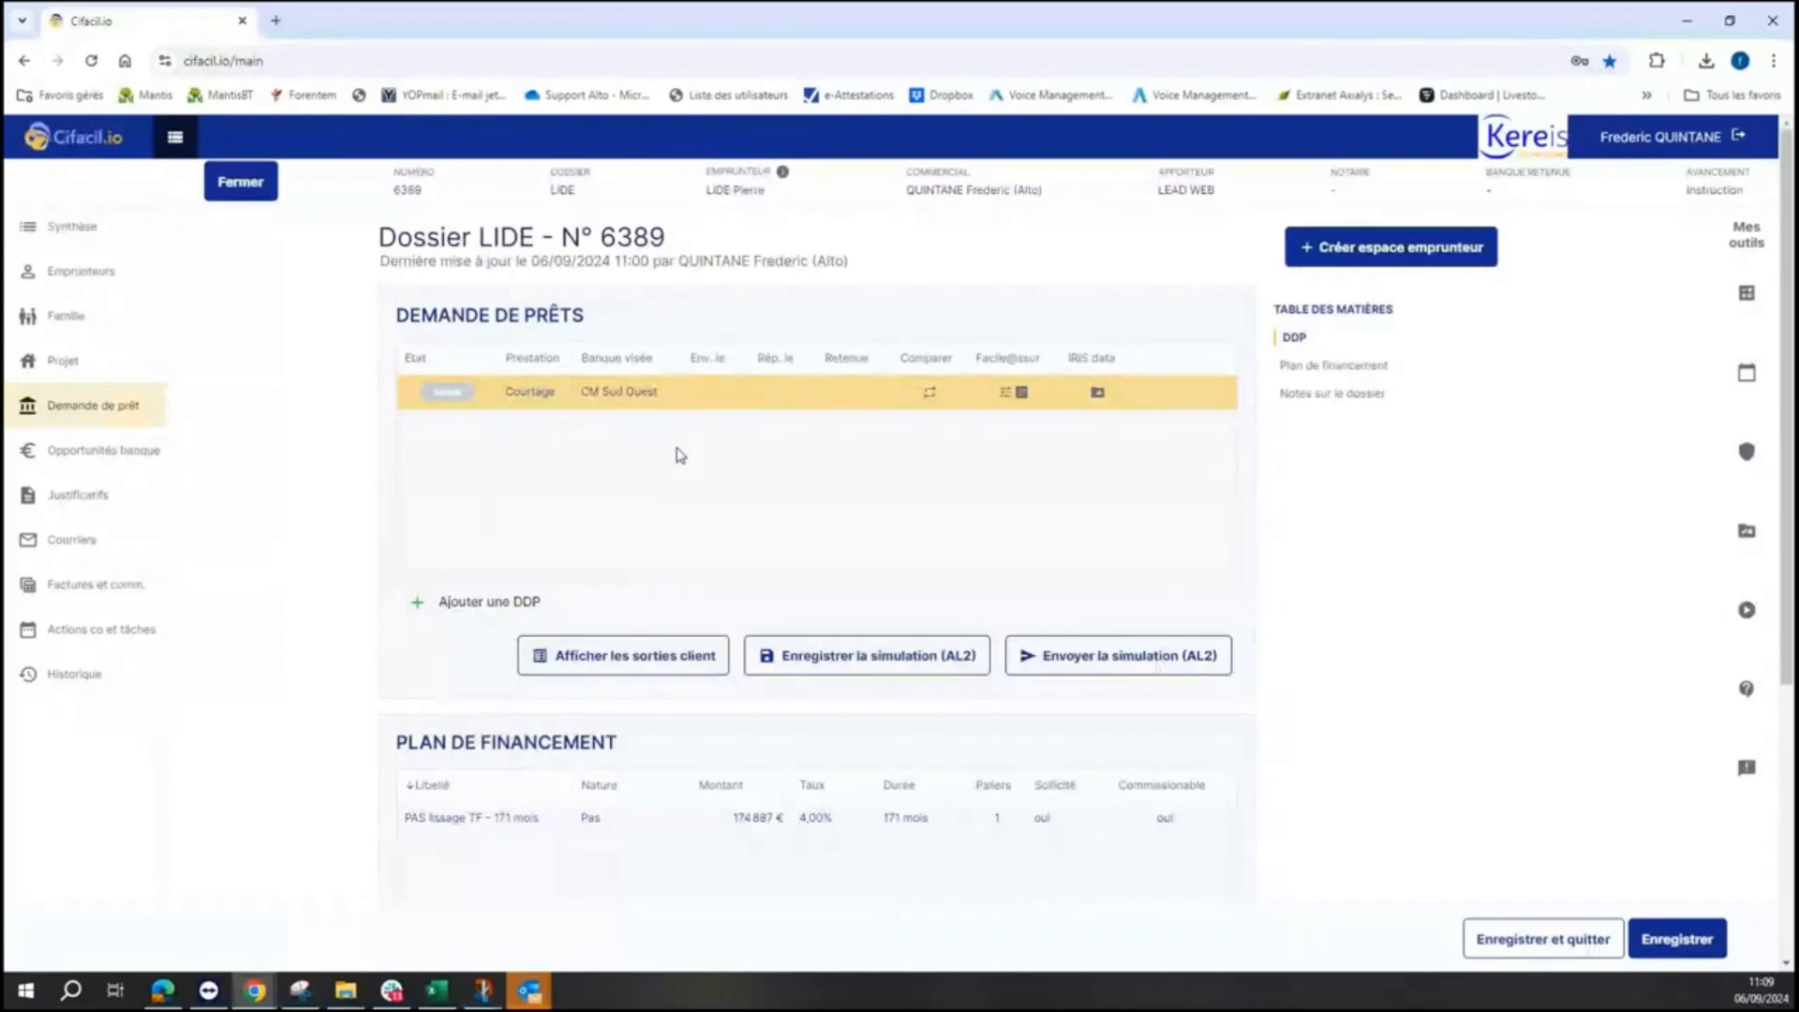
- Open the CM Sud Ouest loan request and its plan builder, then close both
click(715, 407)
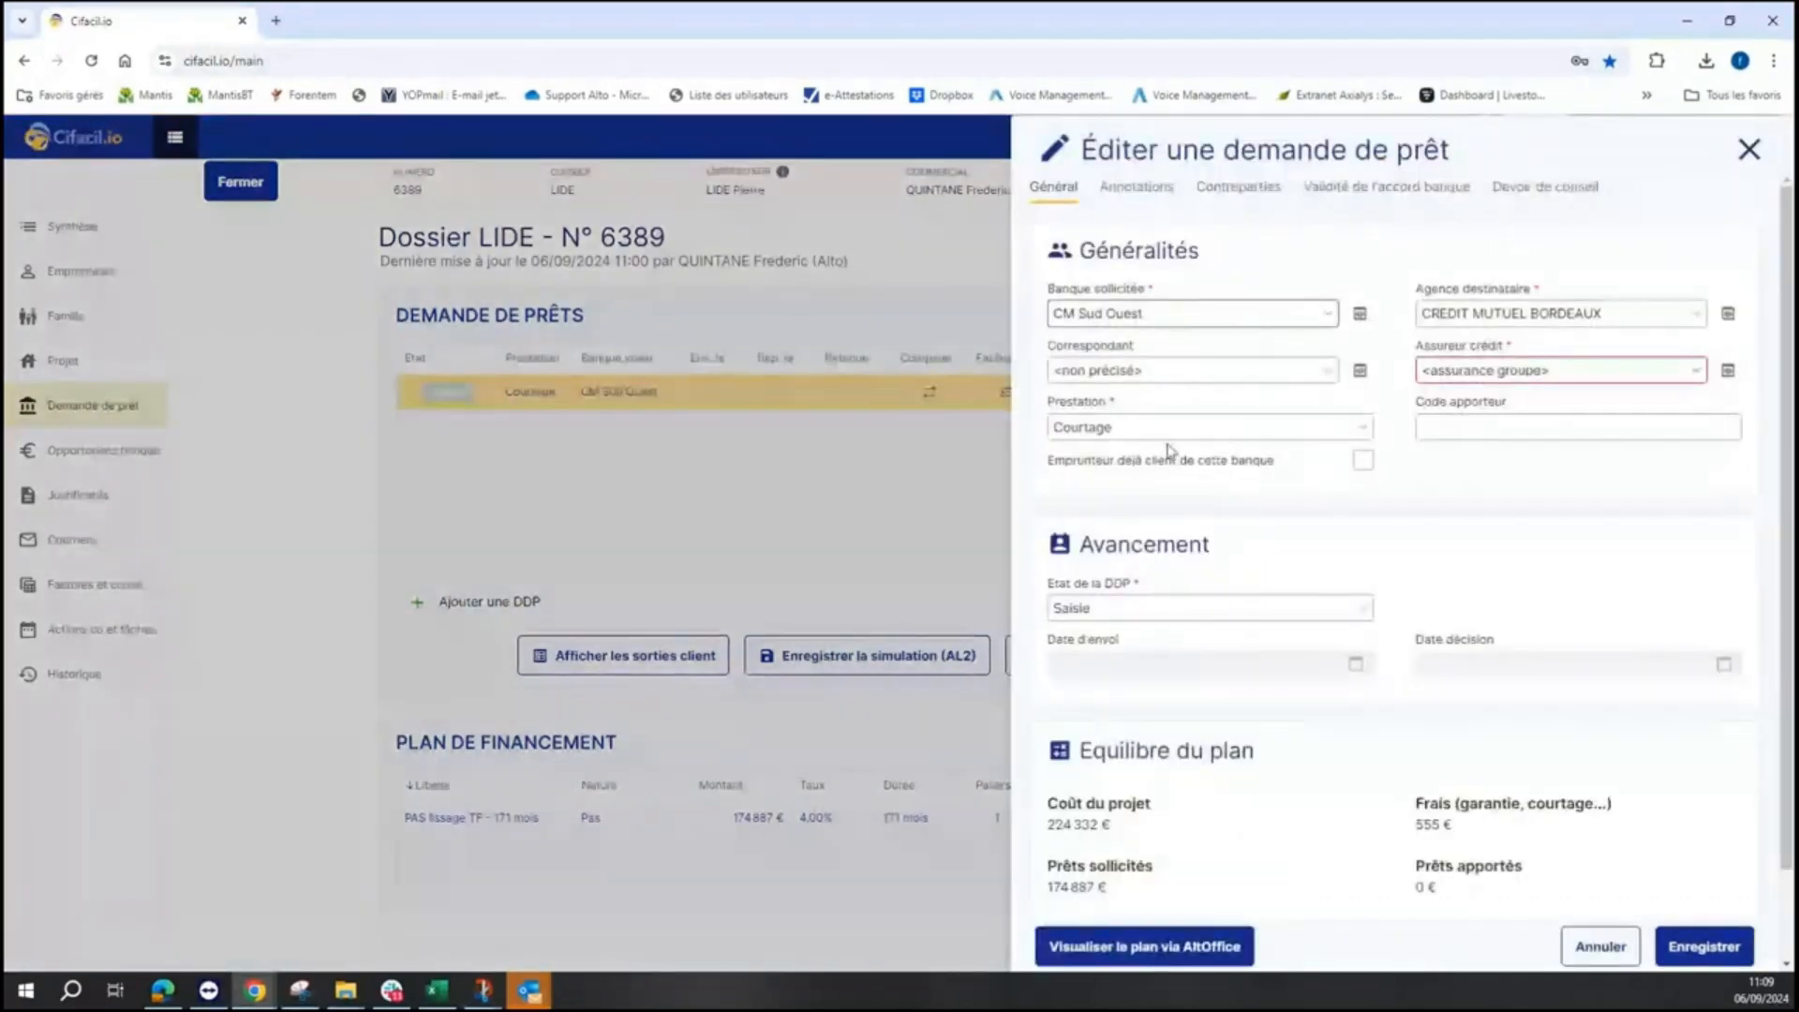
click(1245, 951)
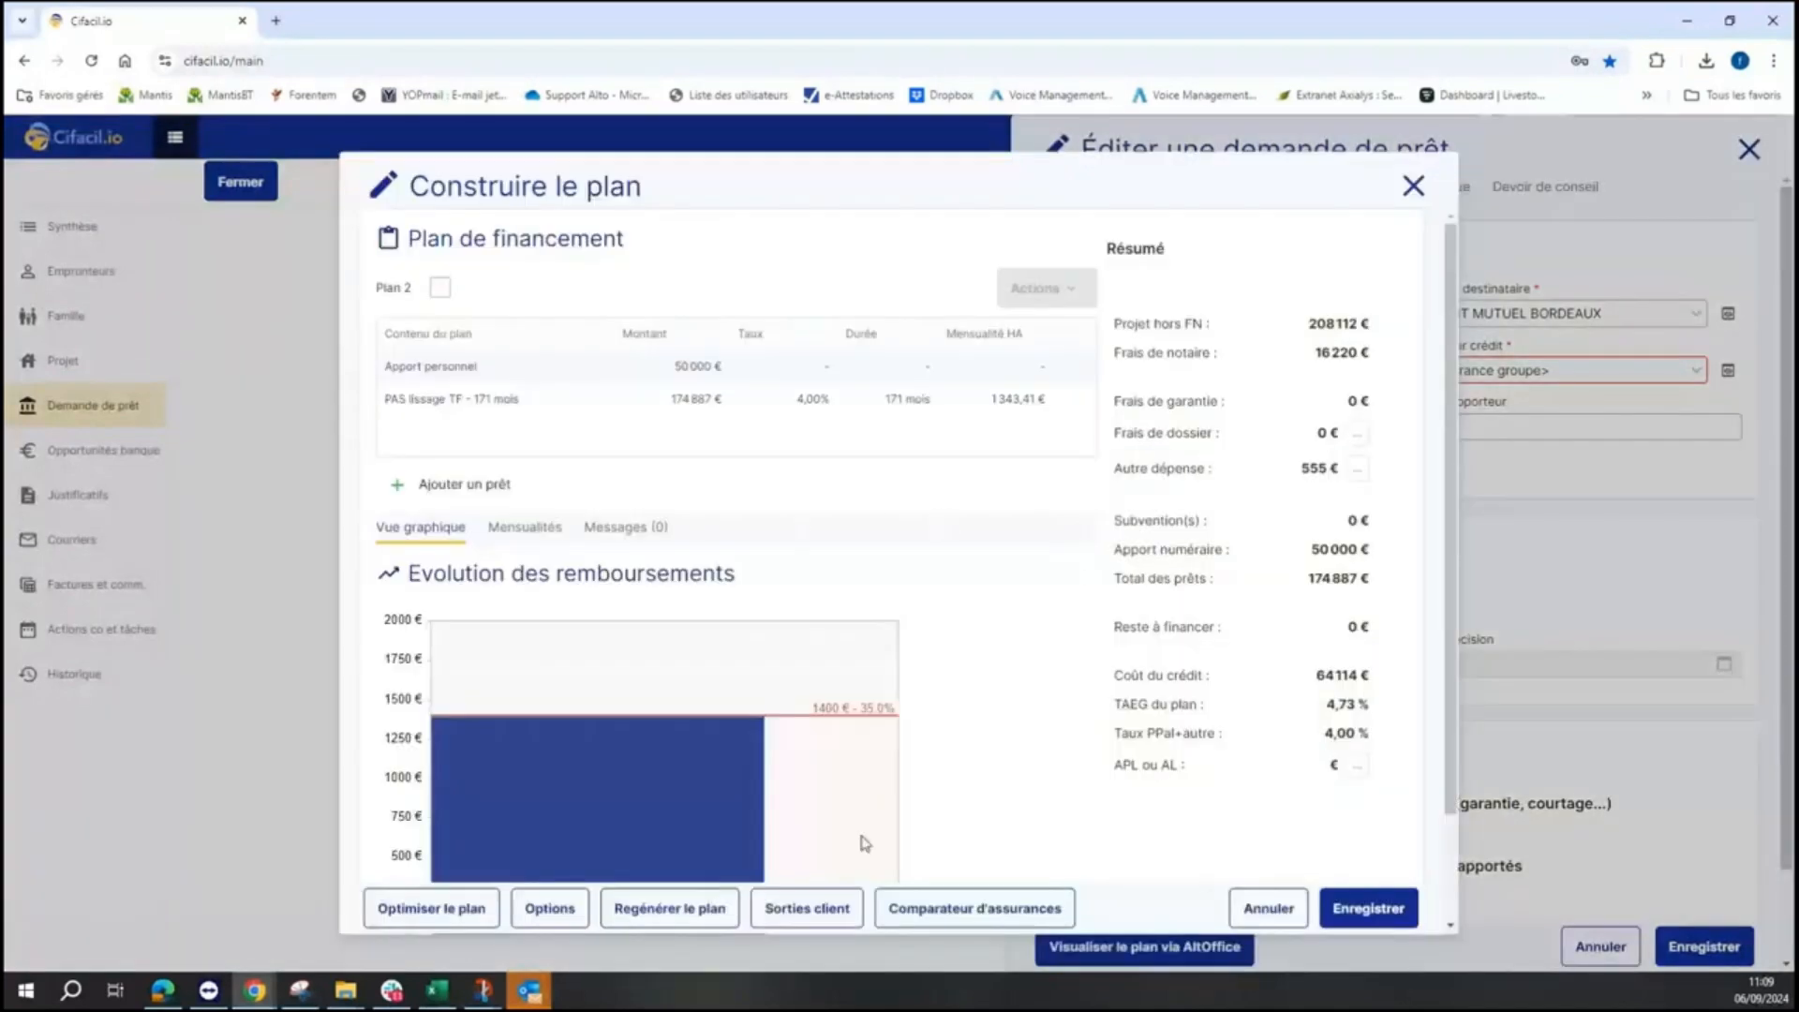
scroll(965, 823, down, 2)
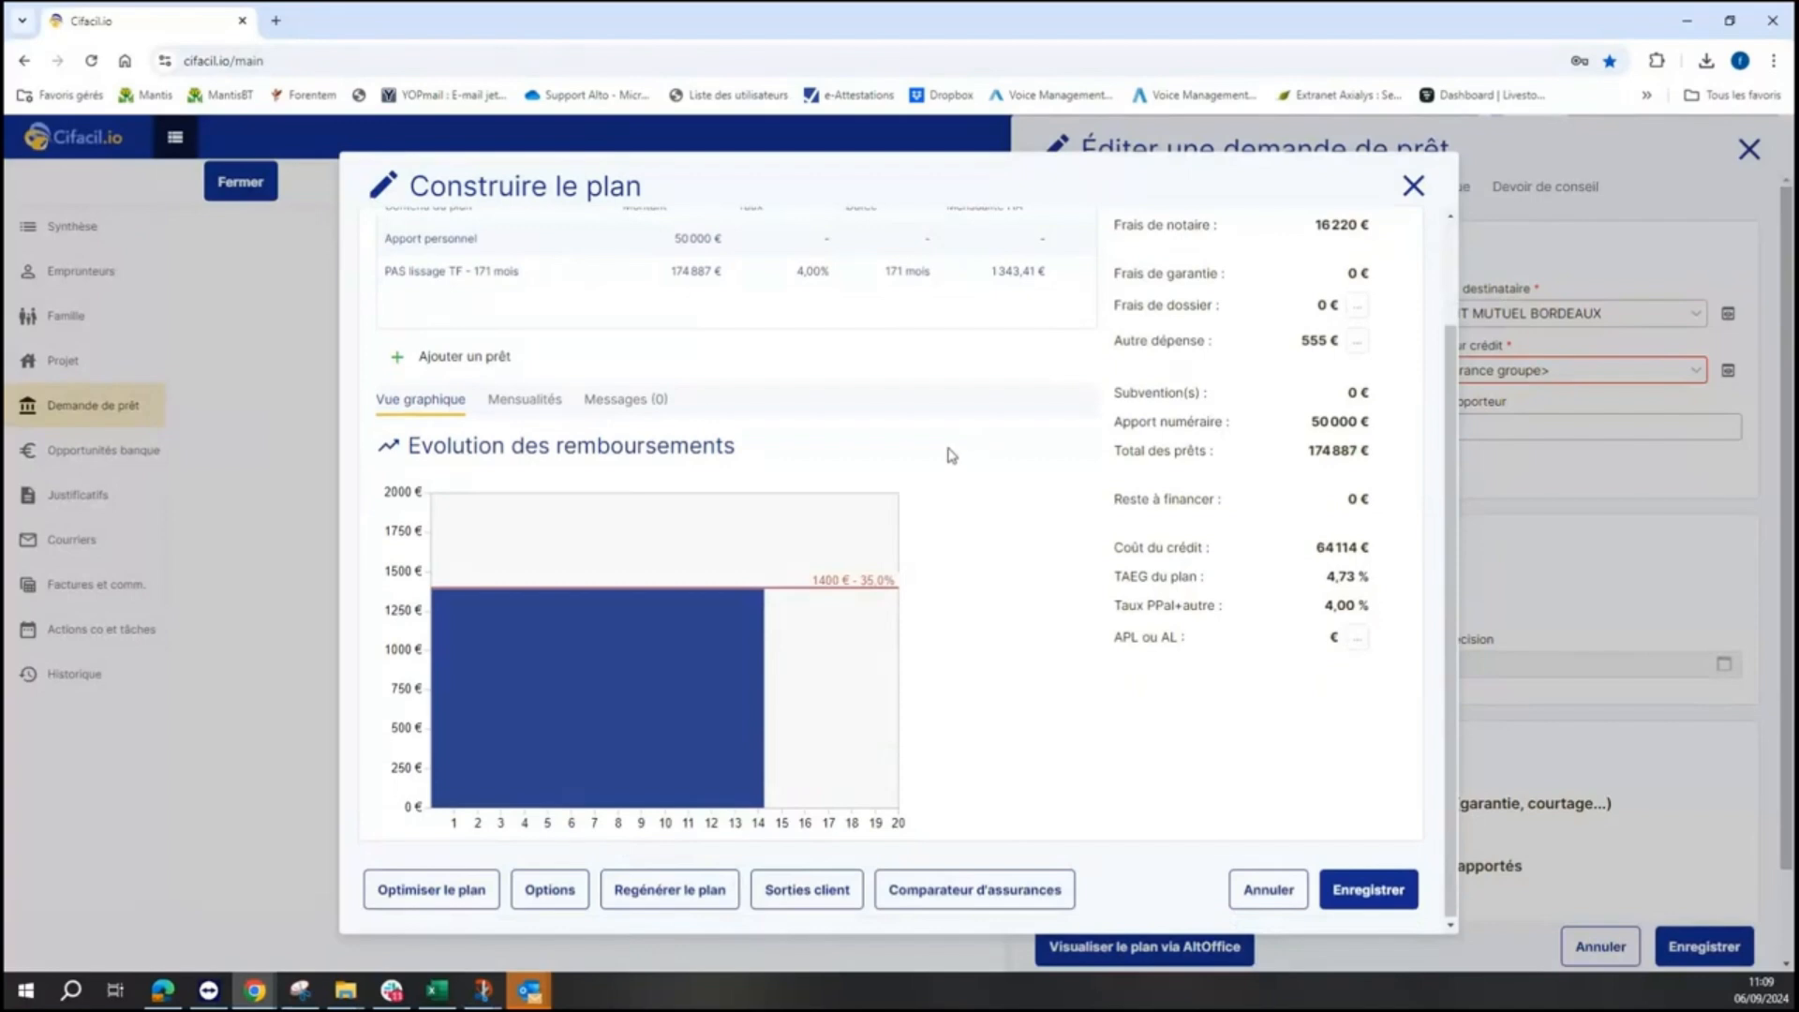
click(1413, 187)
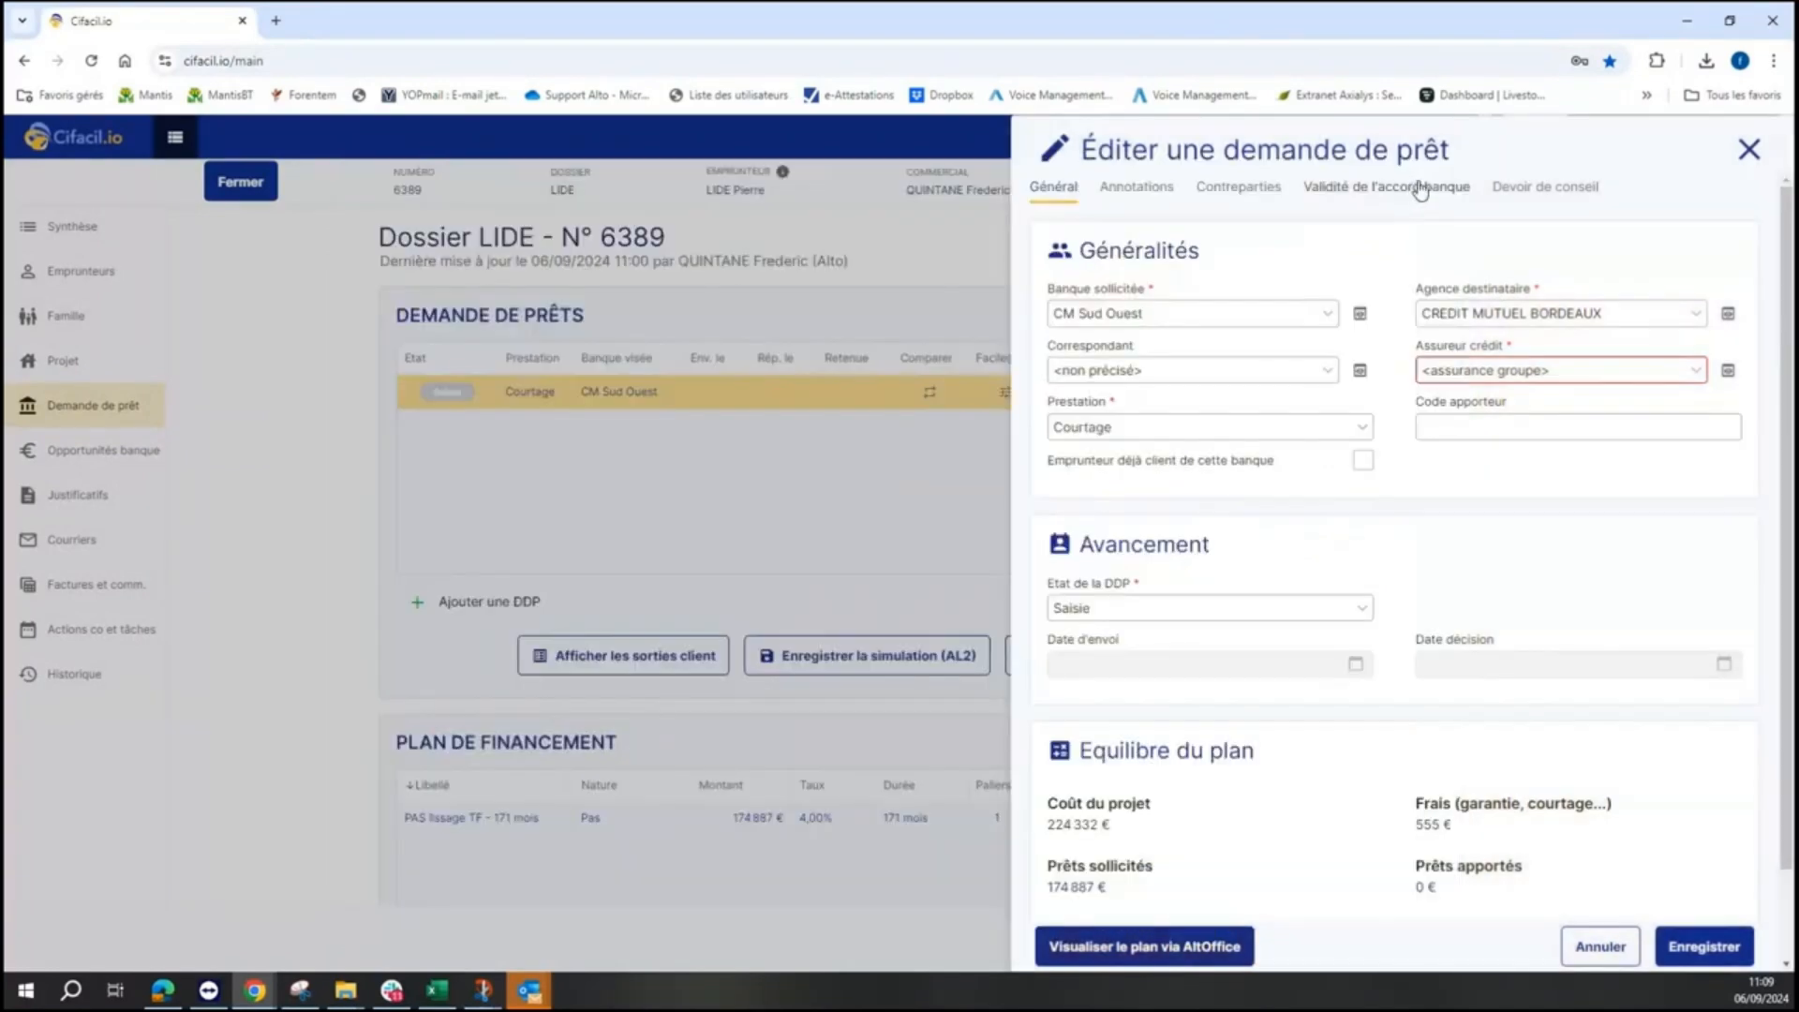
click(1749, 149)
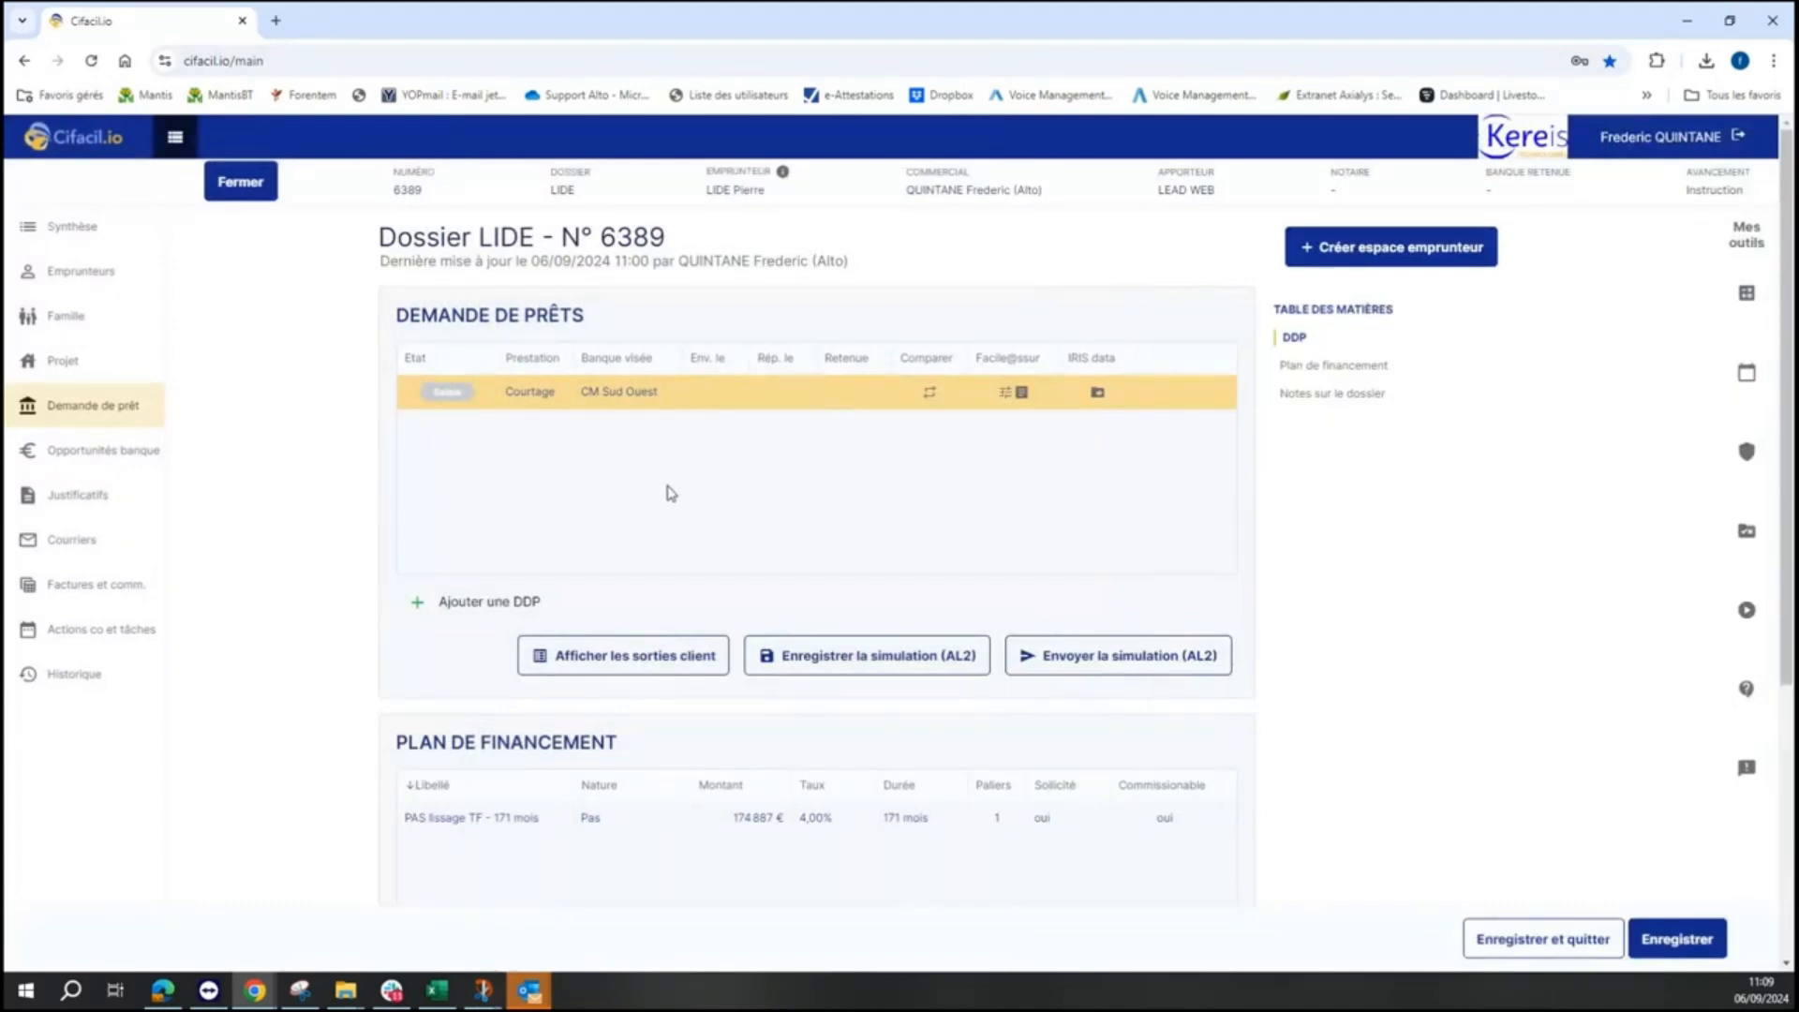
mouse_move(717, 404)
- Open the Courriers list and confirm both parties signed the Client - Mandat Asso & Médiateur letter
click(109, 497)
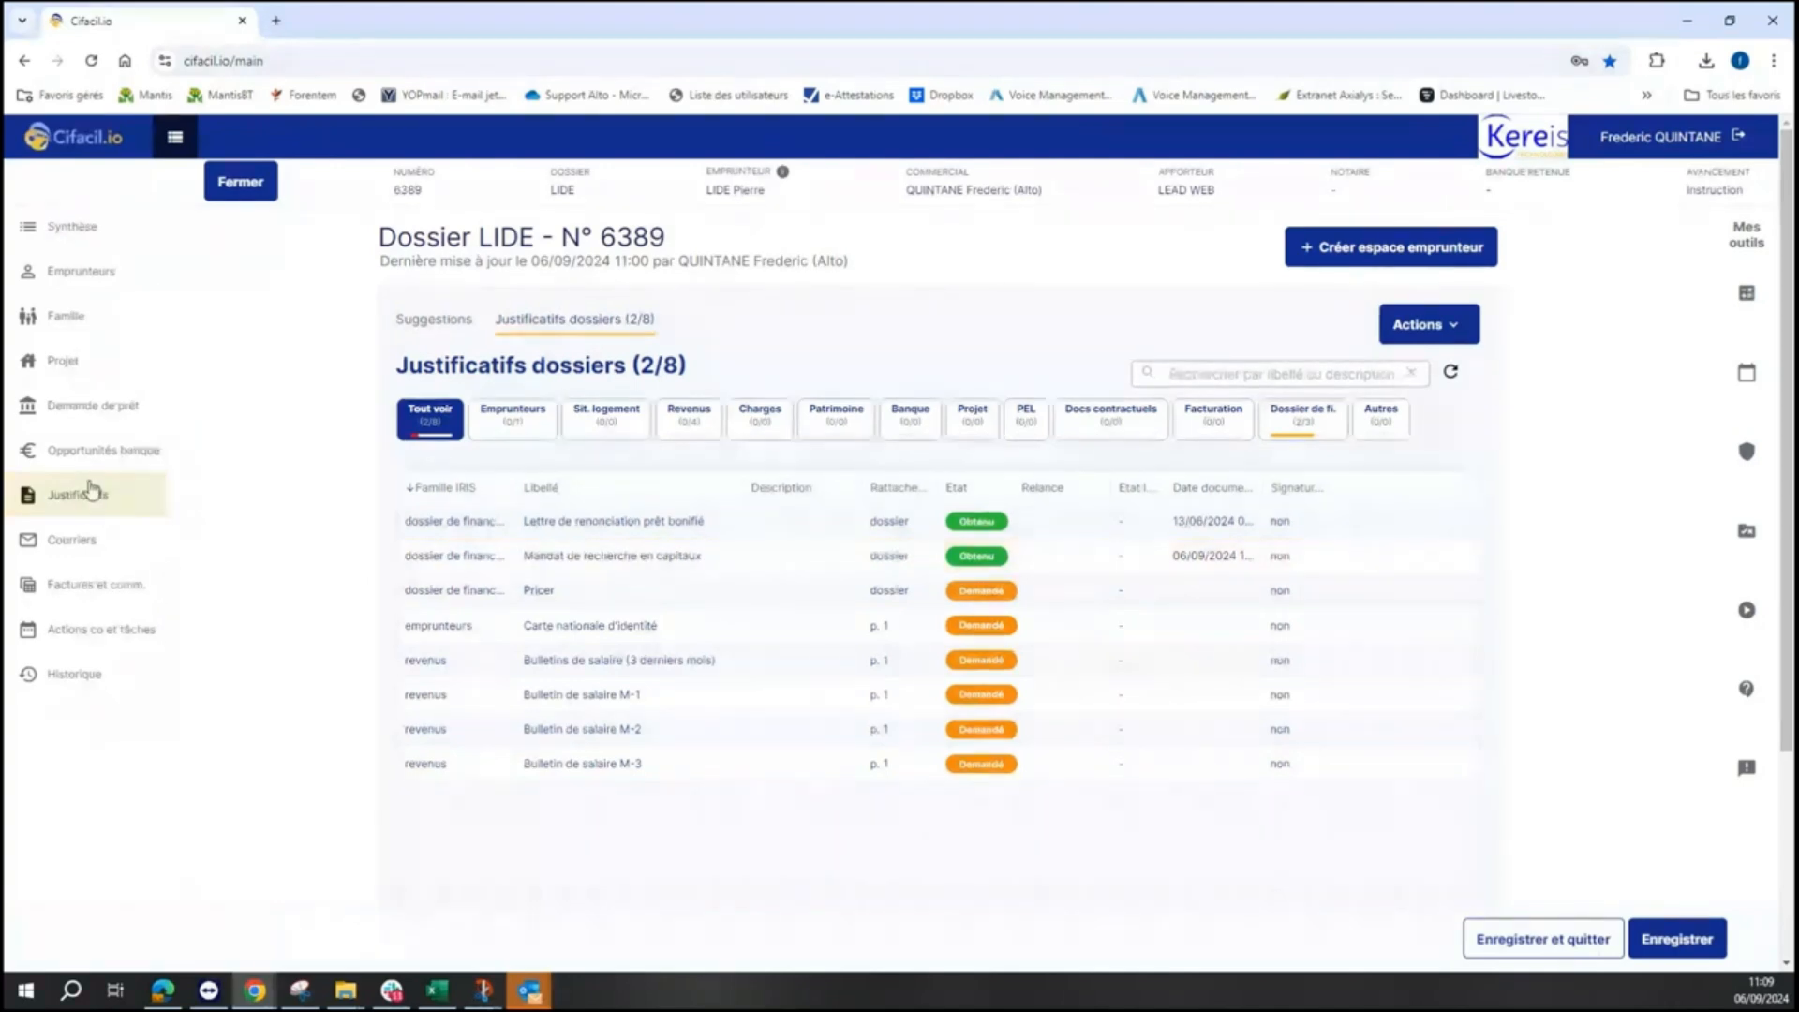
click(82, 543)
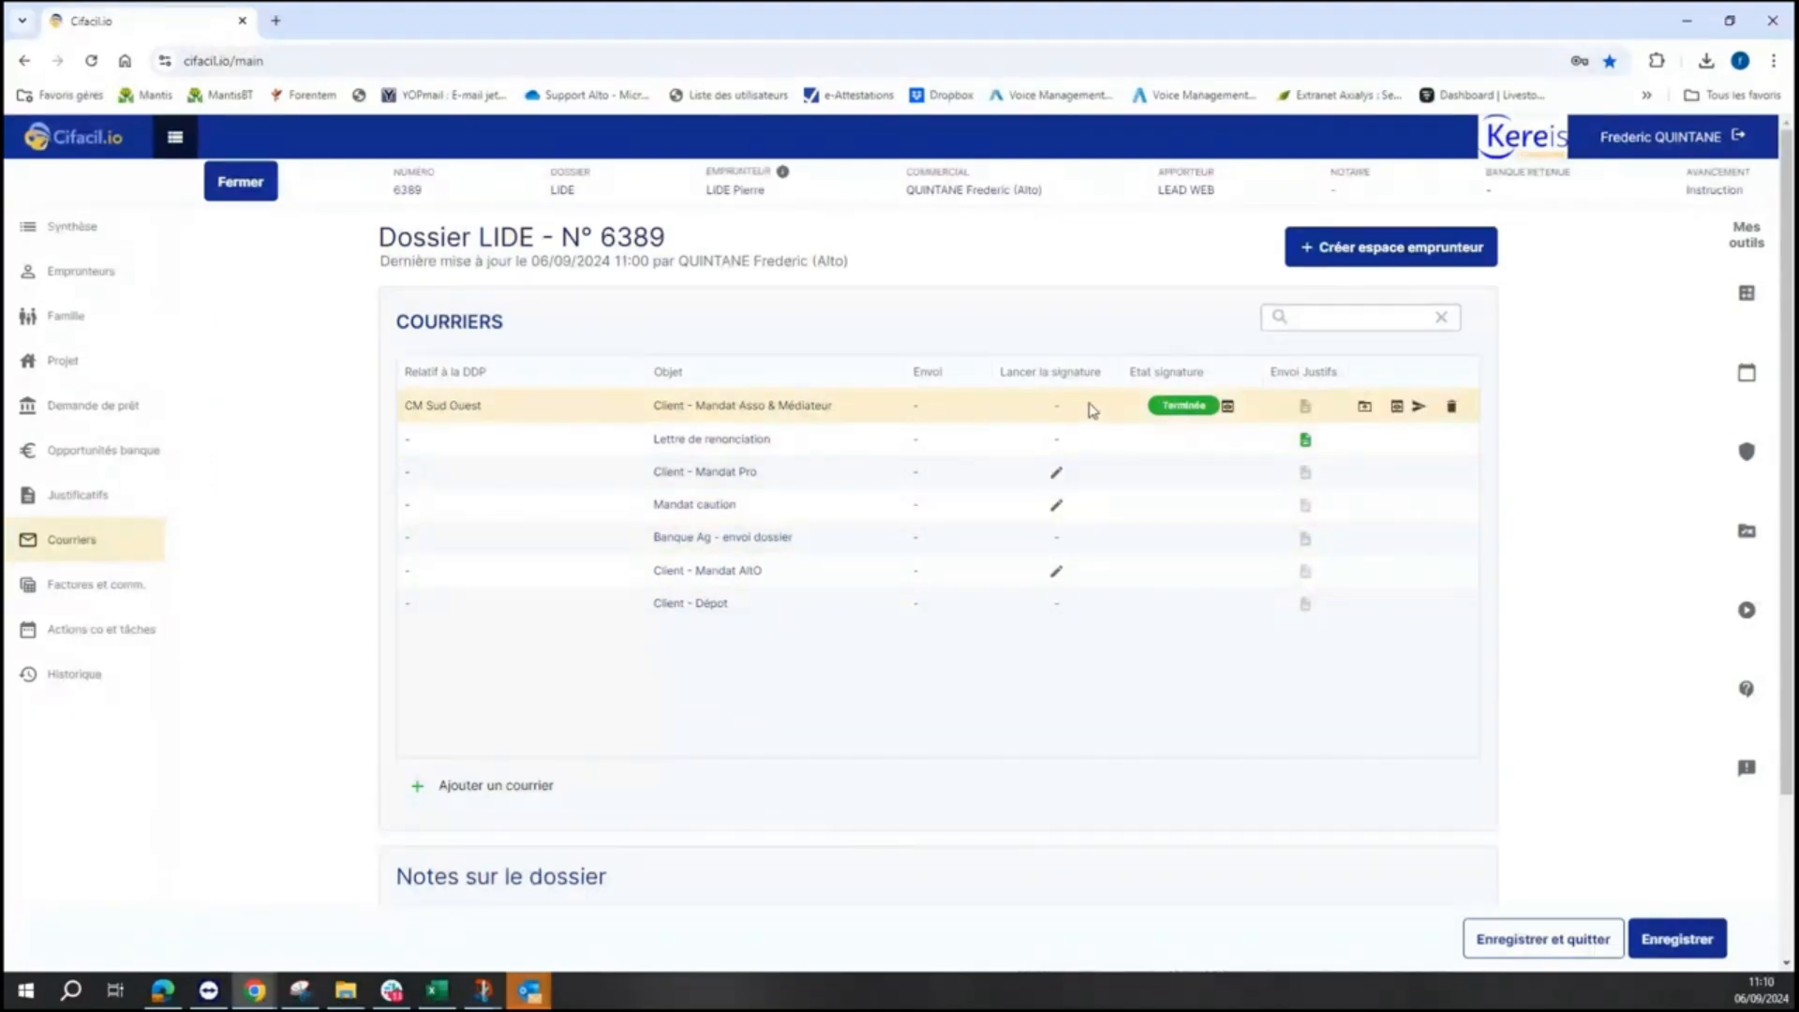
click(1228, 406)
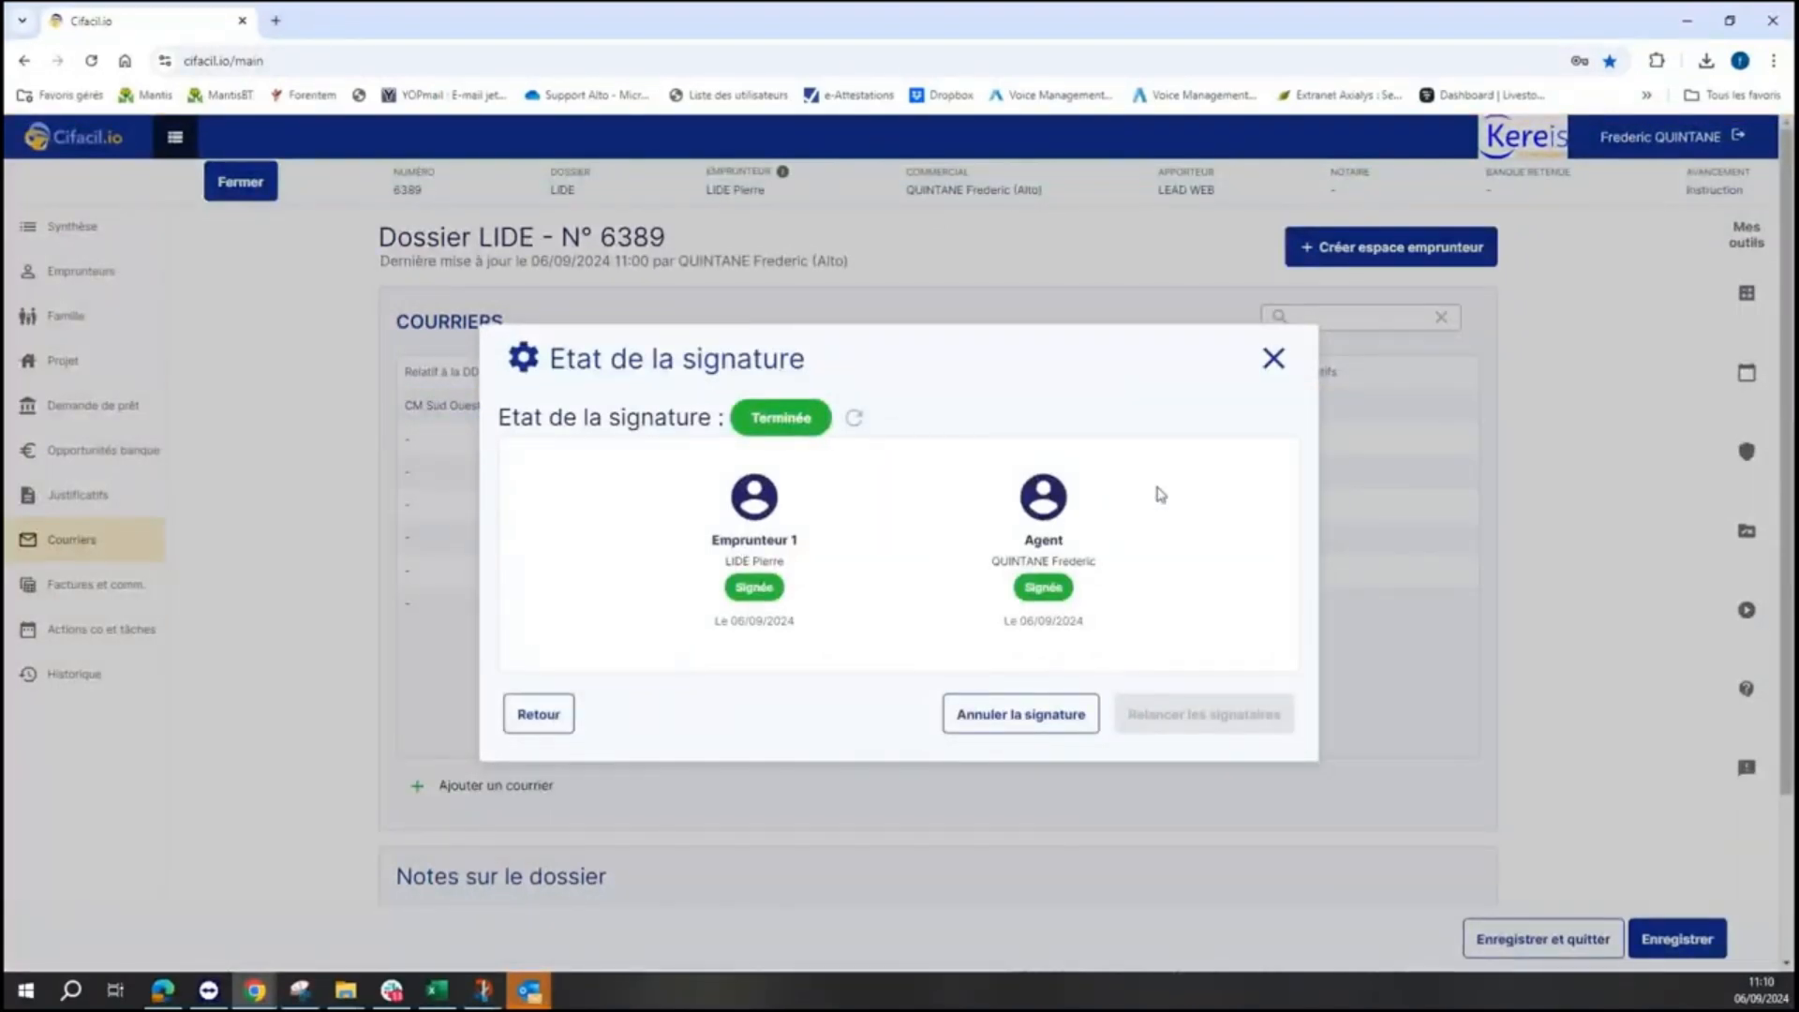
click(1274, 358)
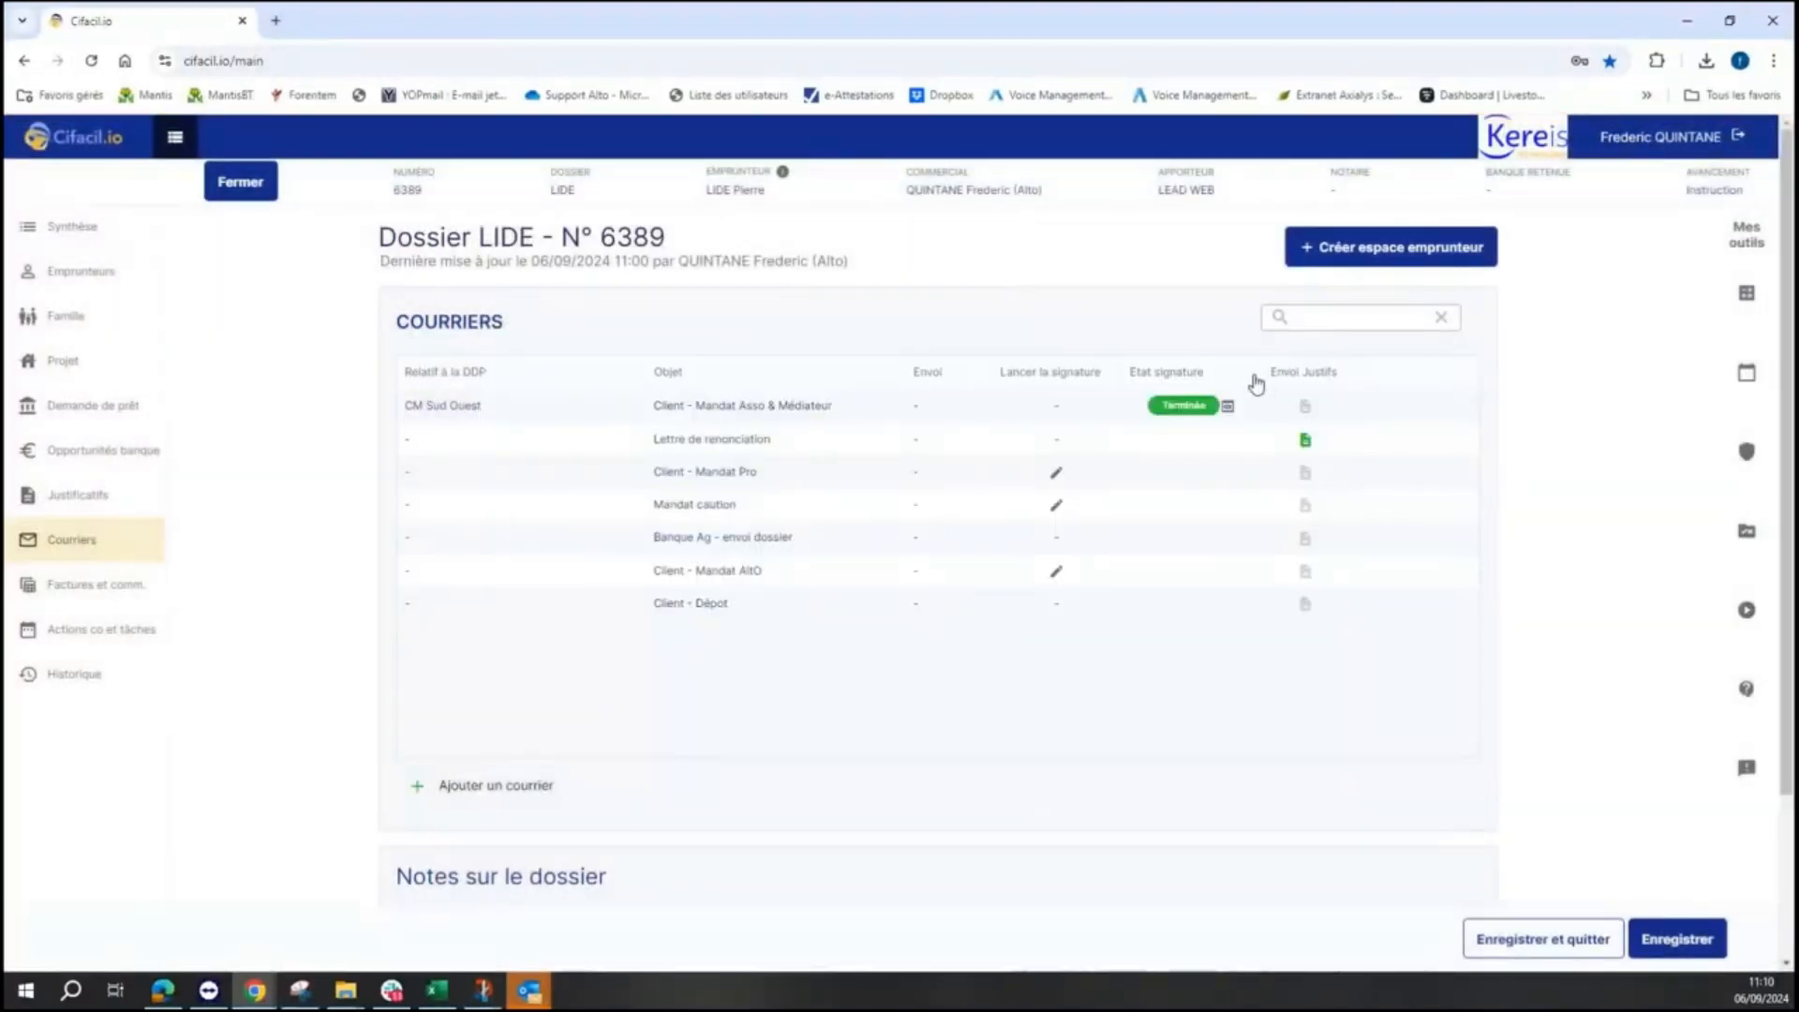
- Filter the supporting documents by Dossier de fi., Emprunteurs, Revenus, then Dossier de fi. again
click(62, 501)
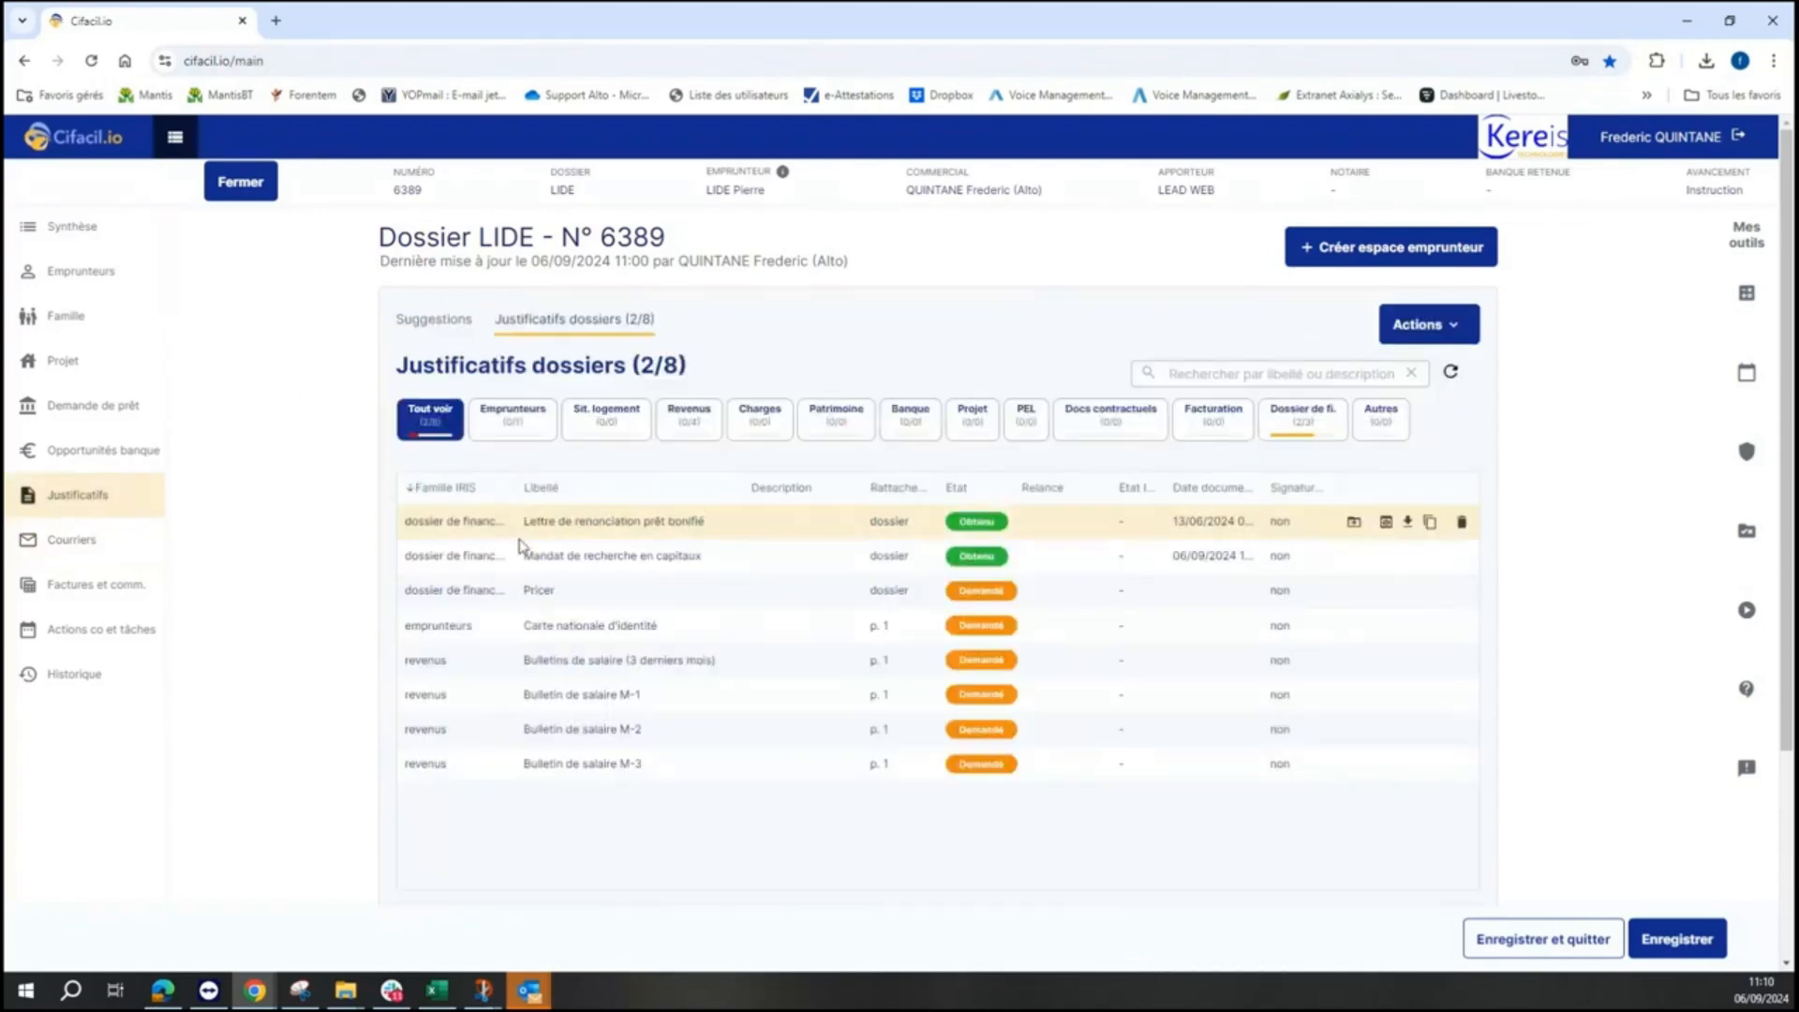
click(1309, 433)
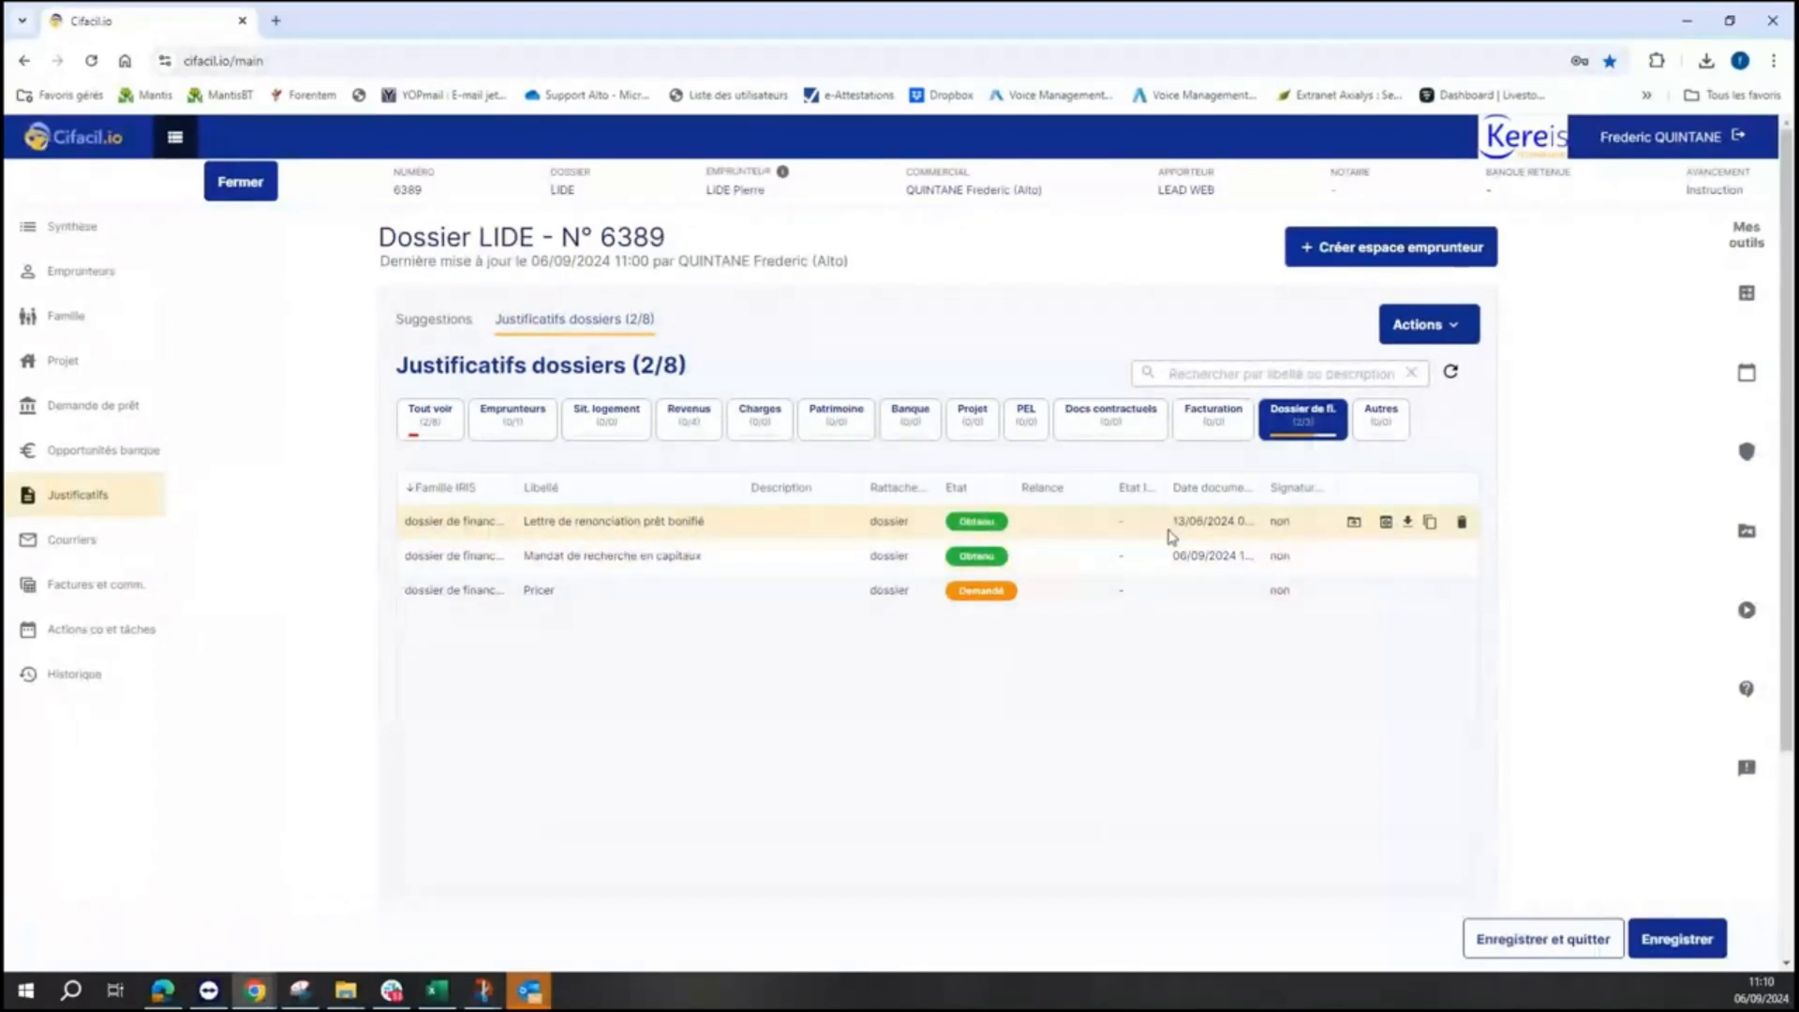
click(540, 444)
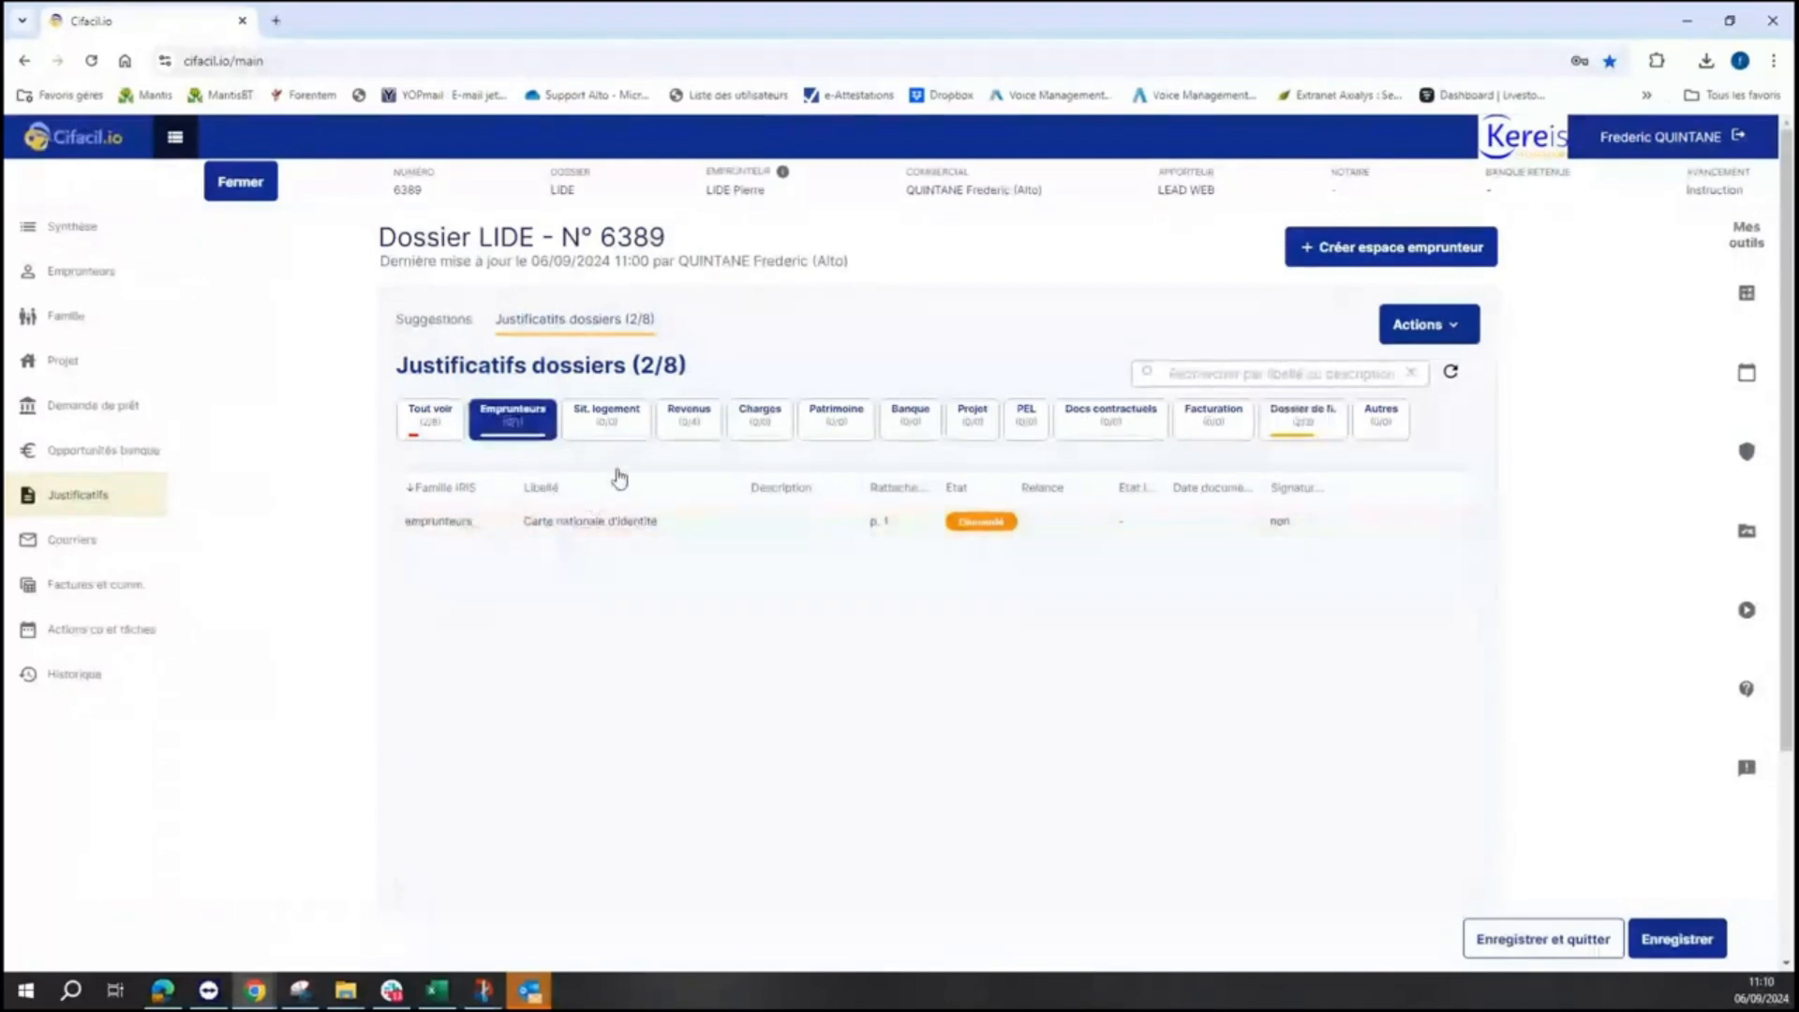
click(691, 427)
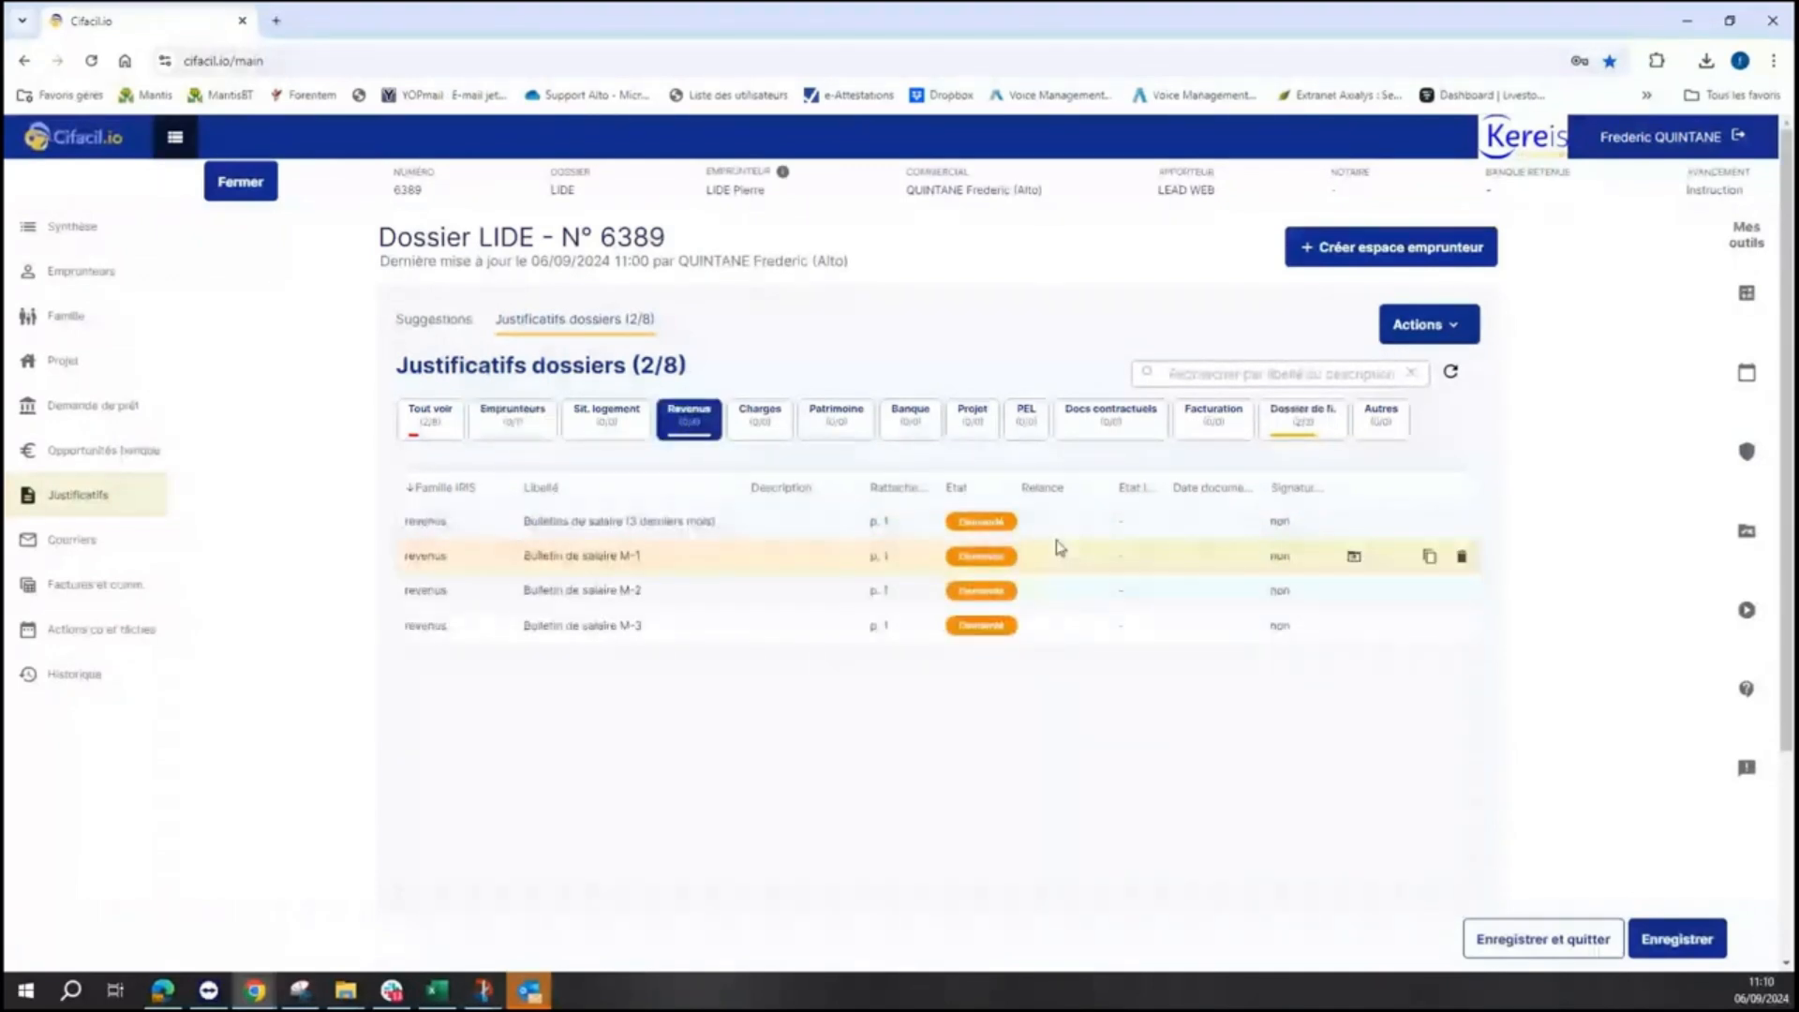
click(1302, 442)
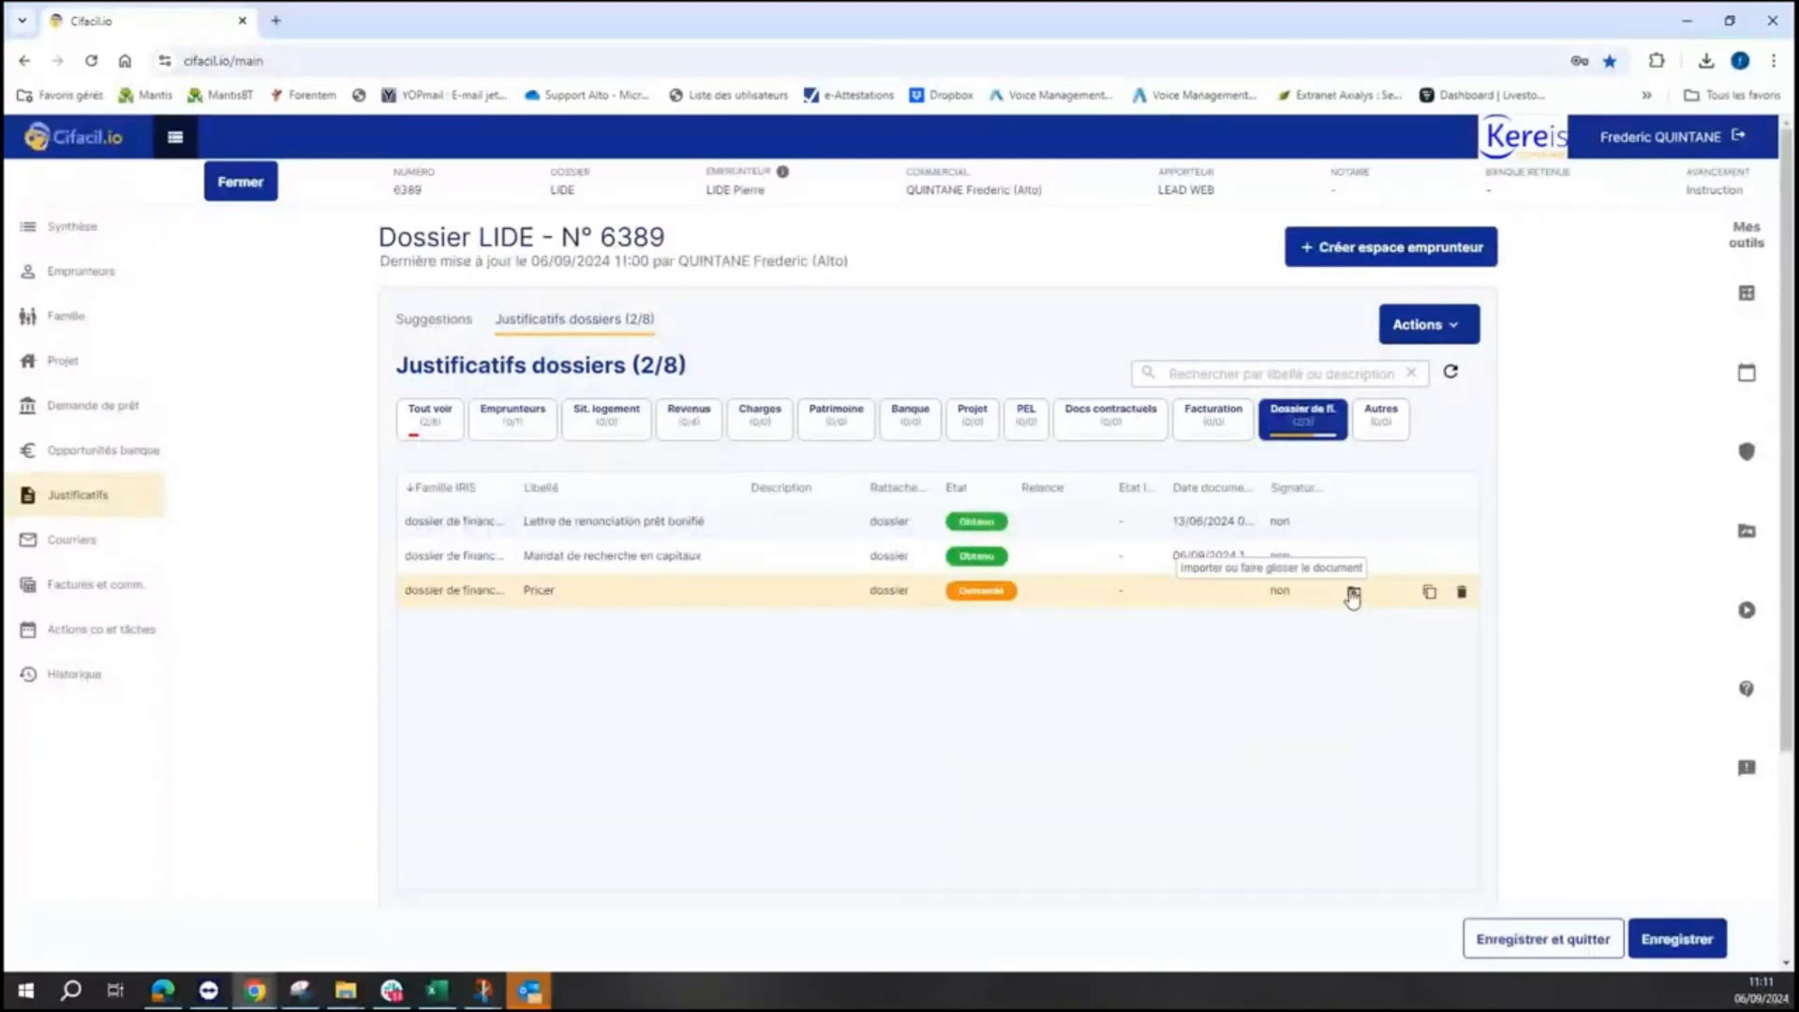
- Attach a file from the Démo folder to the Pricer document and save it
click(1352, 595)
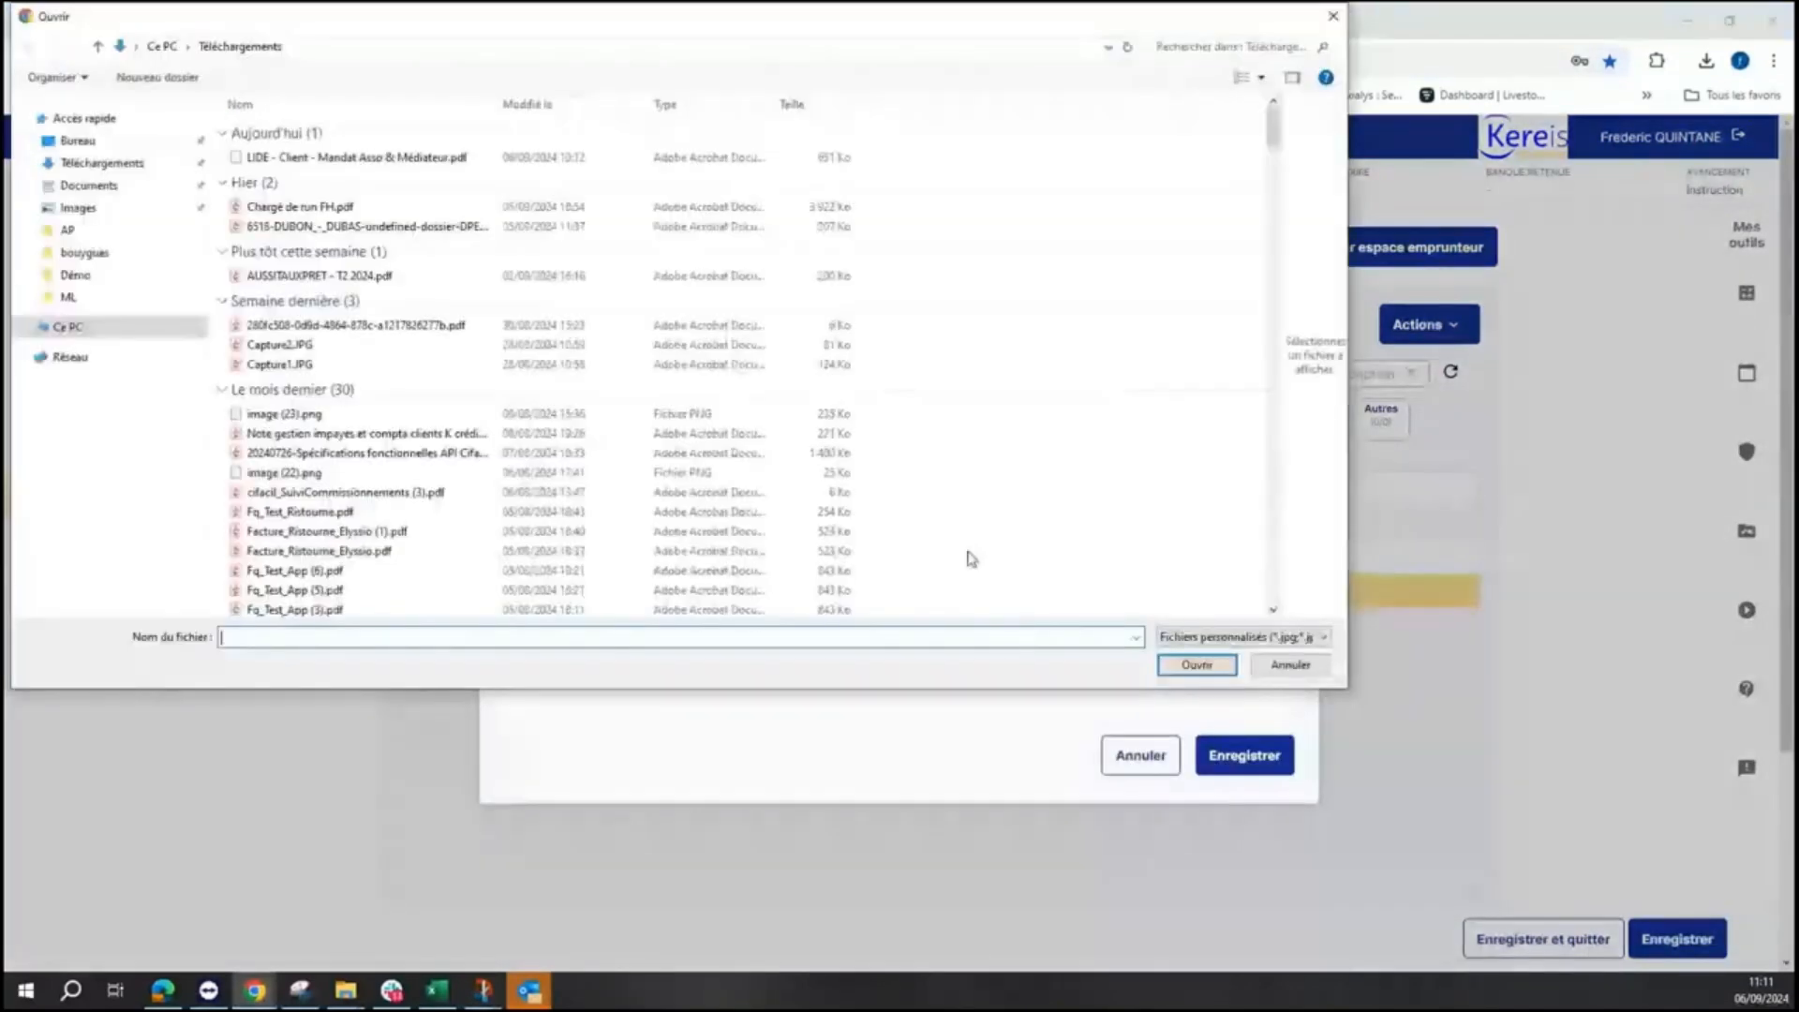
click(86, 274)
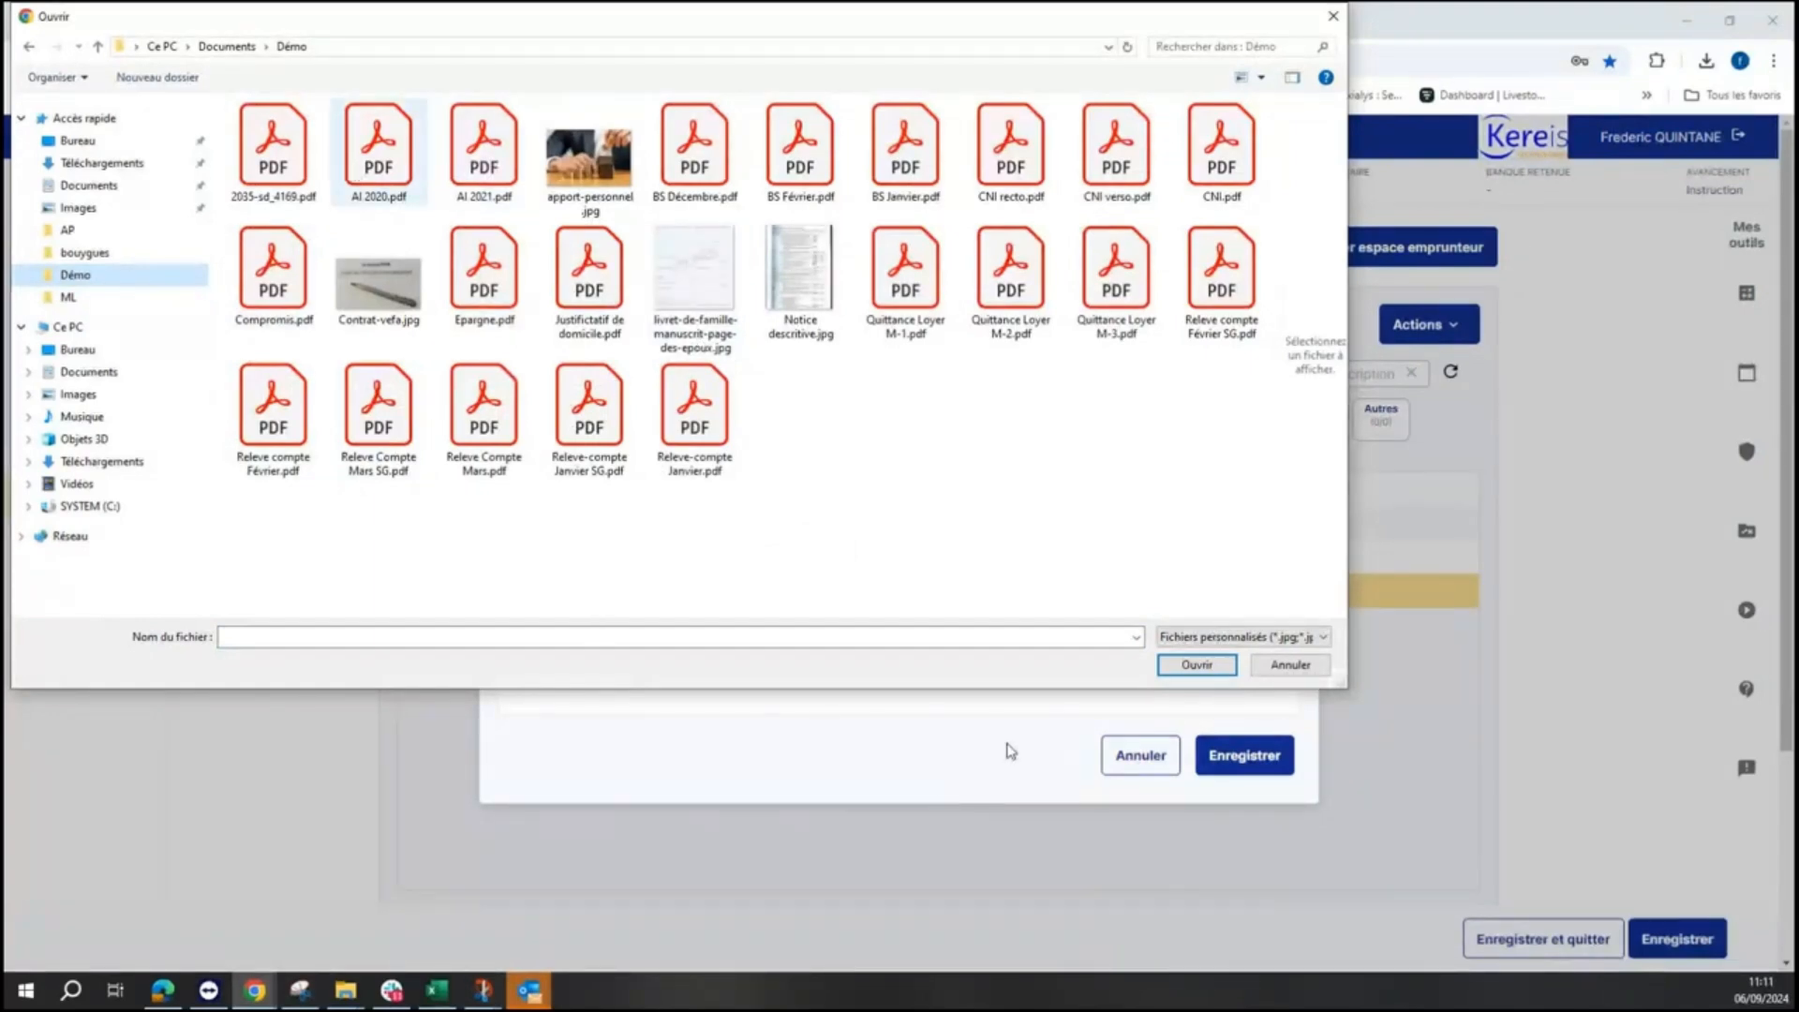
click(1290, 665)
click(1225, 778)
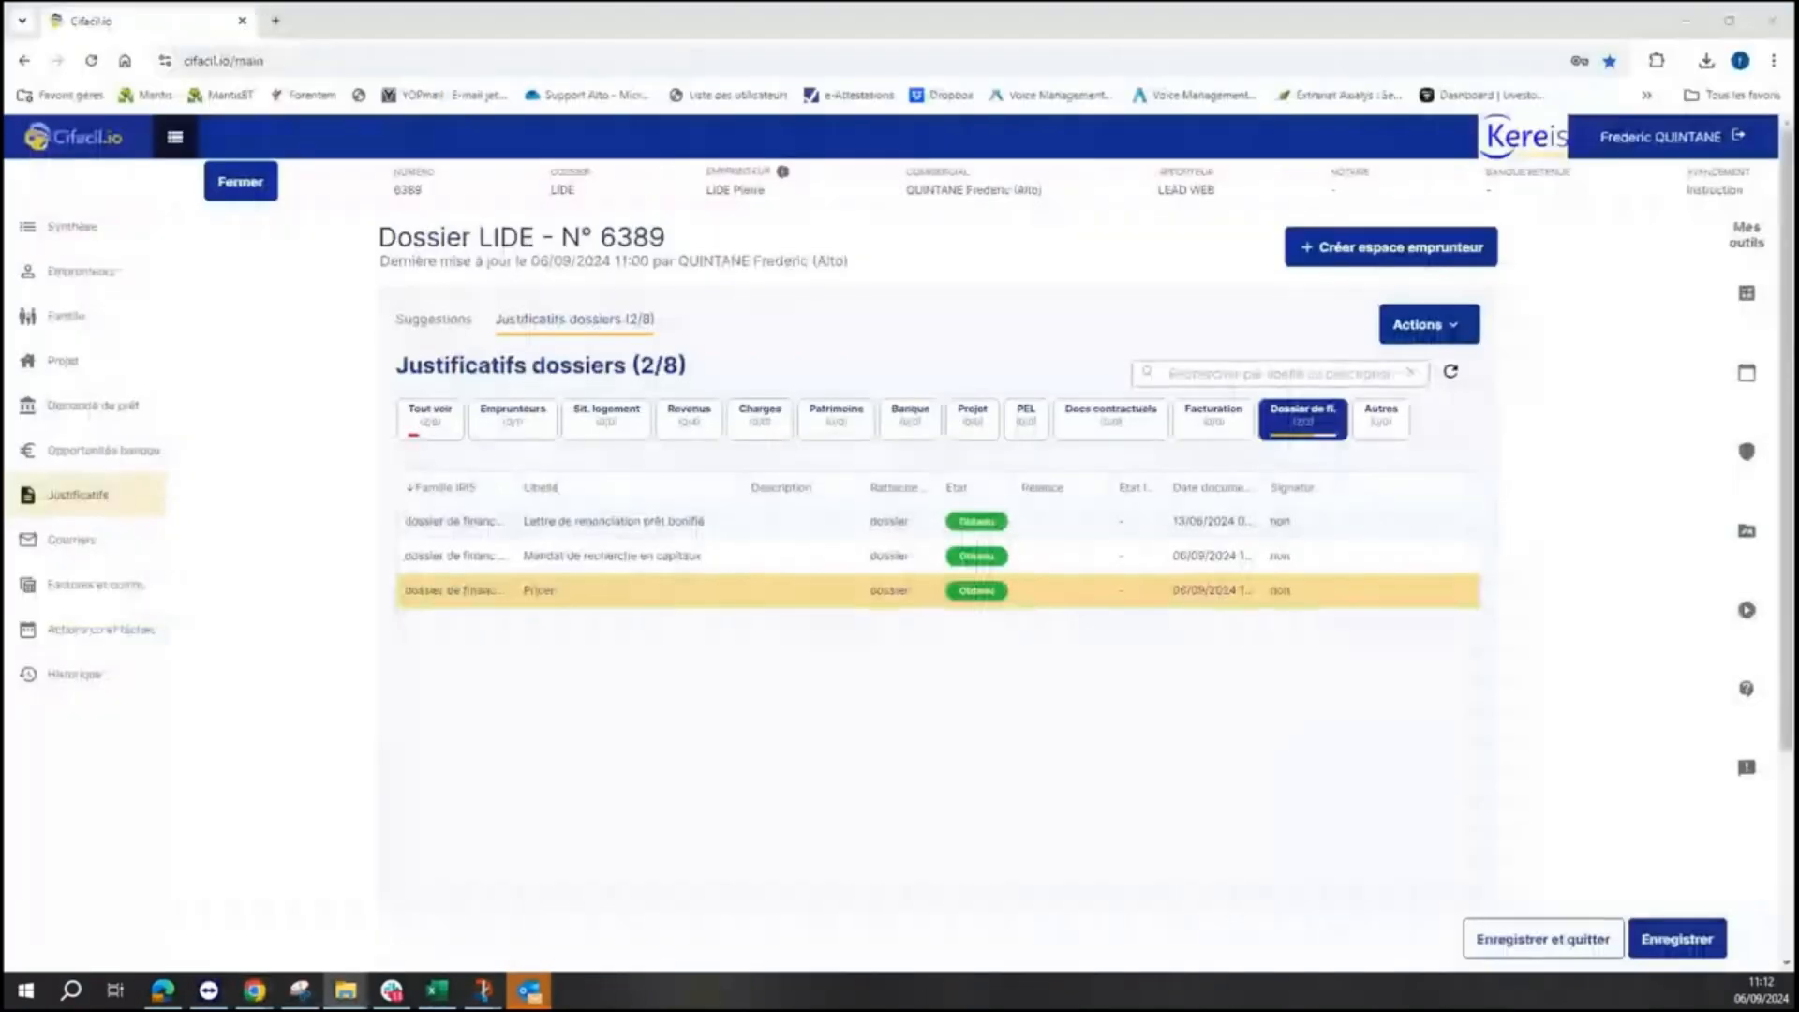
- Replace the Pricer document with a new PDF and attach the ID card PDF under Emprunteurs
drag(1798, 848, 1083, 592)
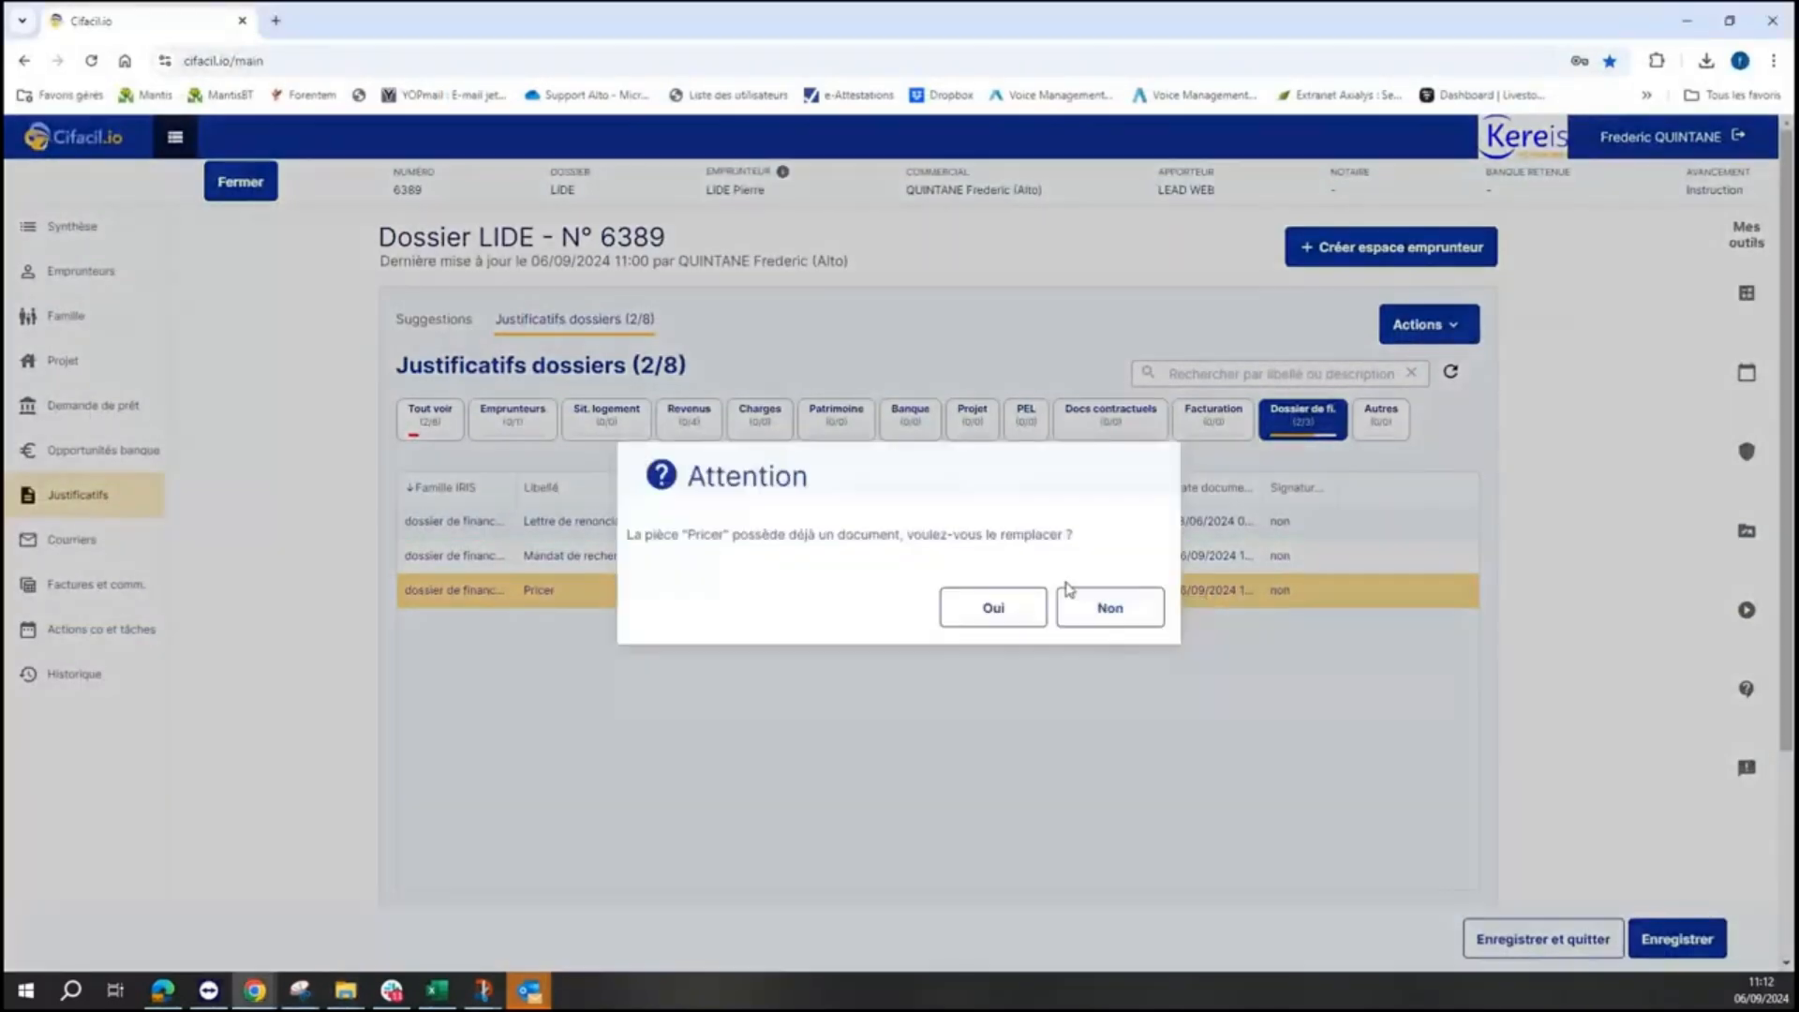
click(994, 608)
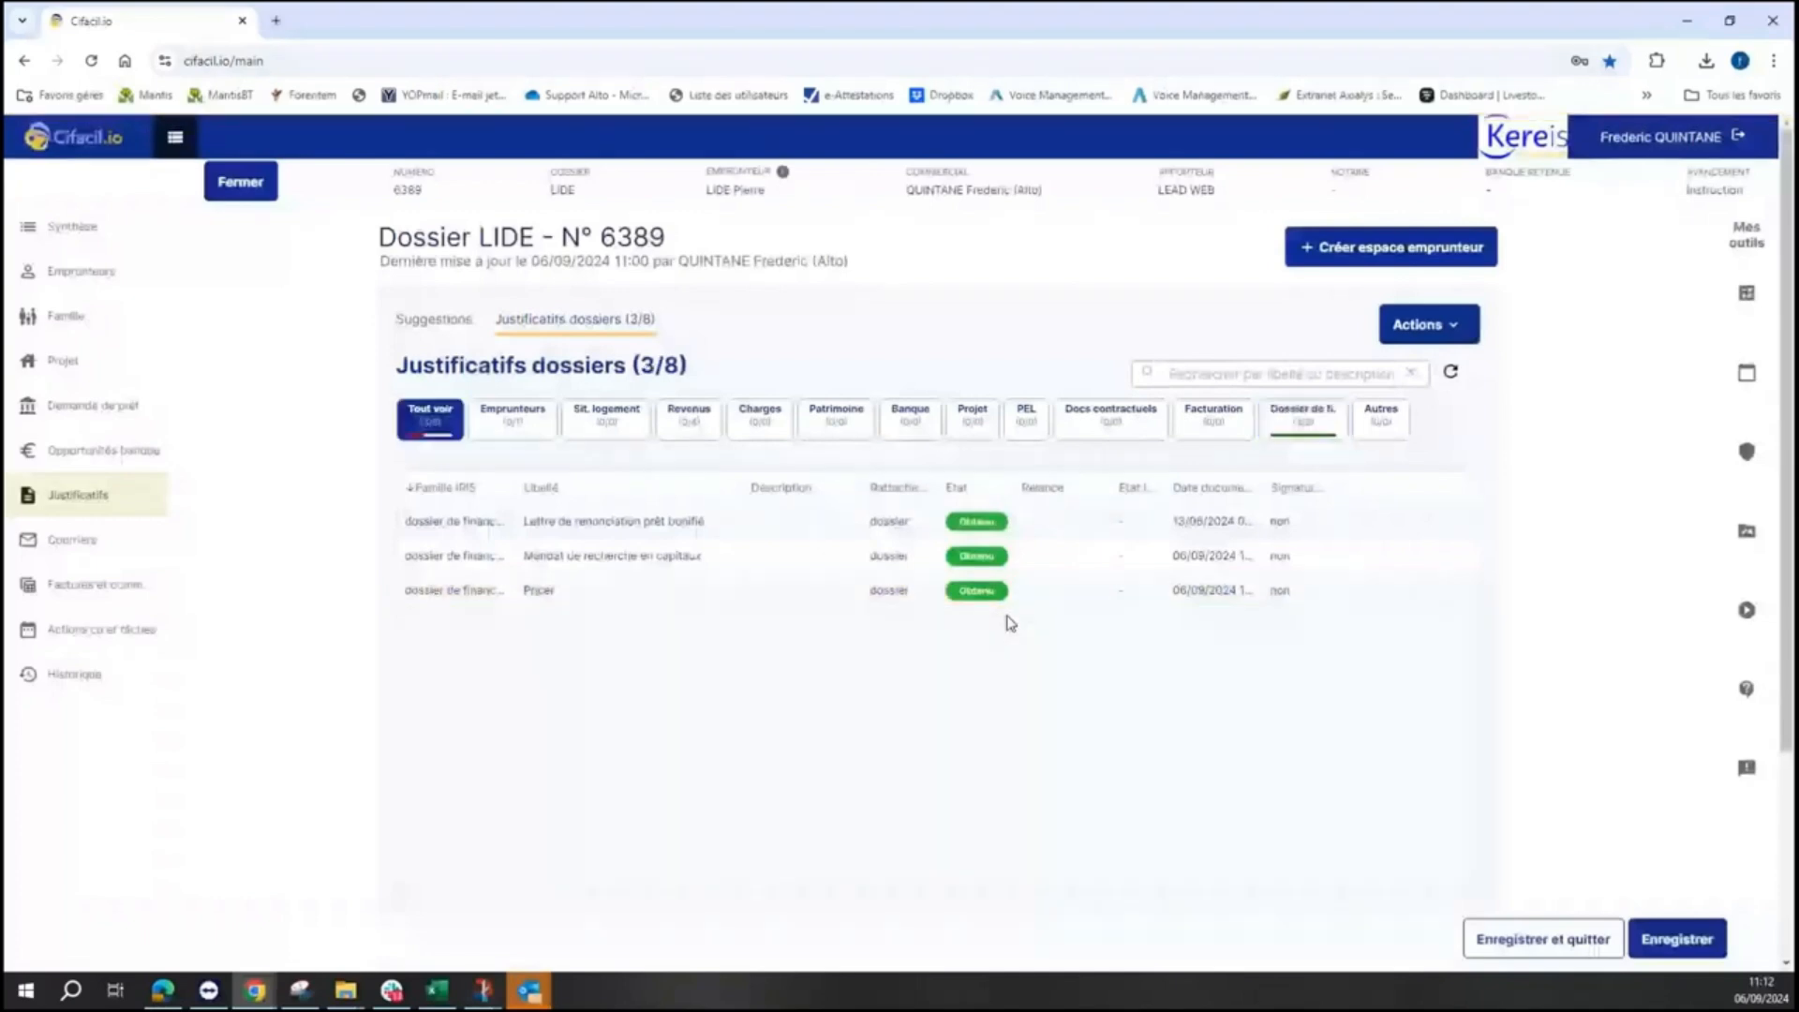
click(549, 418)
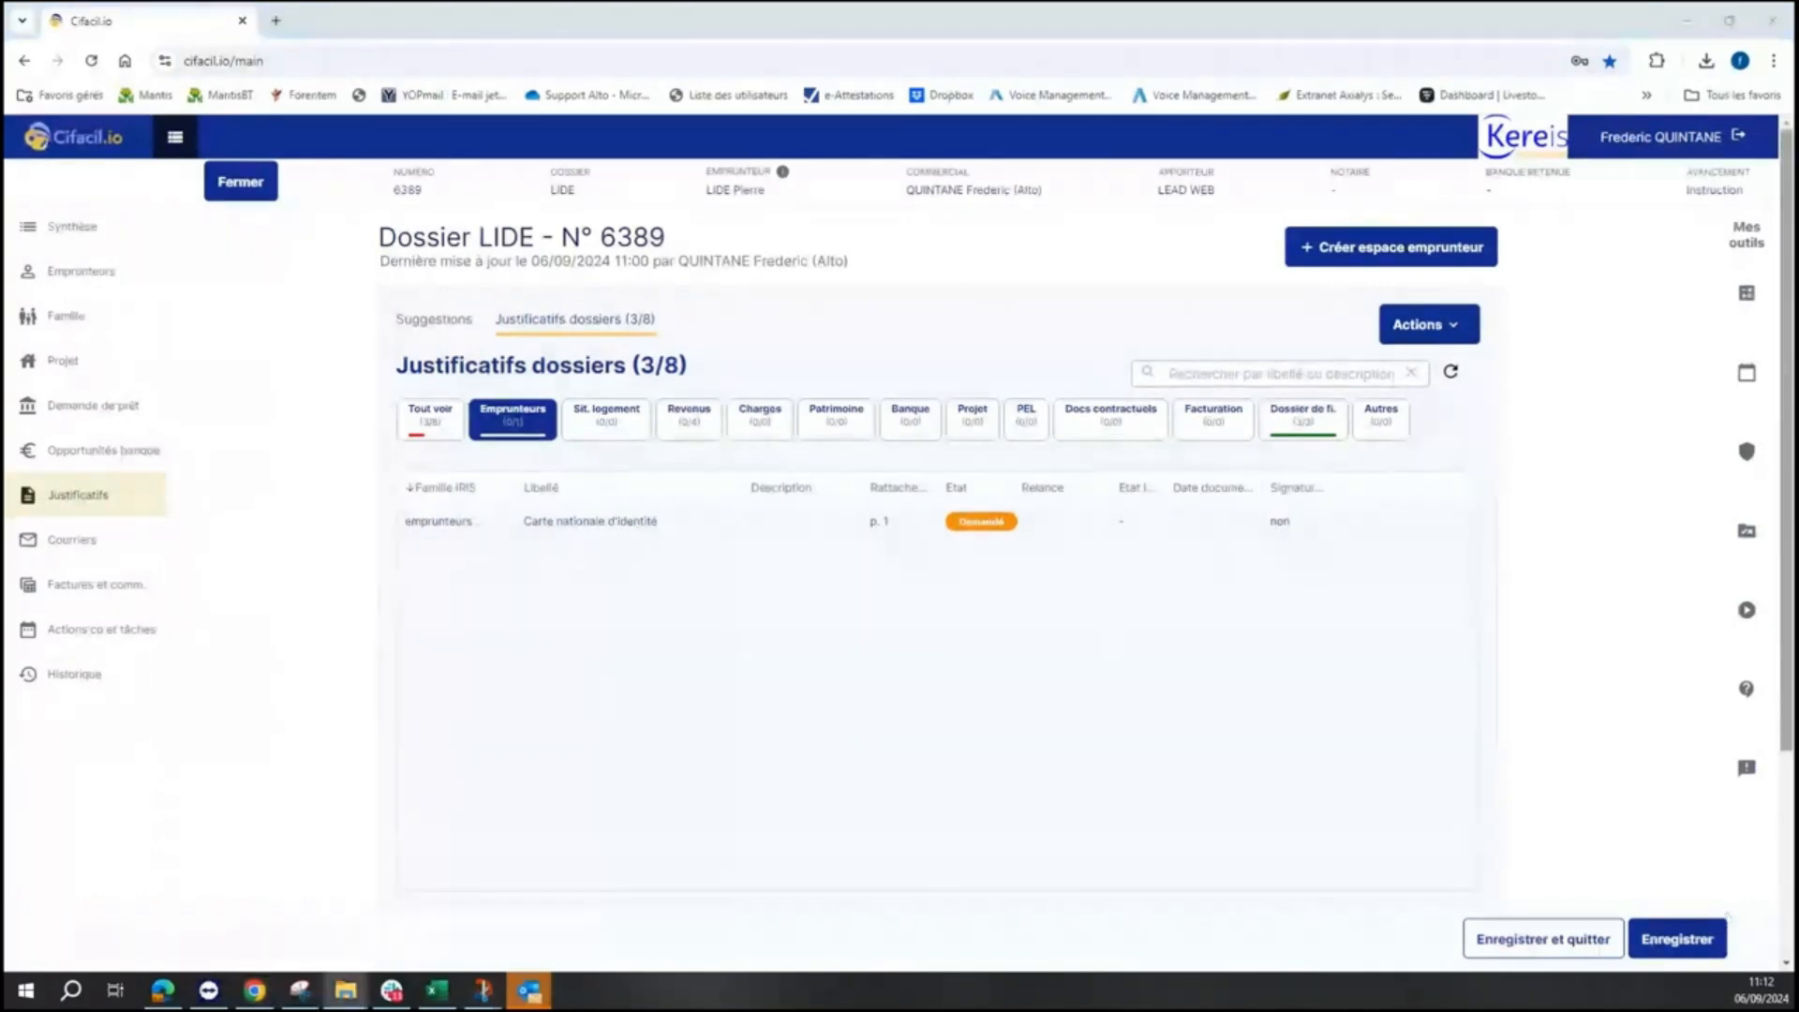
drag(1751, 834, 1036, 522)
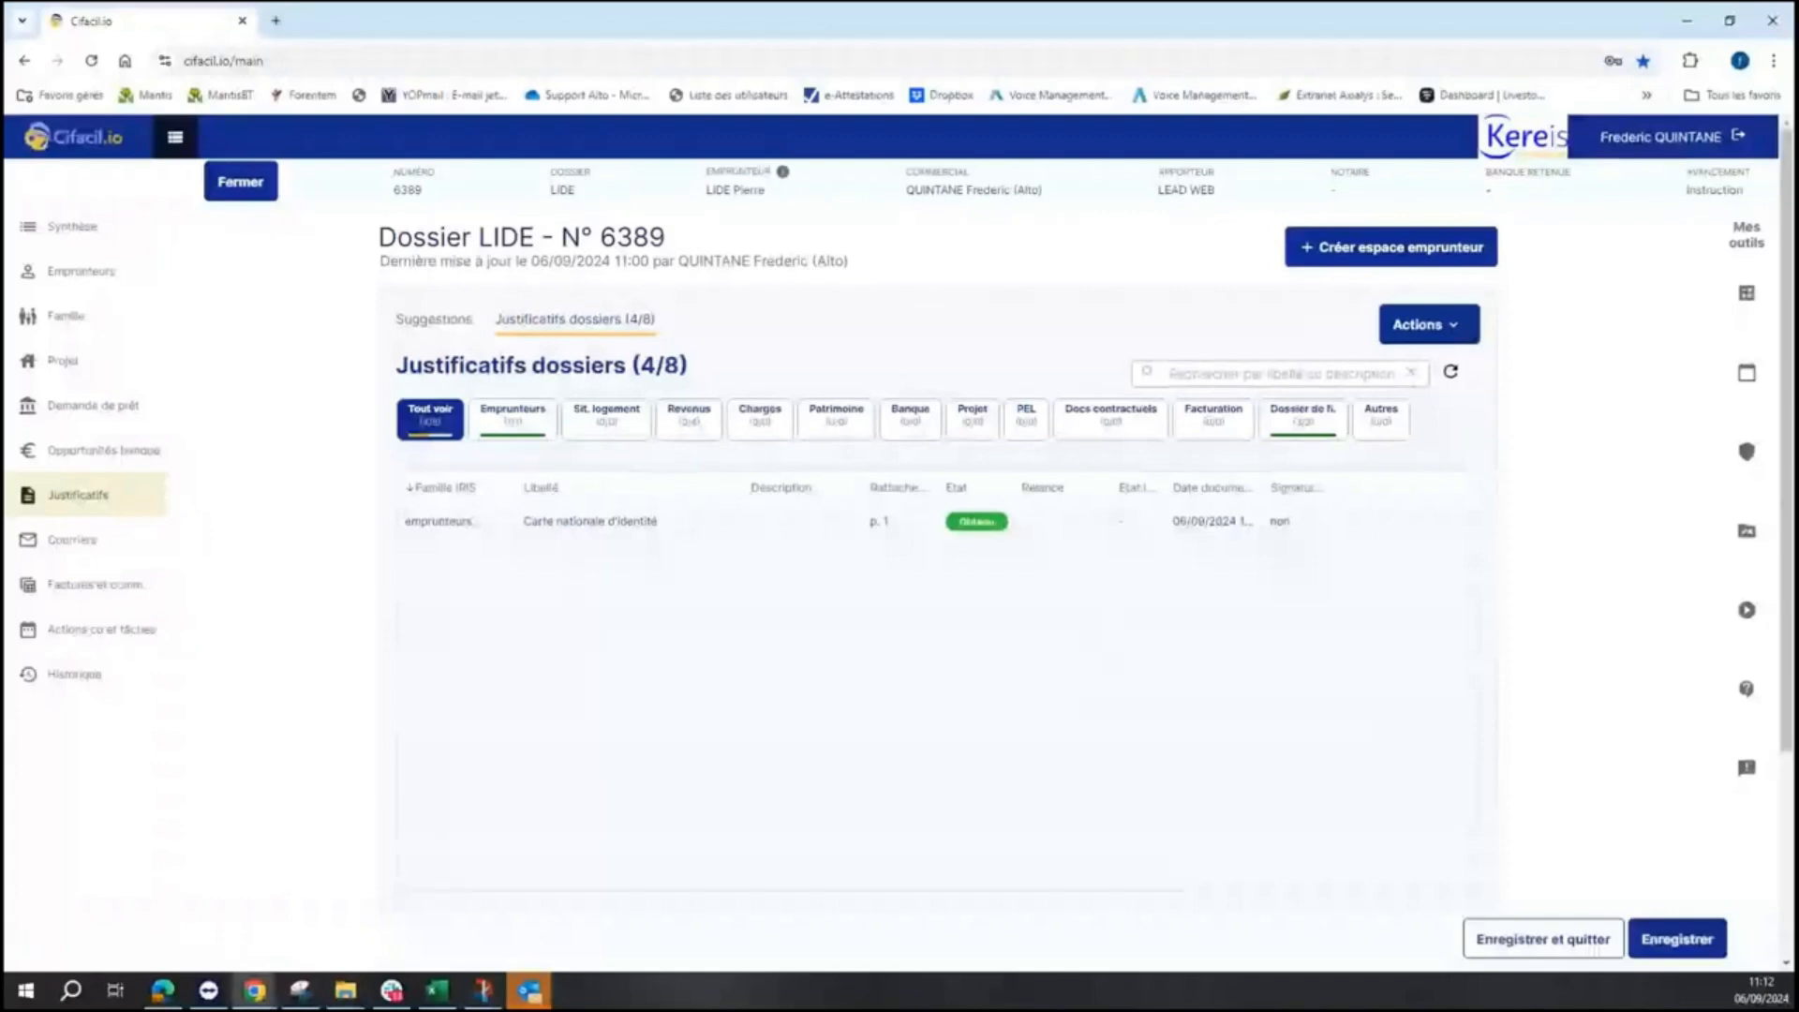
- Attach payslip PDFs to the three-month salary slips and Bulletin de salaire M-1, M-2, M-3 rows
click(693, 427)
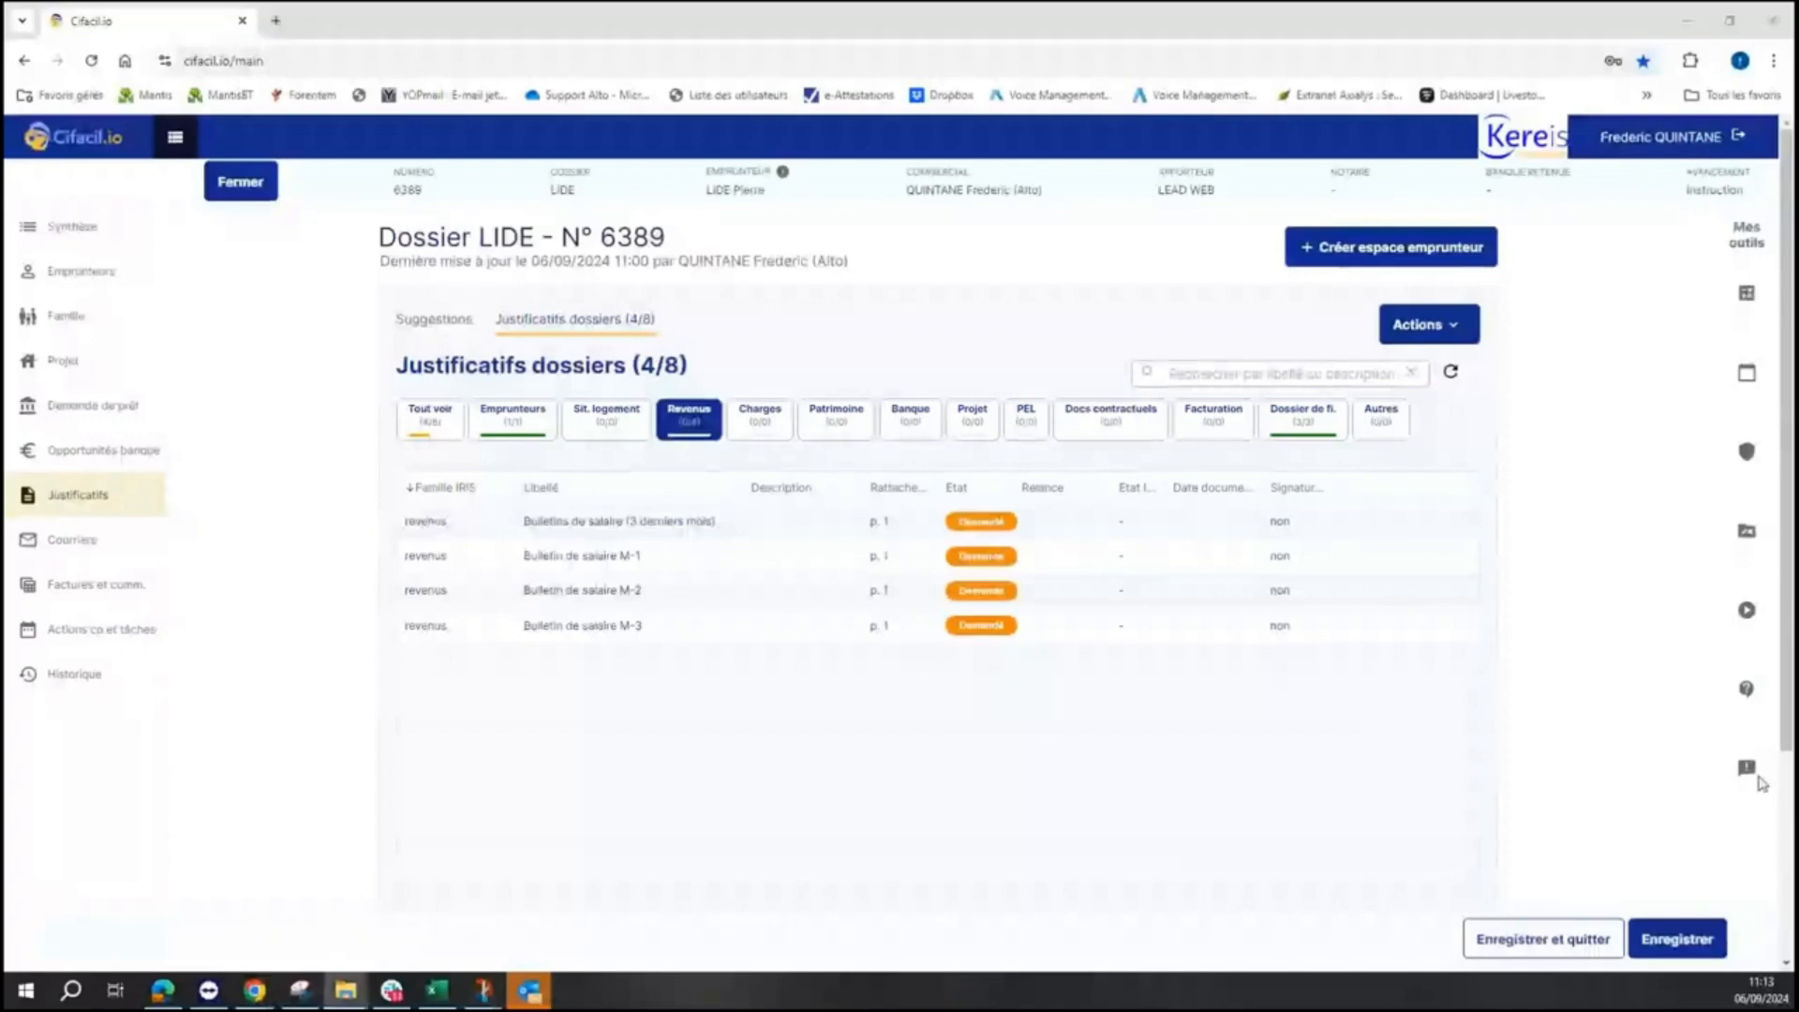
drag(1764, 783, 1179, 521)
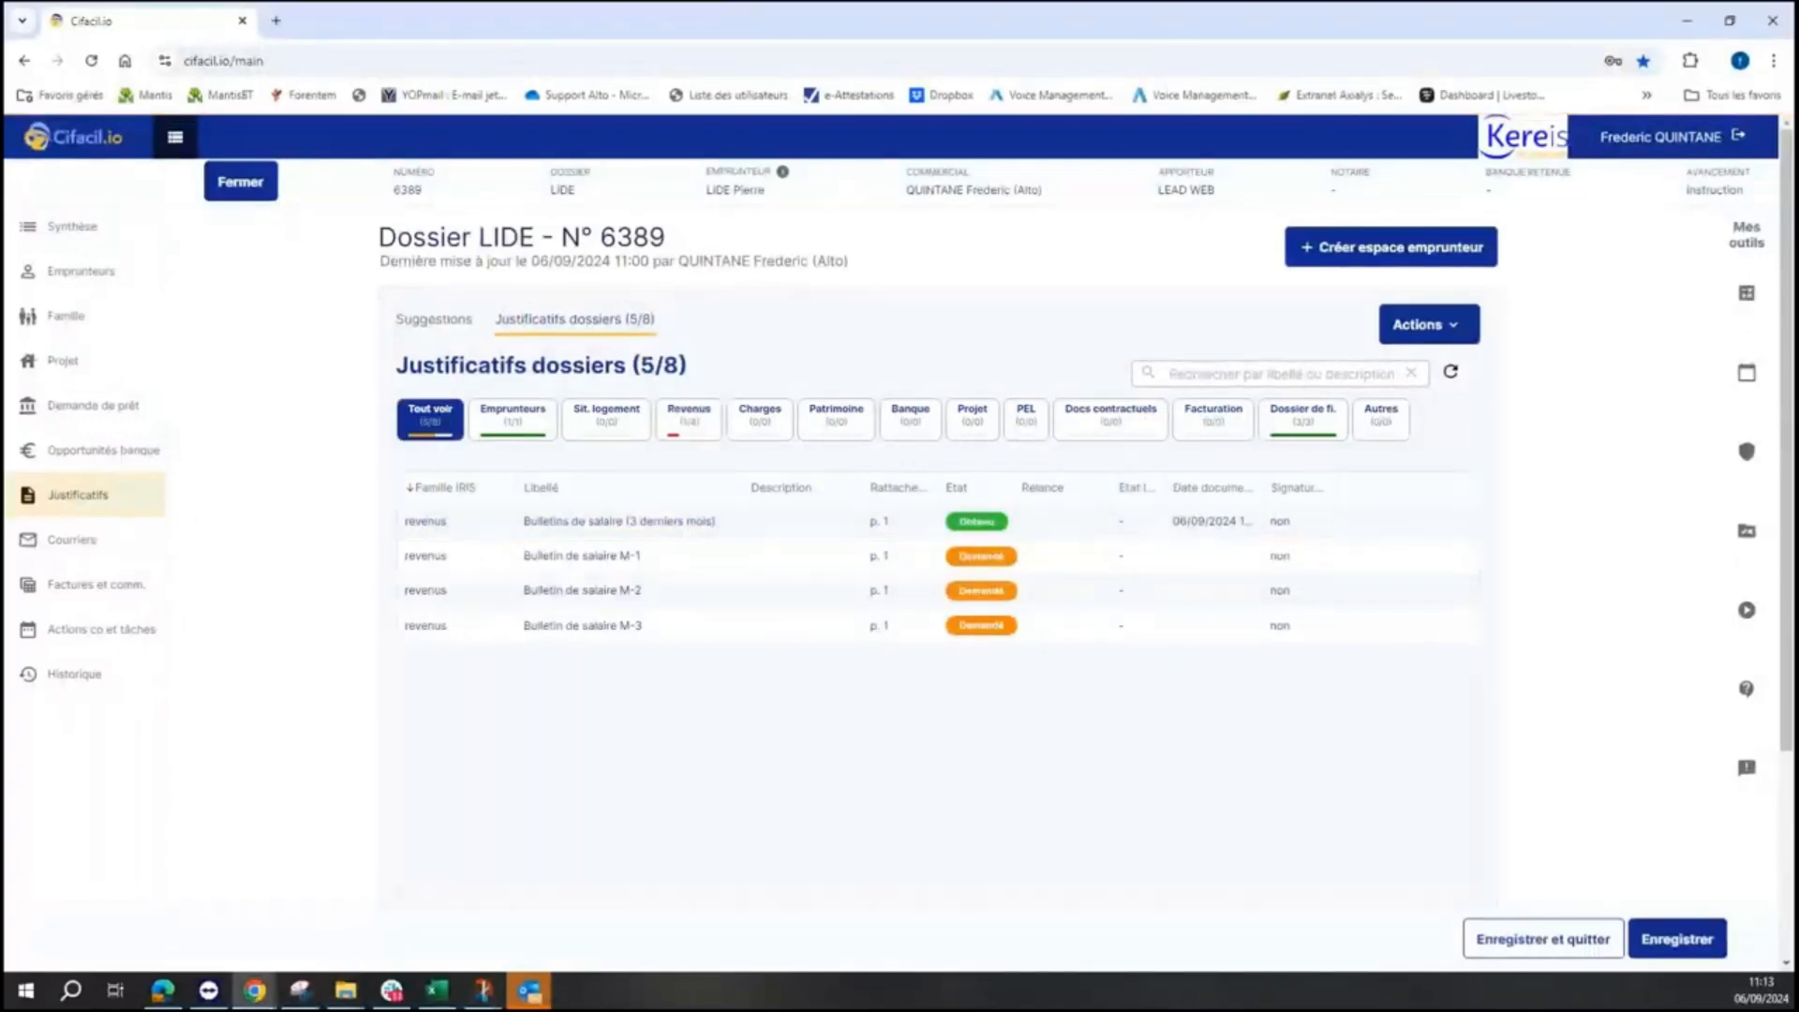
drag(1785, 562, 1046, 559)
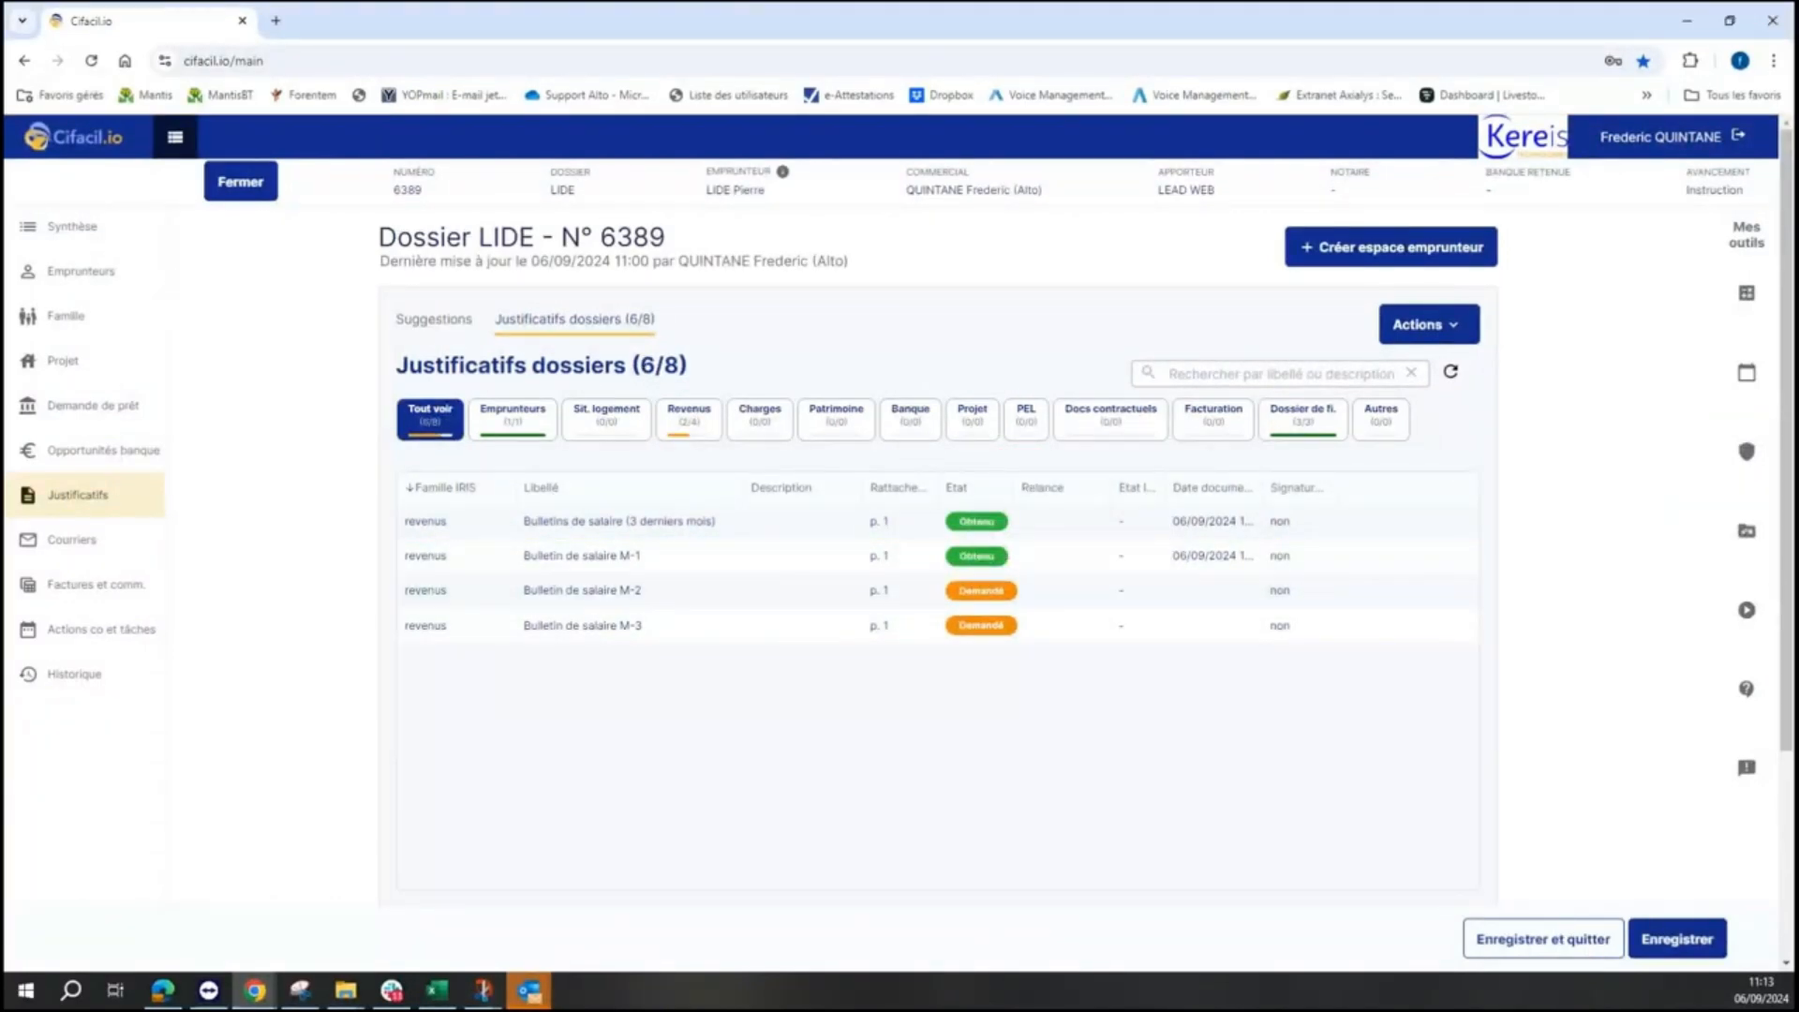
drag(1785, 581, 828, 593)
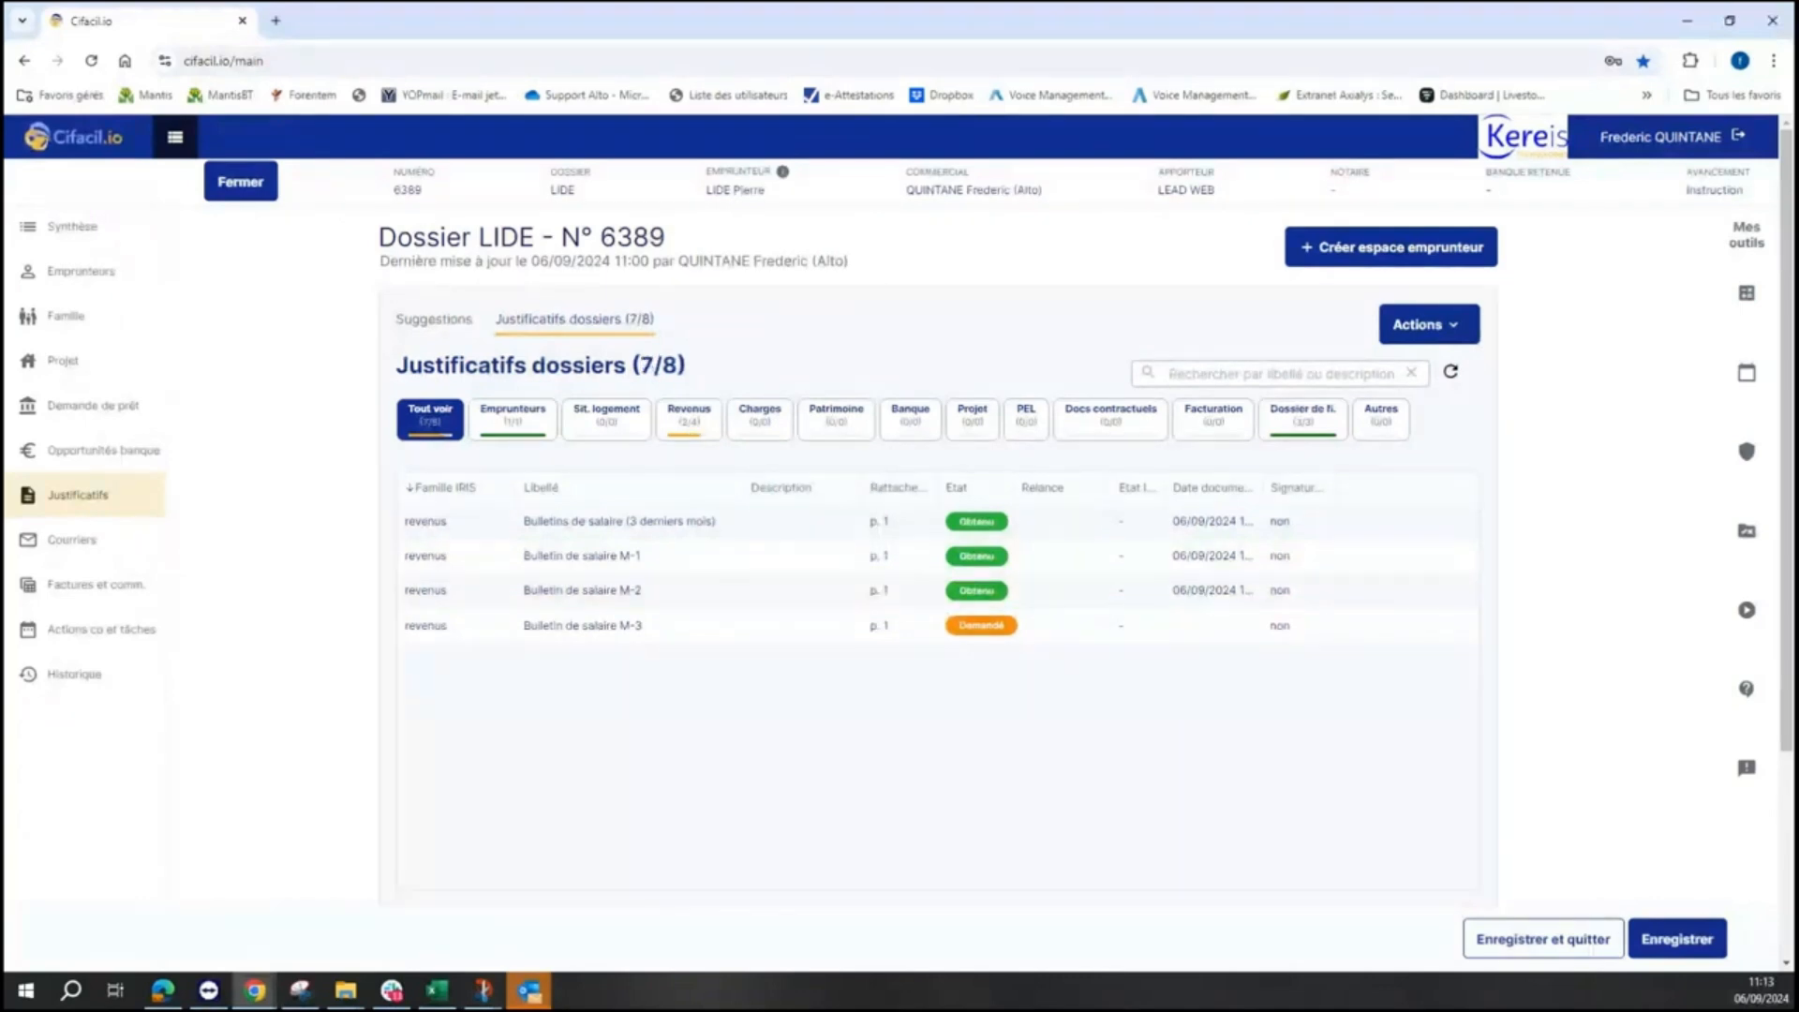
drag(1785, 806, 798, 626)
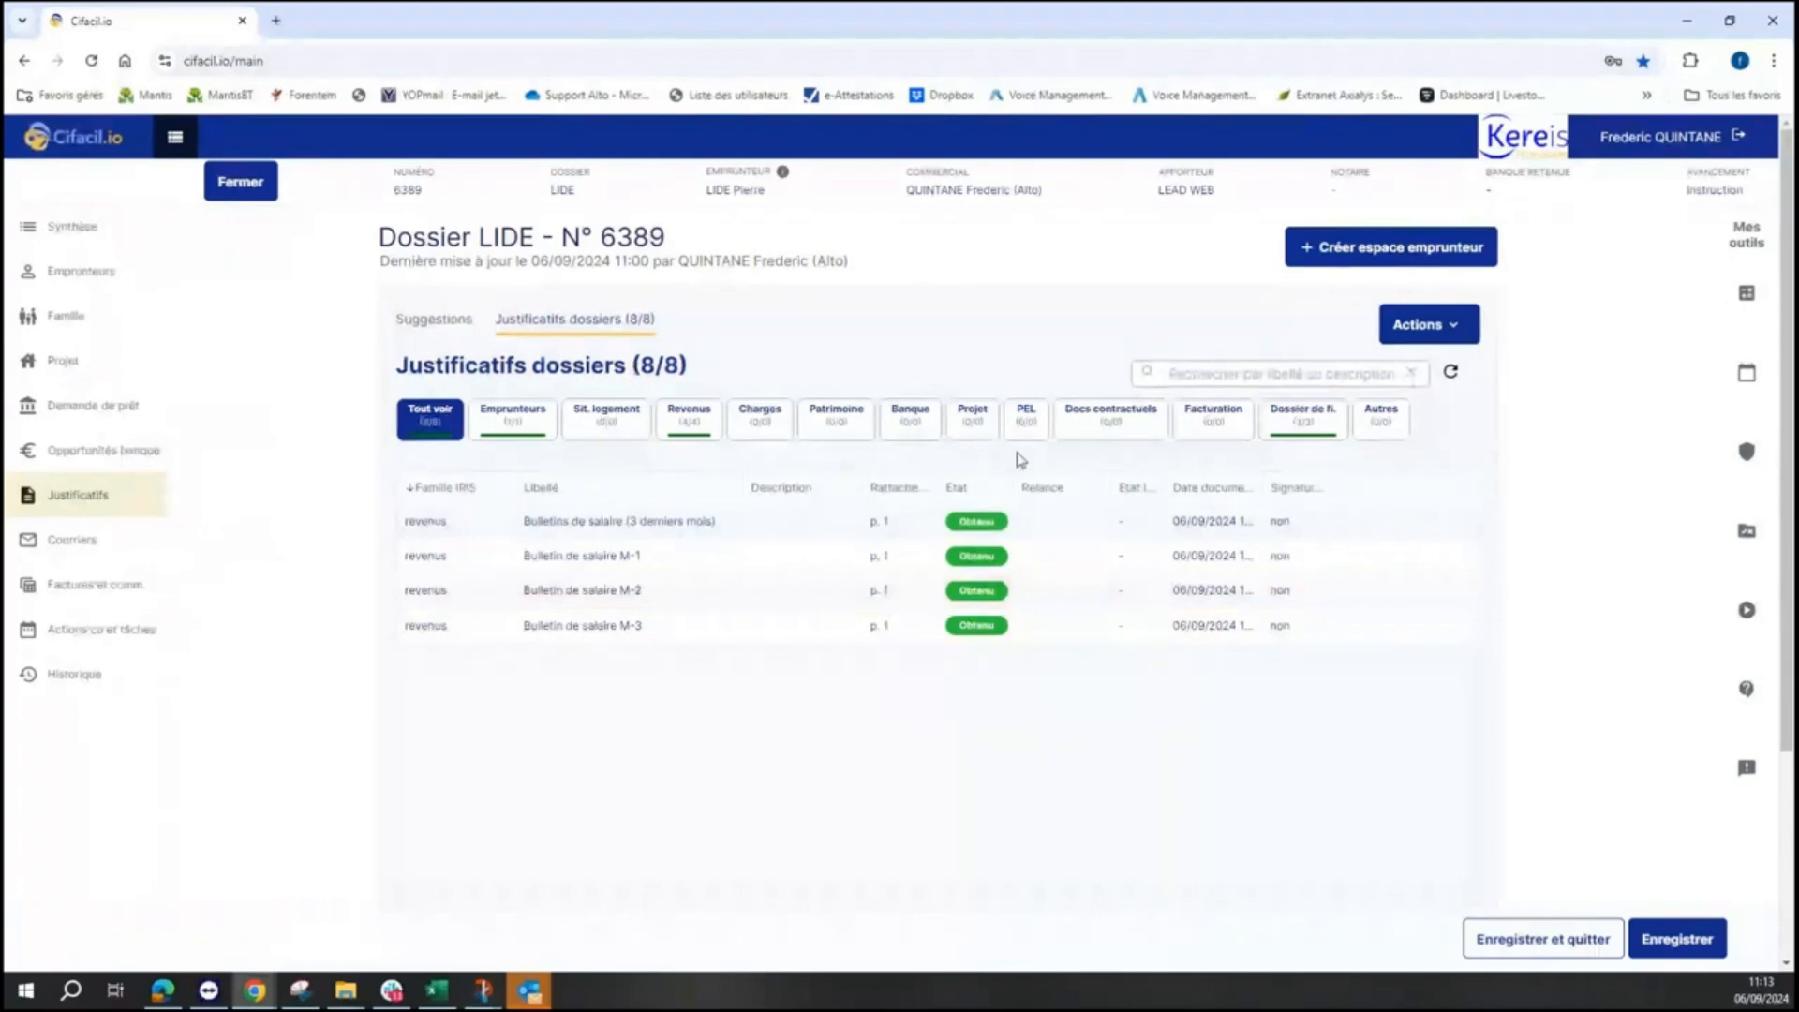
- From Demande de prêt, open the Iris Data form on the CM Sud Ouest request
click(117, 407)
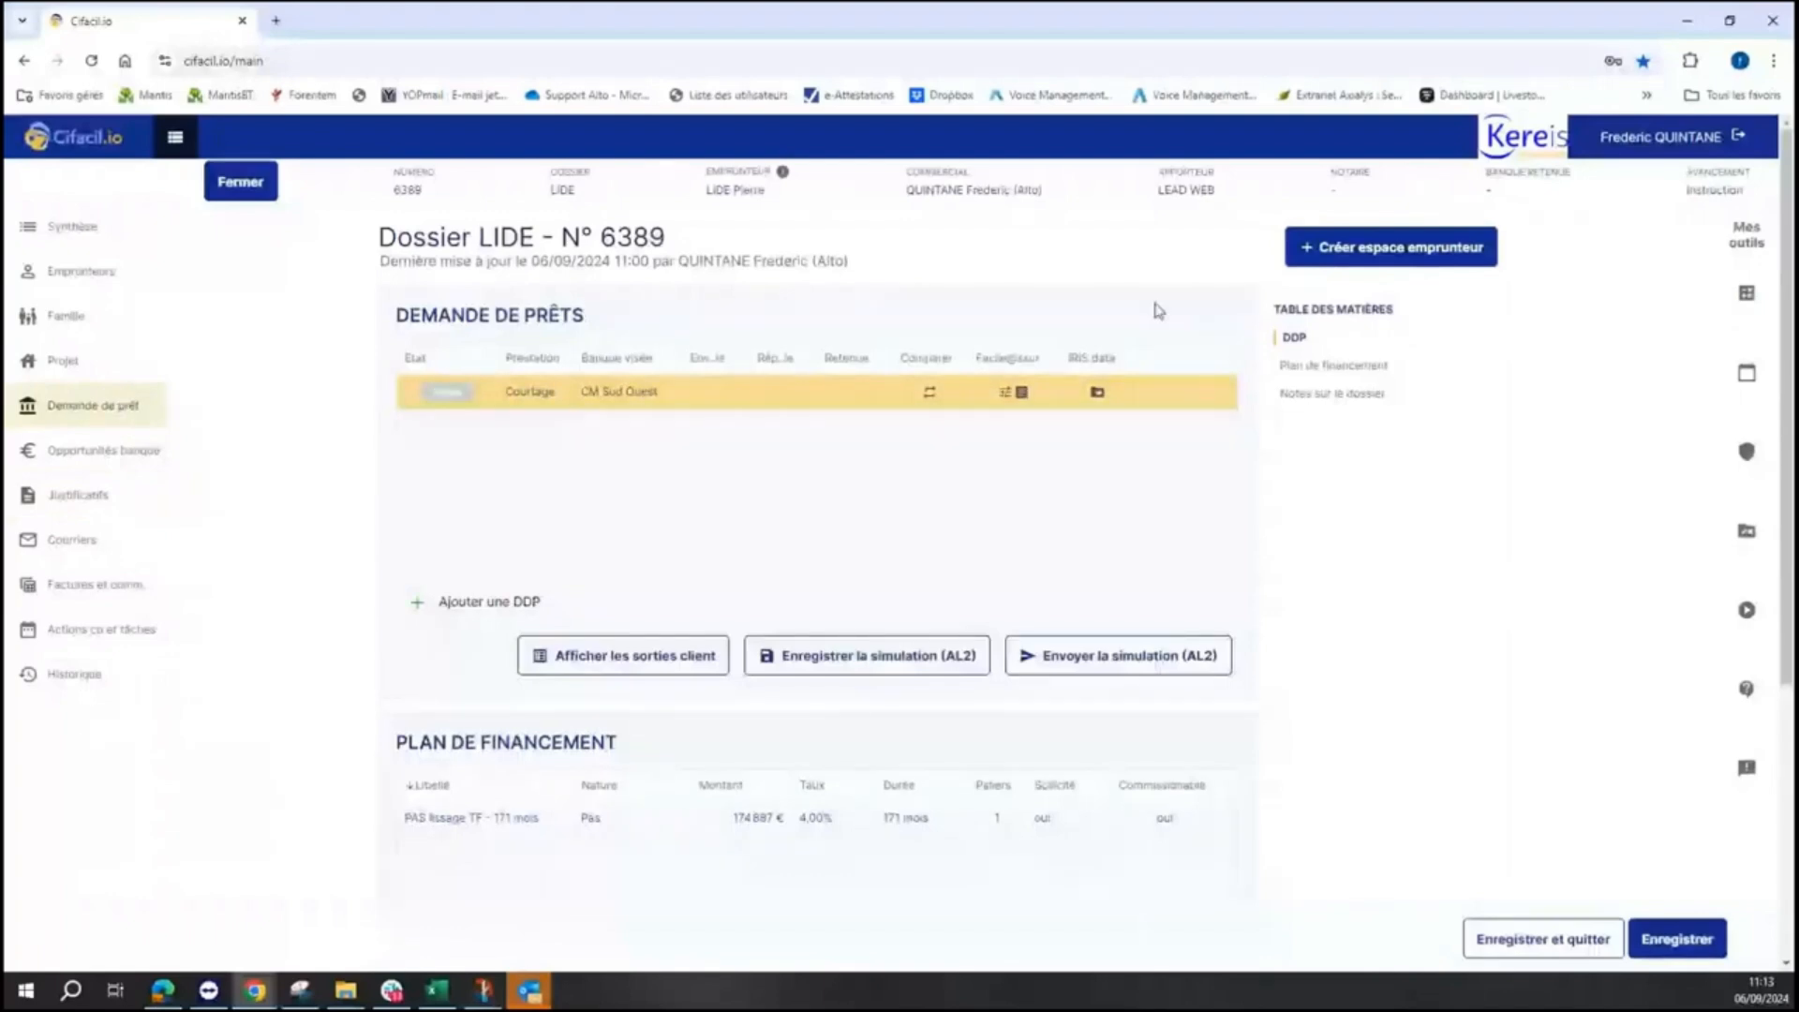
click(1099, 403)
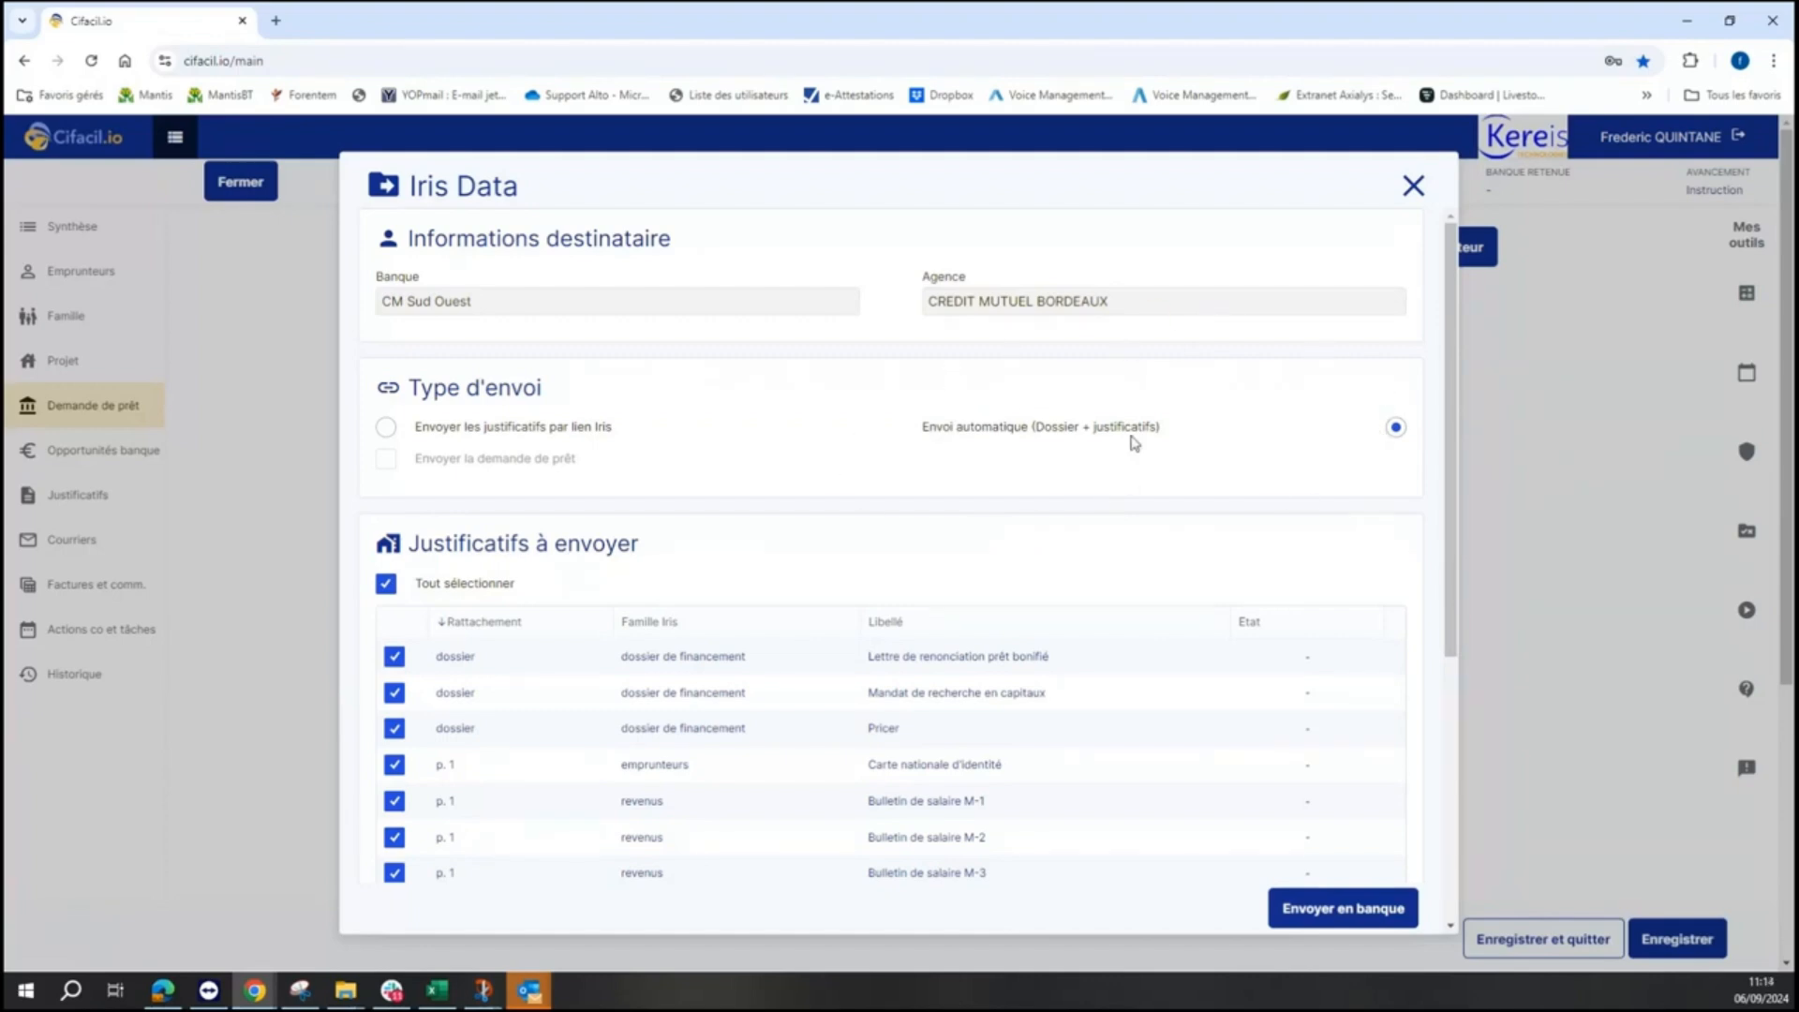
- Clear and then reselect every document in the Iris Data sending list
scroll(1459, 511, down, 1)
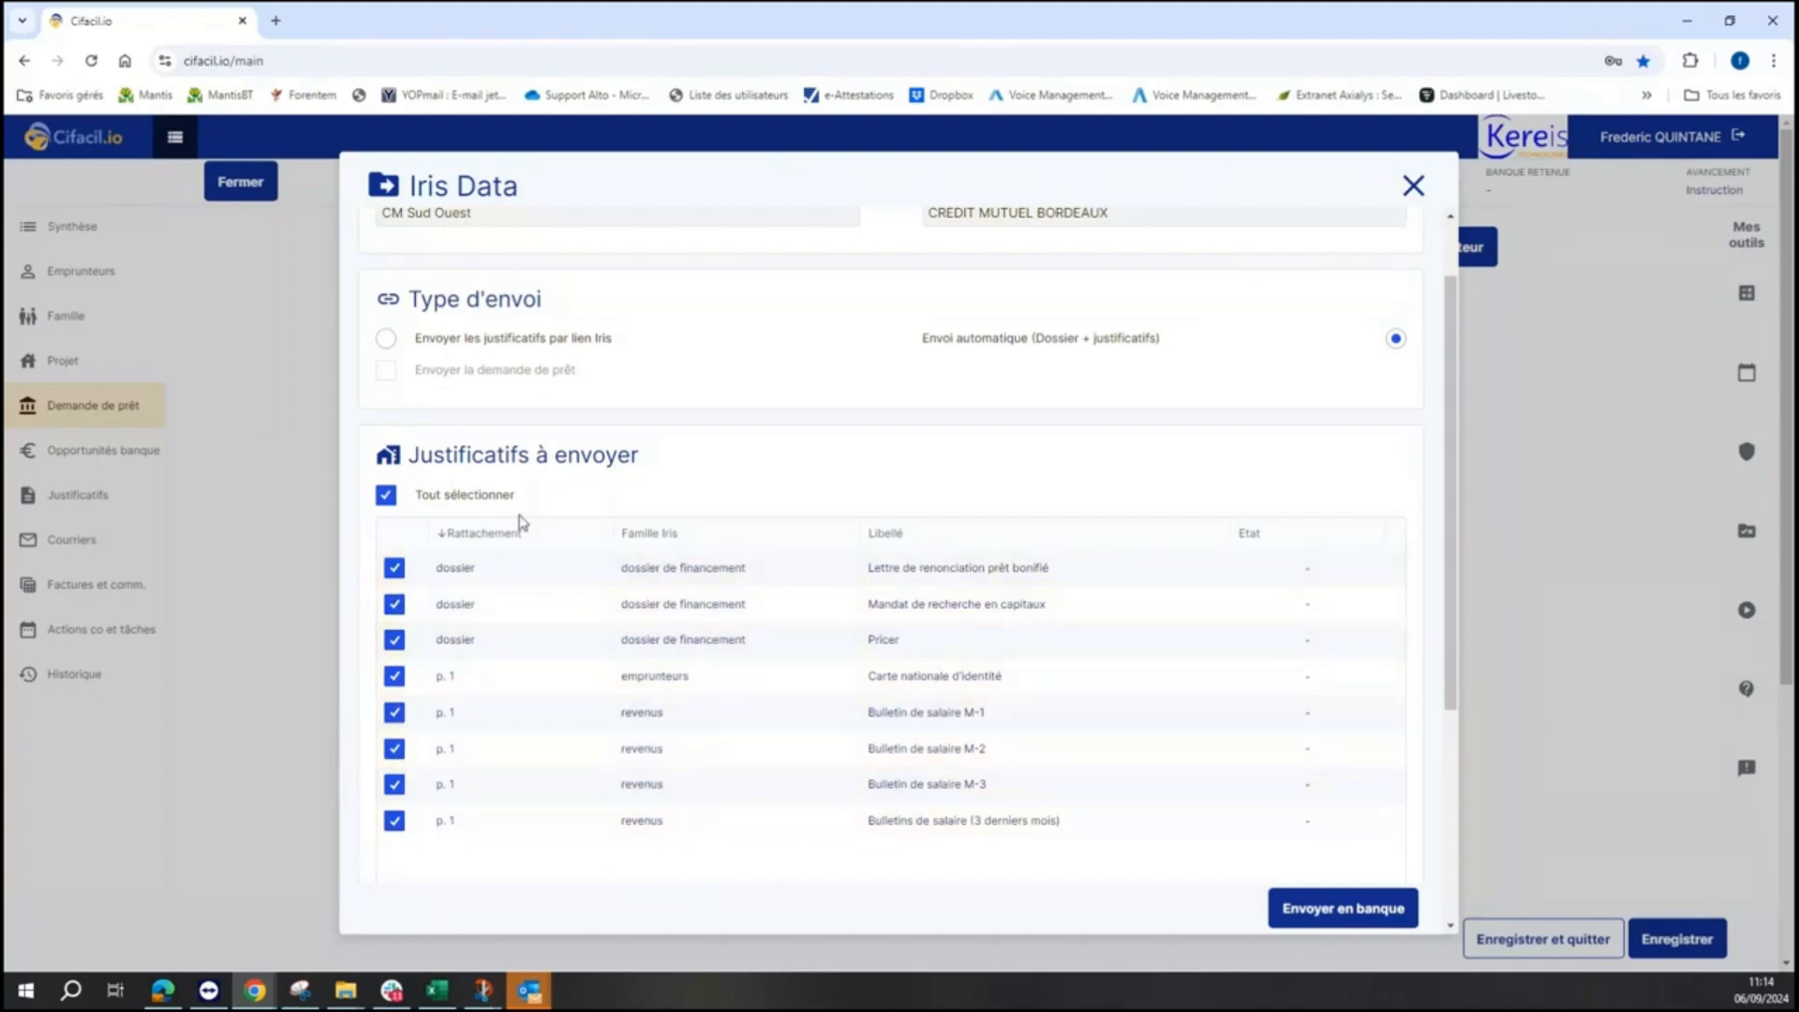
click(386, 496)
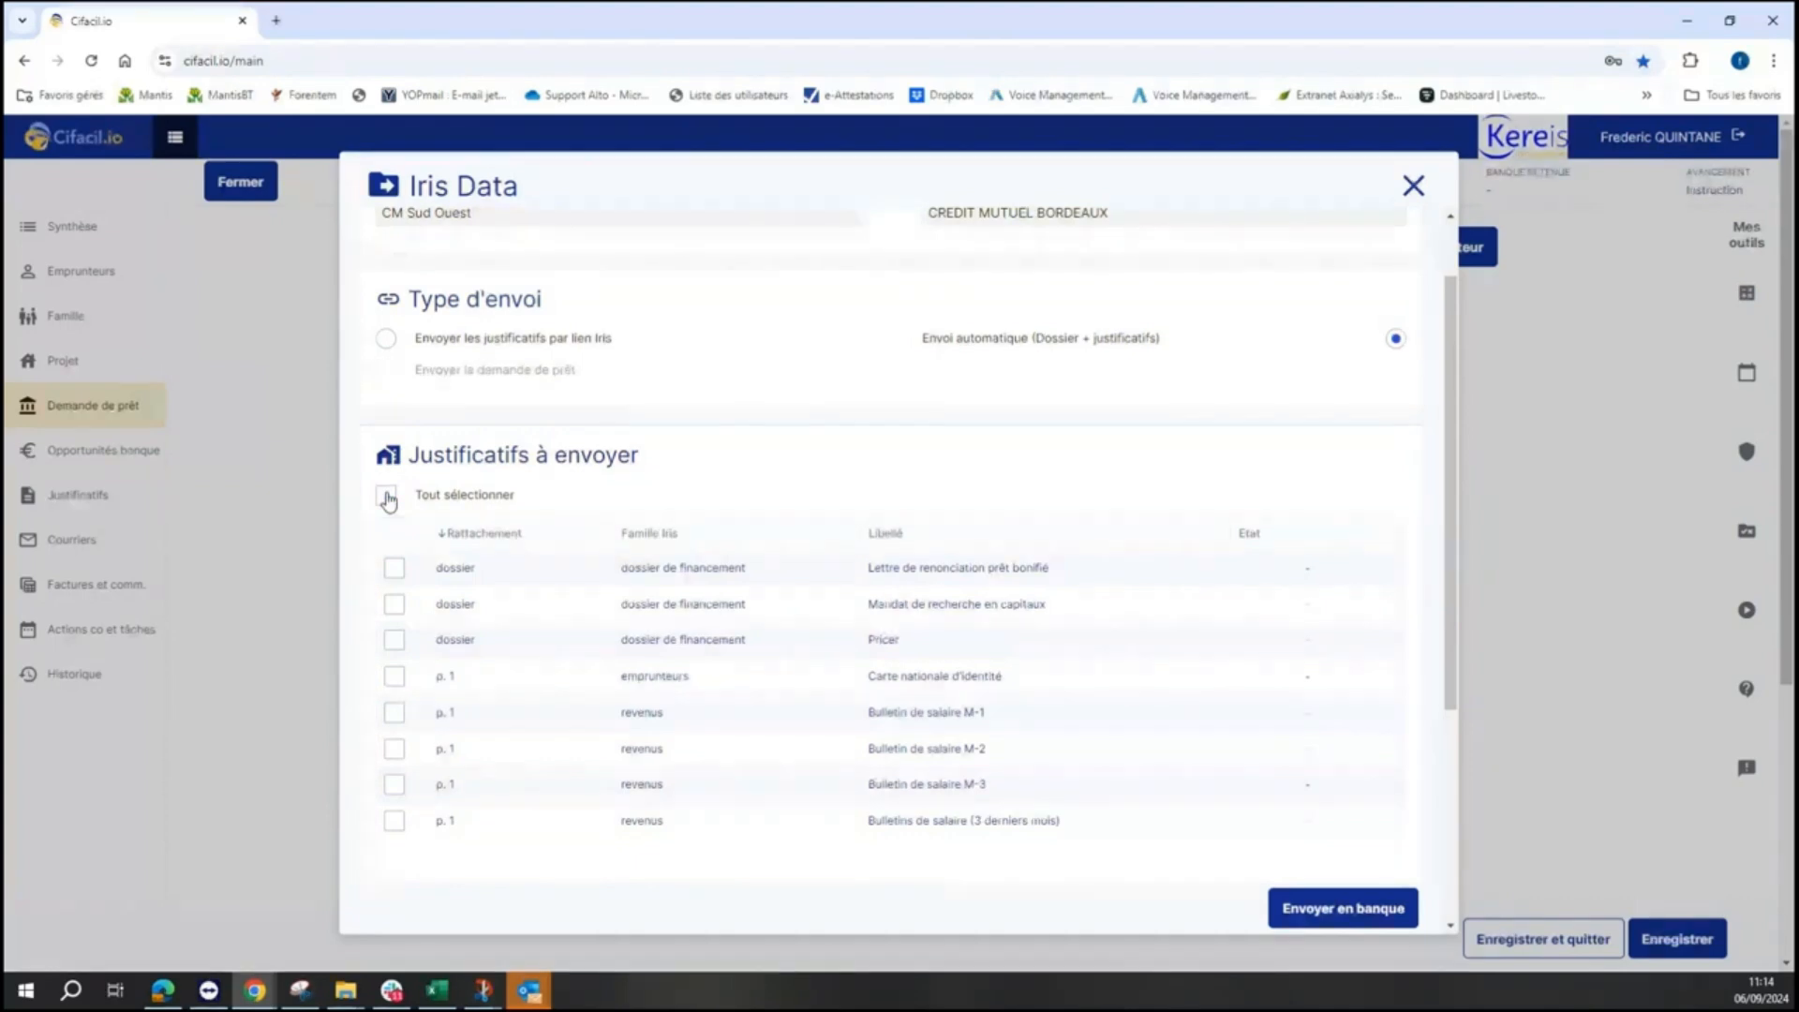
click(387, 496)
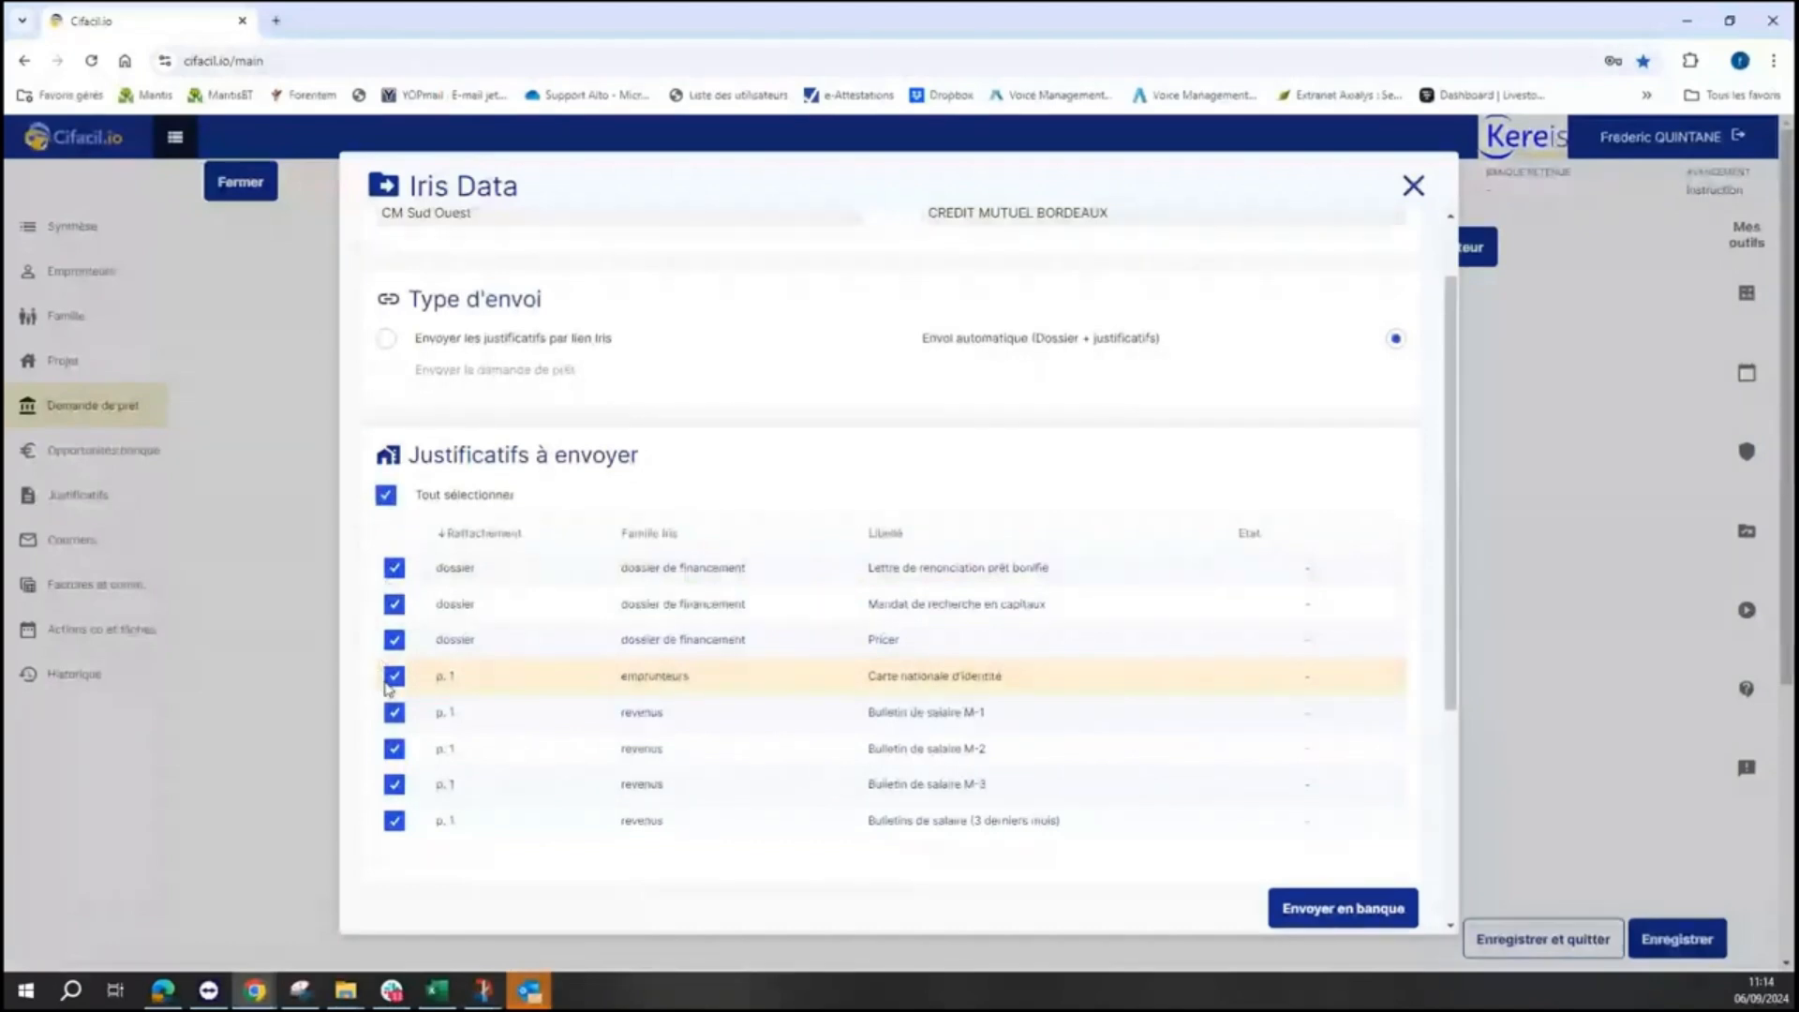
- Uncheck the waiver letter, ID card and payslips, then attempt sending; refused for missing DPE
click(394, 568)
click(395, 677)
click(394, 712)
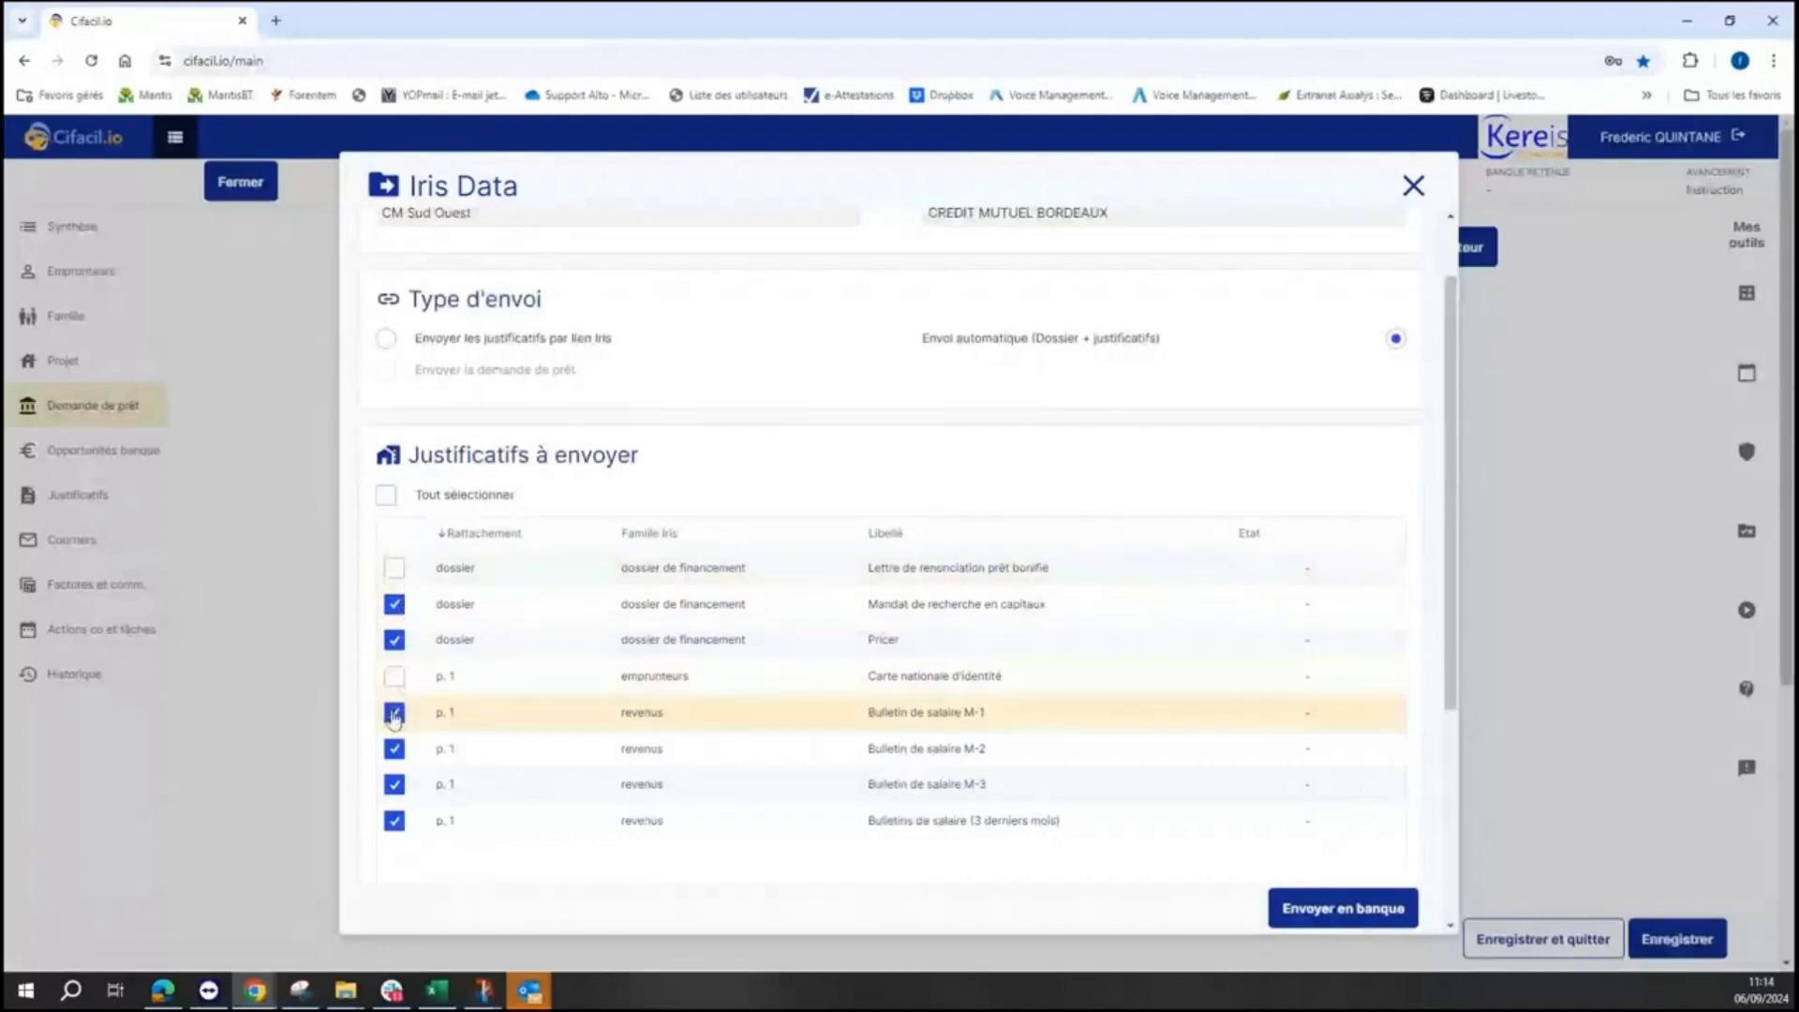
click(395, 749)
click(394, 785)
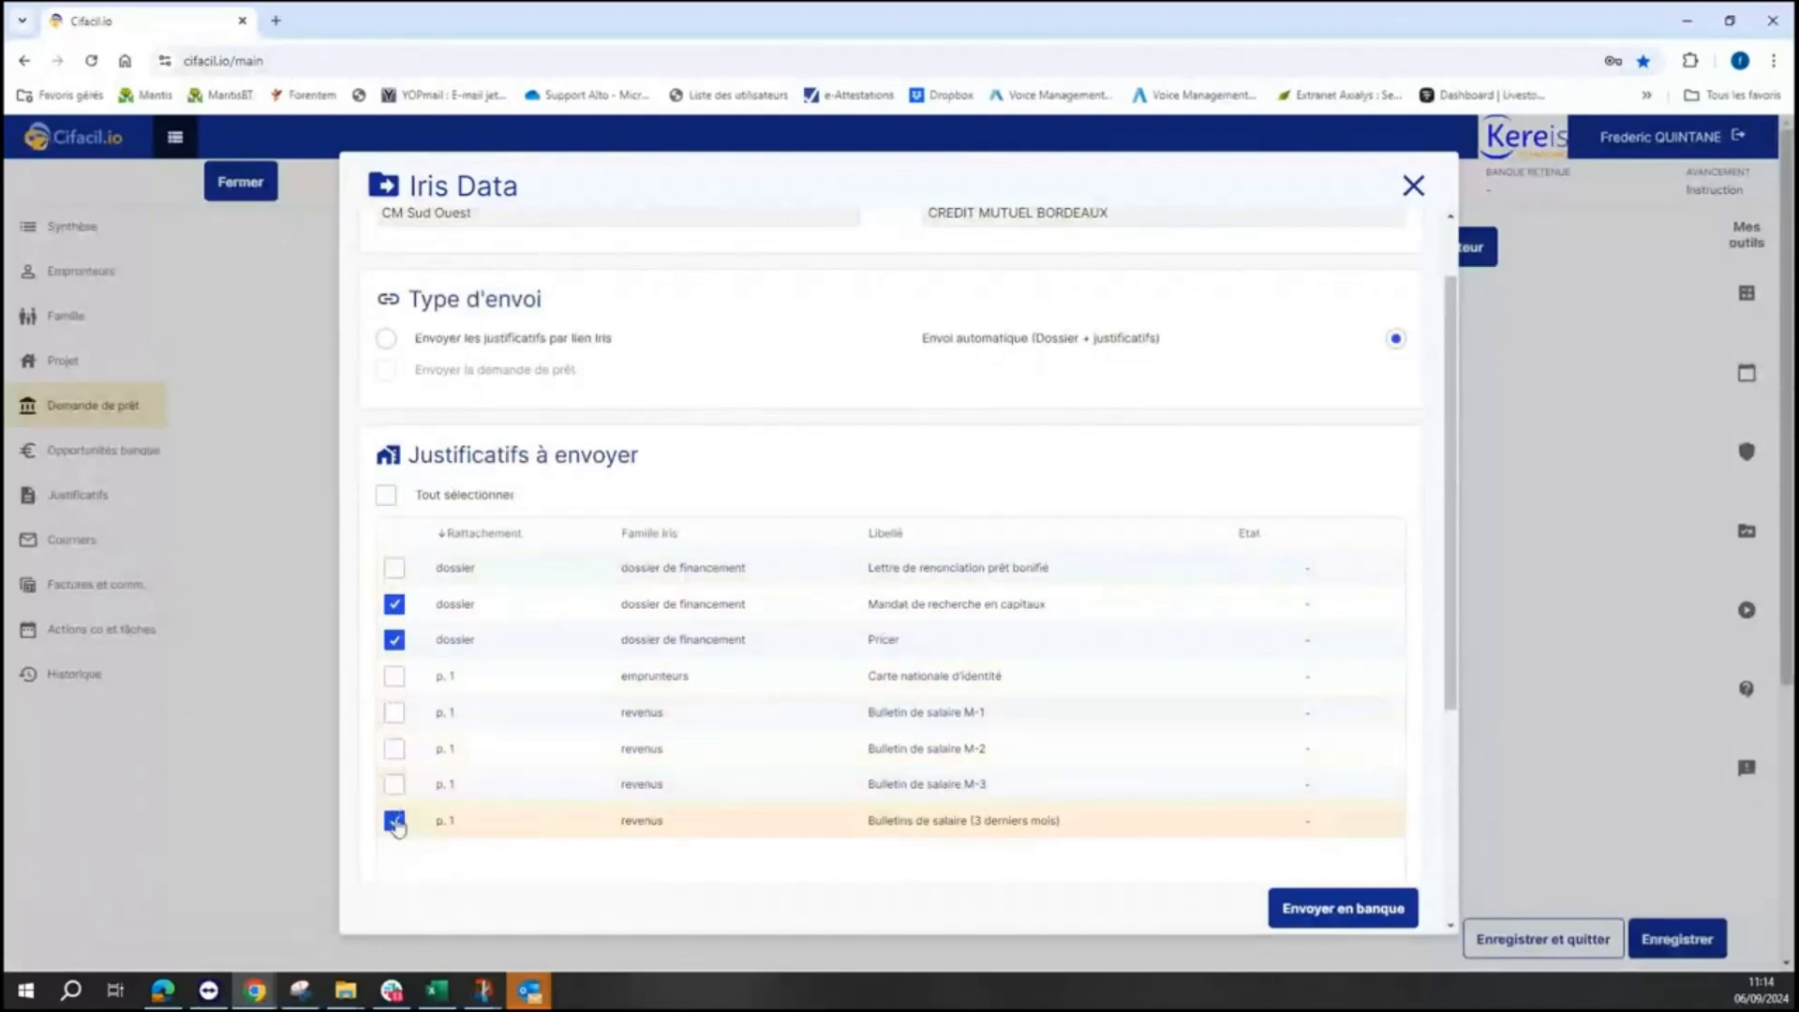
click(395, 821)
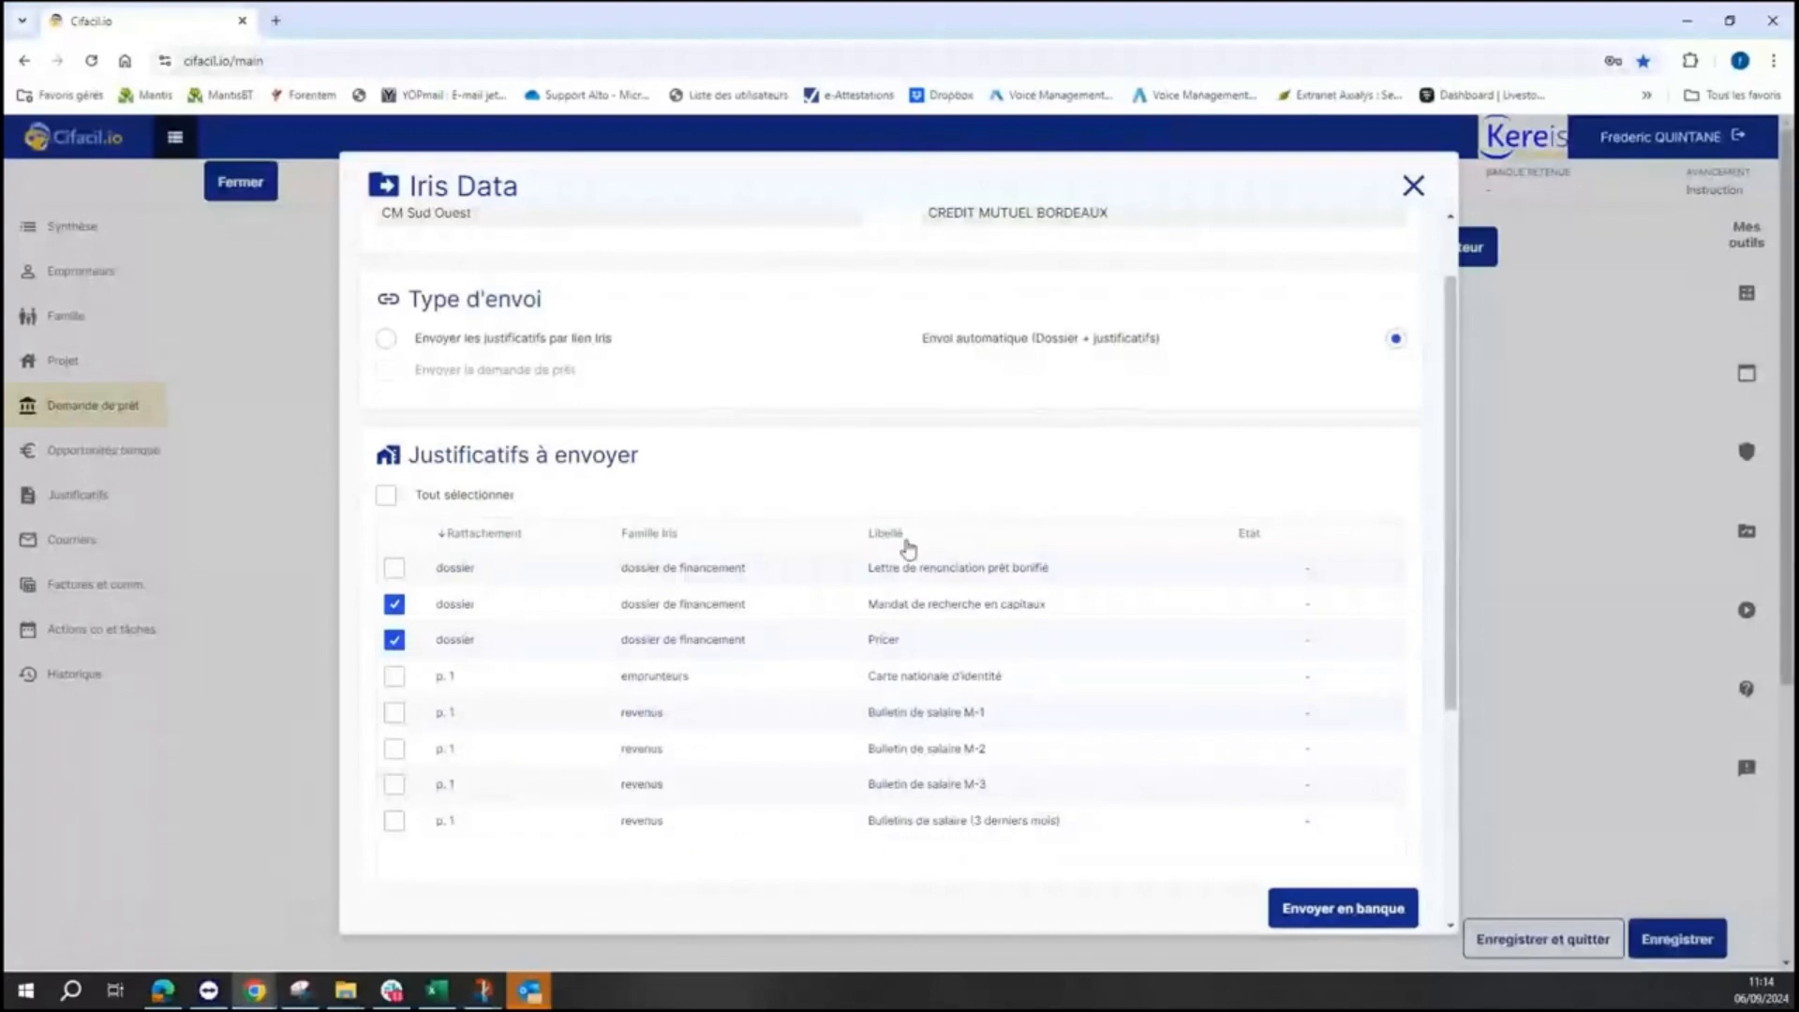
drag(1451, 440, 1434, 835)
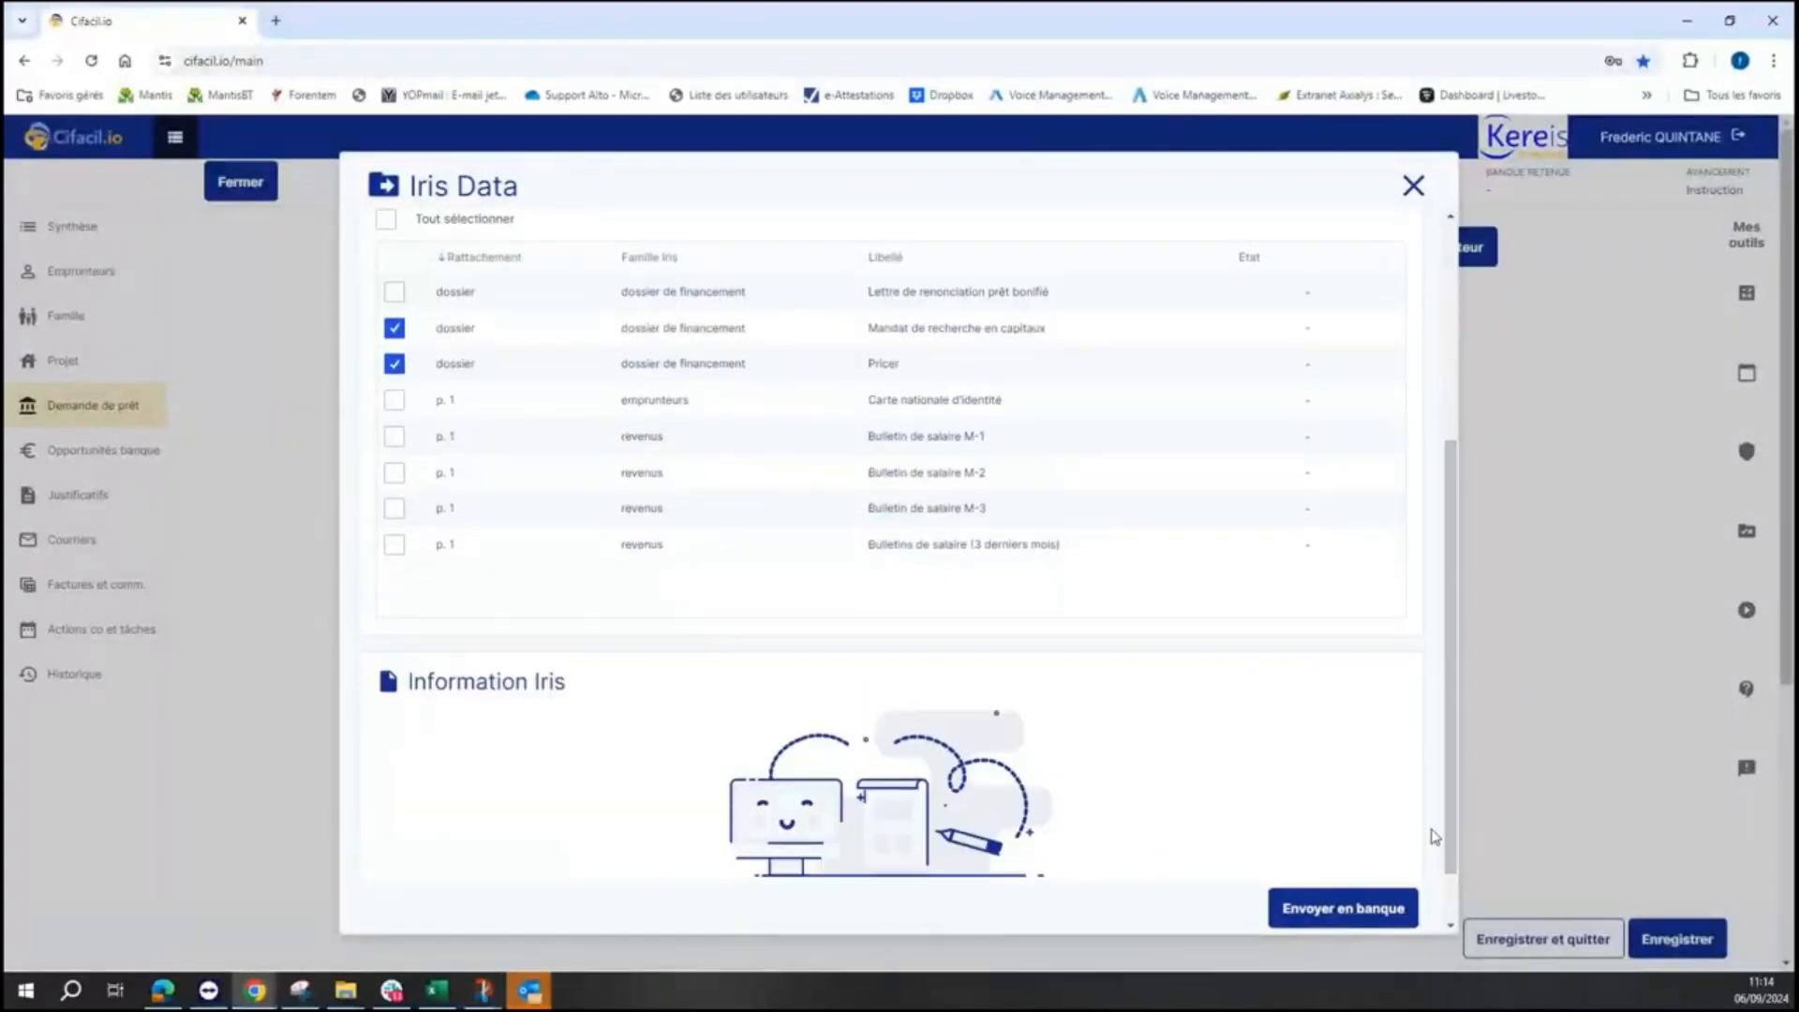
click(1345, 909)
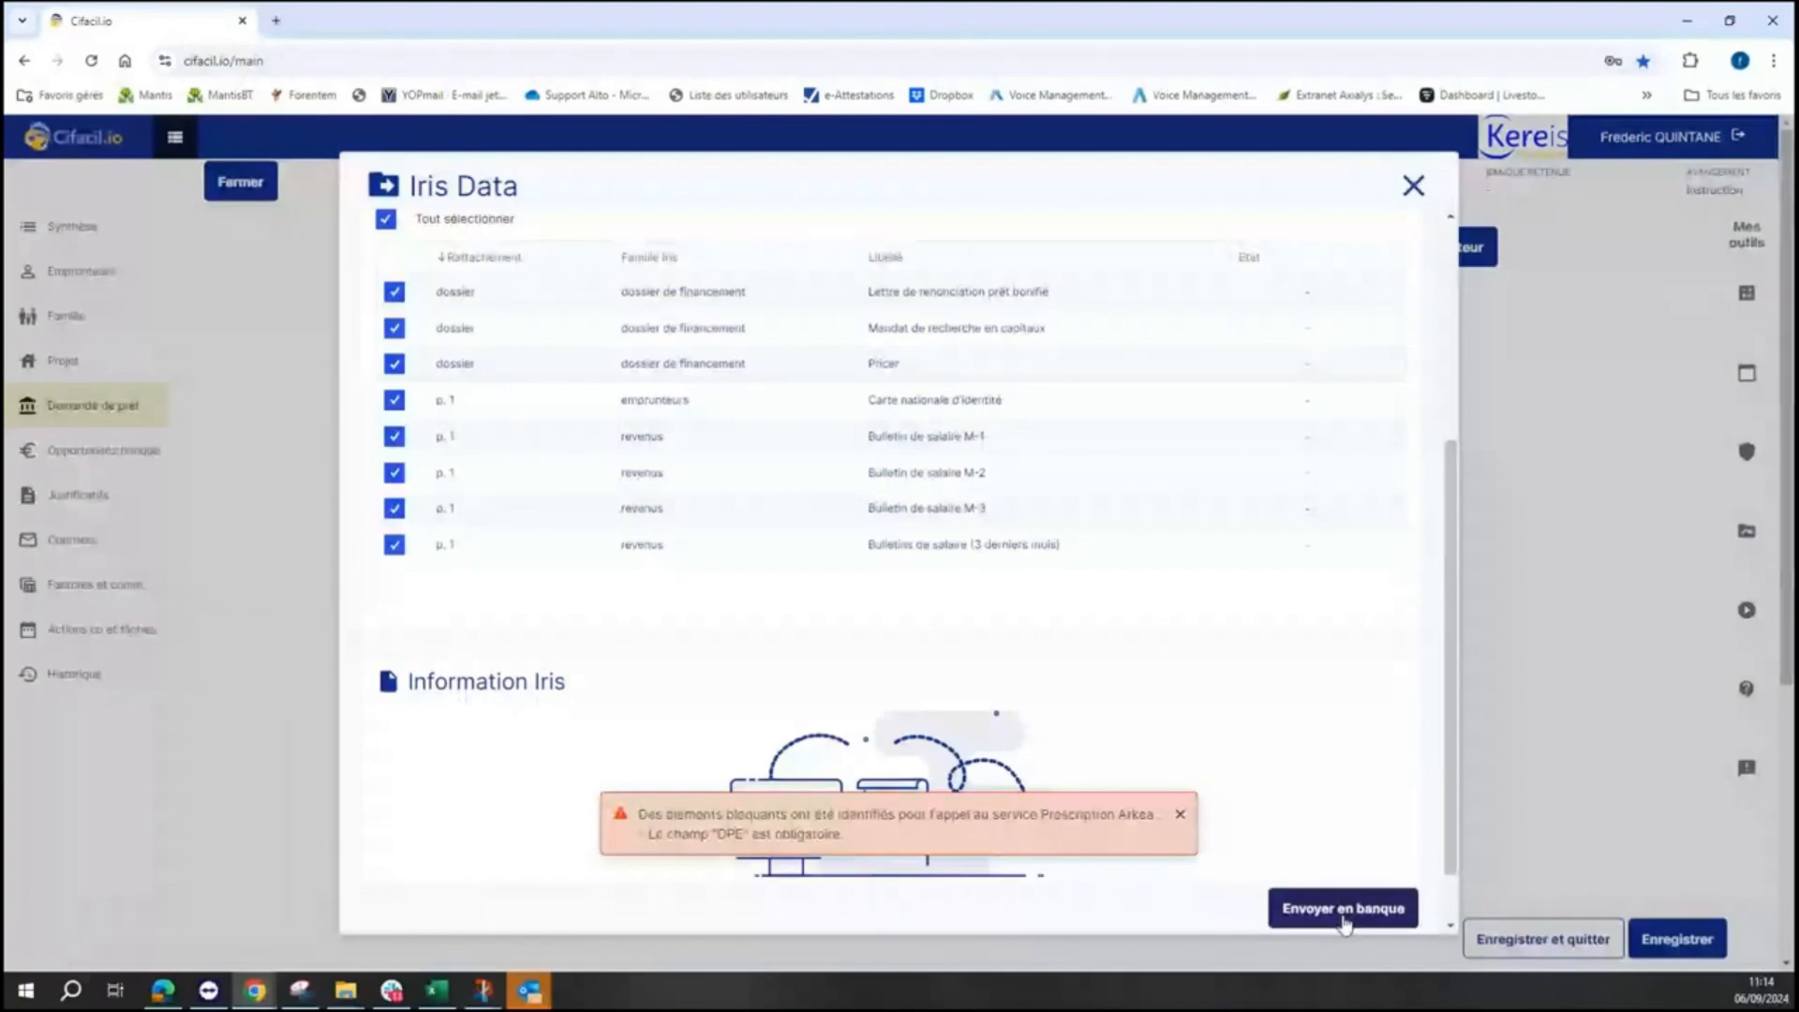
- Set DPE (ancien) to Note D under the project's Diagnostic énergétique, then return to Demande de prêt
click(1412, 187)
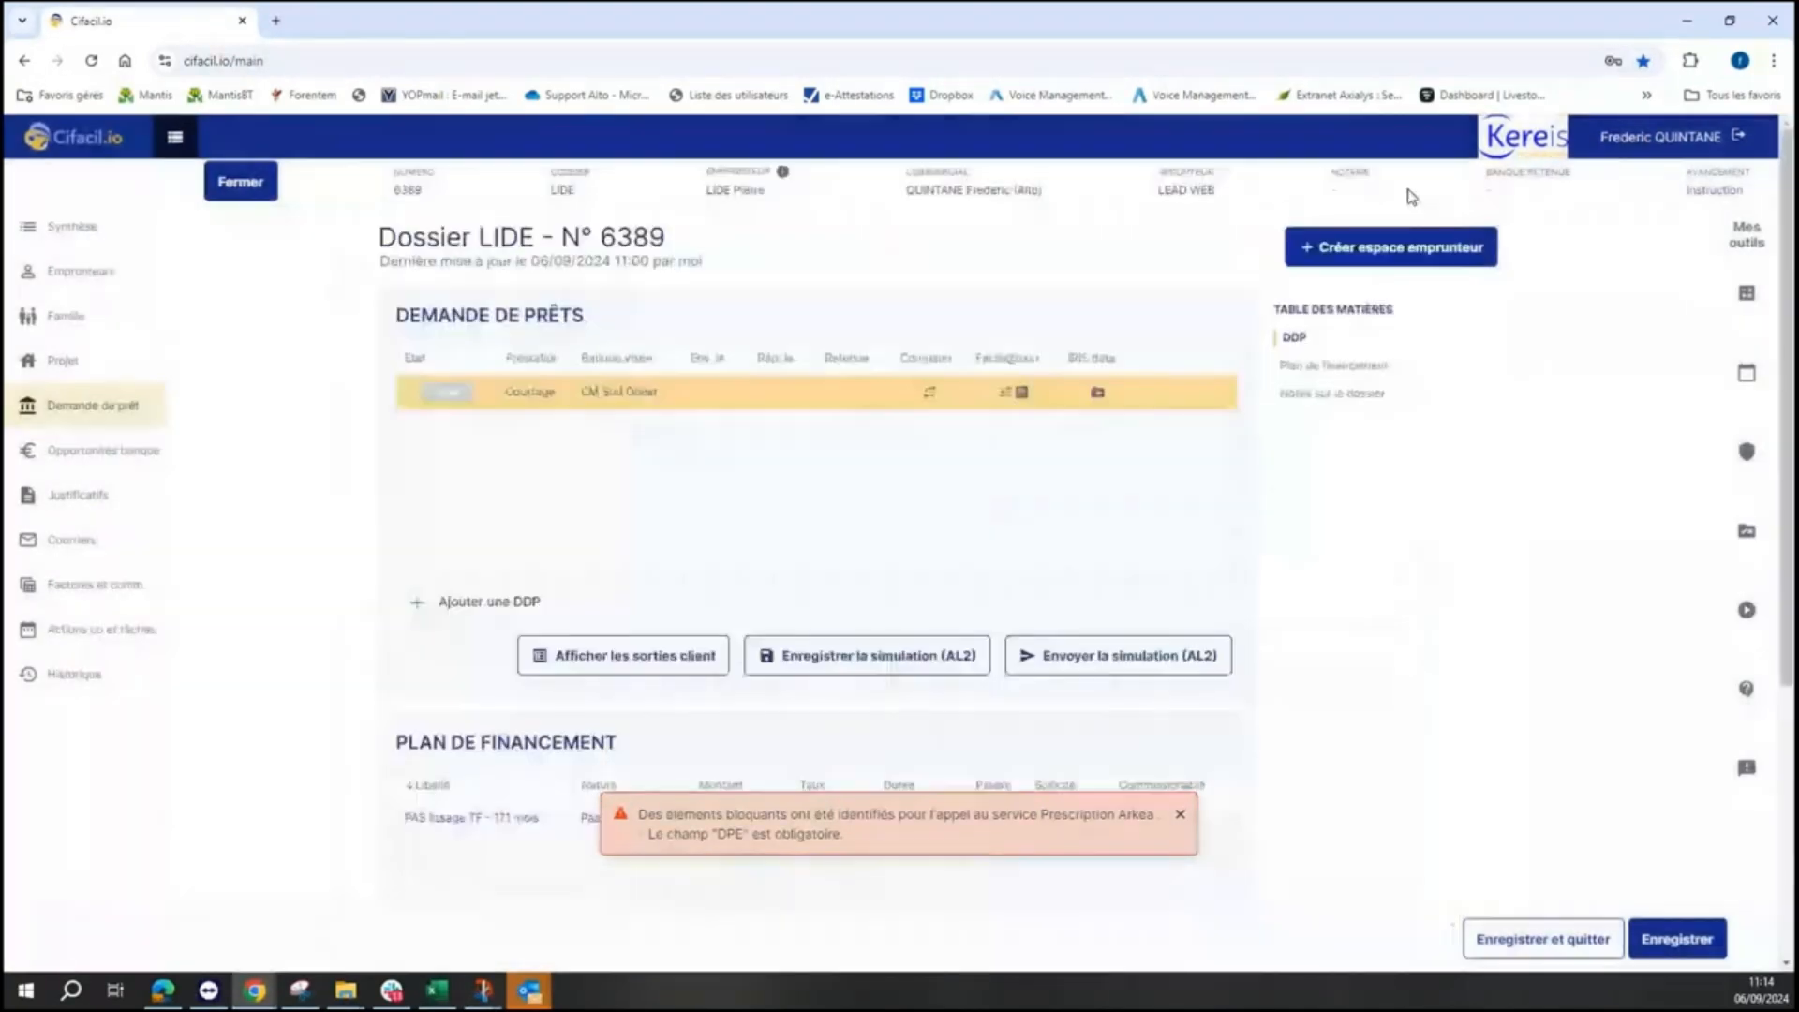
click(61, 362)
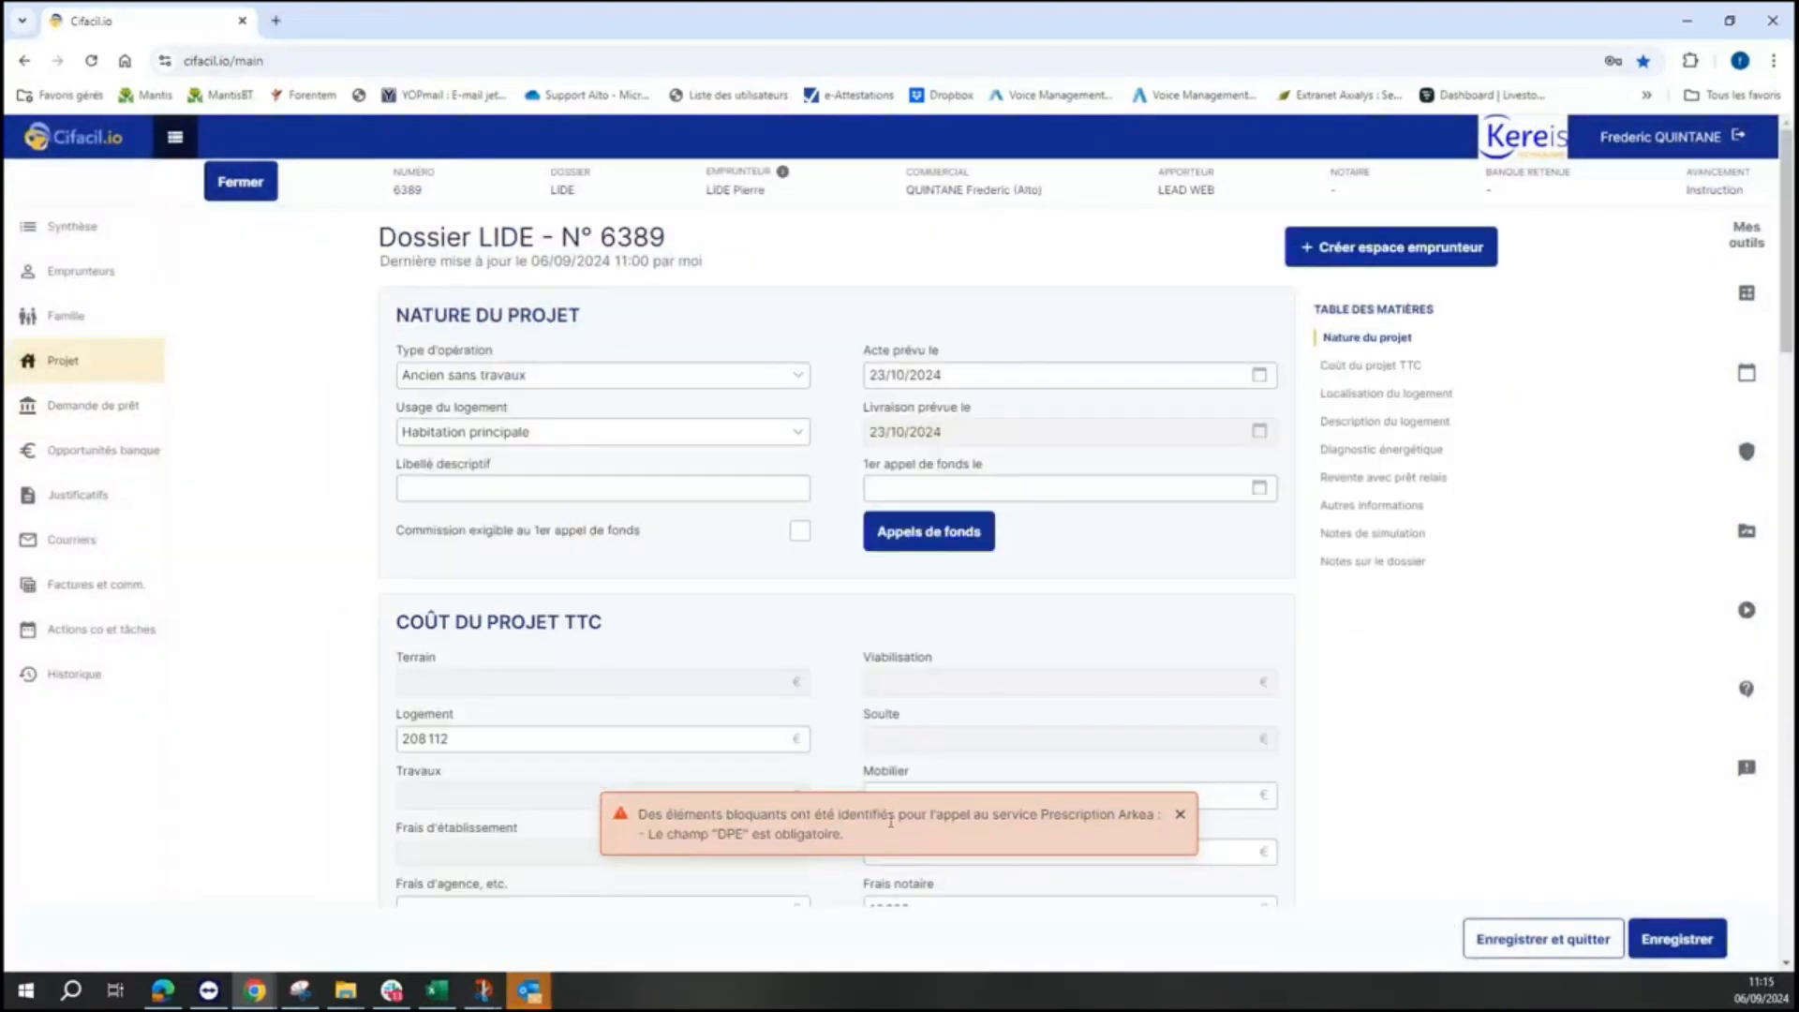
click(1181, 817)
scroll(961, 745, down, 6)
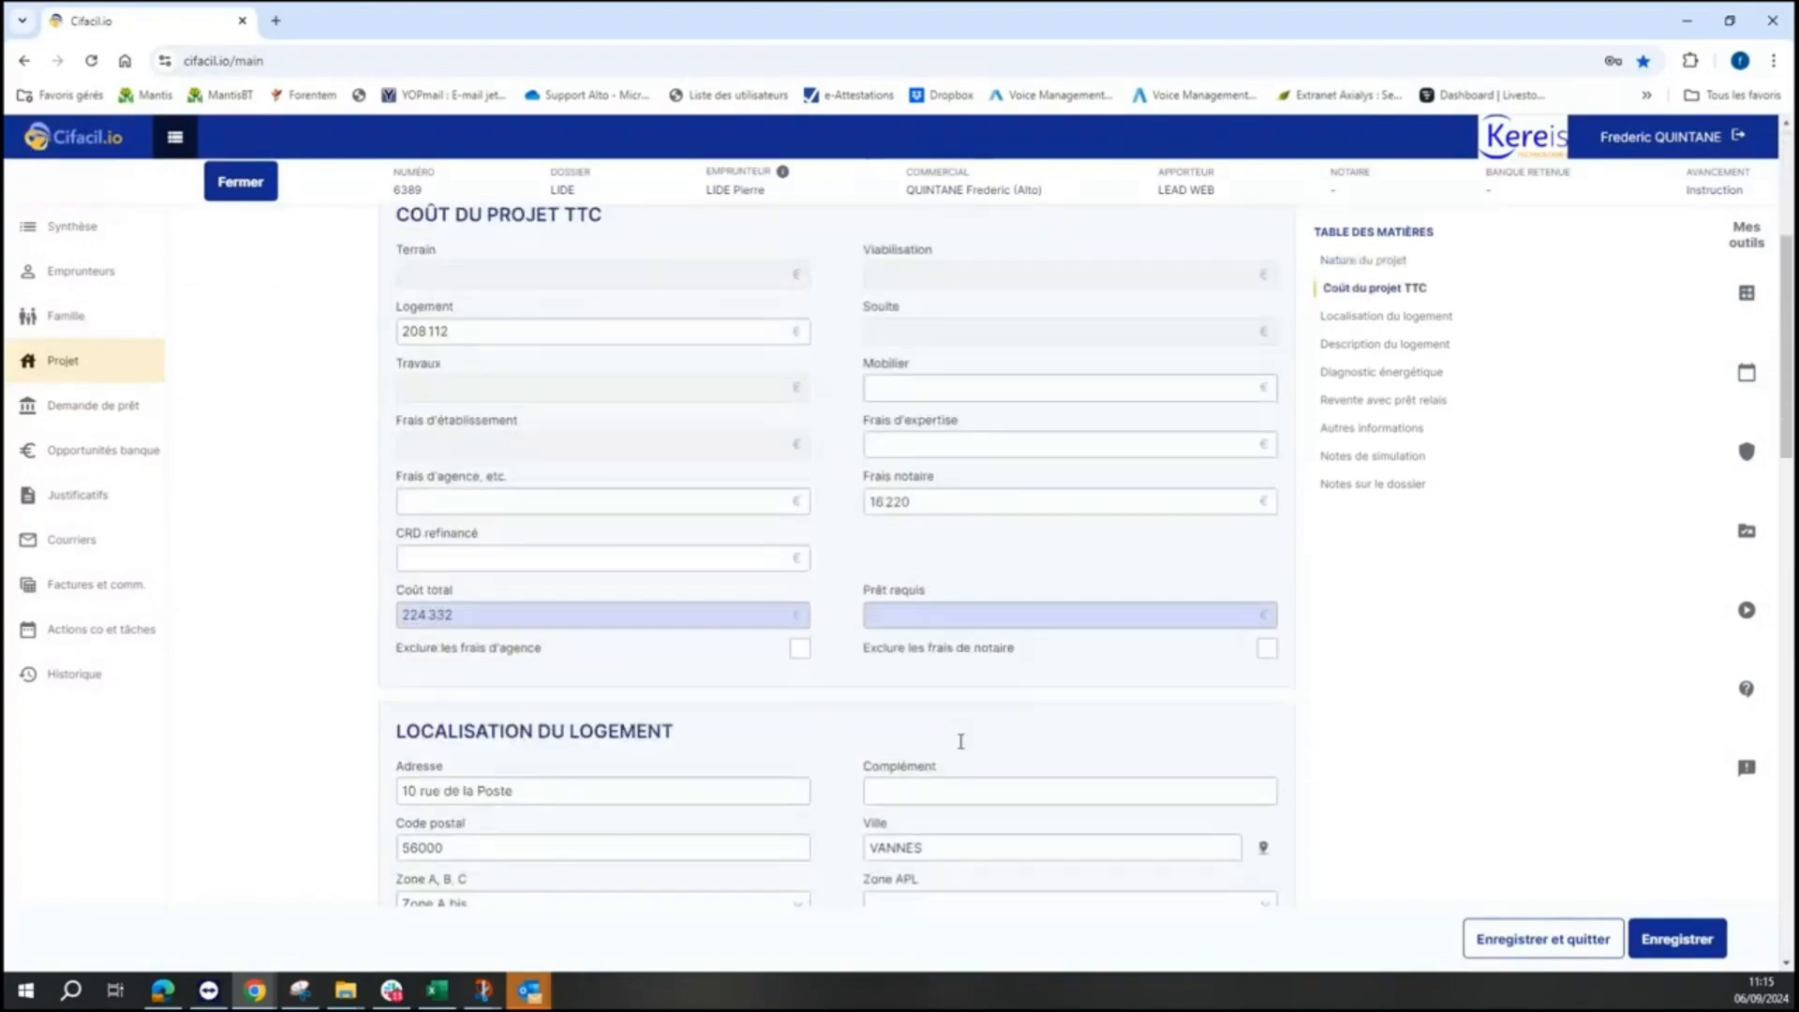
scroll(961, 747, down, 6)
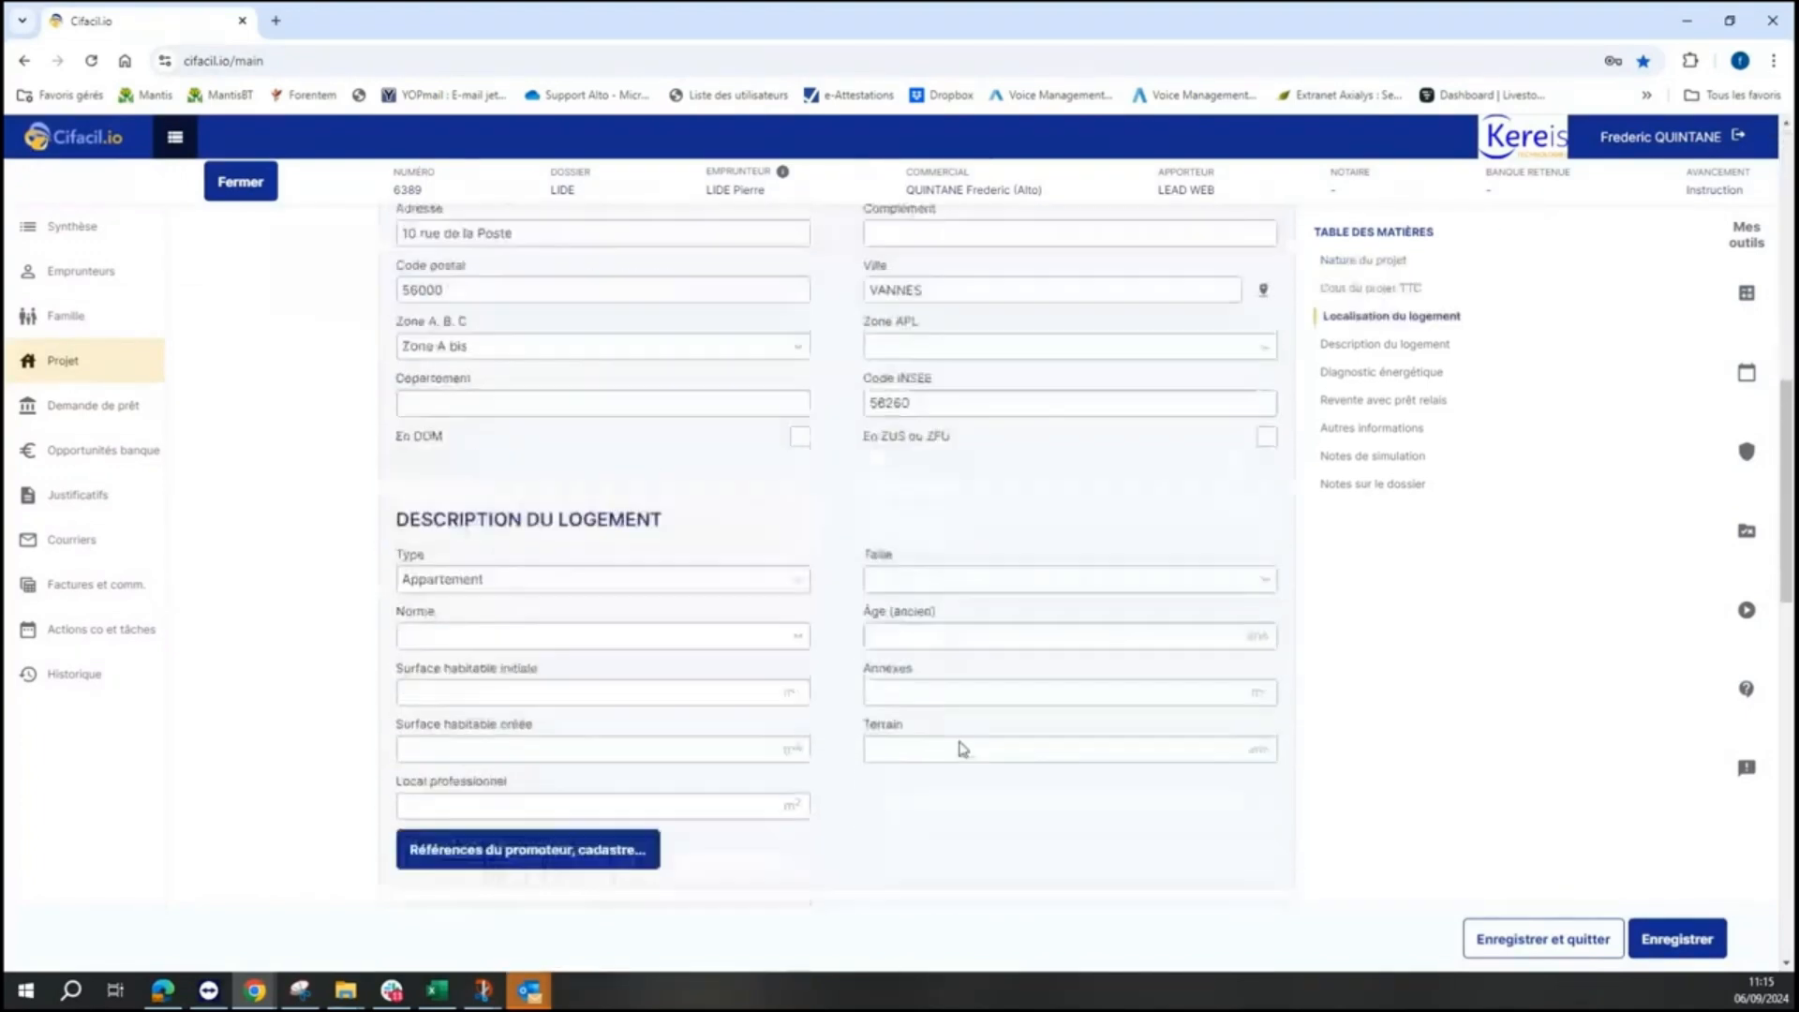
scroll(961, 747, down, 2)
click(784, 650)
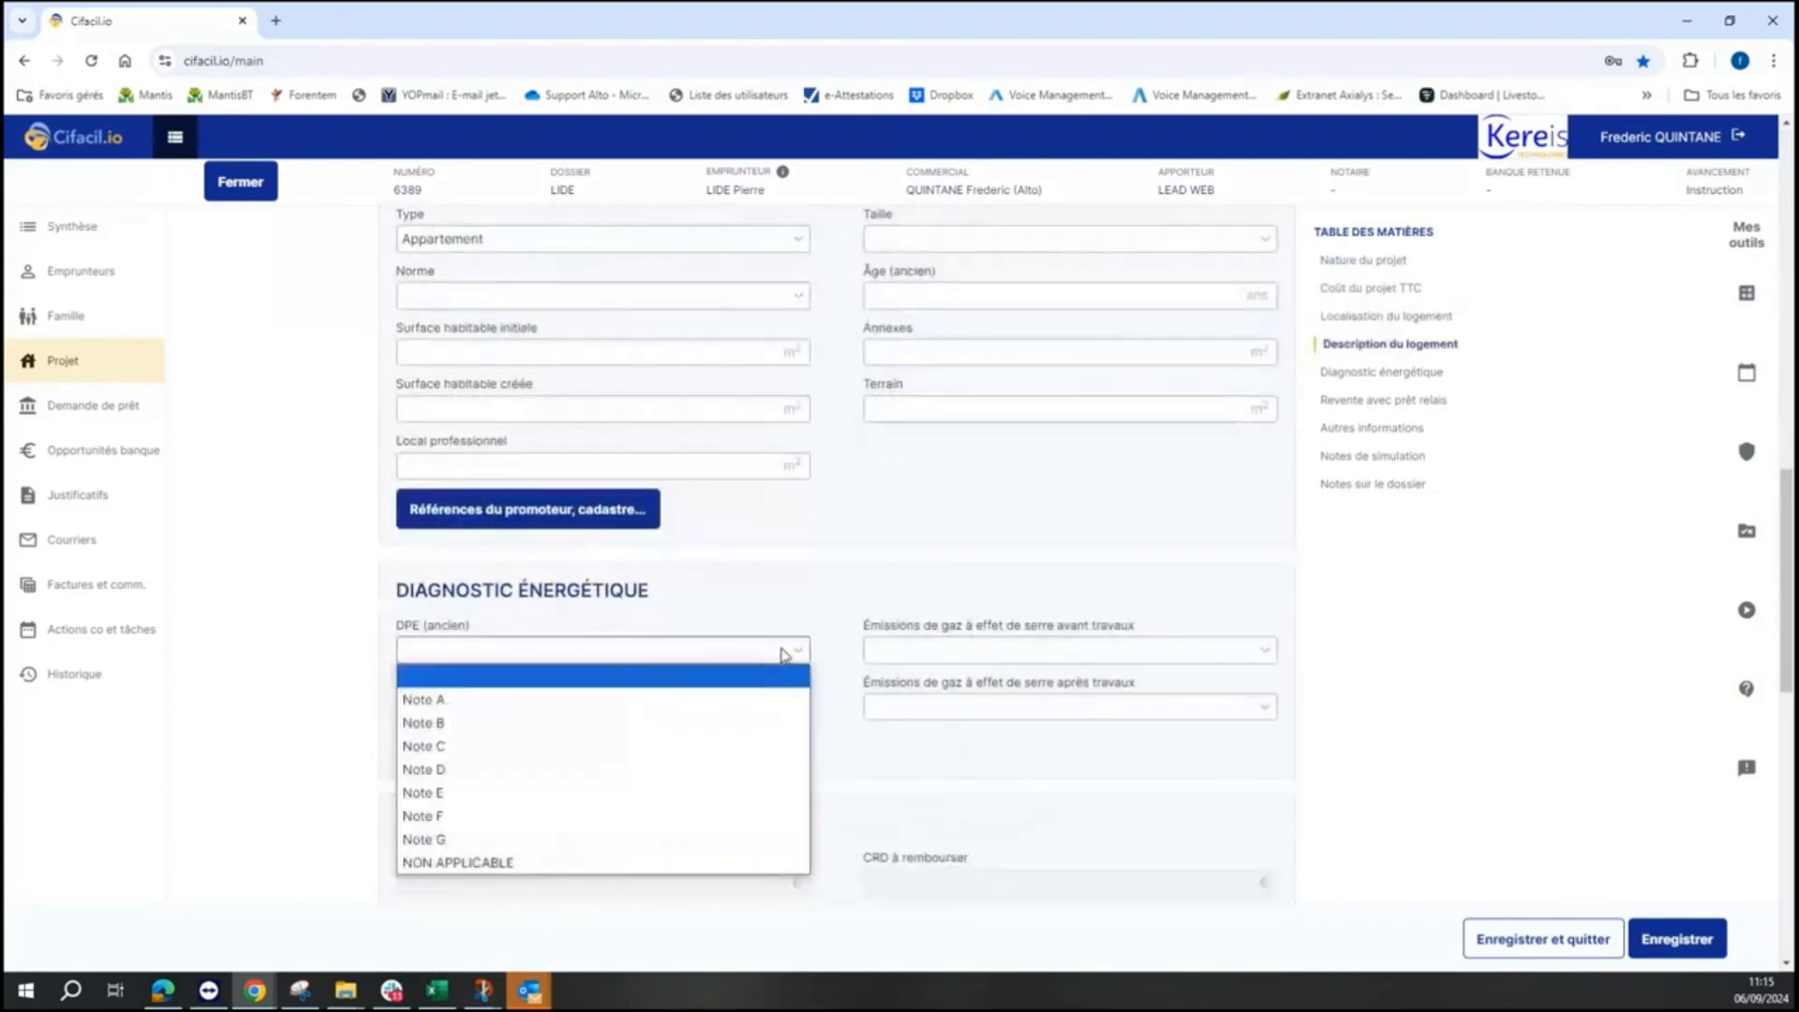
click(696, 769)
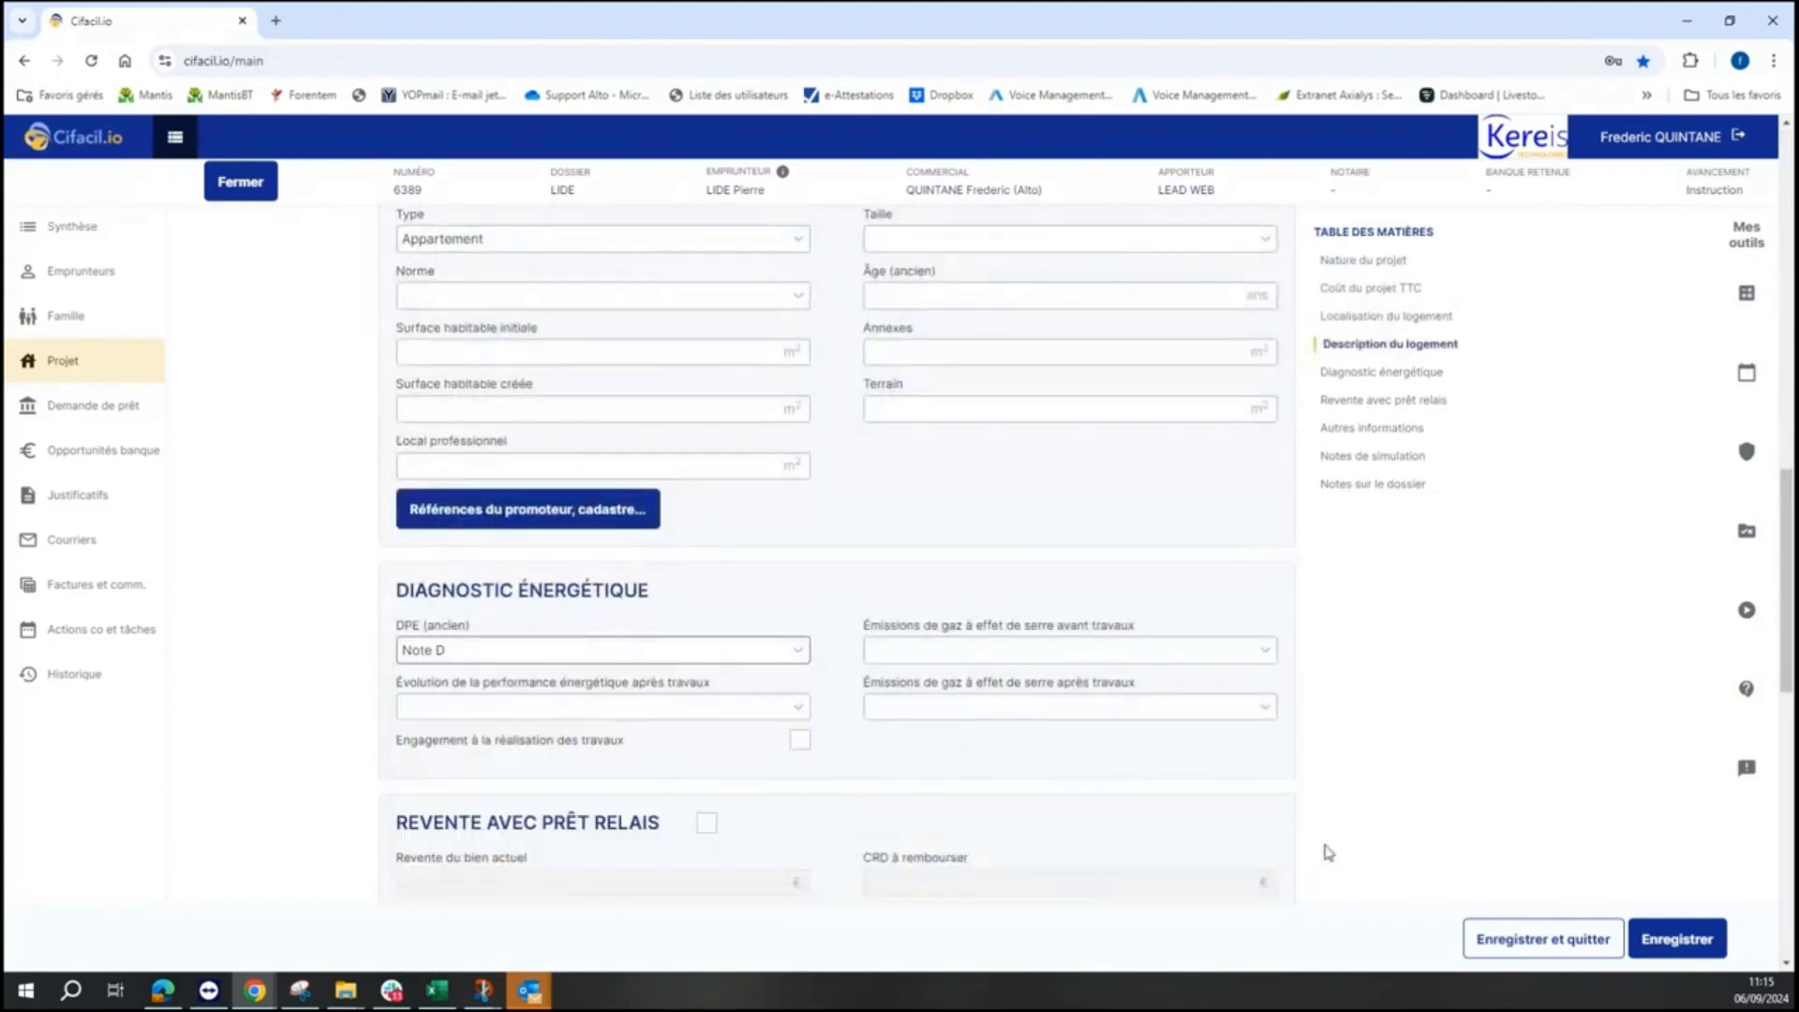
click(88, 422)
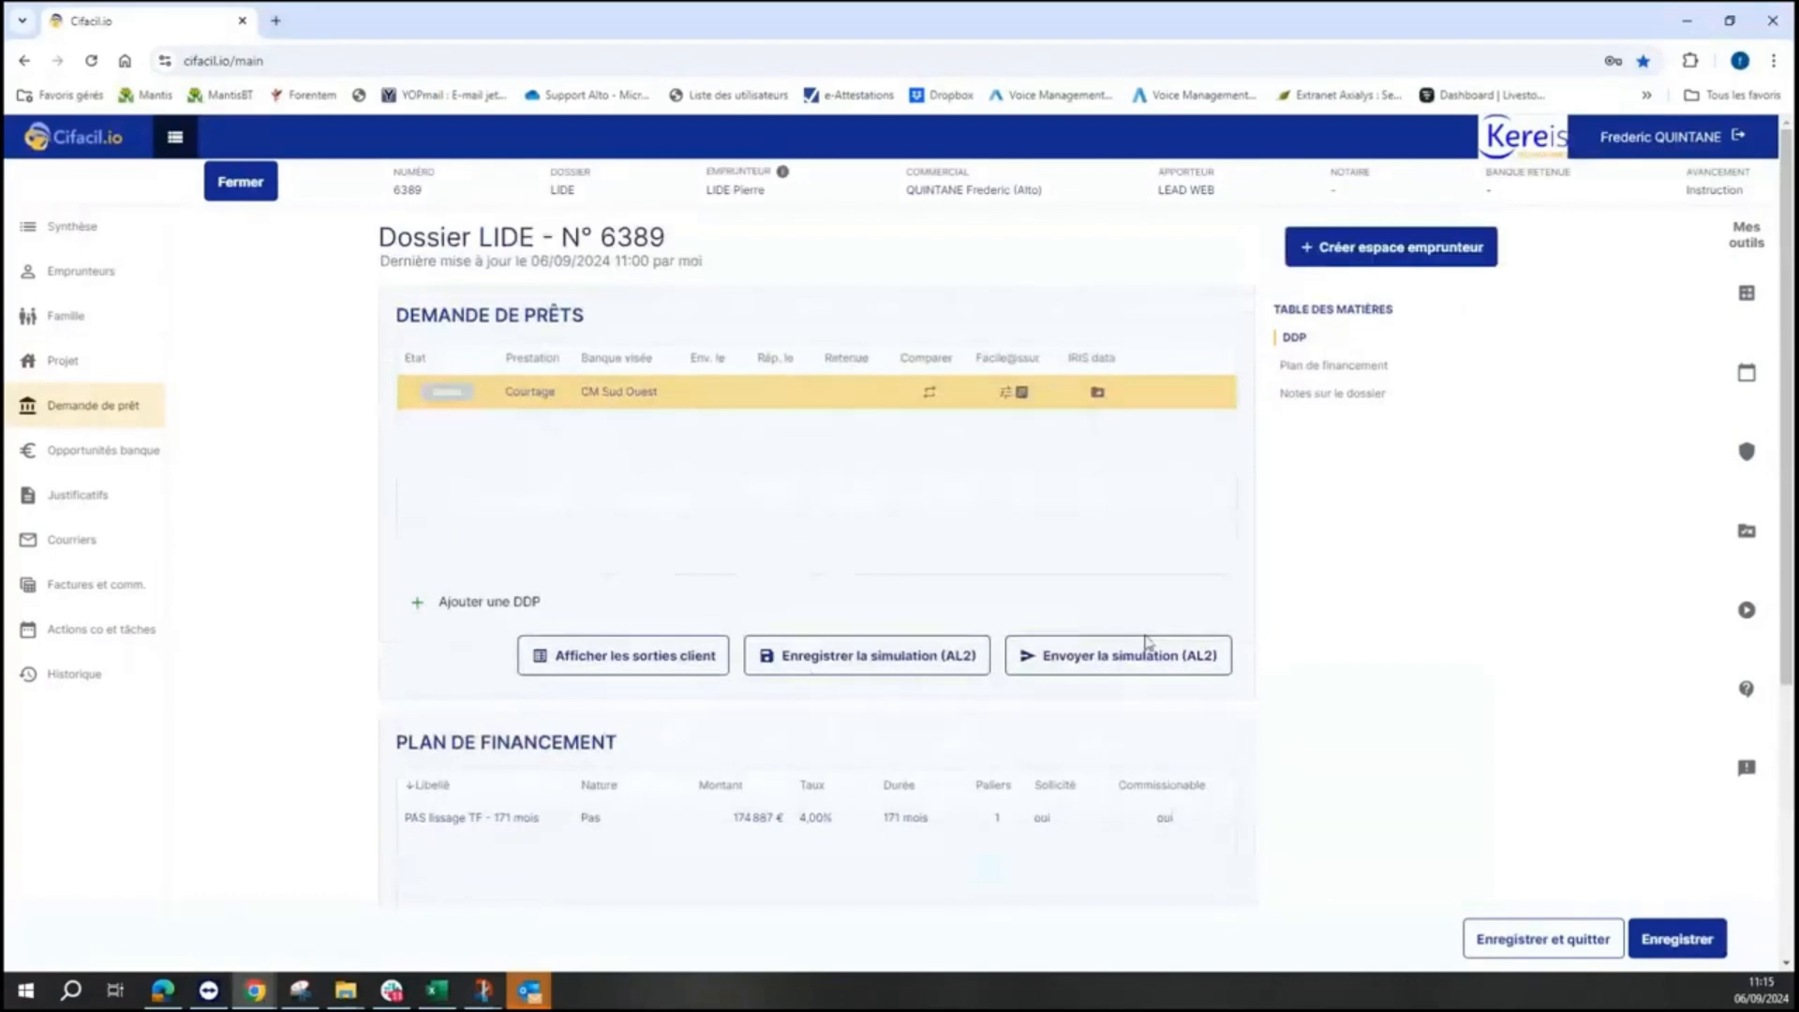
- Send only Pricer and Mandat de recherche en capitaux to the bank via Iris Data, then close it
click(1098, 396)
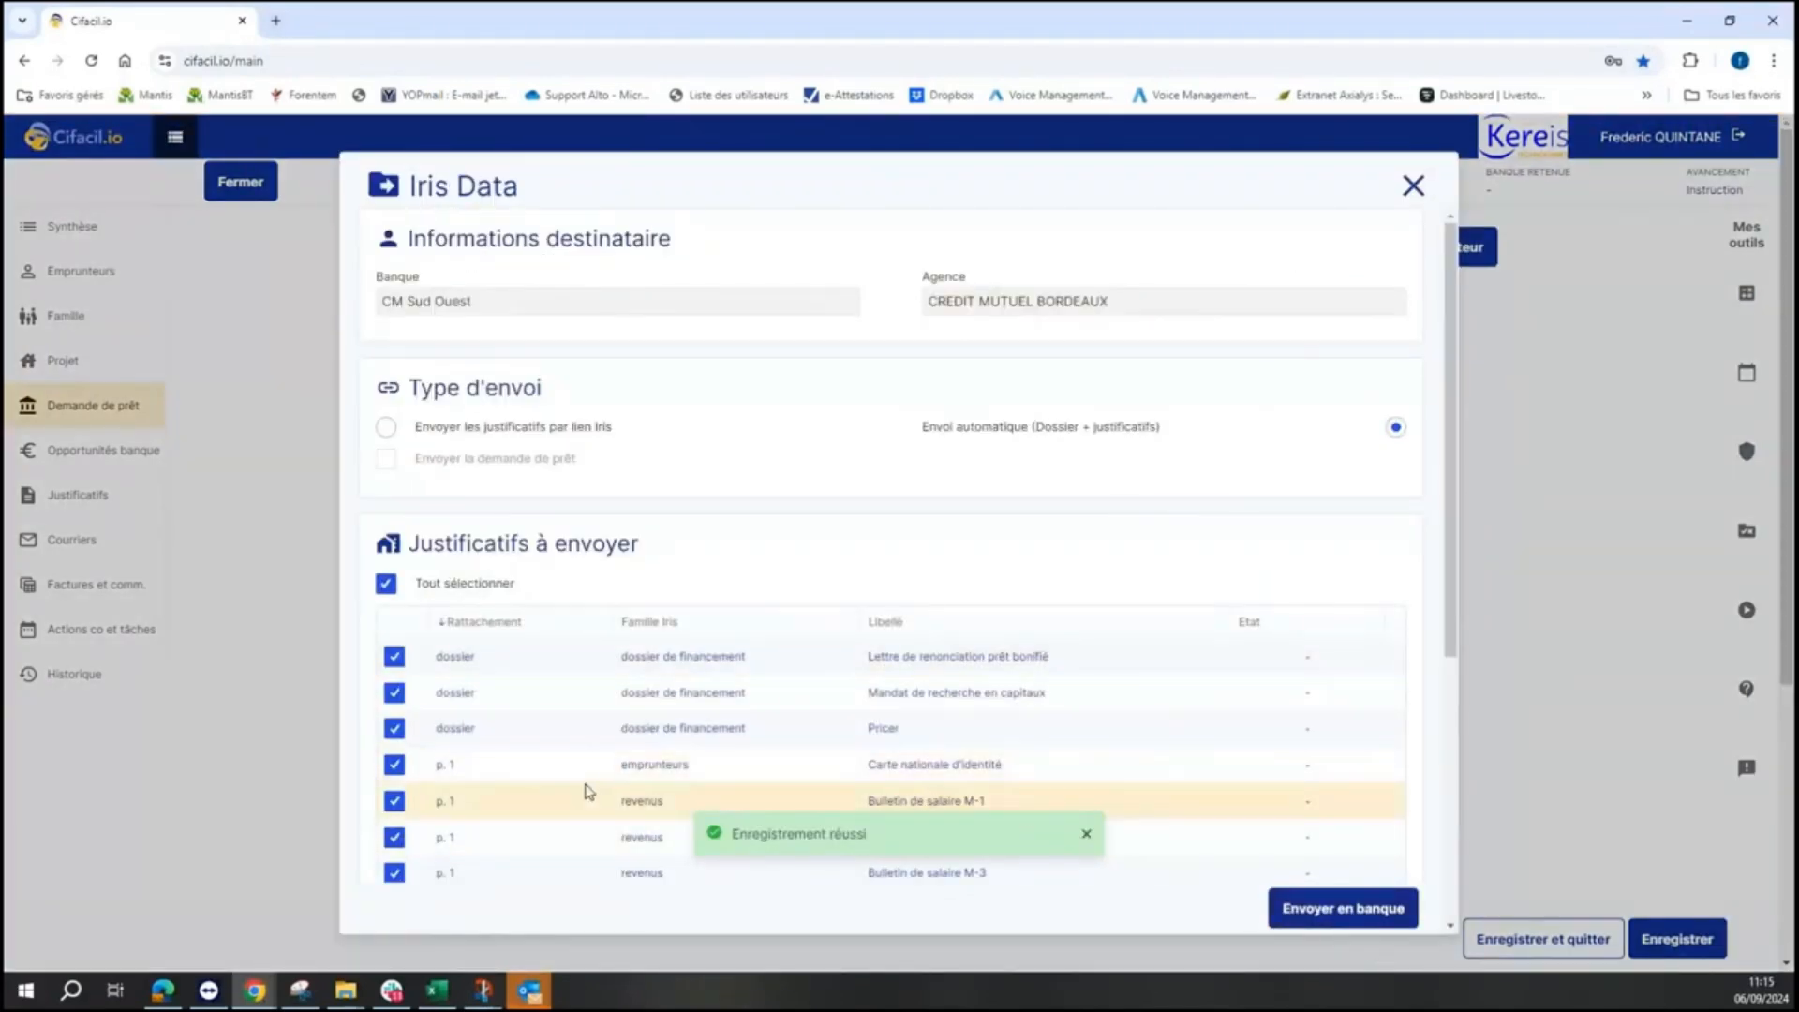
click(385, 583)
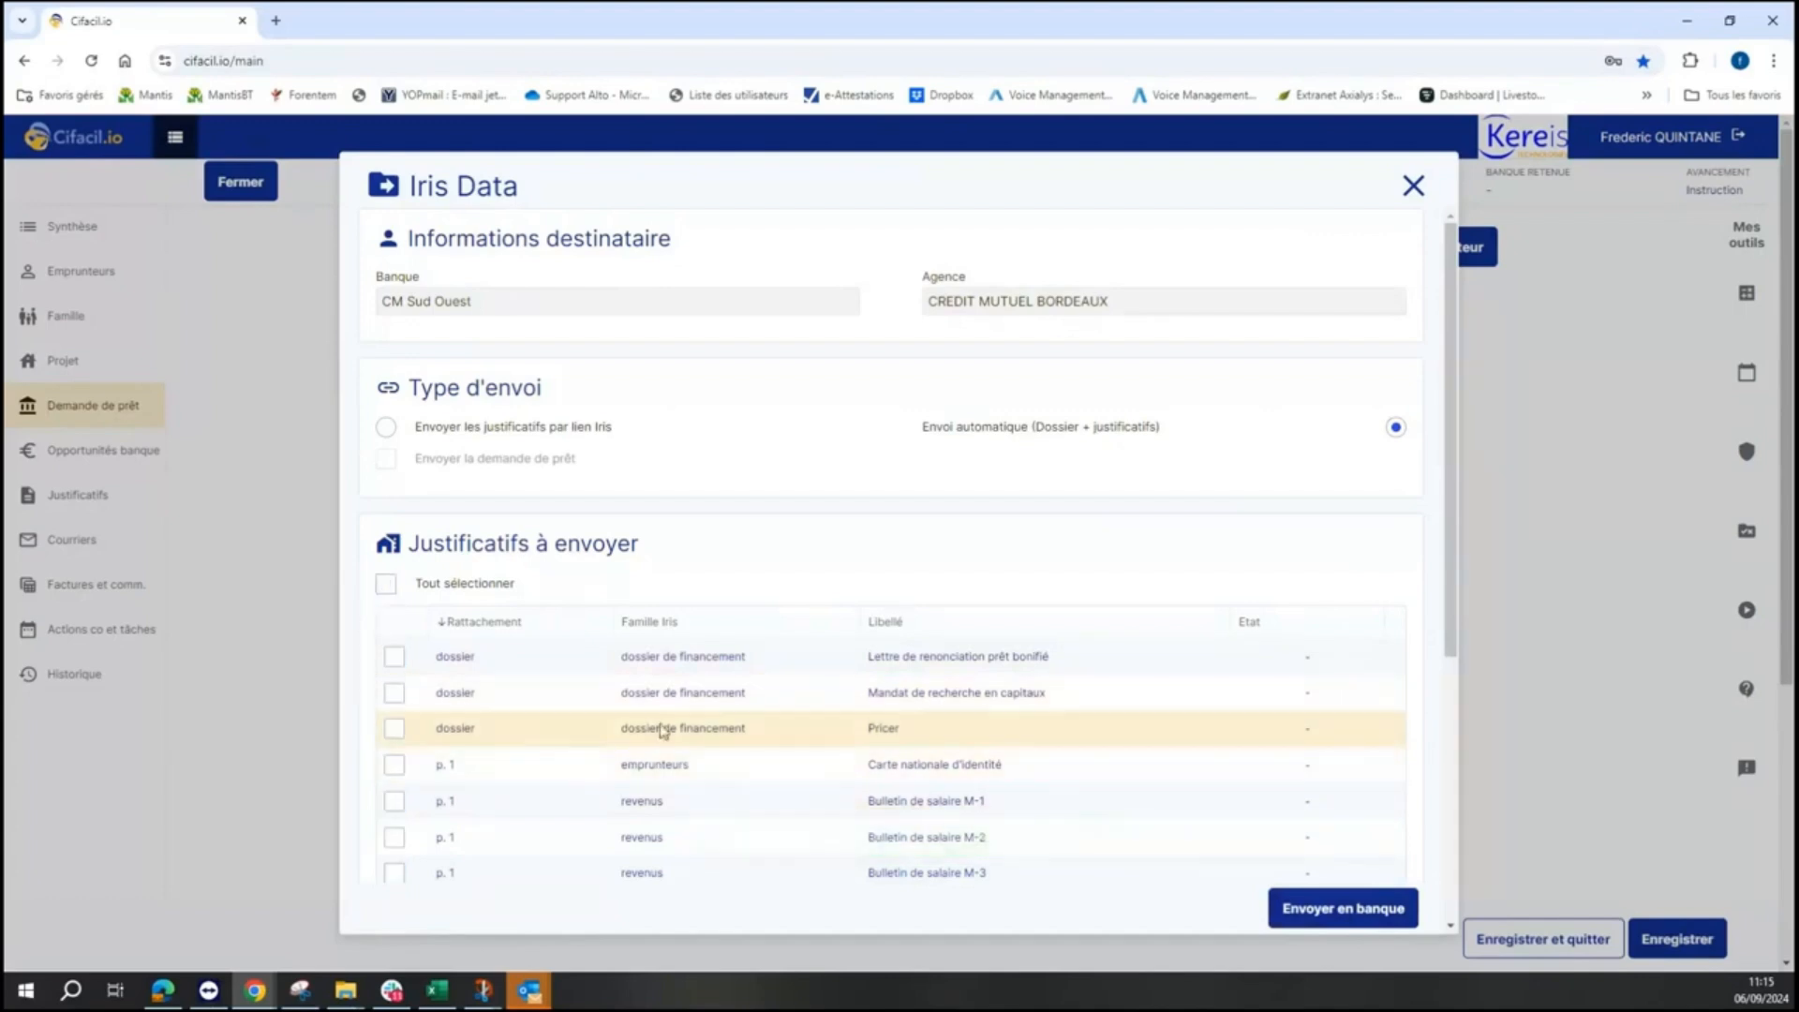
click(393, 731)
click(396, 699)
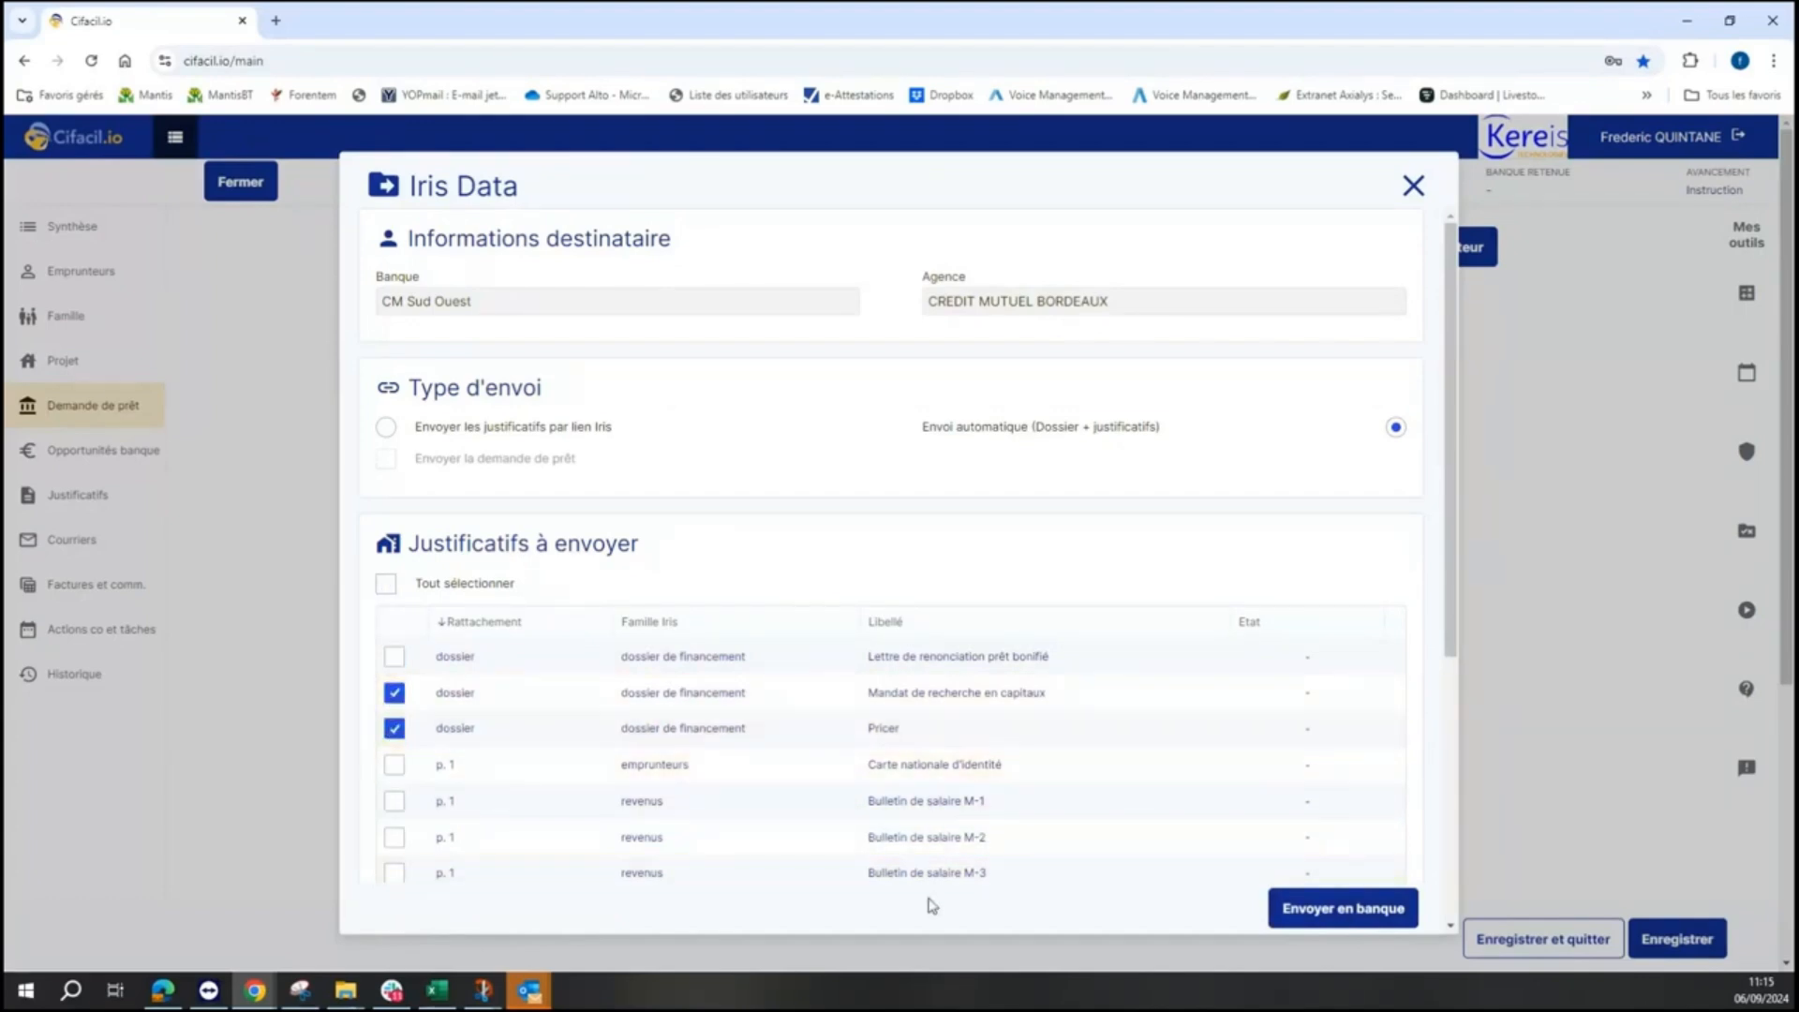
click(1327, 909)
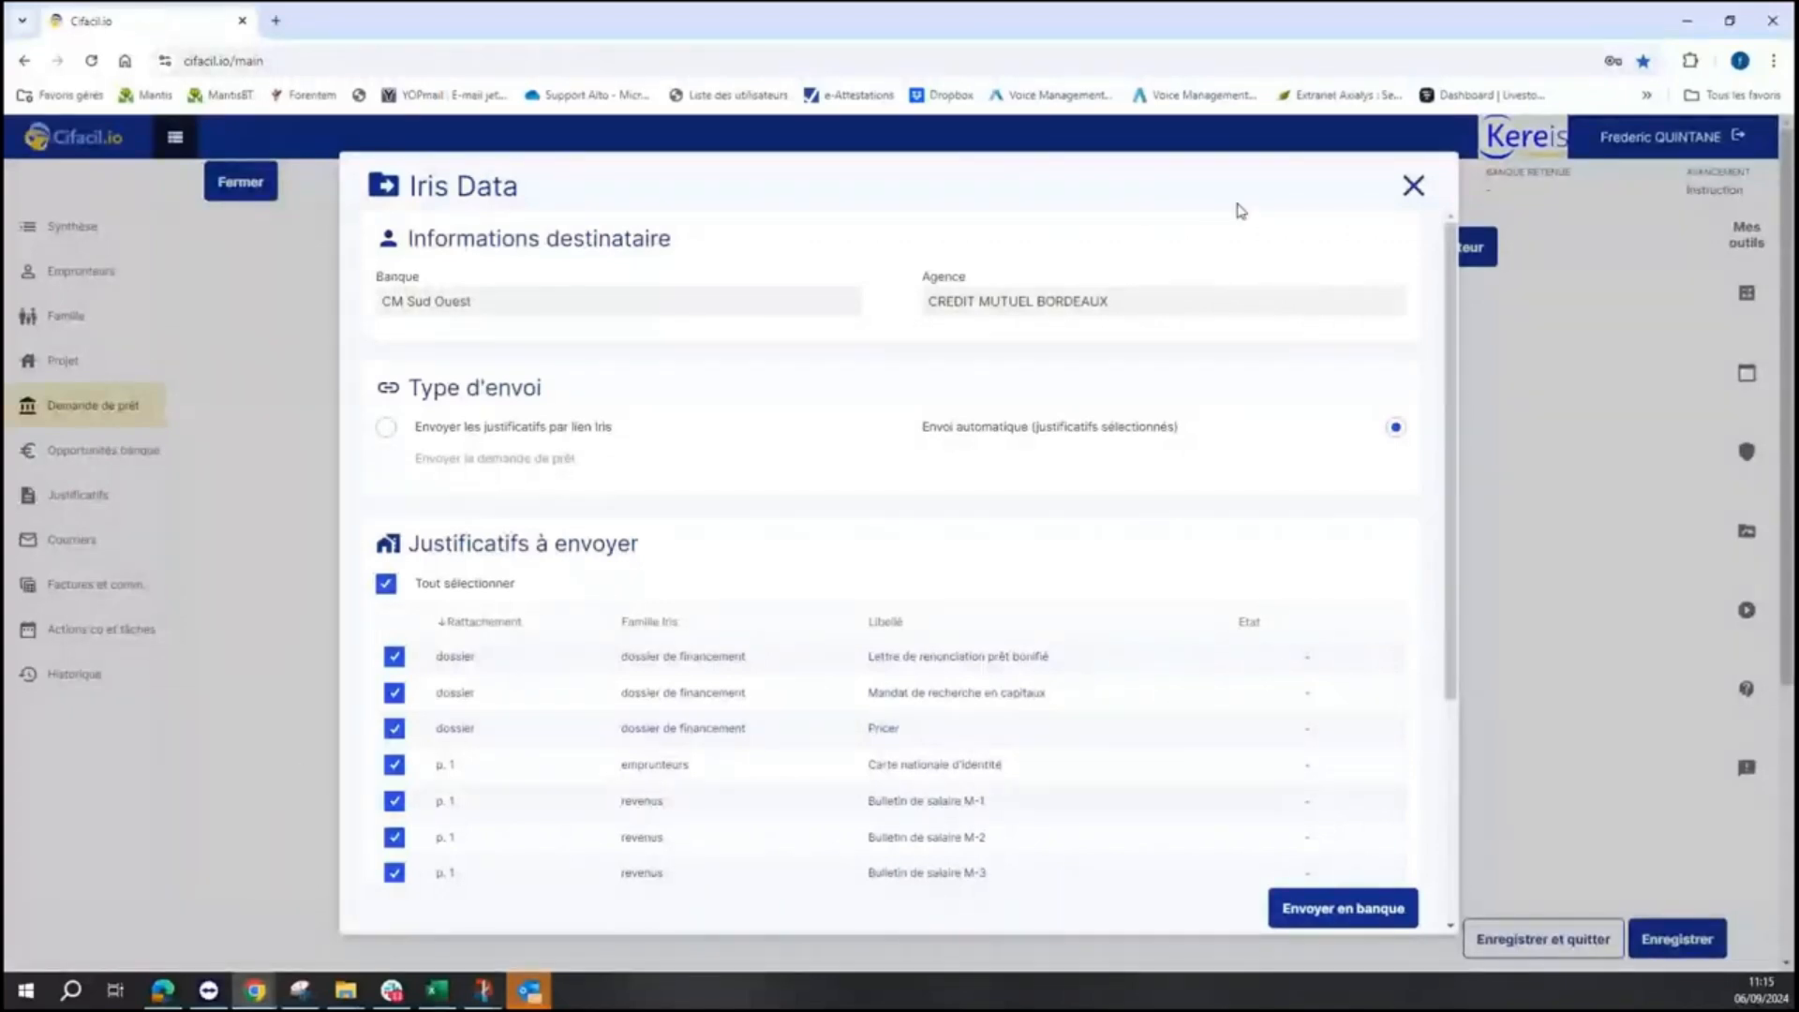
click(1413, 187)
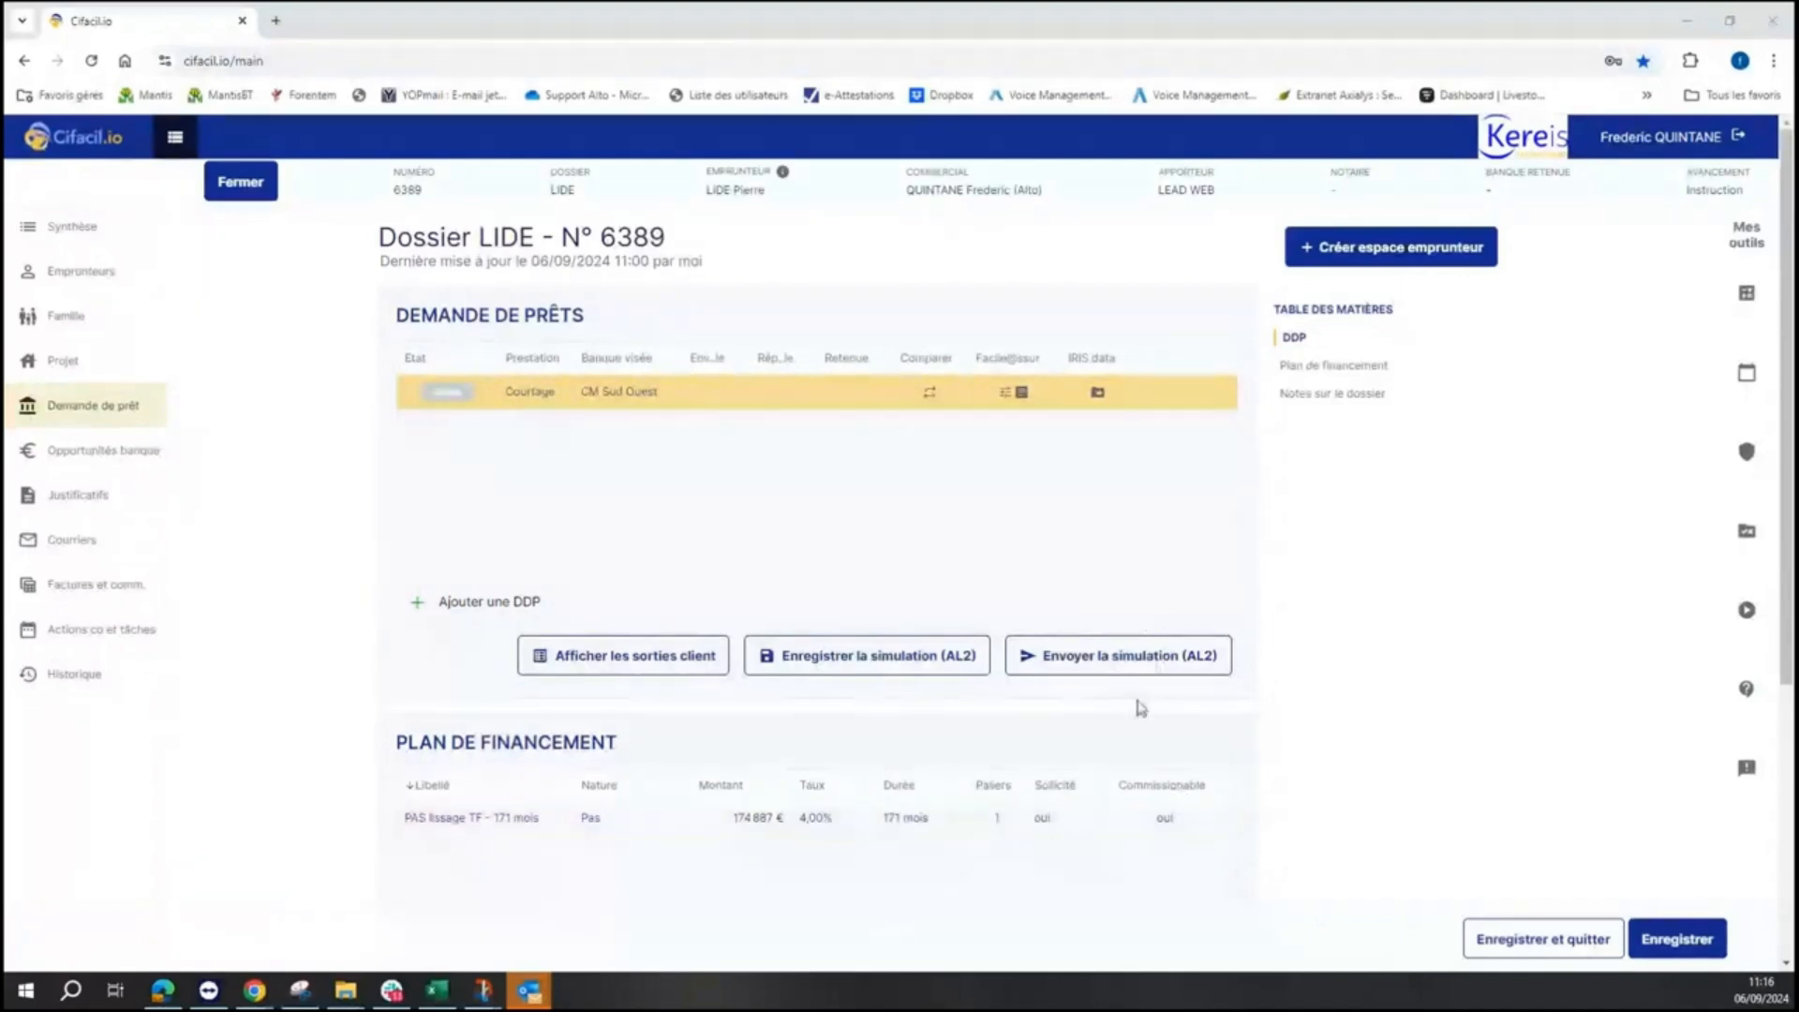
mouse_move(658, 407)
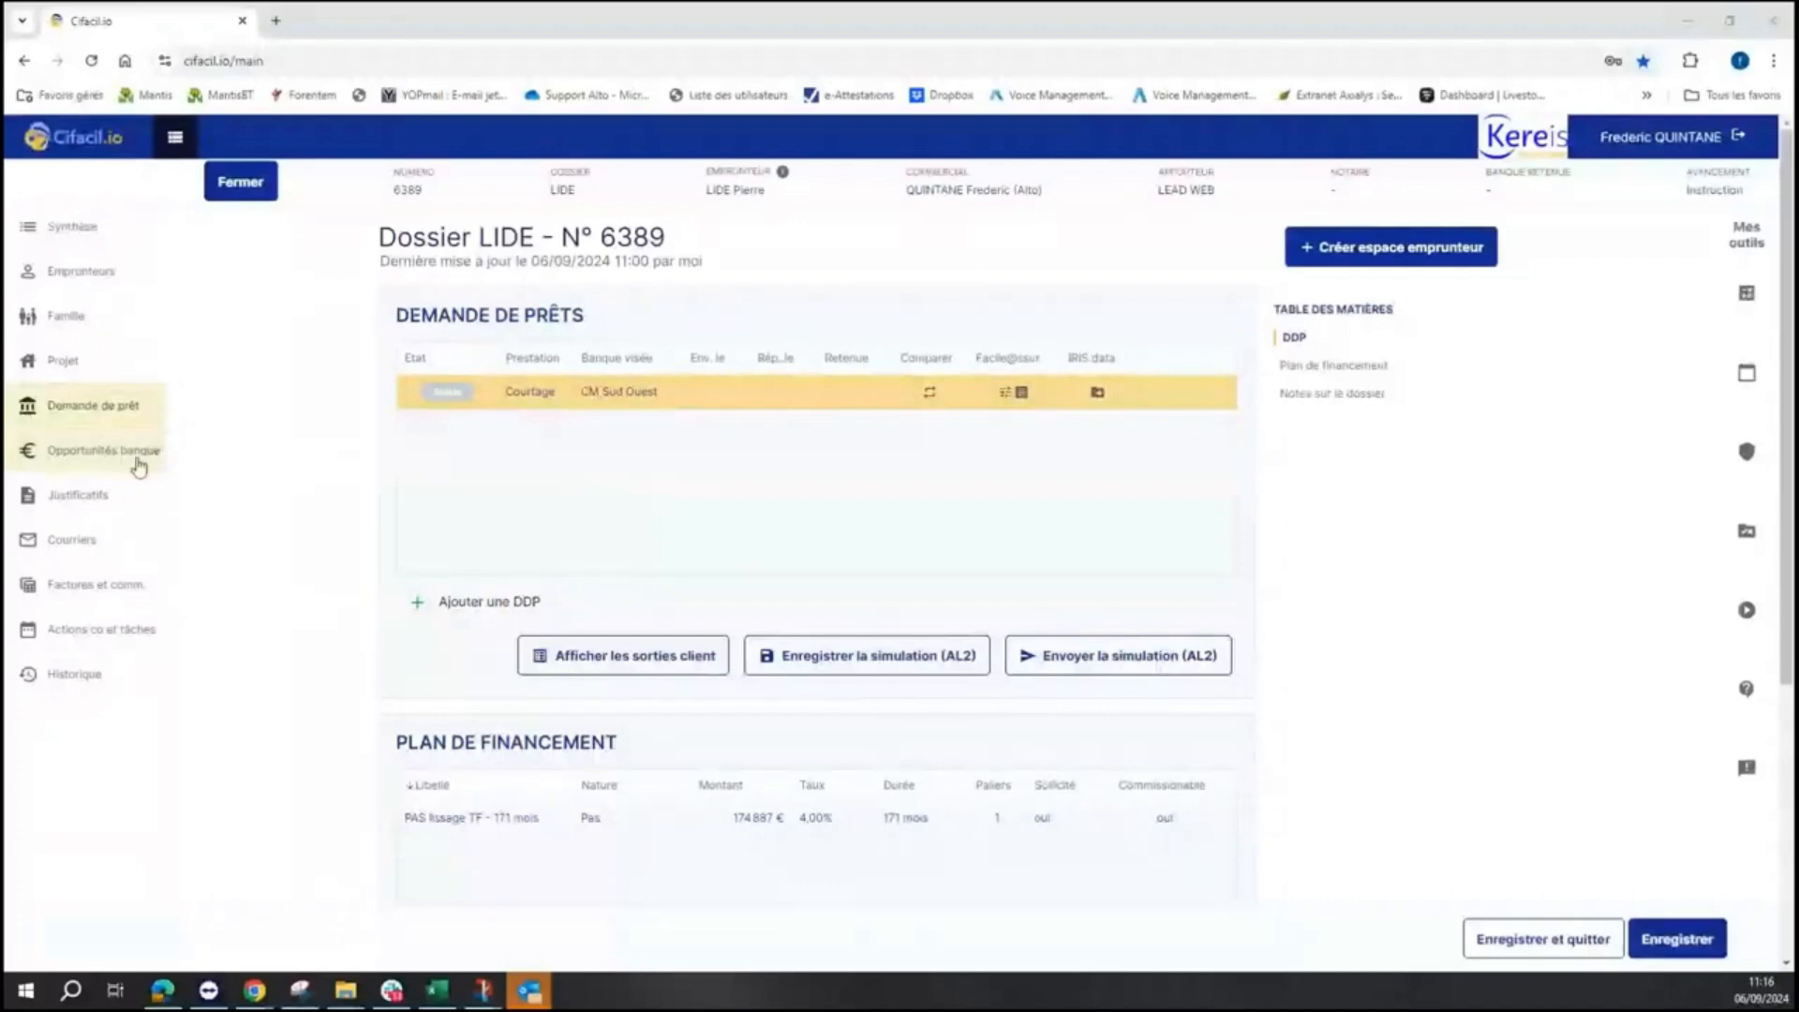
mouse_move(899, 413)
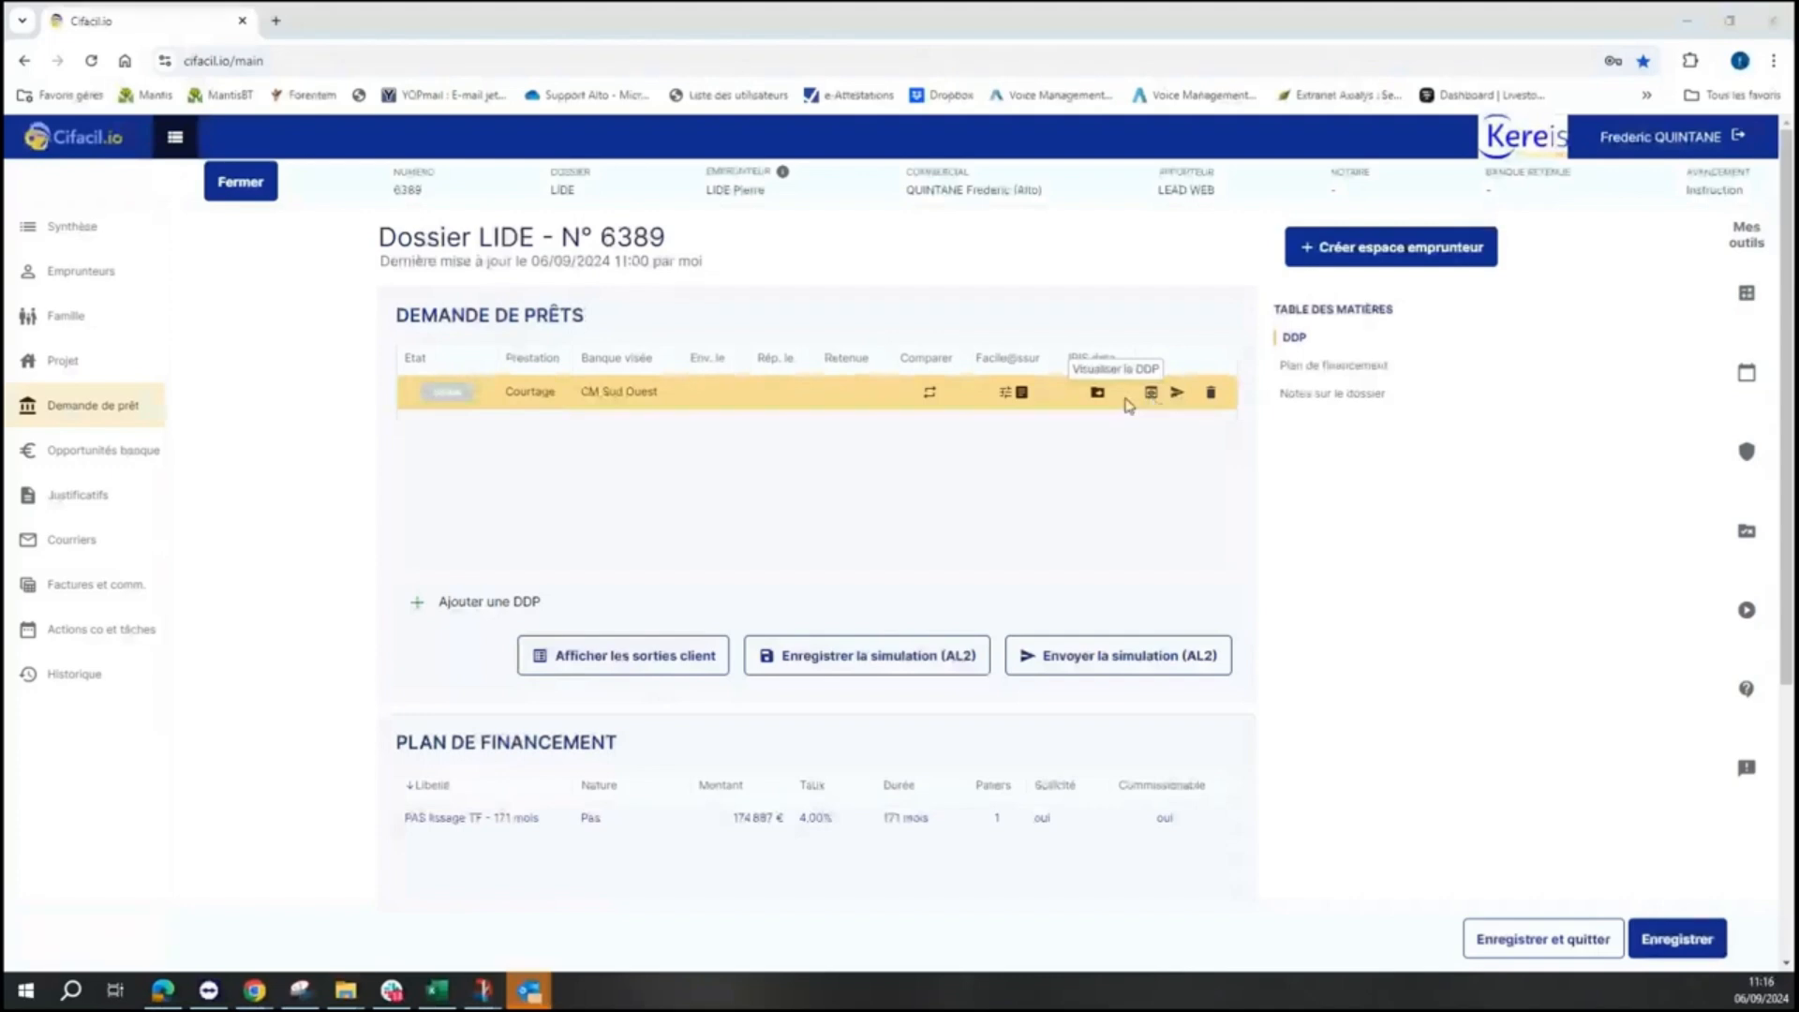
- Reopen the Iris Data form on the loan row and scroll to the Information Iris section
click(1095, 399)
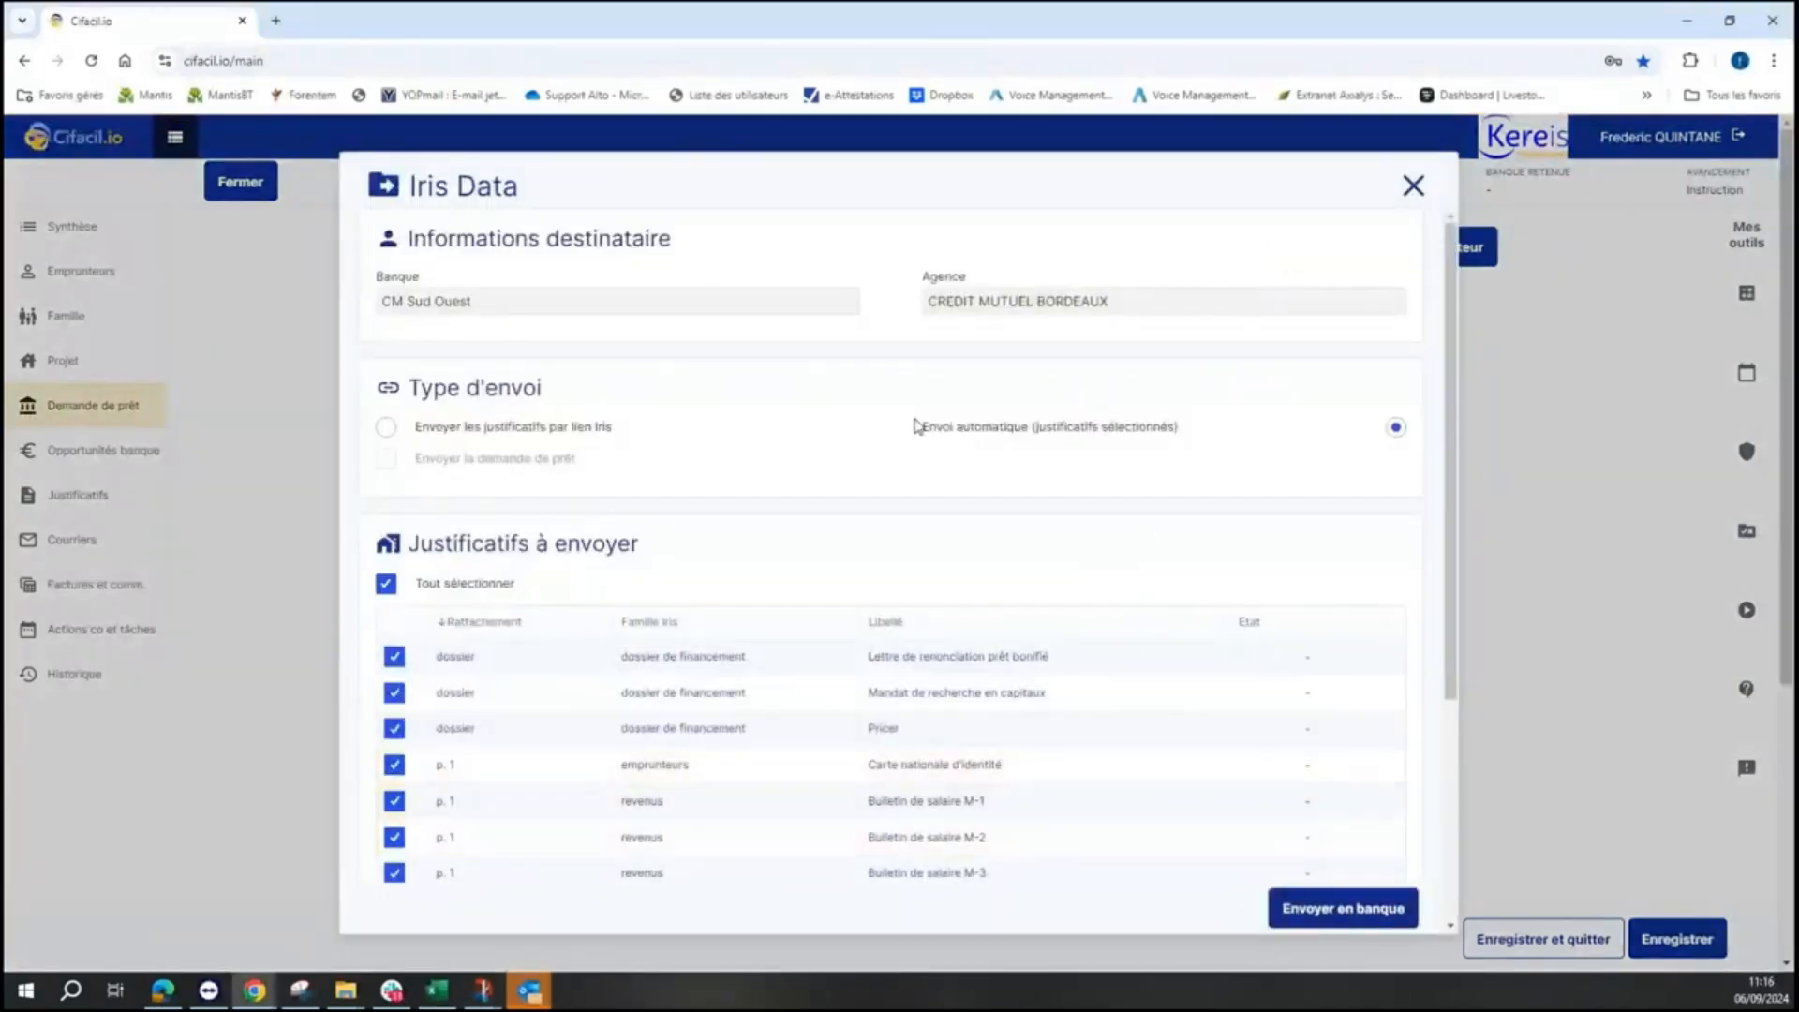
drag(921, 427, 1181, 441)
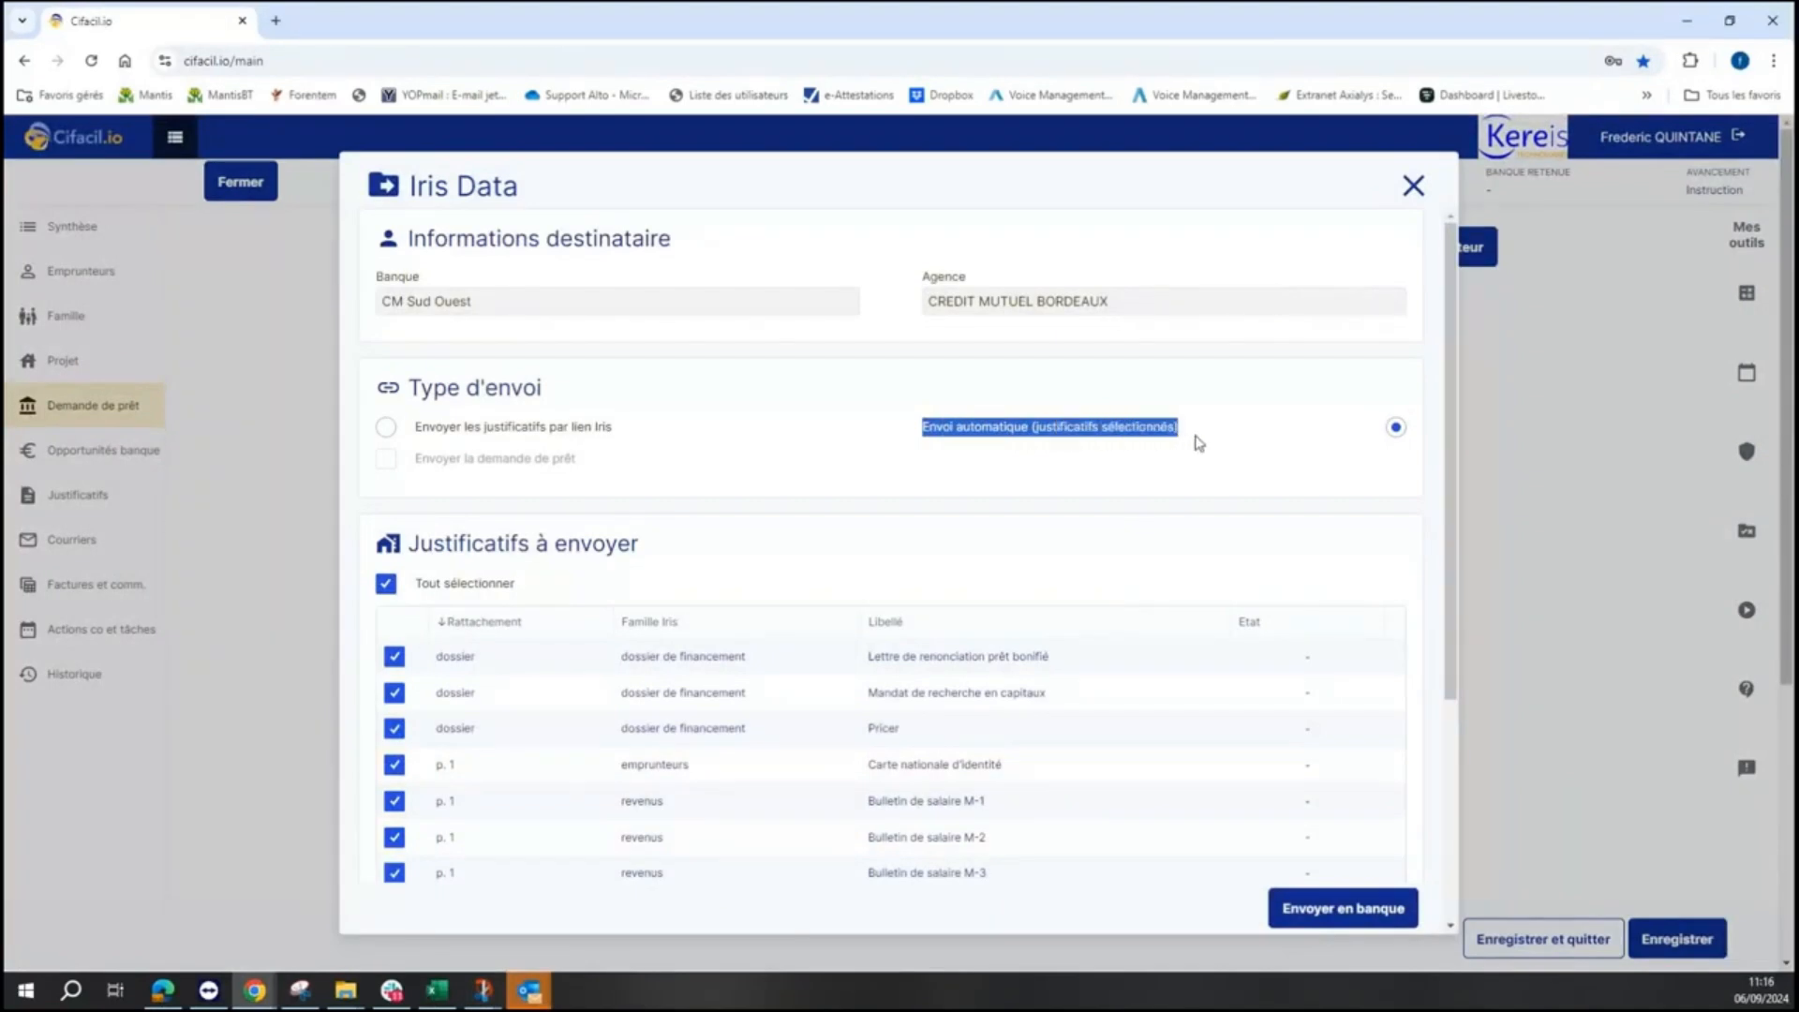
drag(1451, 492, 1457, 634)
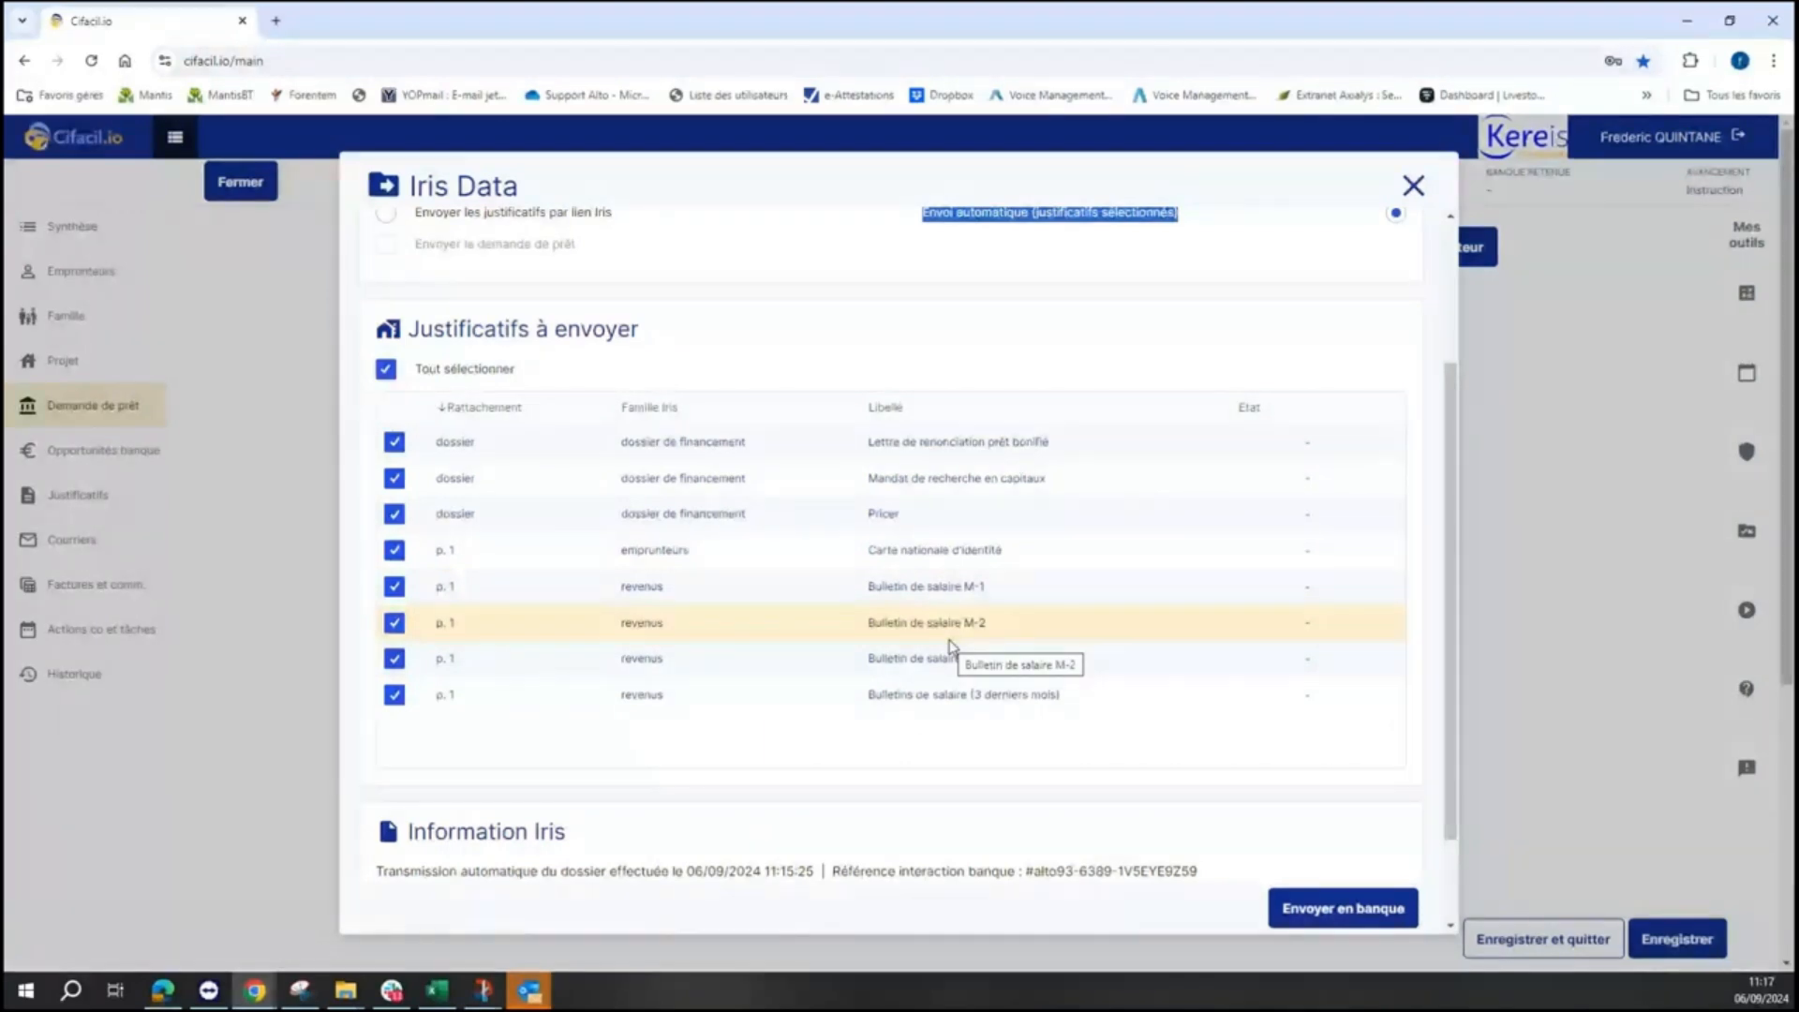
scroll(1201, 771, down, 2)
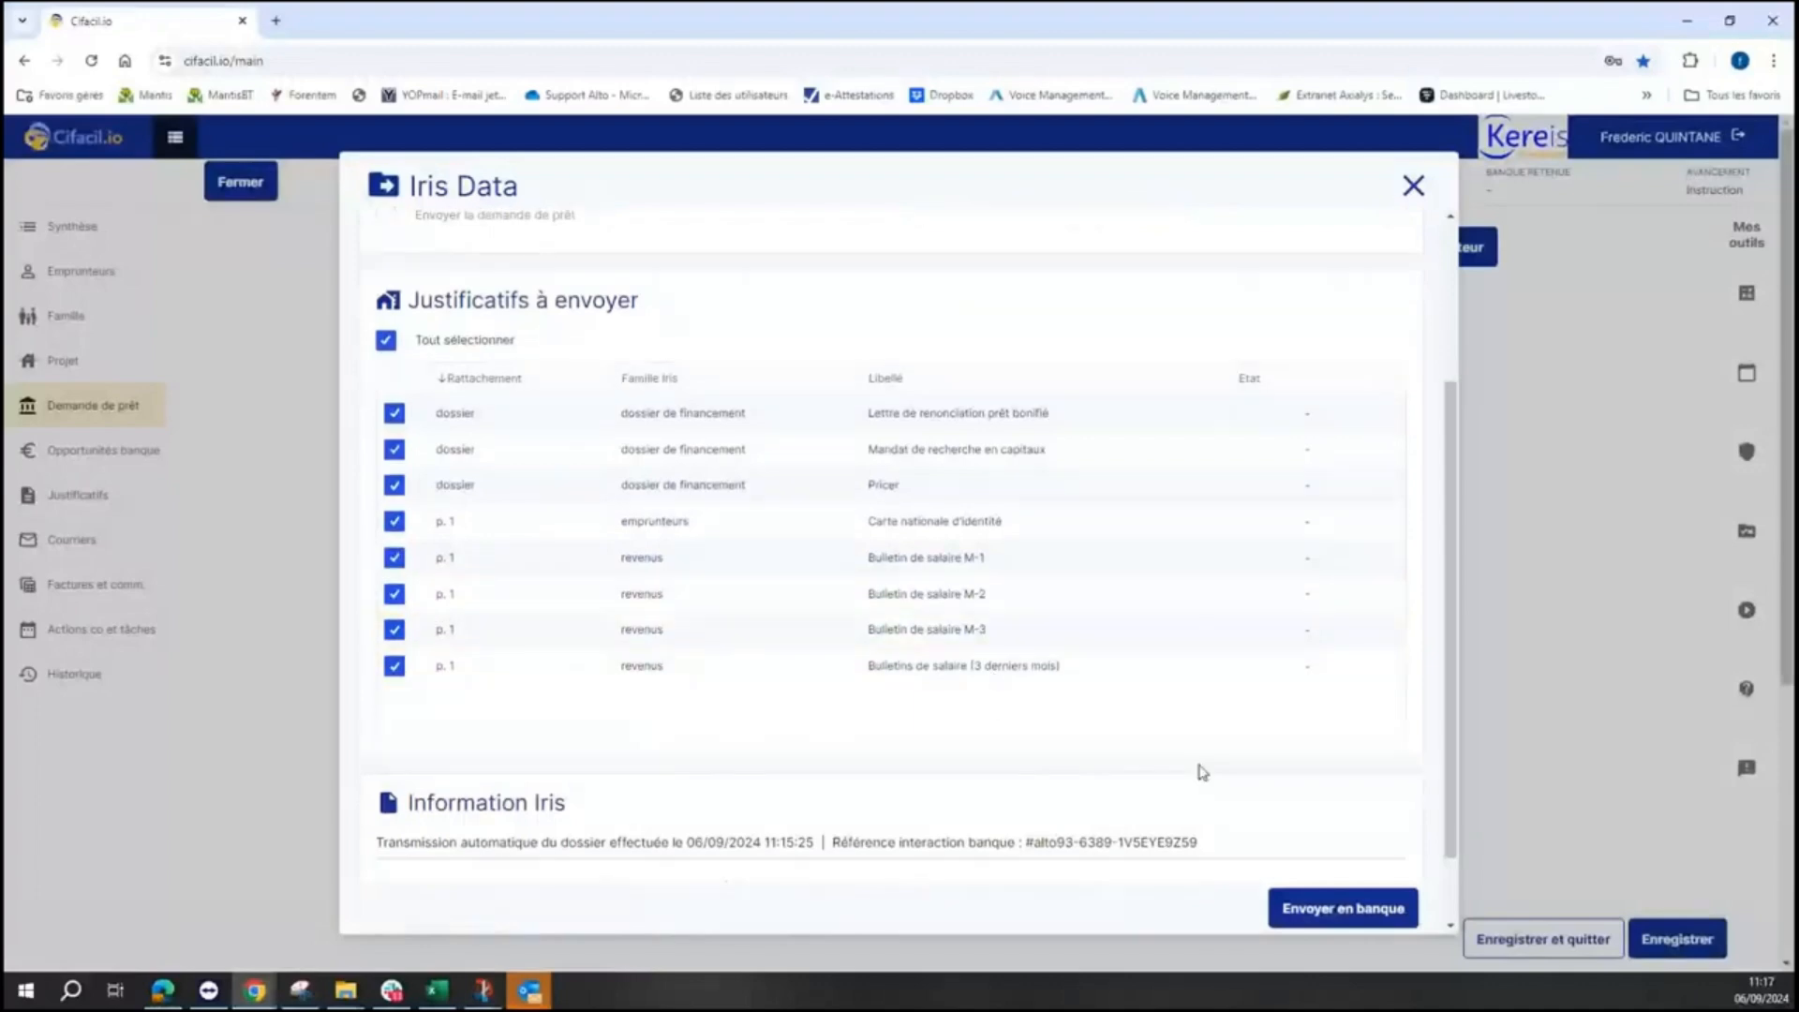
- Send all eight justificatifs to the bank and bring the bank's acknowledgement email into view
click(1331, 892)
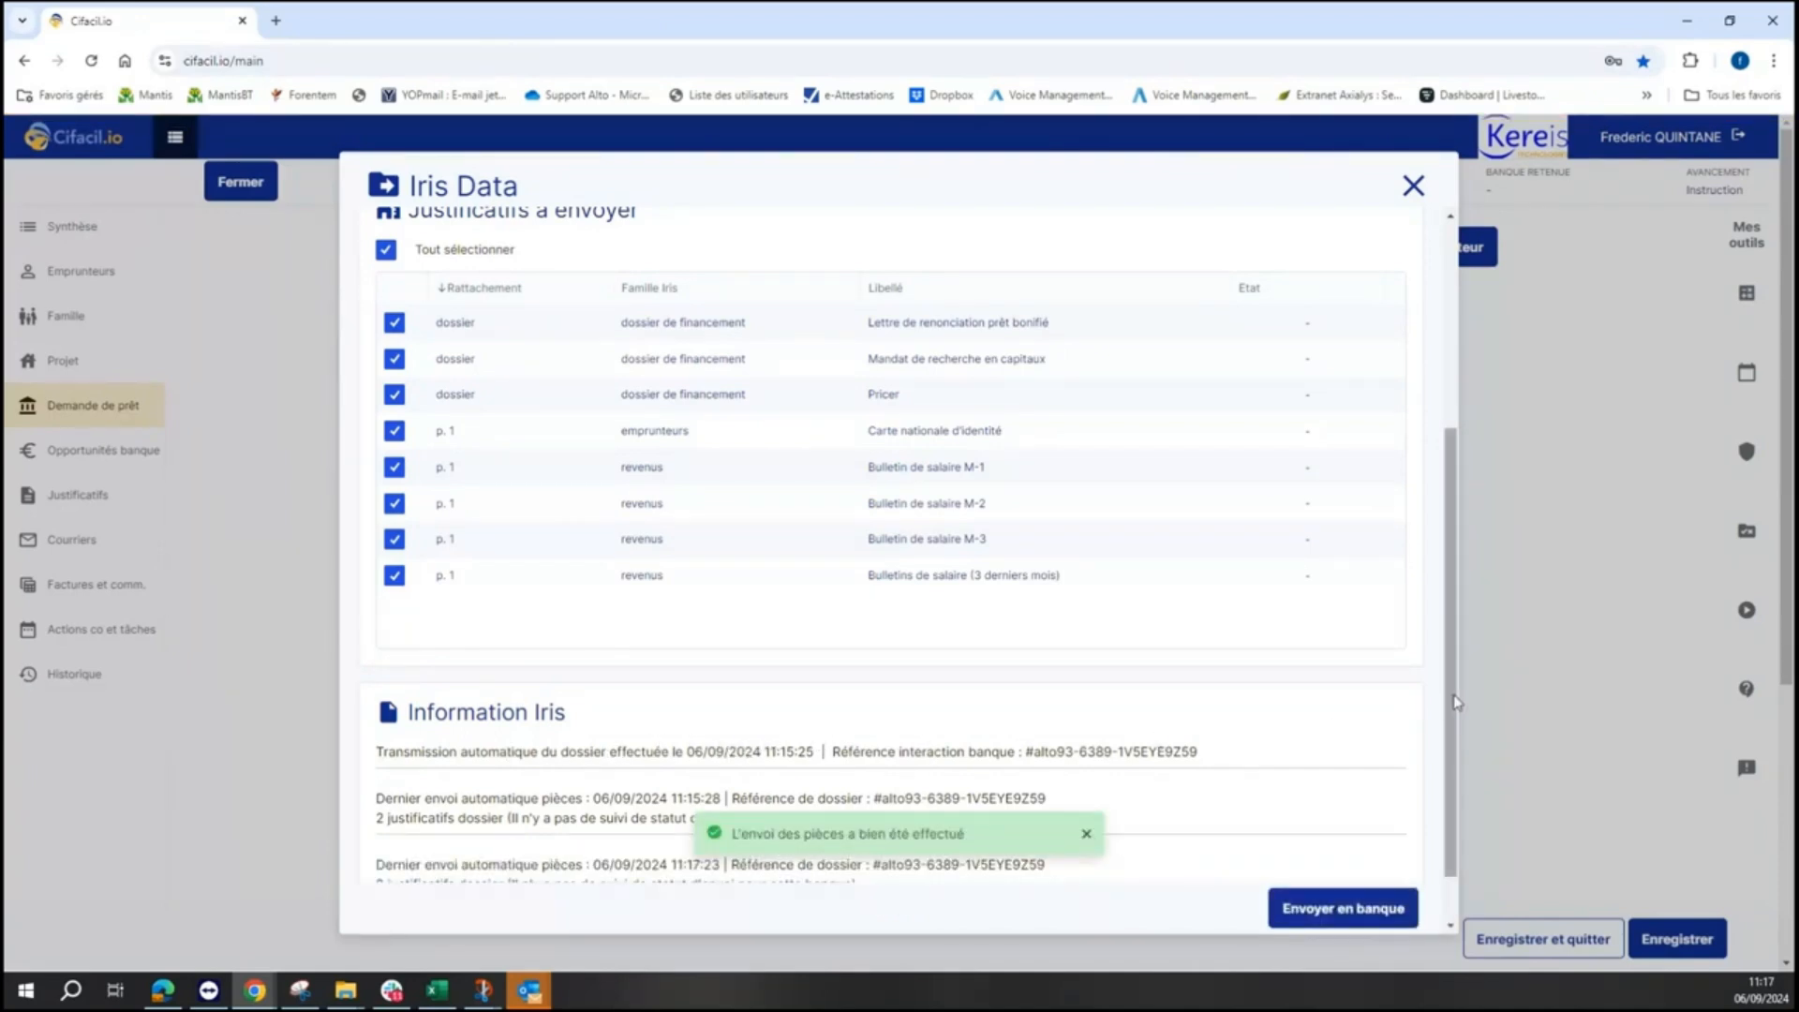
drag(1456, 701, 1455, 783)
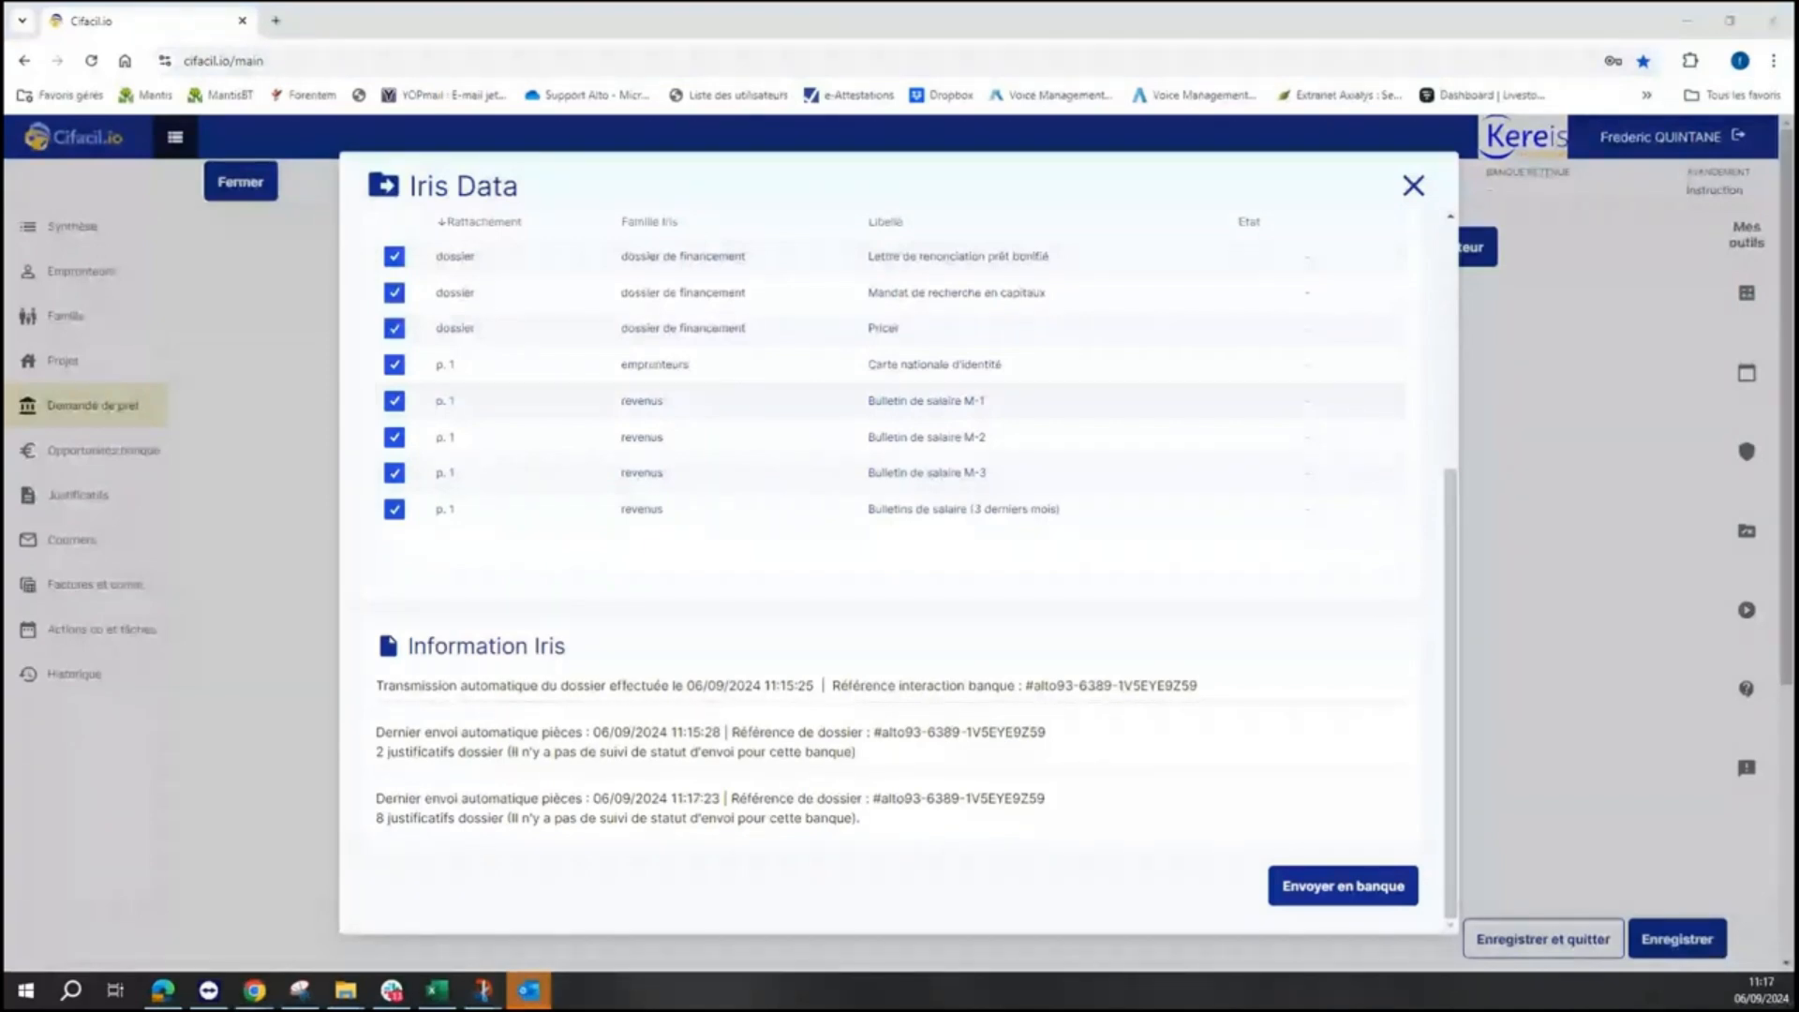
drag(1795, 782, 872, 393)
- Maximize the bank's acknowledgement email window in Outlook
click(995, 389)
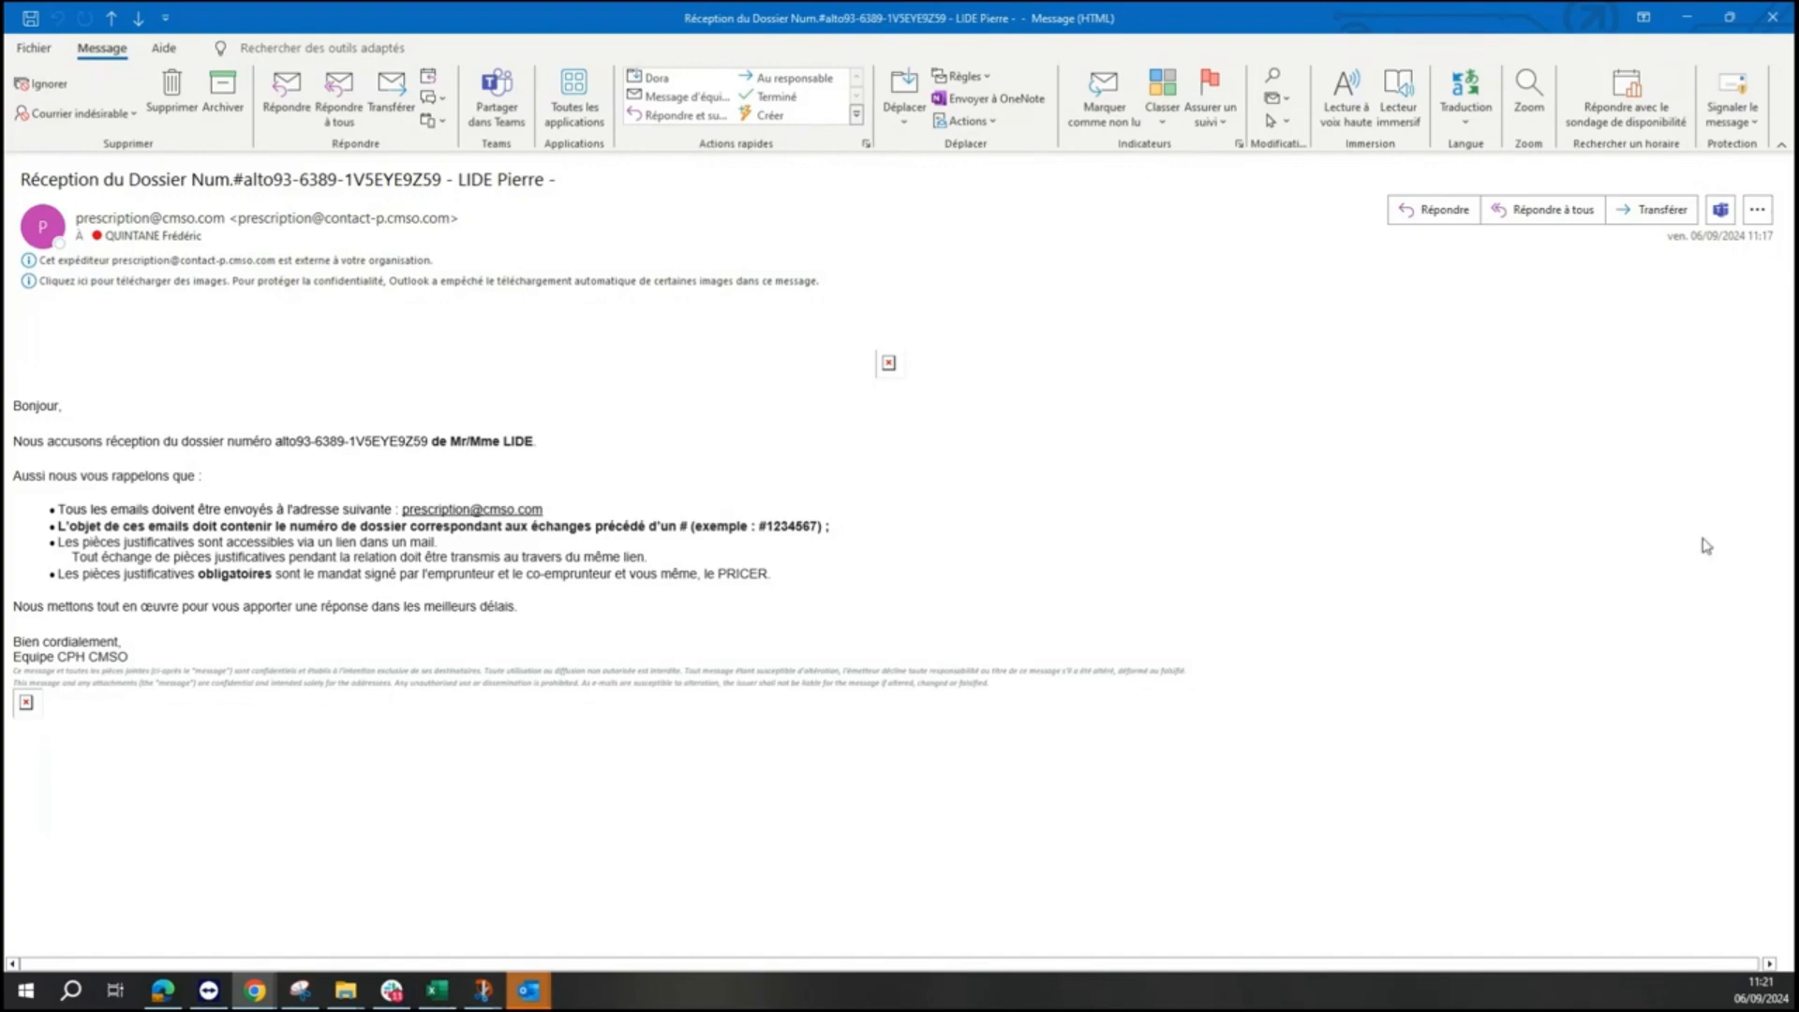
- Minimize the Outlook receipt email to return to Cifacil.io's Iris Data window
click(1690, 19)
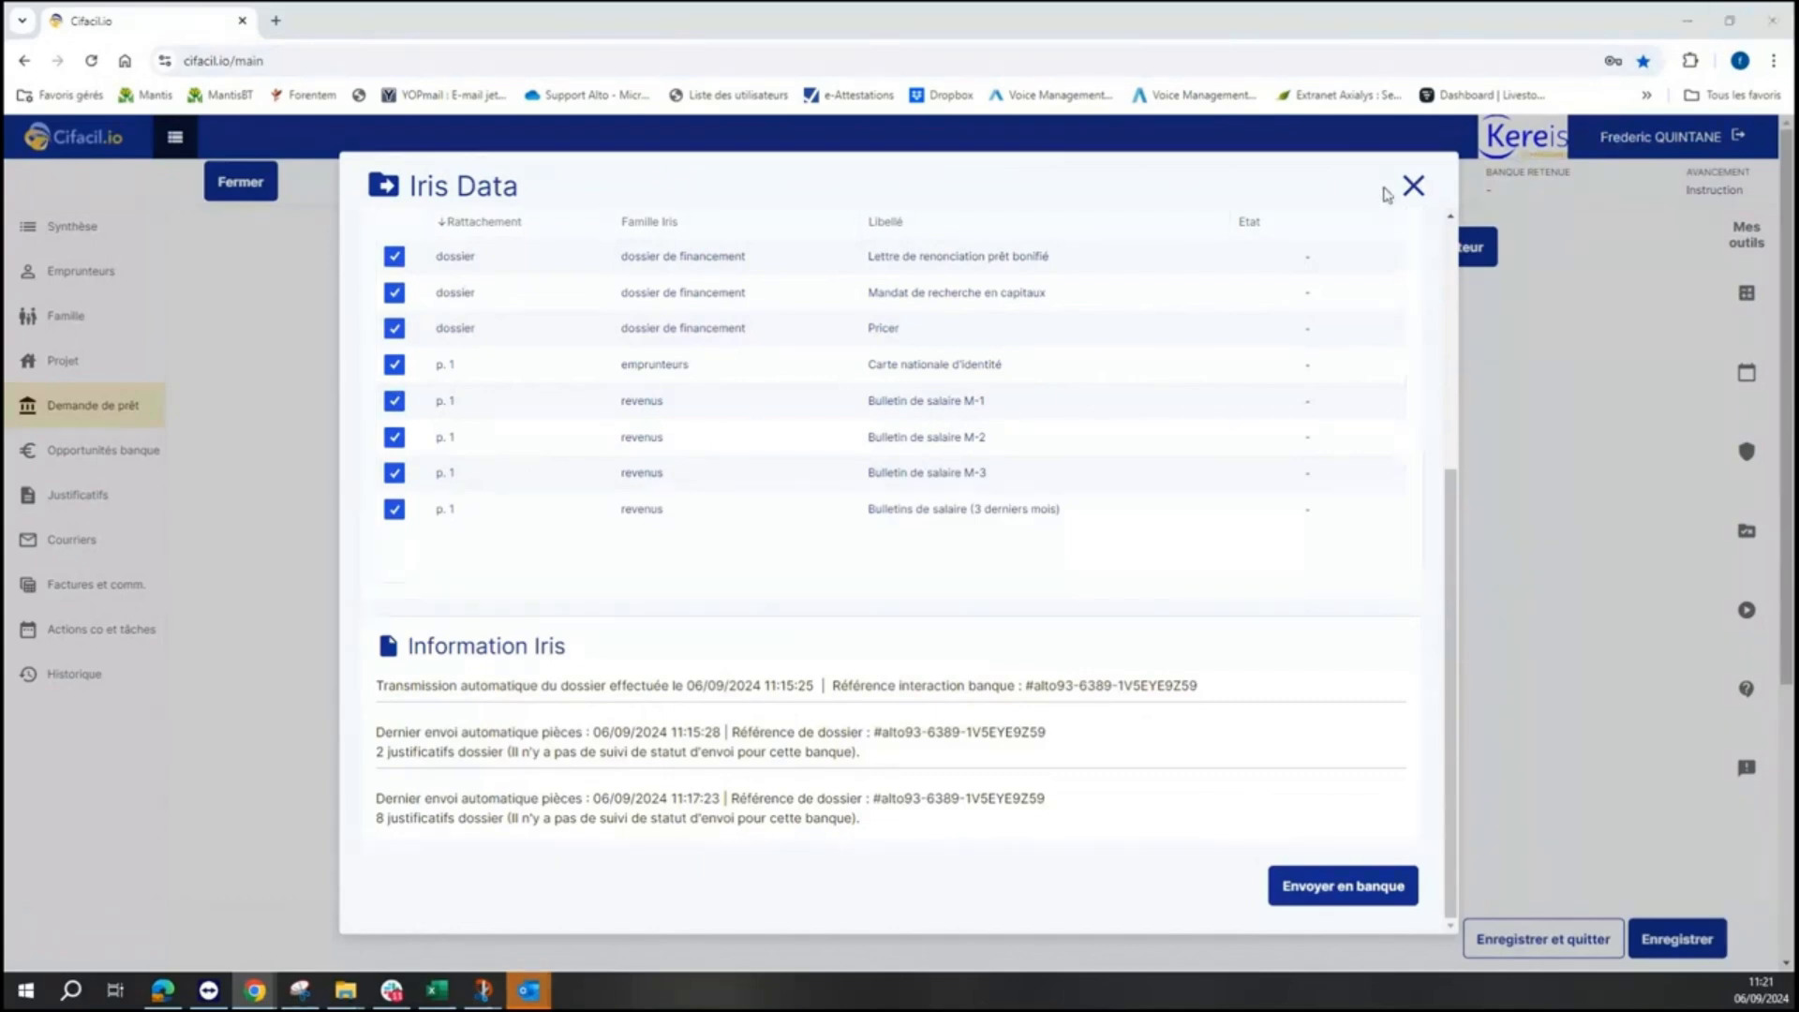
- Close the Iris Data details, reopen them from the DDP row's IRIS icon, and close them again
click(1413, 187)
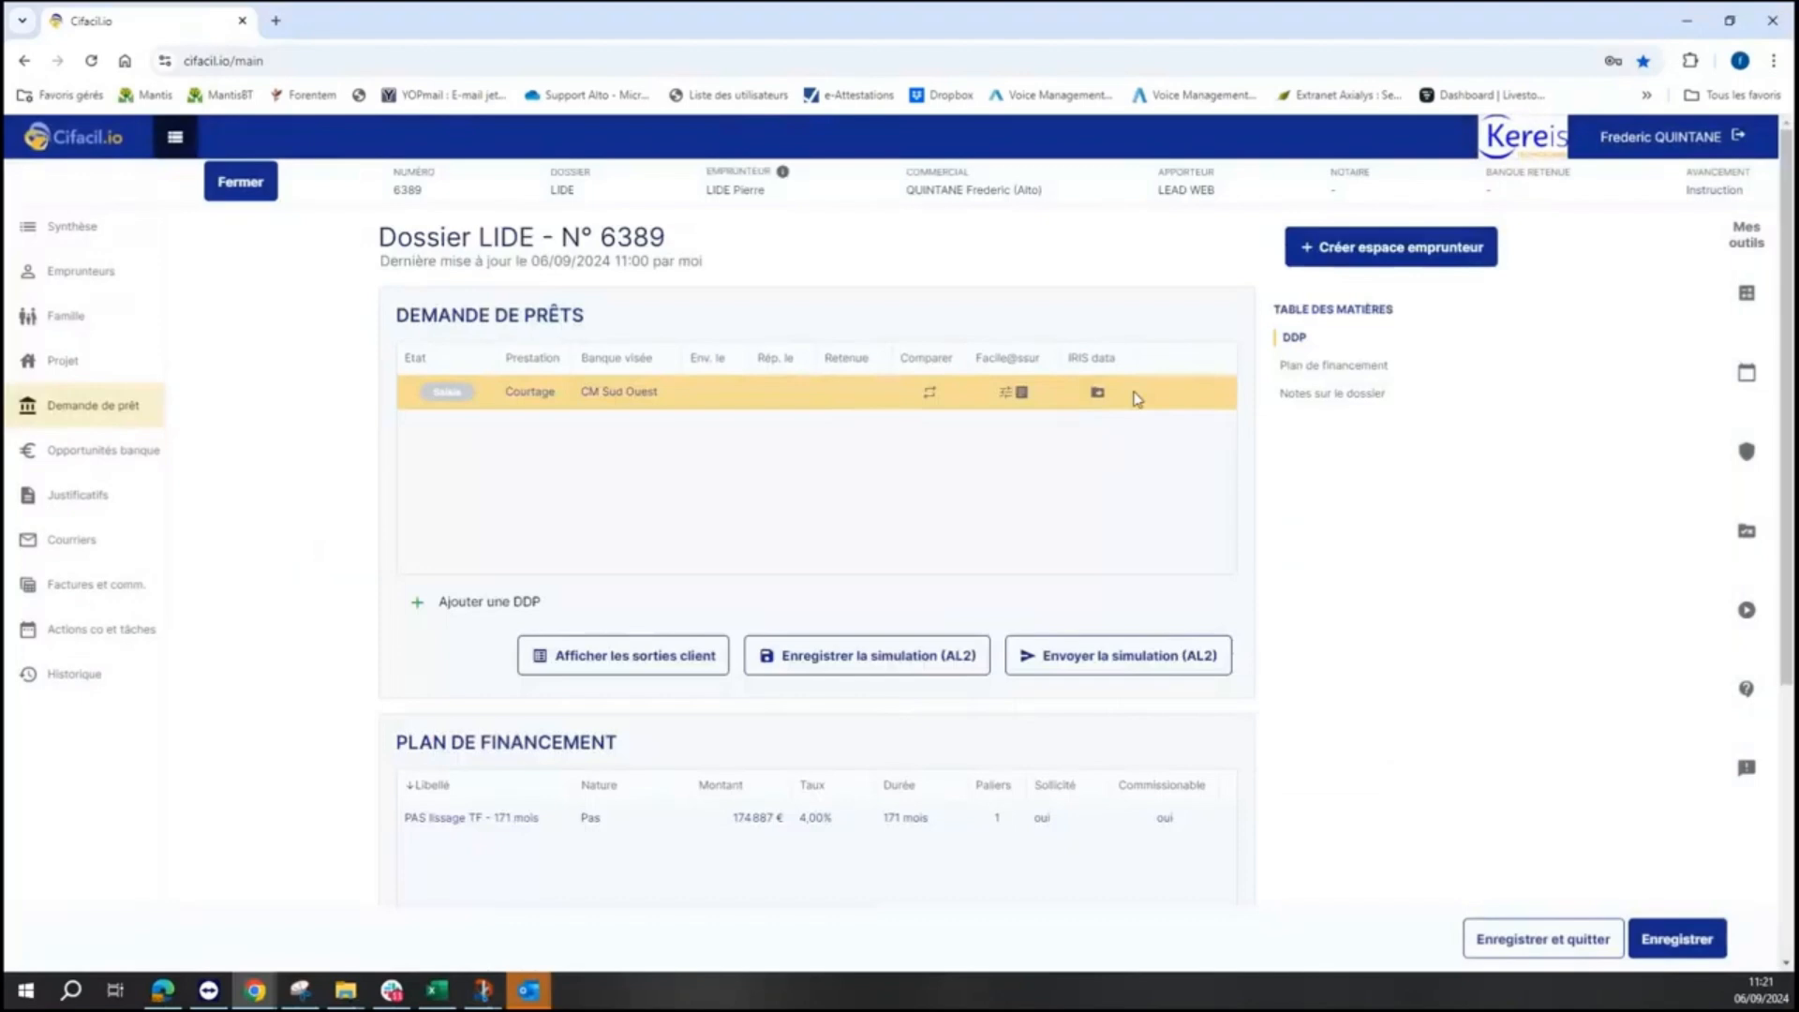
click(1098, 394)
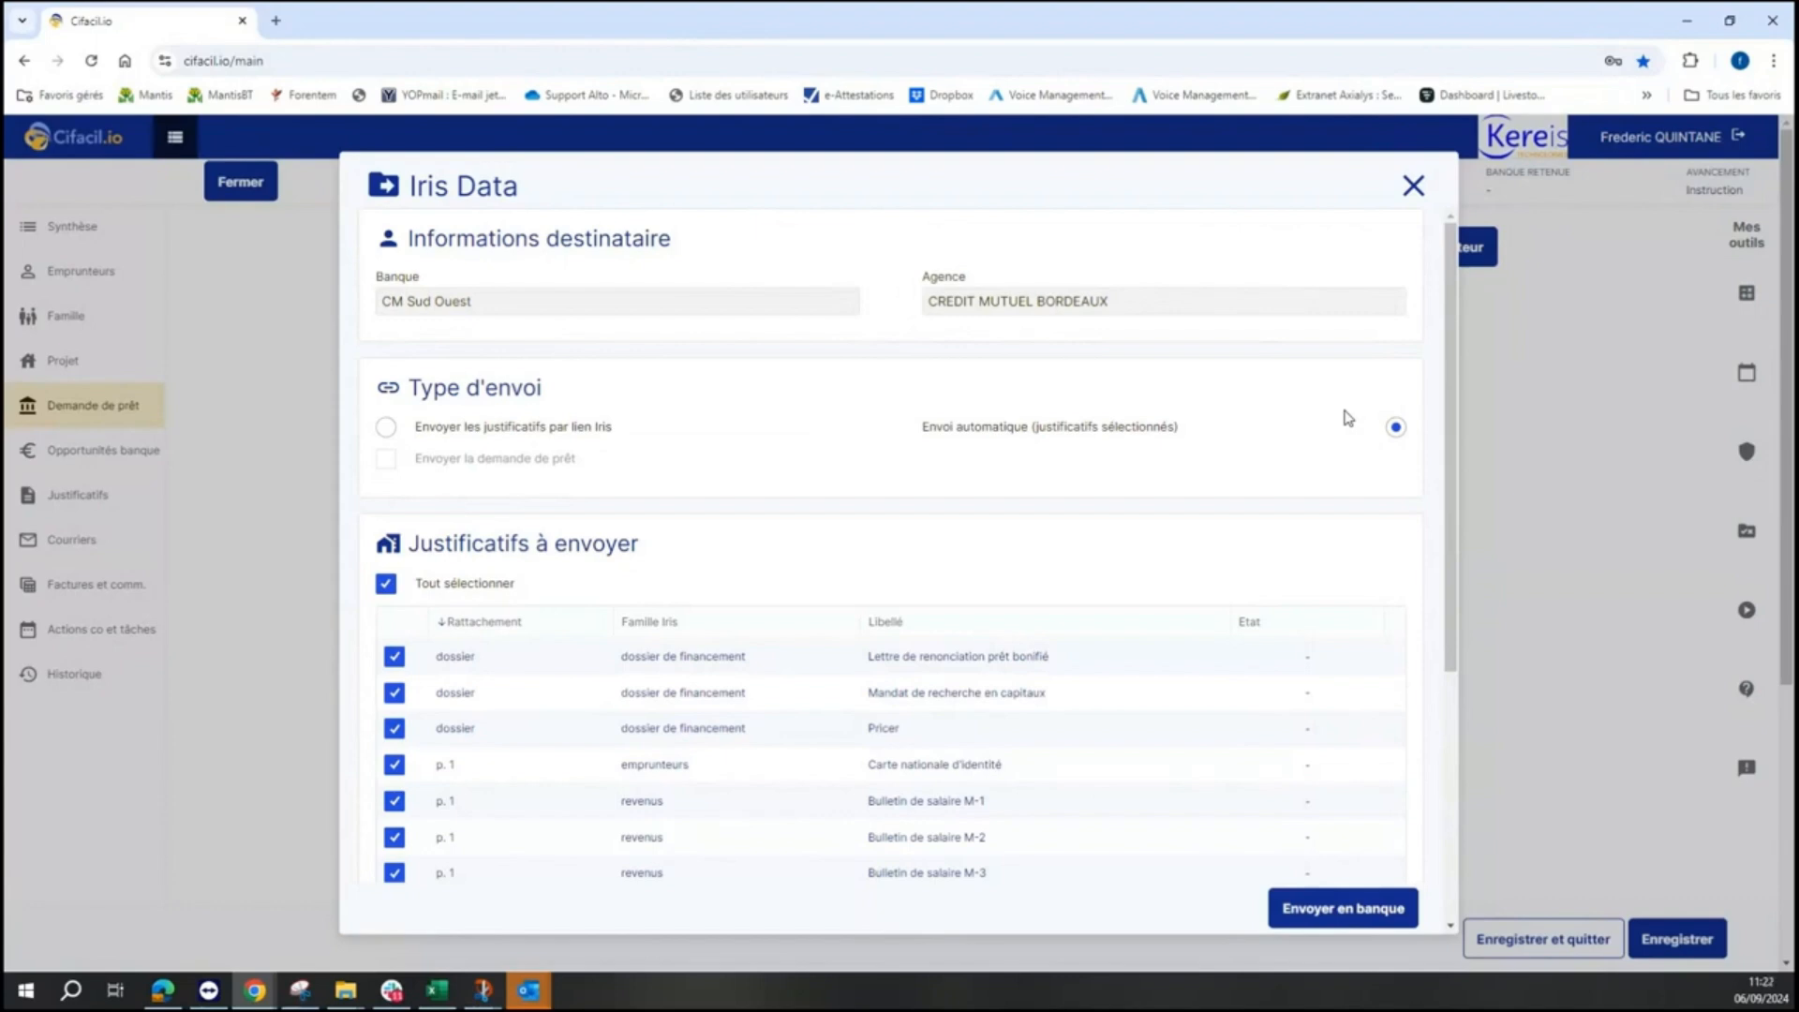
click(1412, 186)
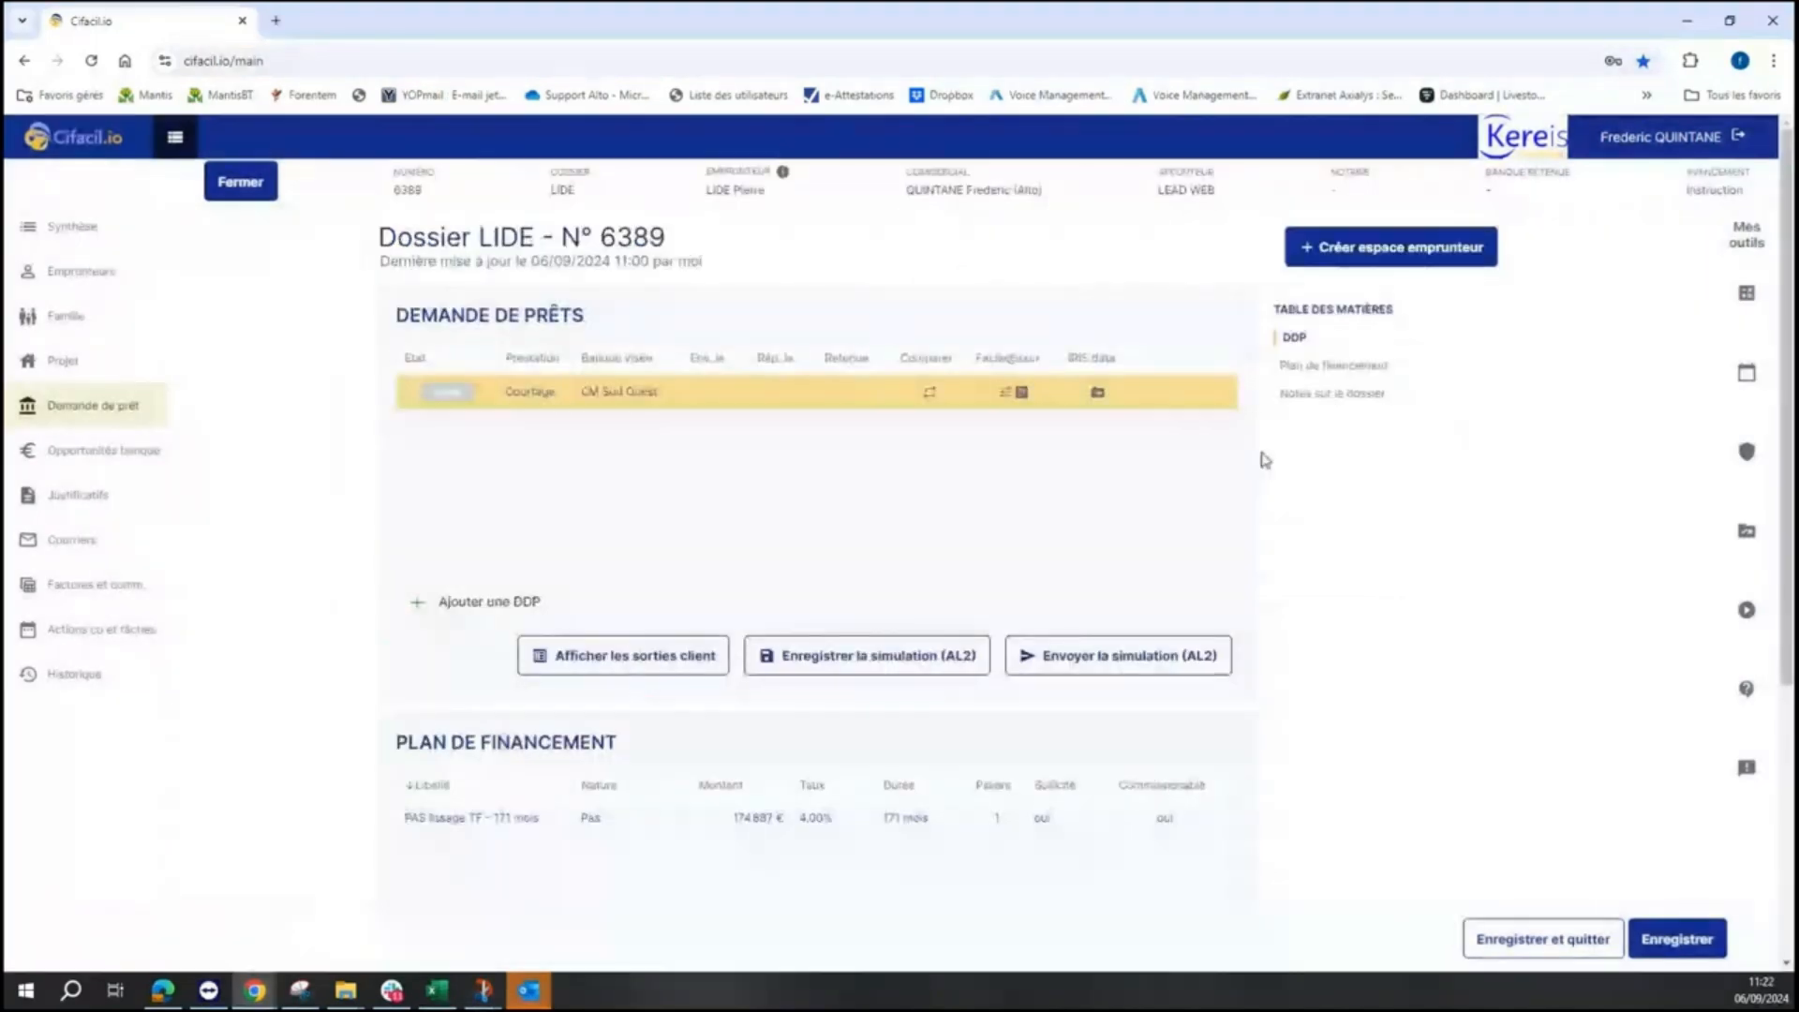
- Reopen the CM Sud Ouest request's Iris Data details, scroll through them, then close the window
click(1097, 391)
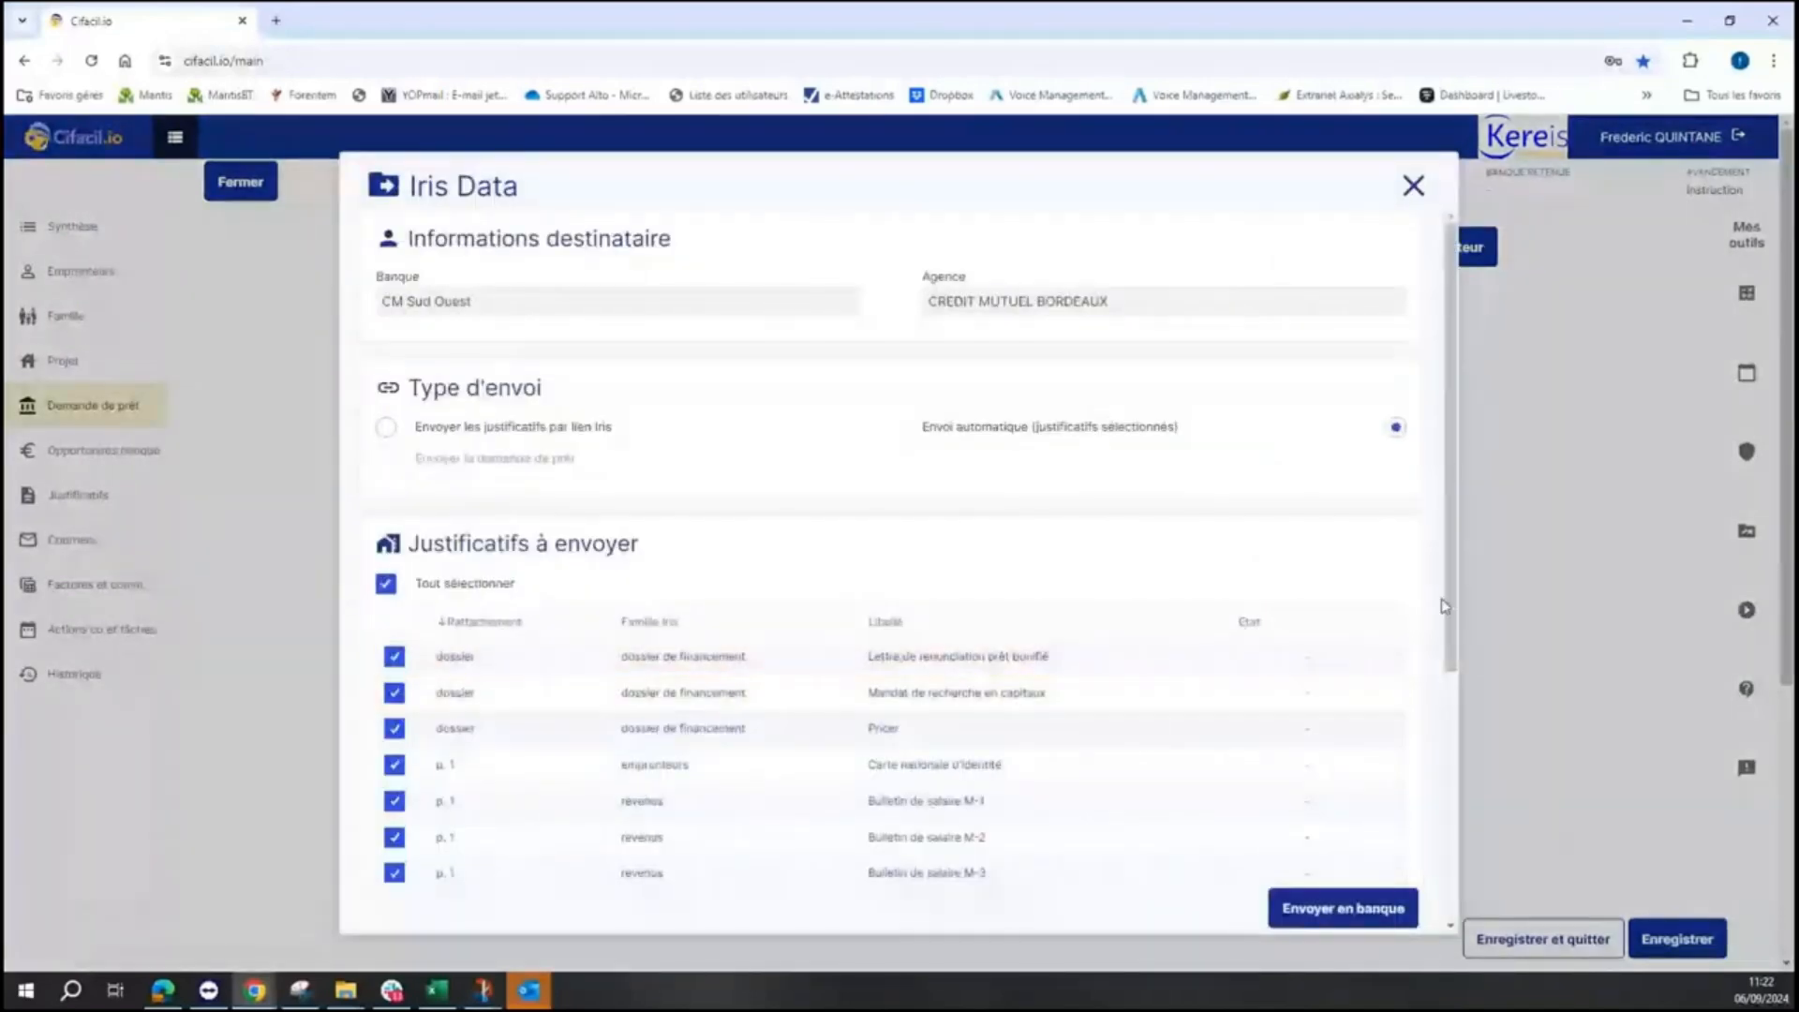
scroll(1447, 602, down, 3)
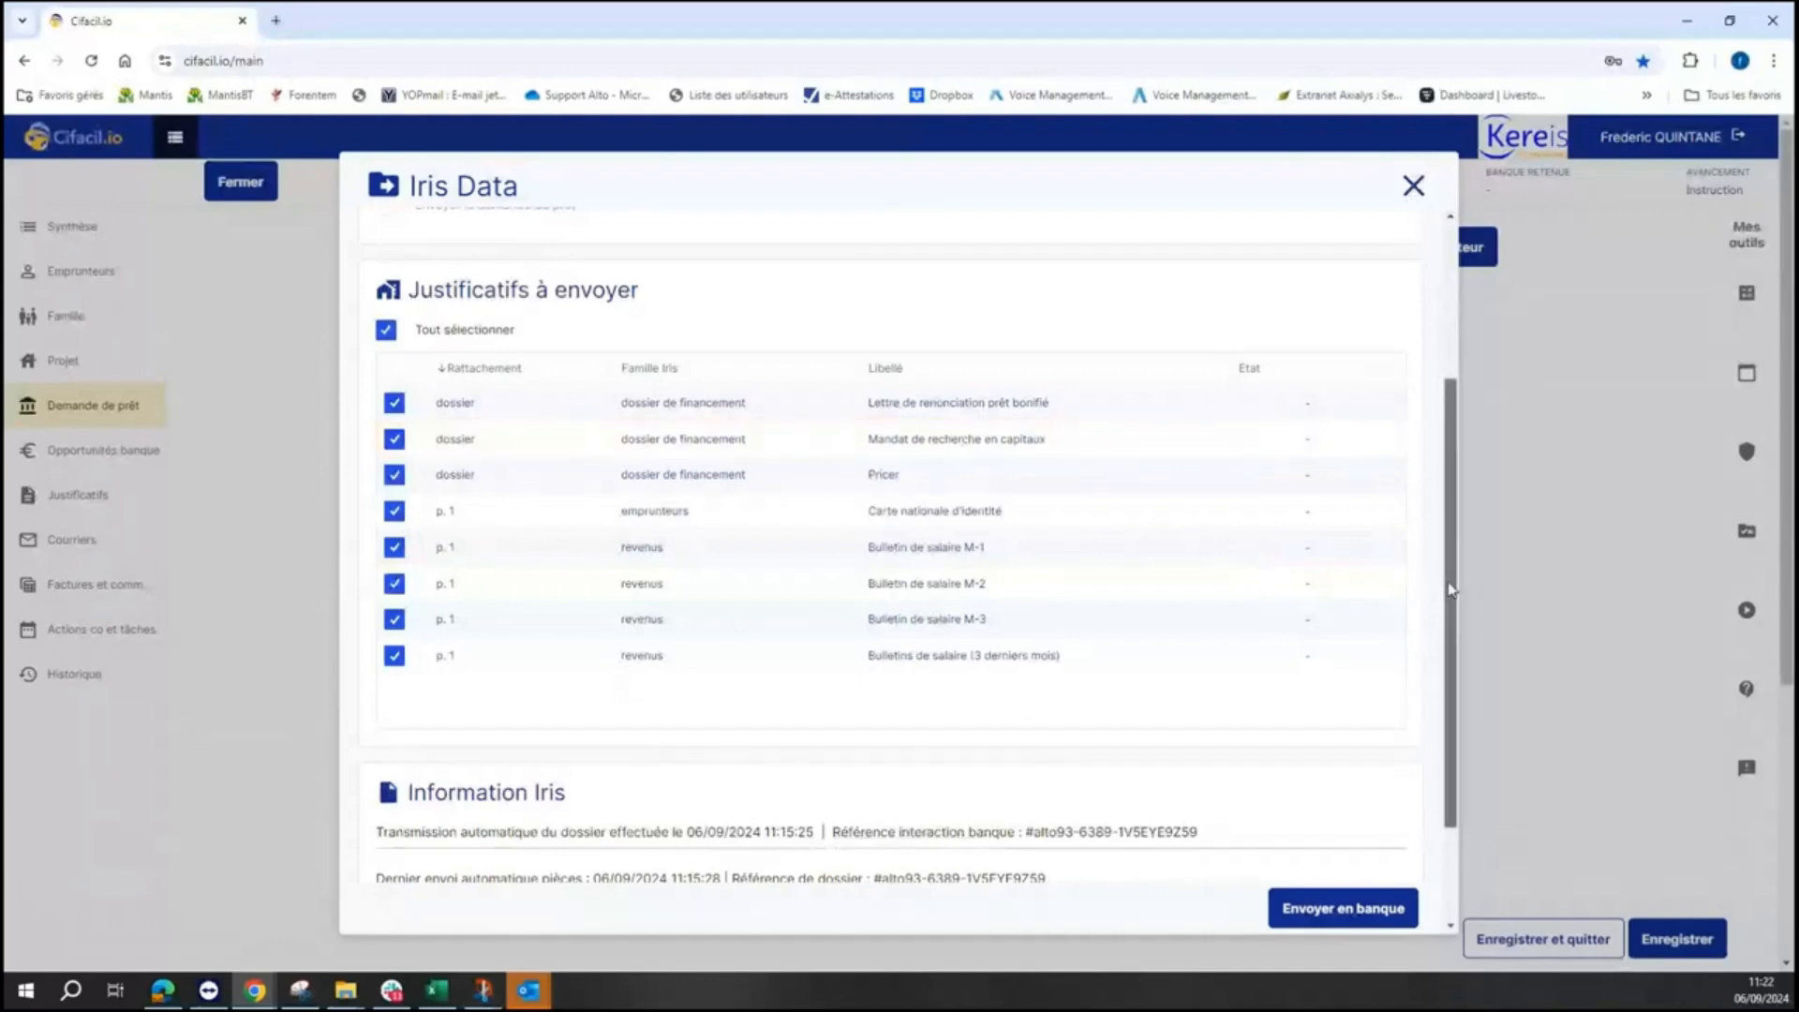
scroll(1437, 586, down, 2)
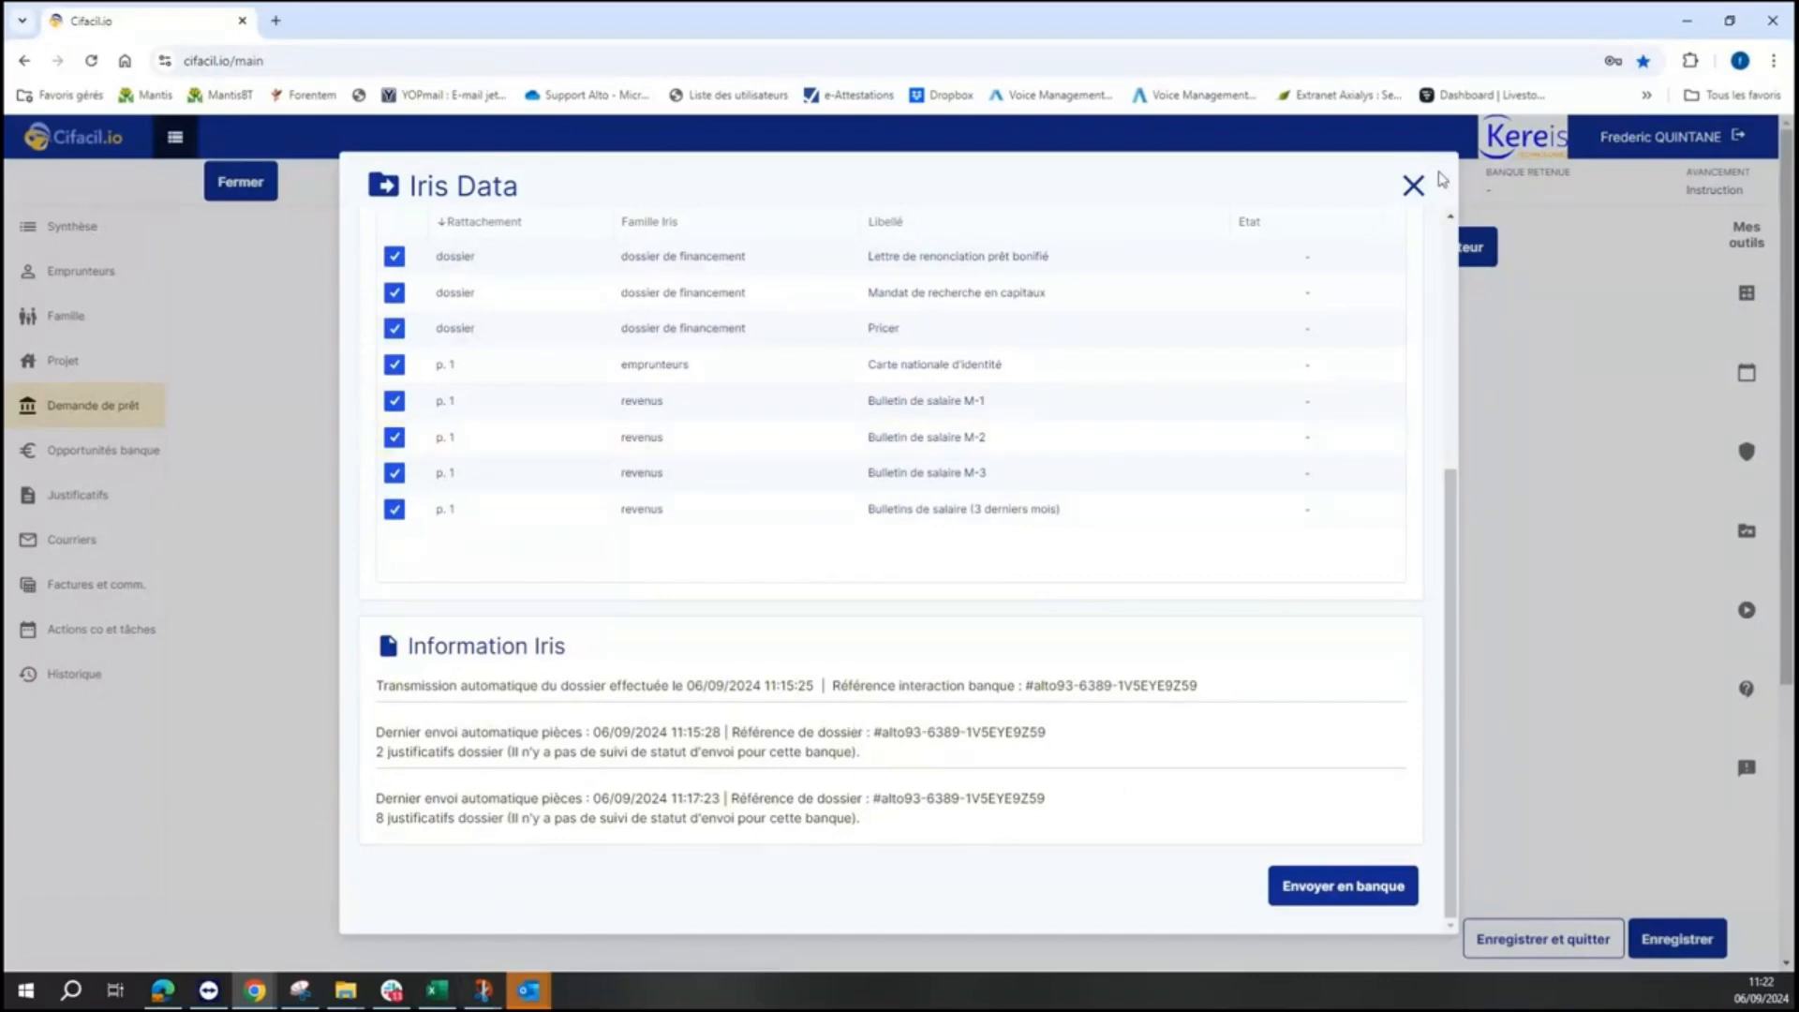
click(1413, 186)
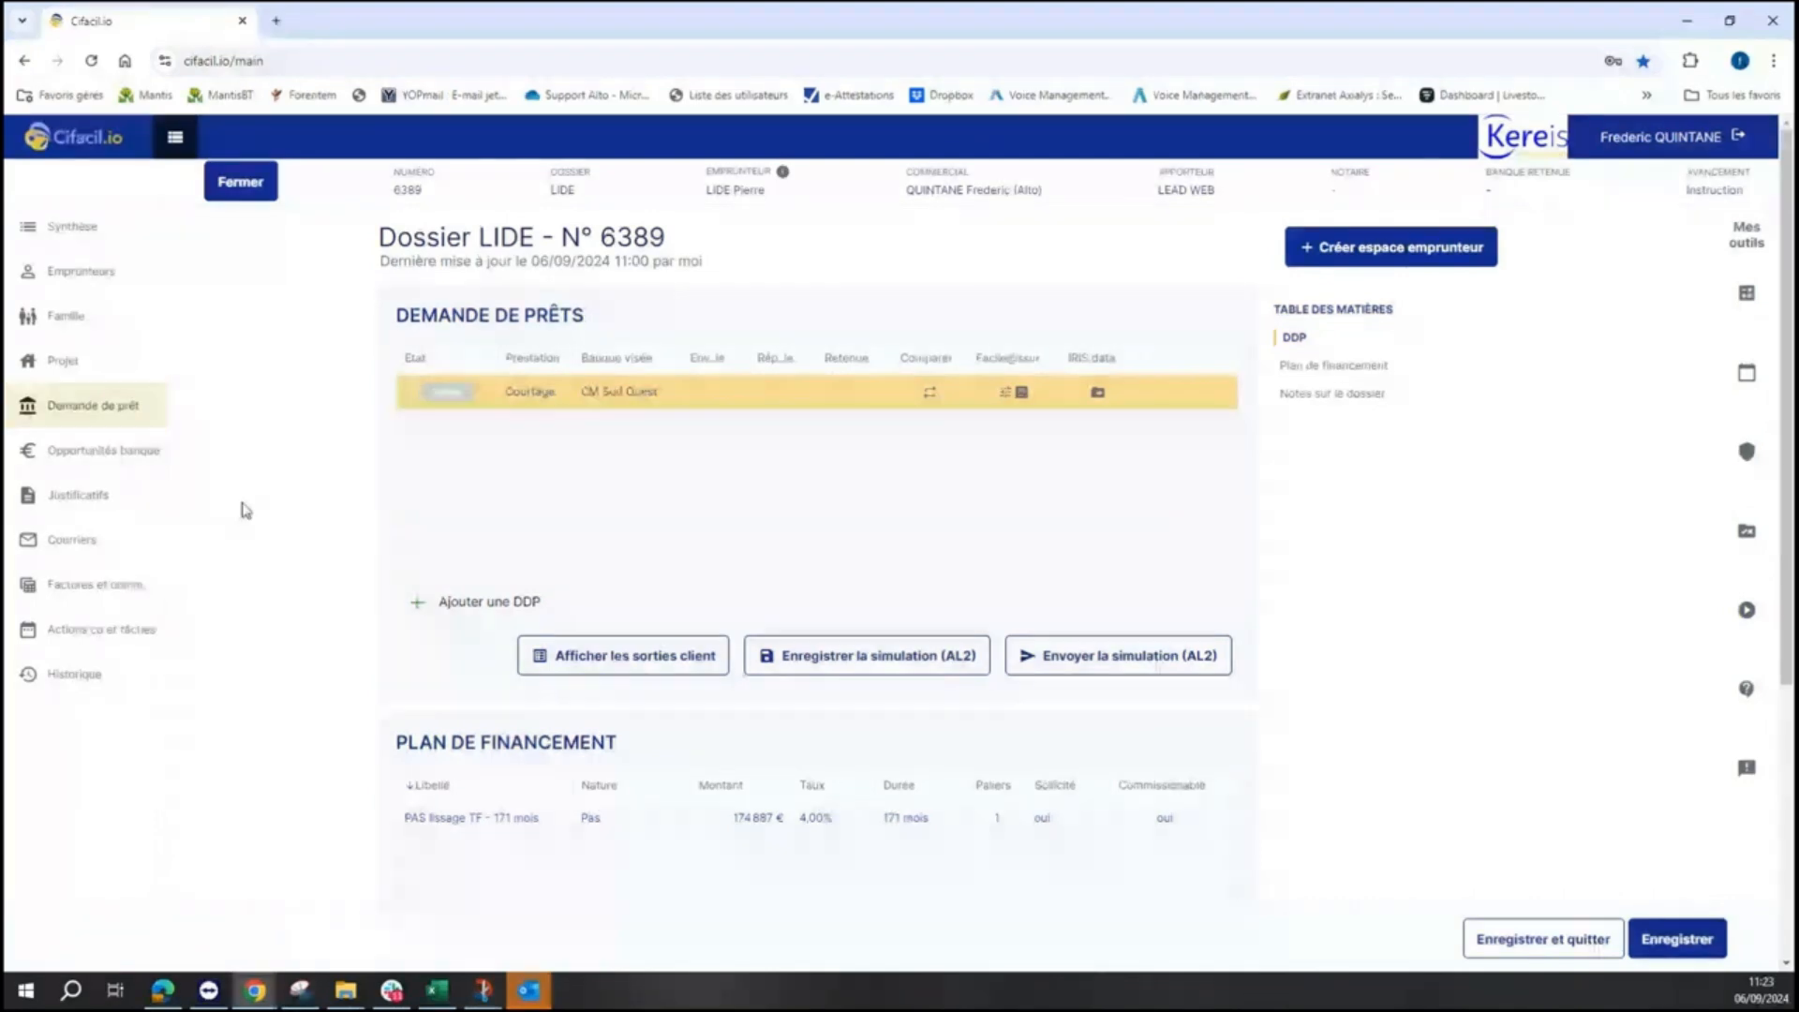
- Filter dossier LIDE's justificatifs to Dossier de fi. documents, then close the dossier
click(99, 502)
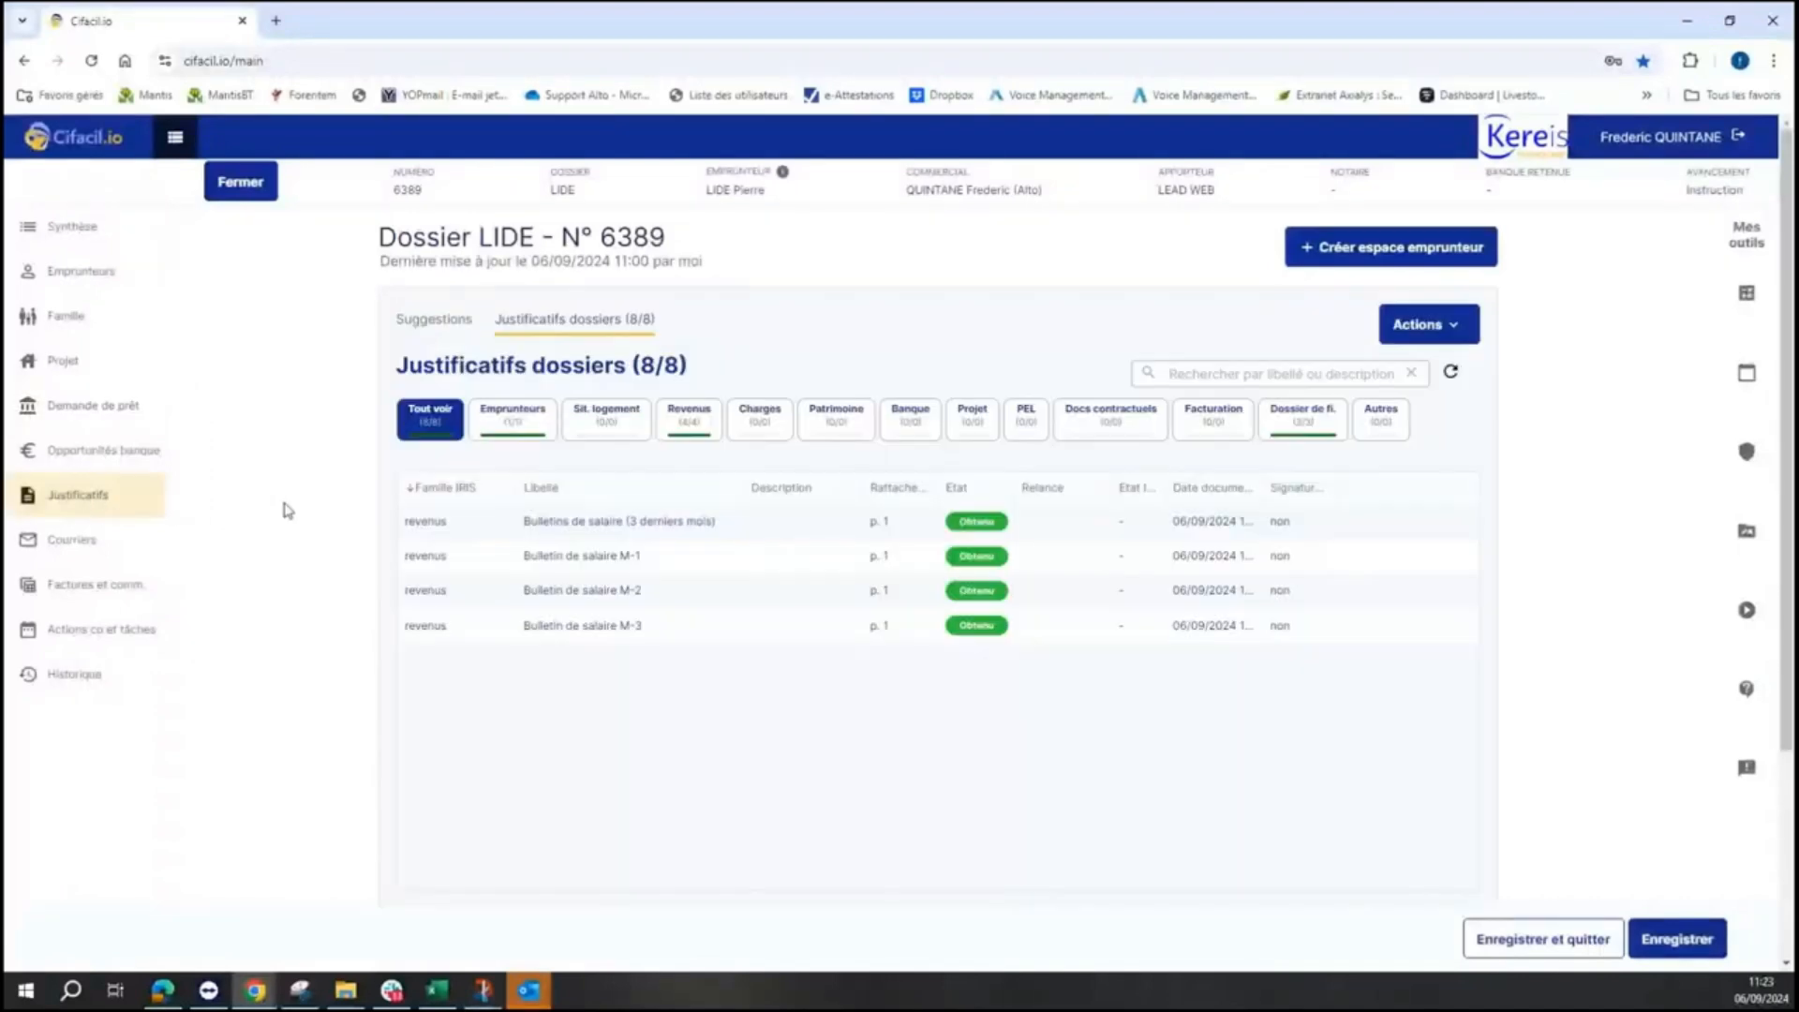
click(1299, 434)
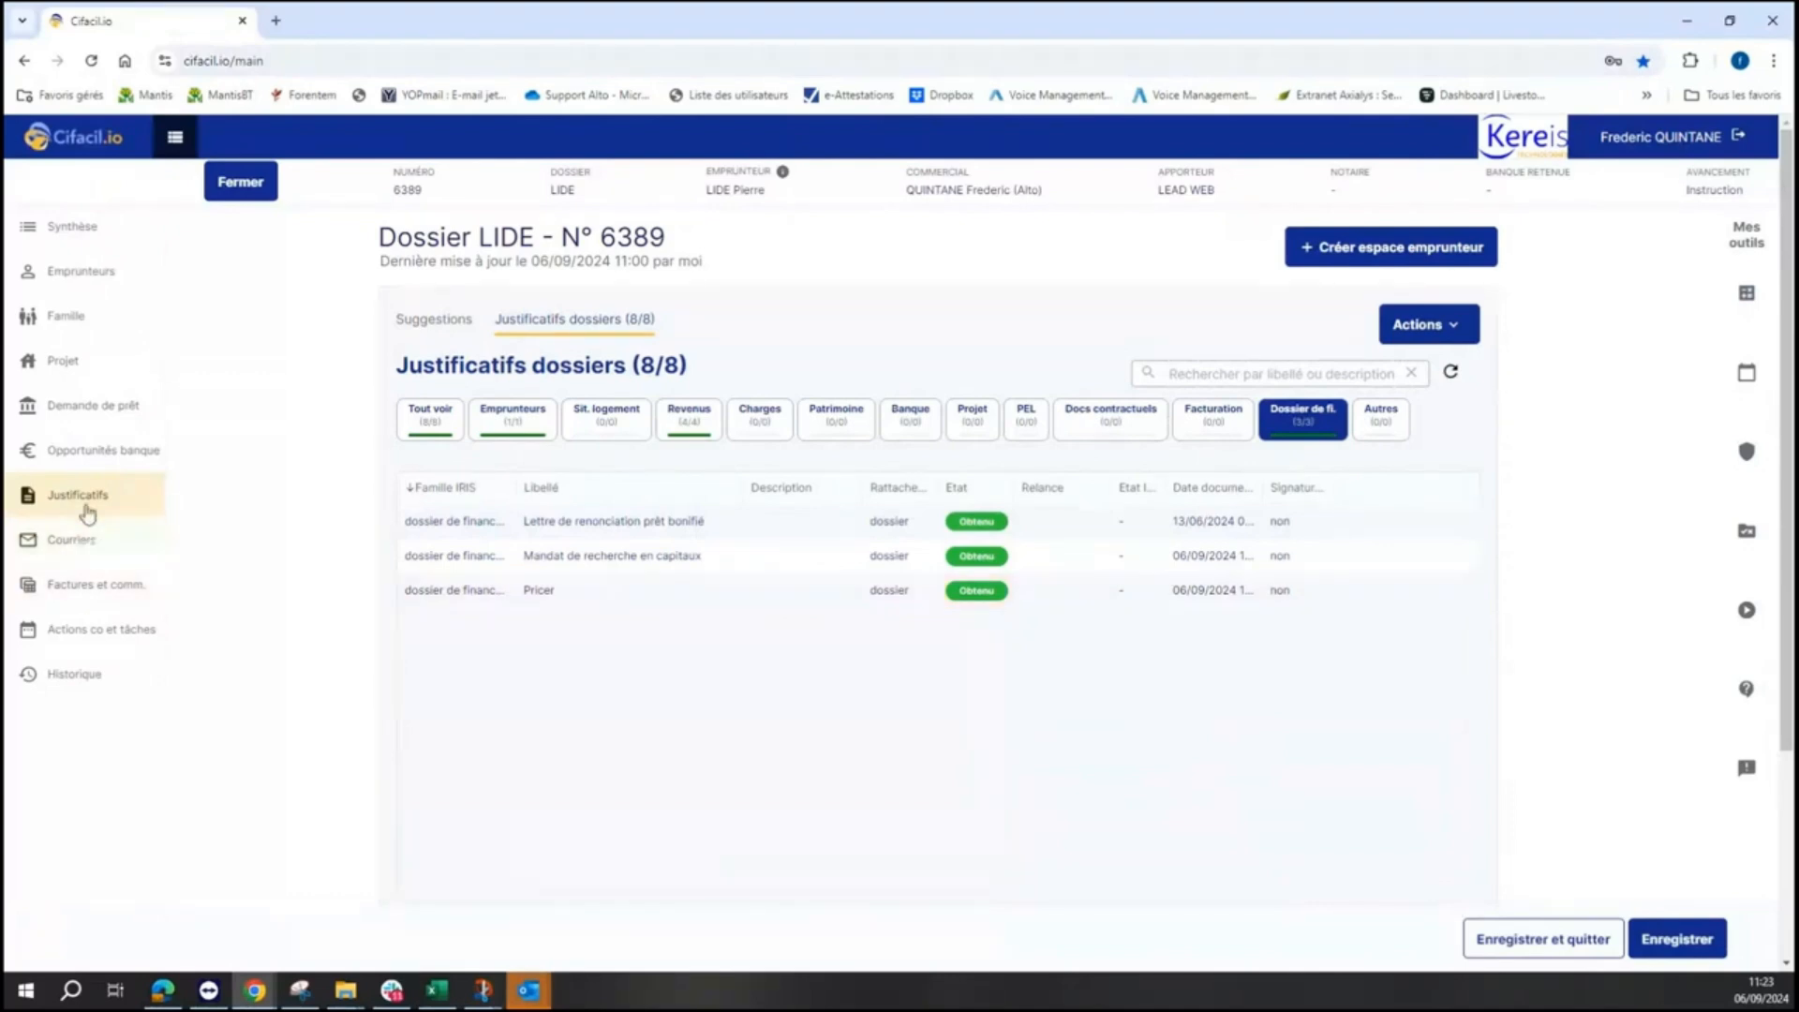
click(236, 179)
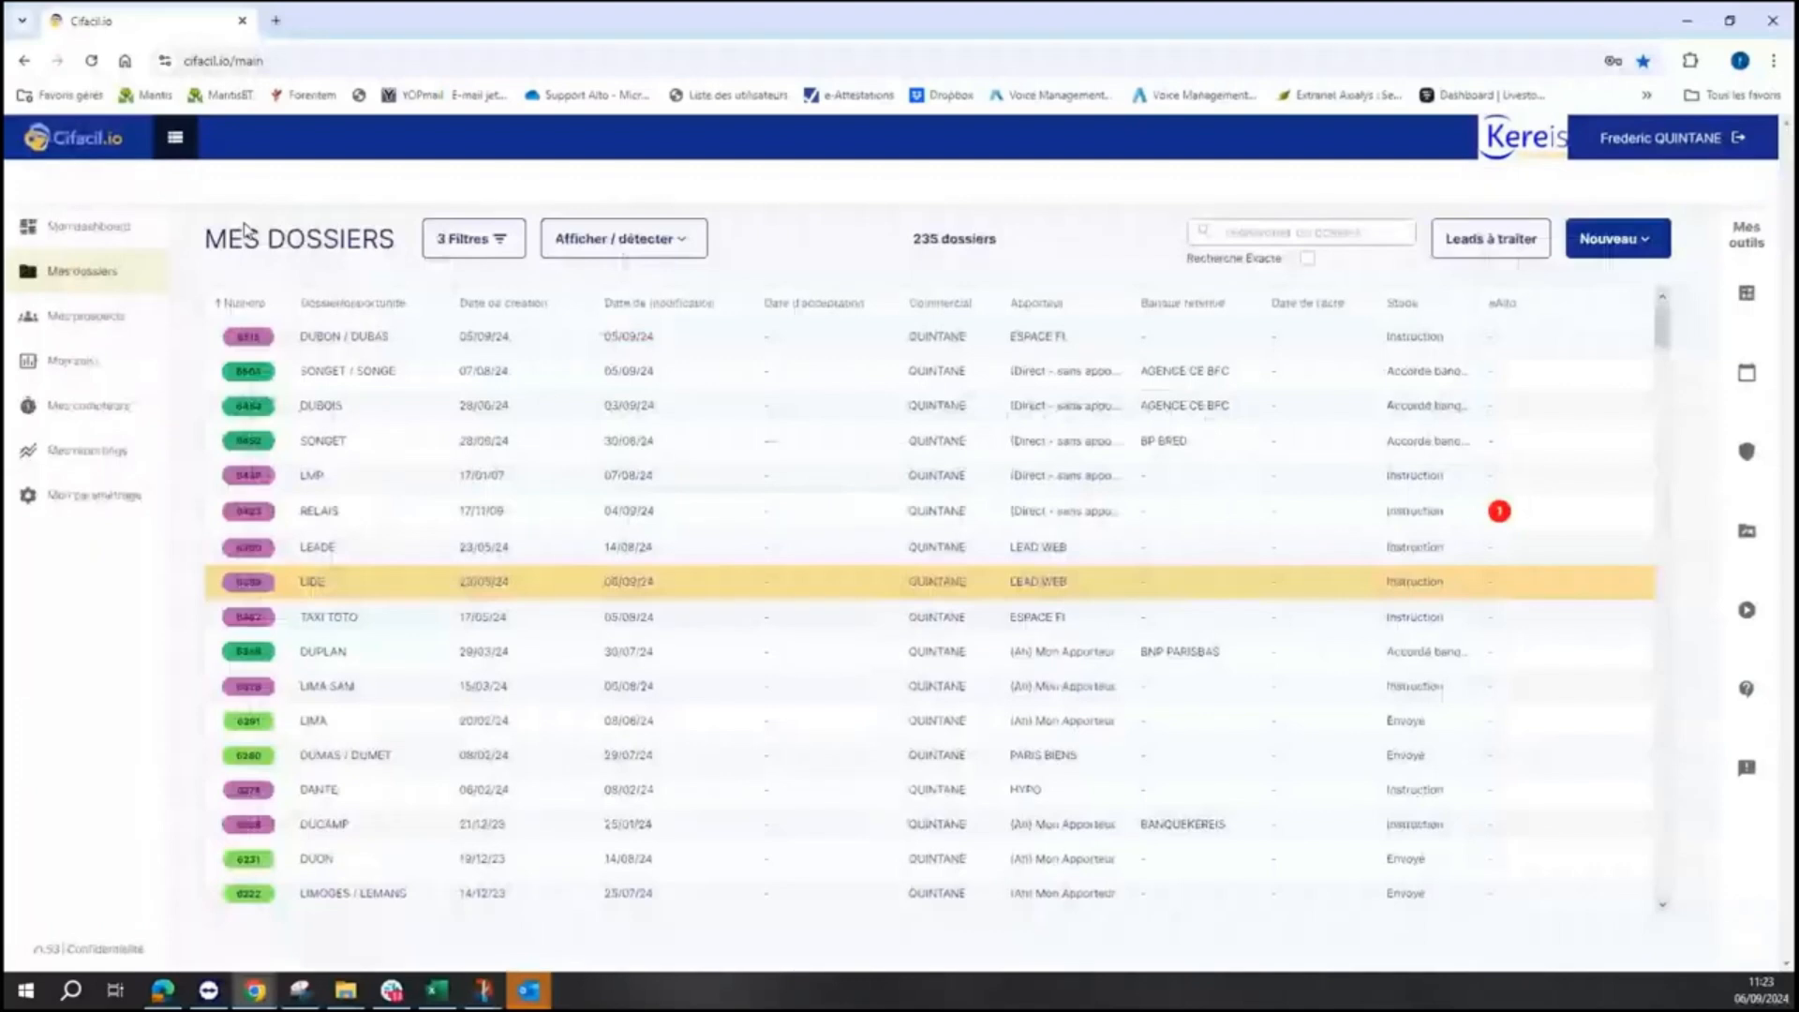
- From Mon paramétrage > Ma relation client > Justificatifs, start the Ajouter un justificatif form
click(100, 504)
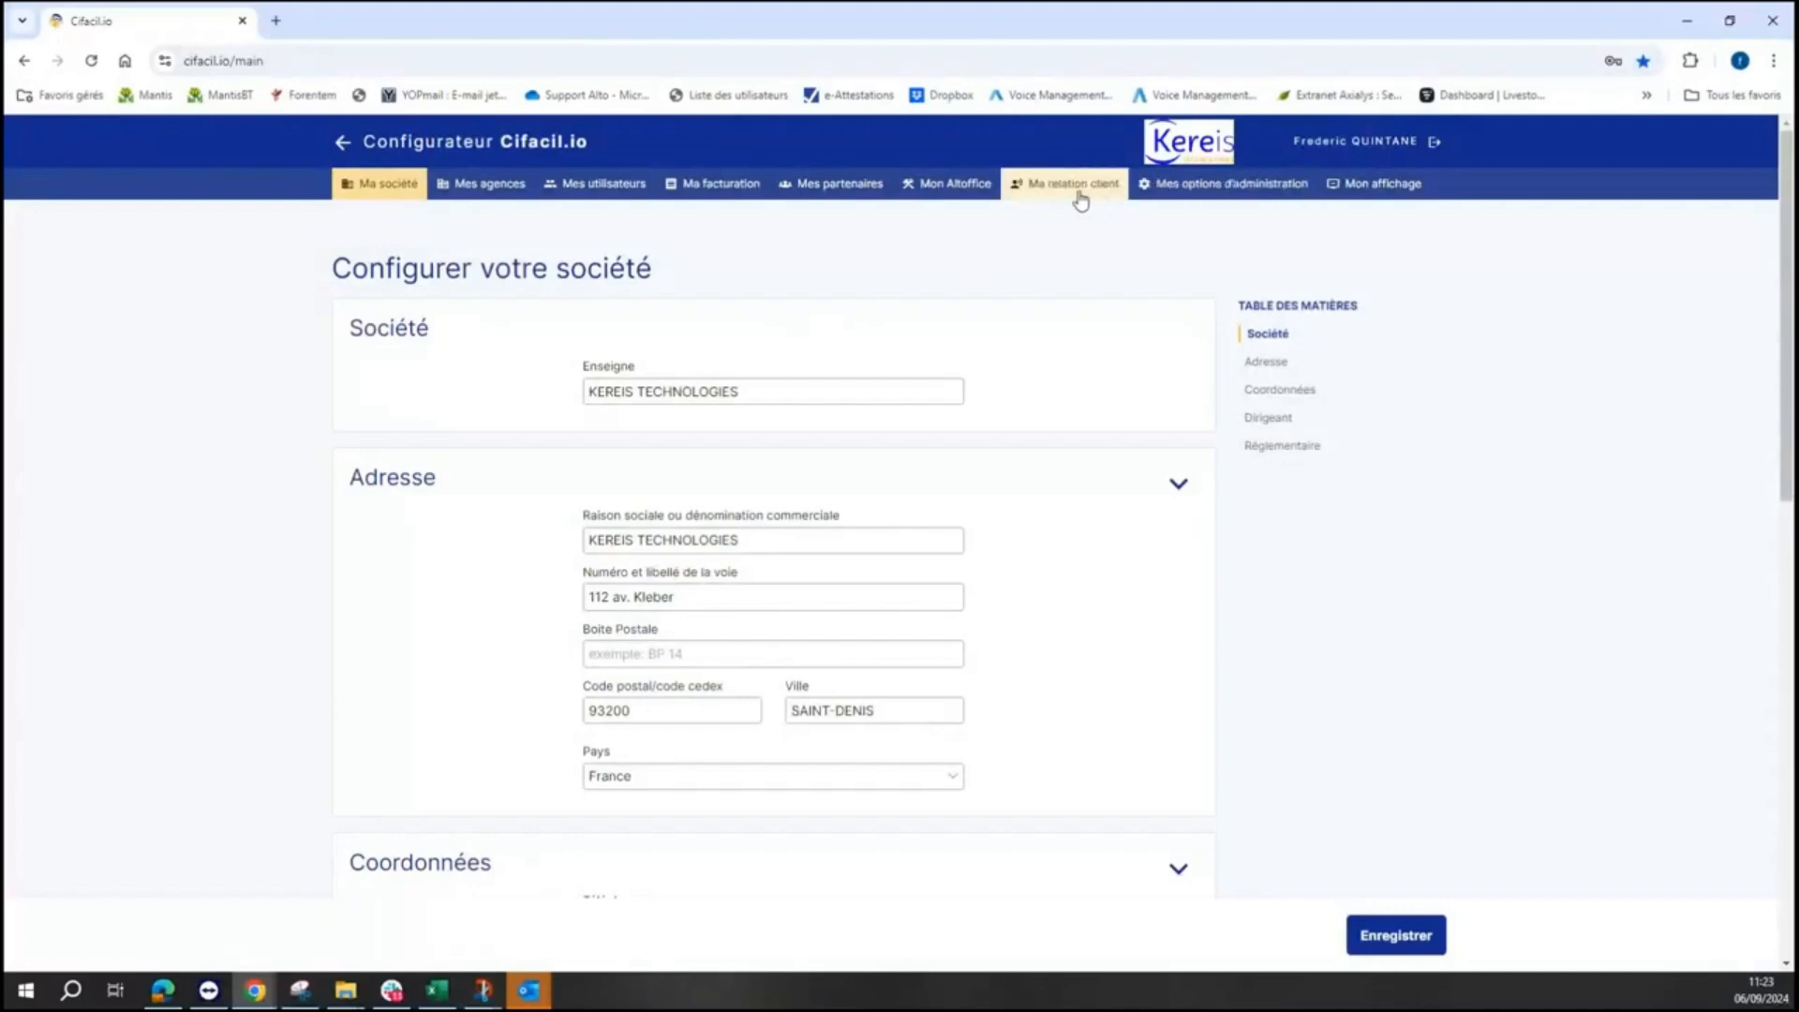
mouse_move(1080, 197)
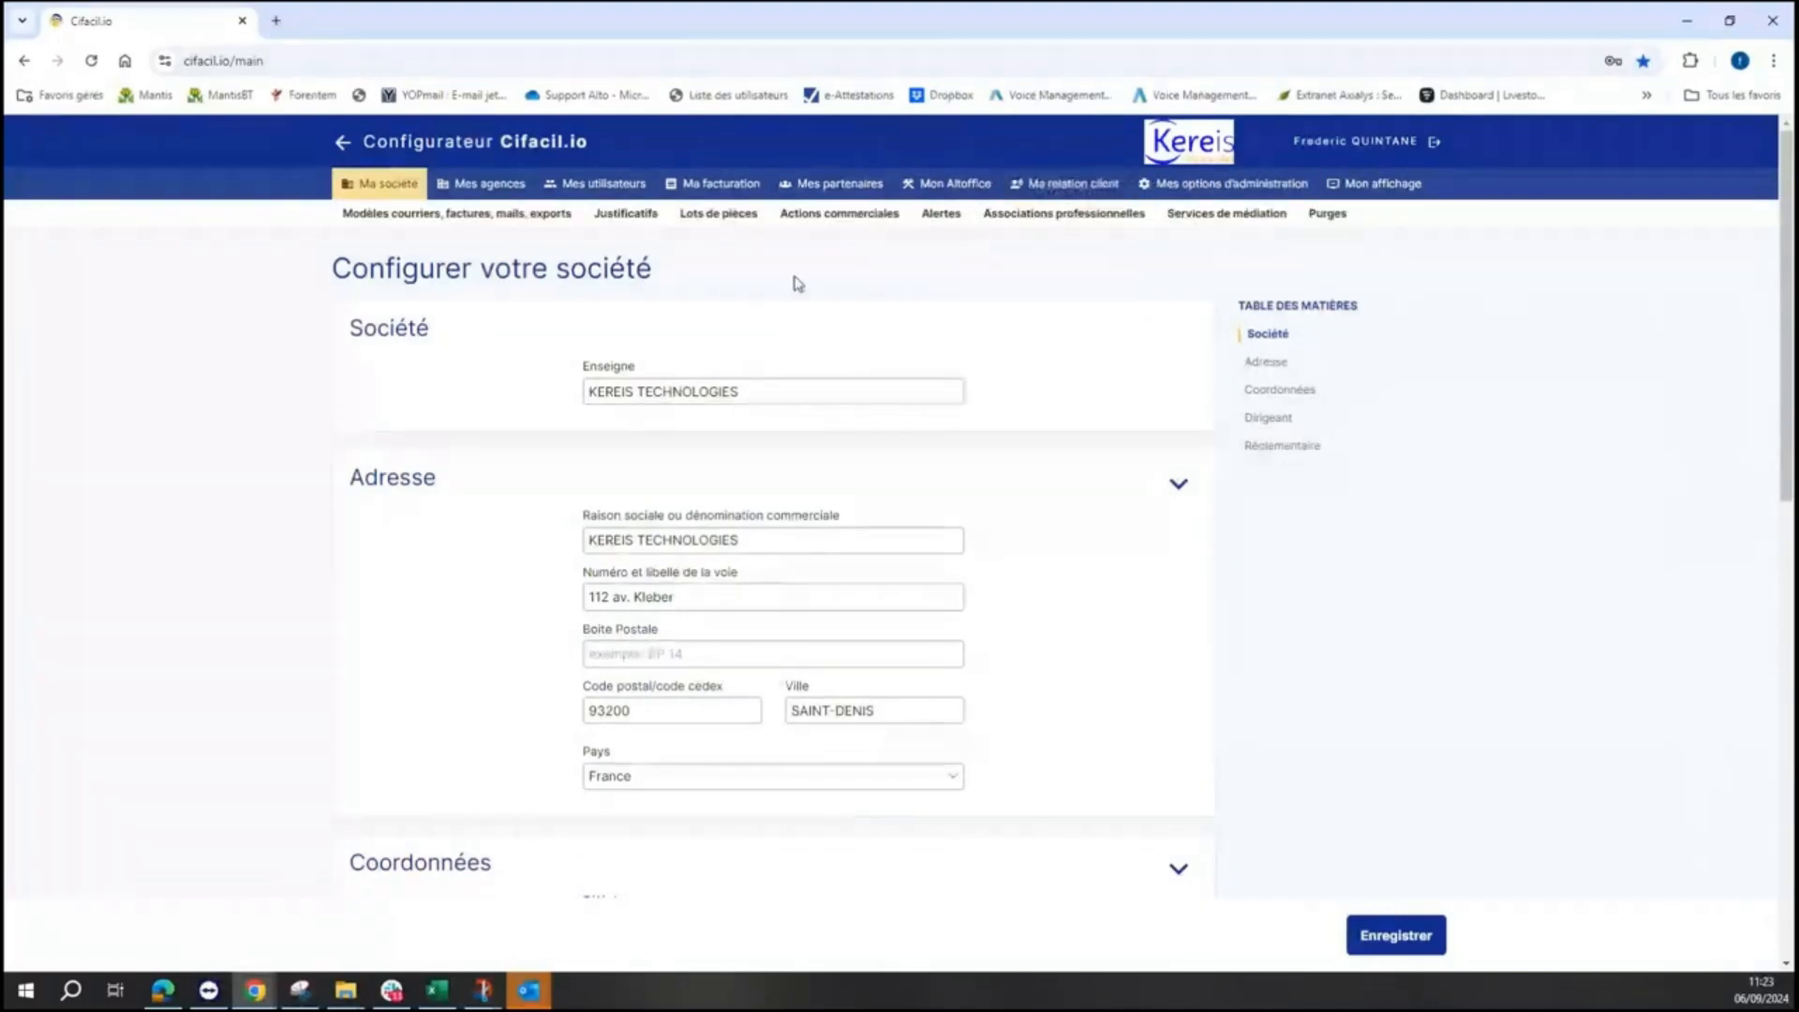
click(625, 221)
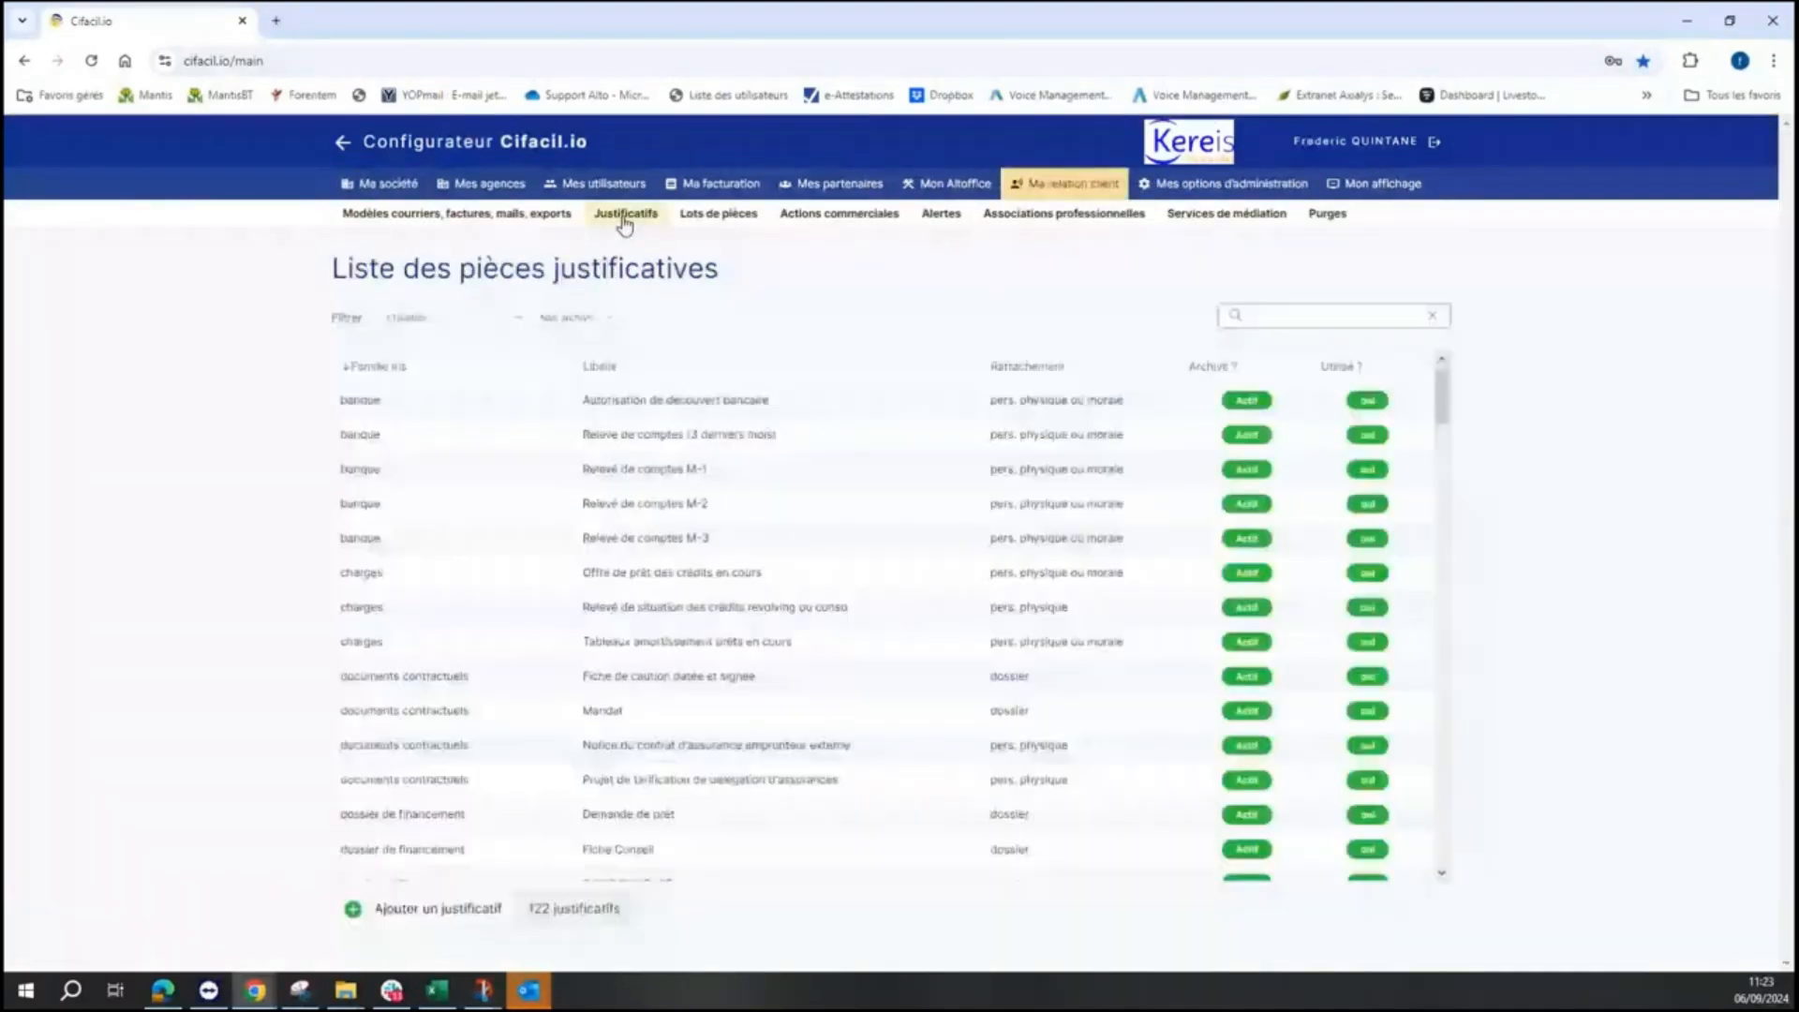
click(445, 908)
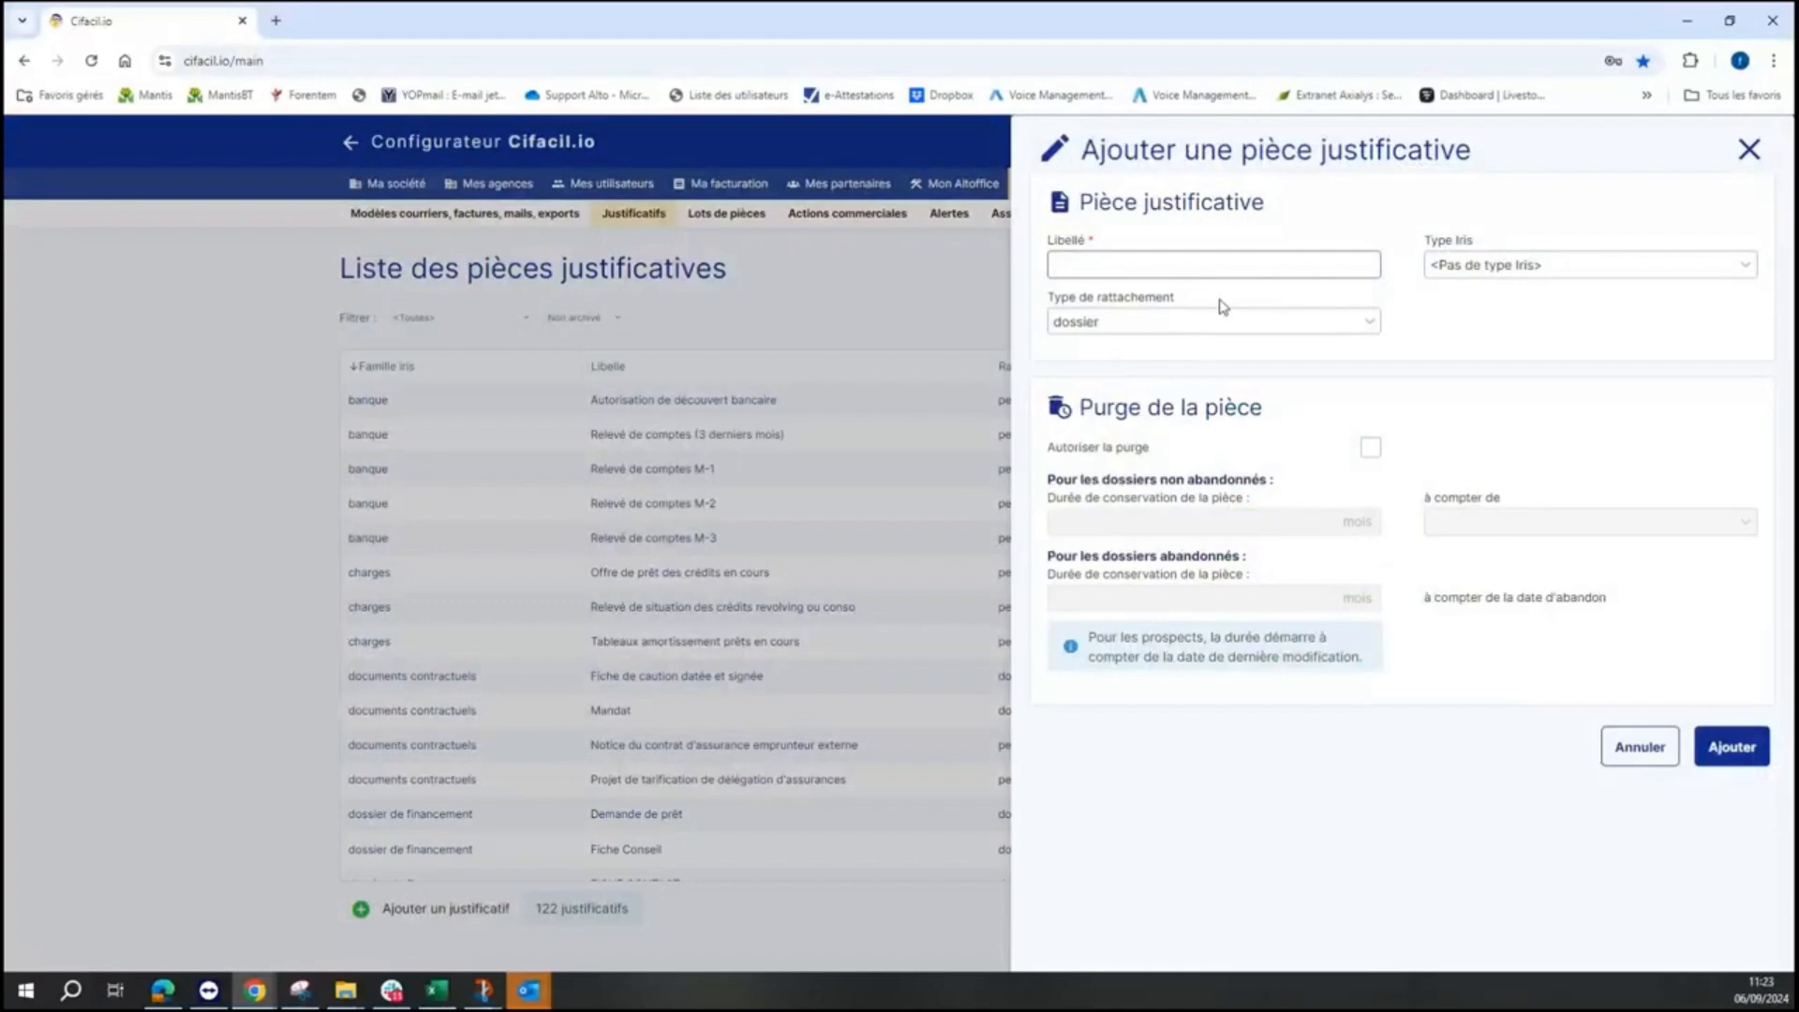
- Enter 'Fiche de synthèse' as the new justificatif's Libellé, fixing the accent via spelling suggestions
text(Fiche de synthese)
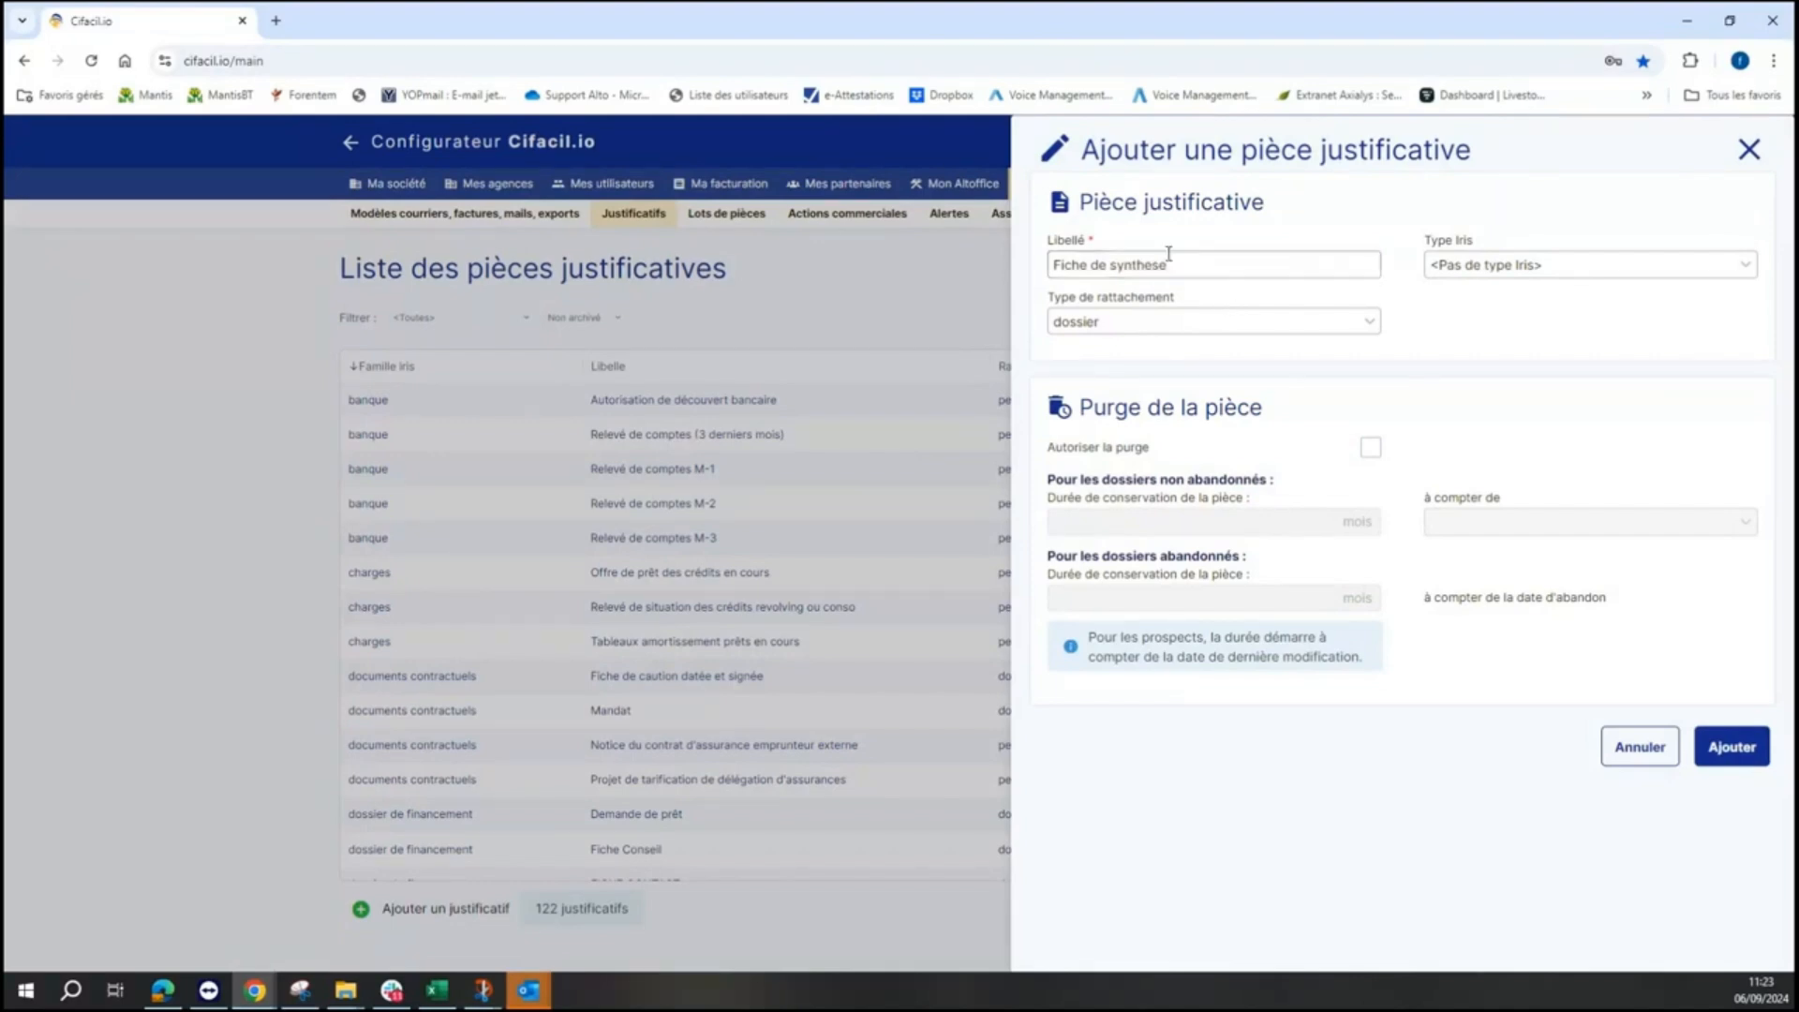
right_click(1162, 270)
click(1150, 275)
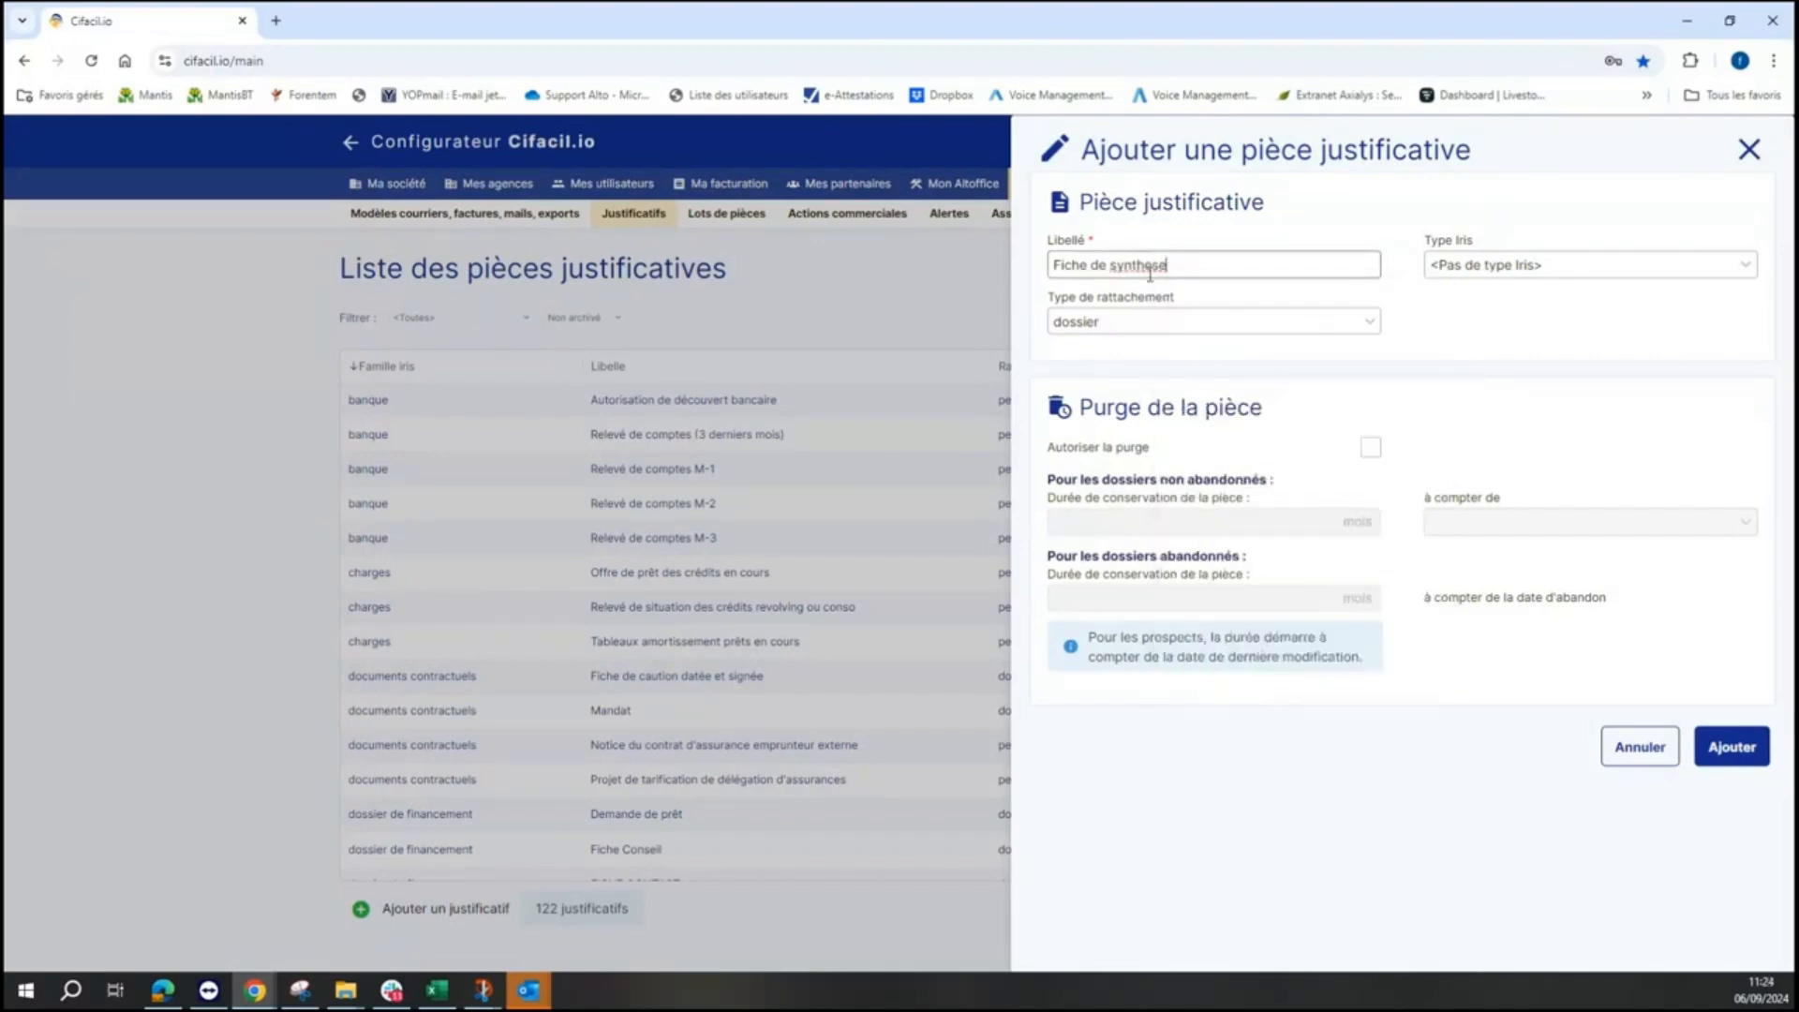
right_click(1150, 271)
click(1162, 291)
- Set Type Iris to 'dossier de financement - Demande de prêt', save, and return to Mes dossiers
click(1448, 275)
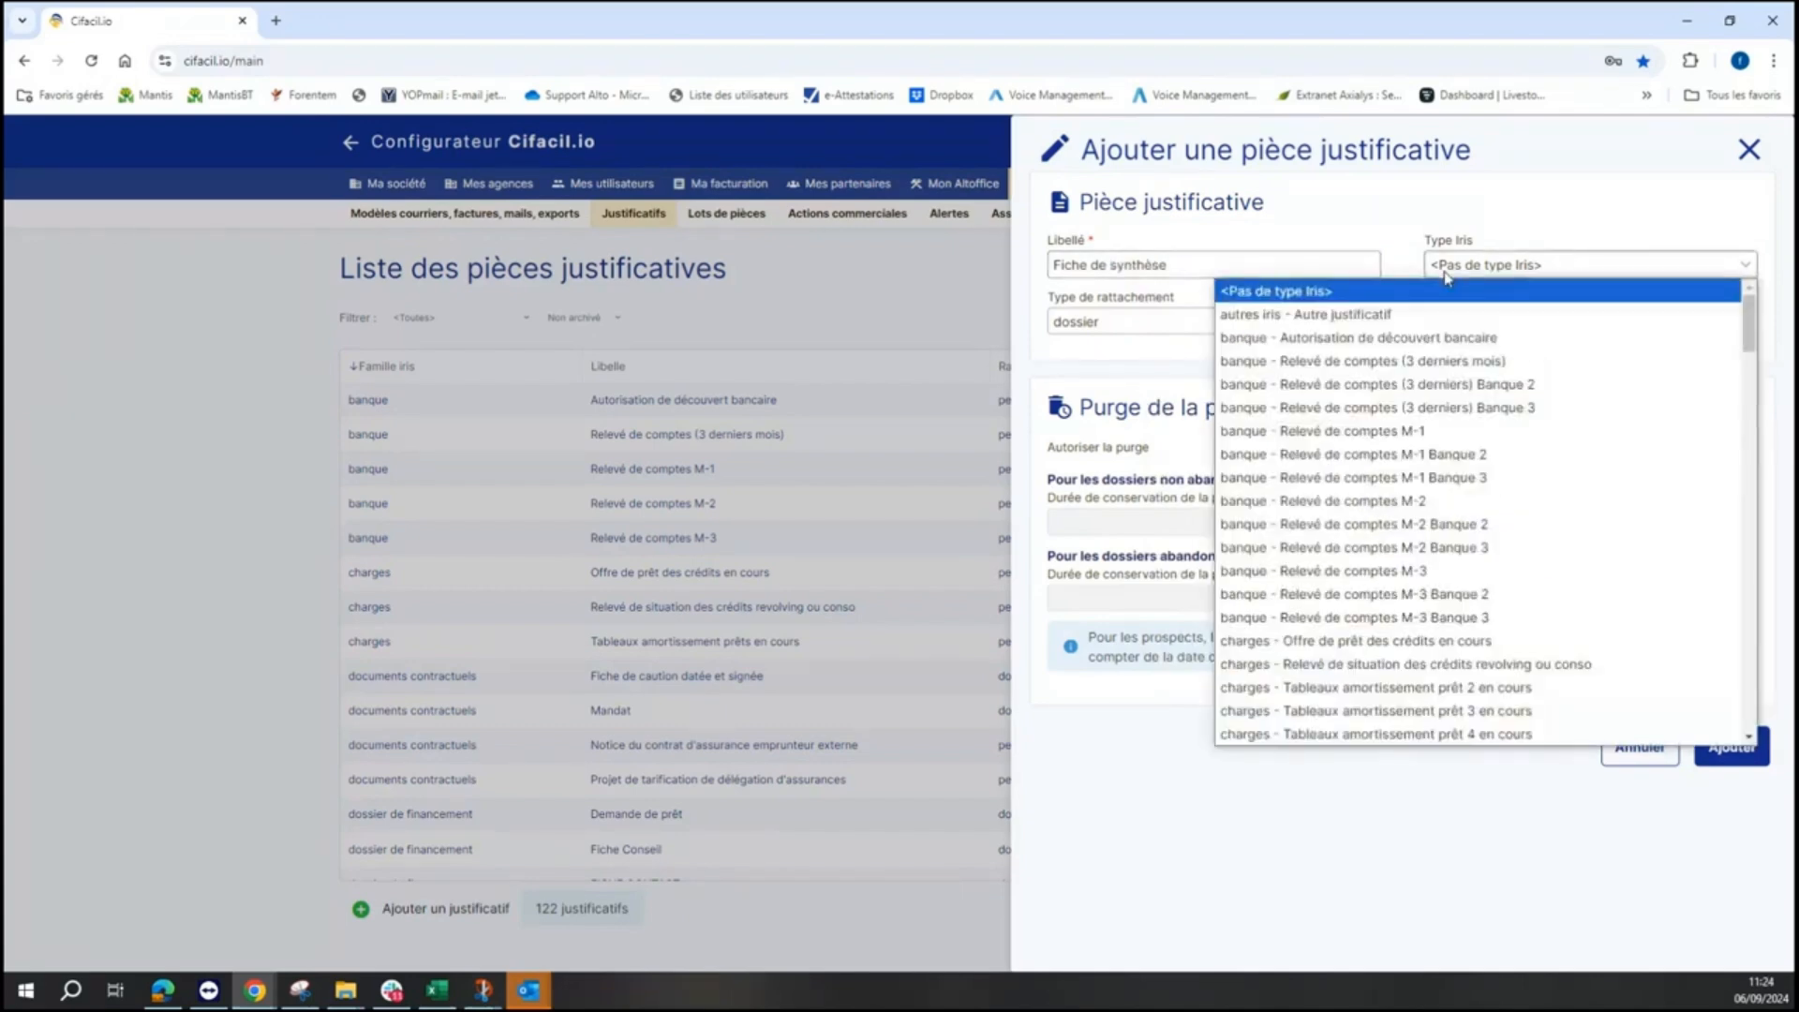
scroll(1493, 475, down, 4)
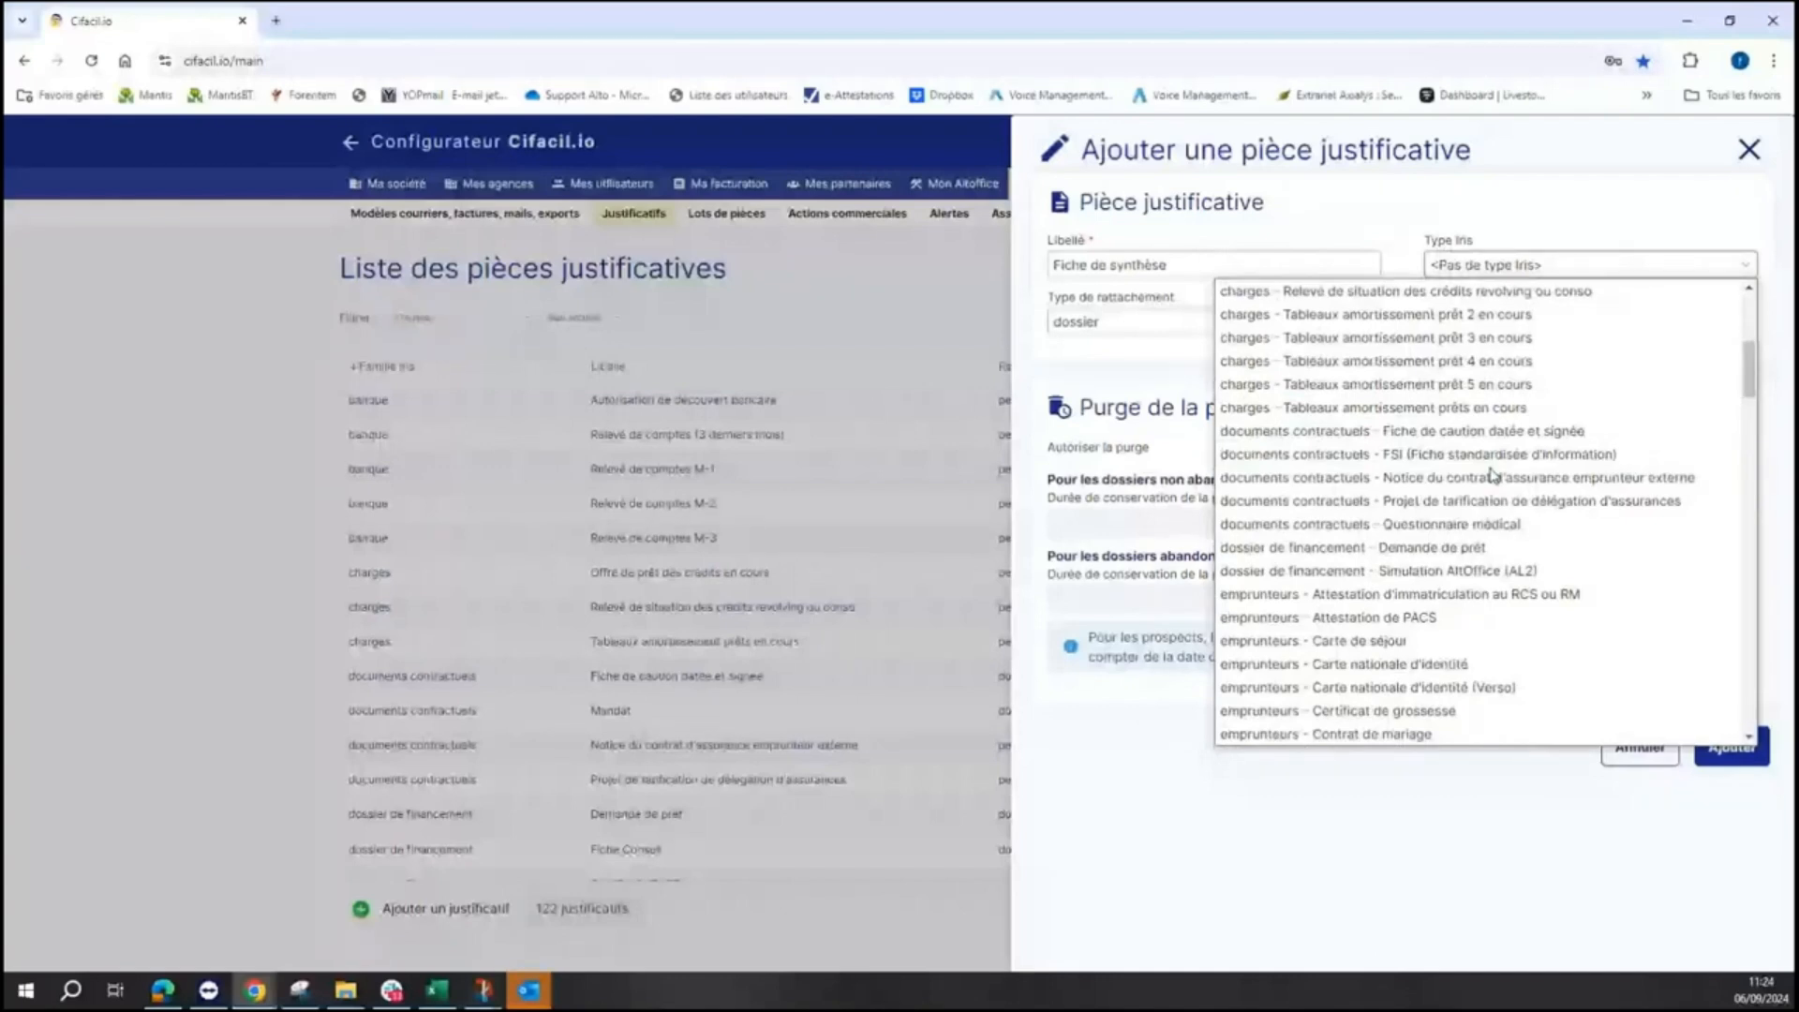
scroll(1493, 475, down, 4)
scroll(1493, 475, up, 2)
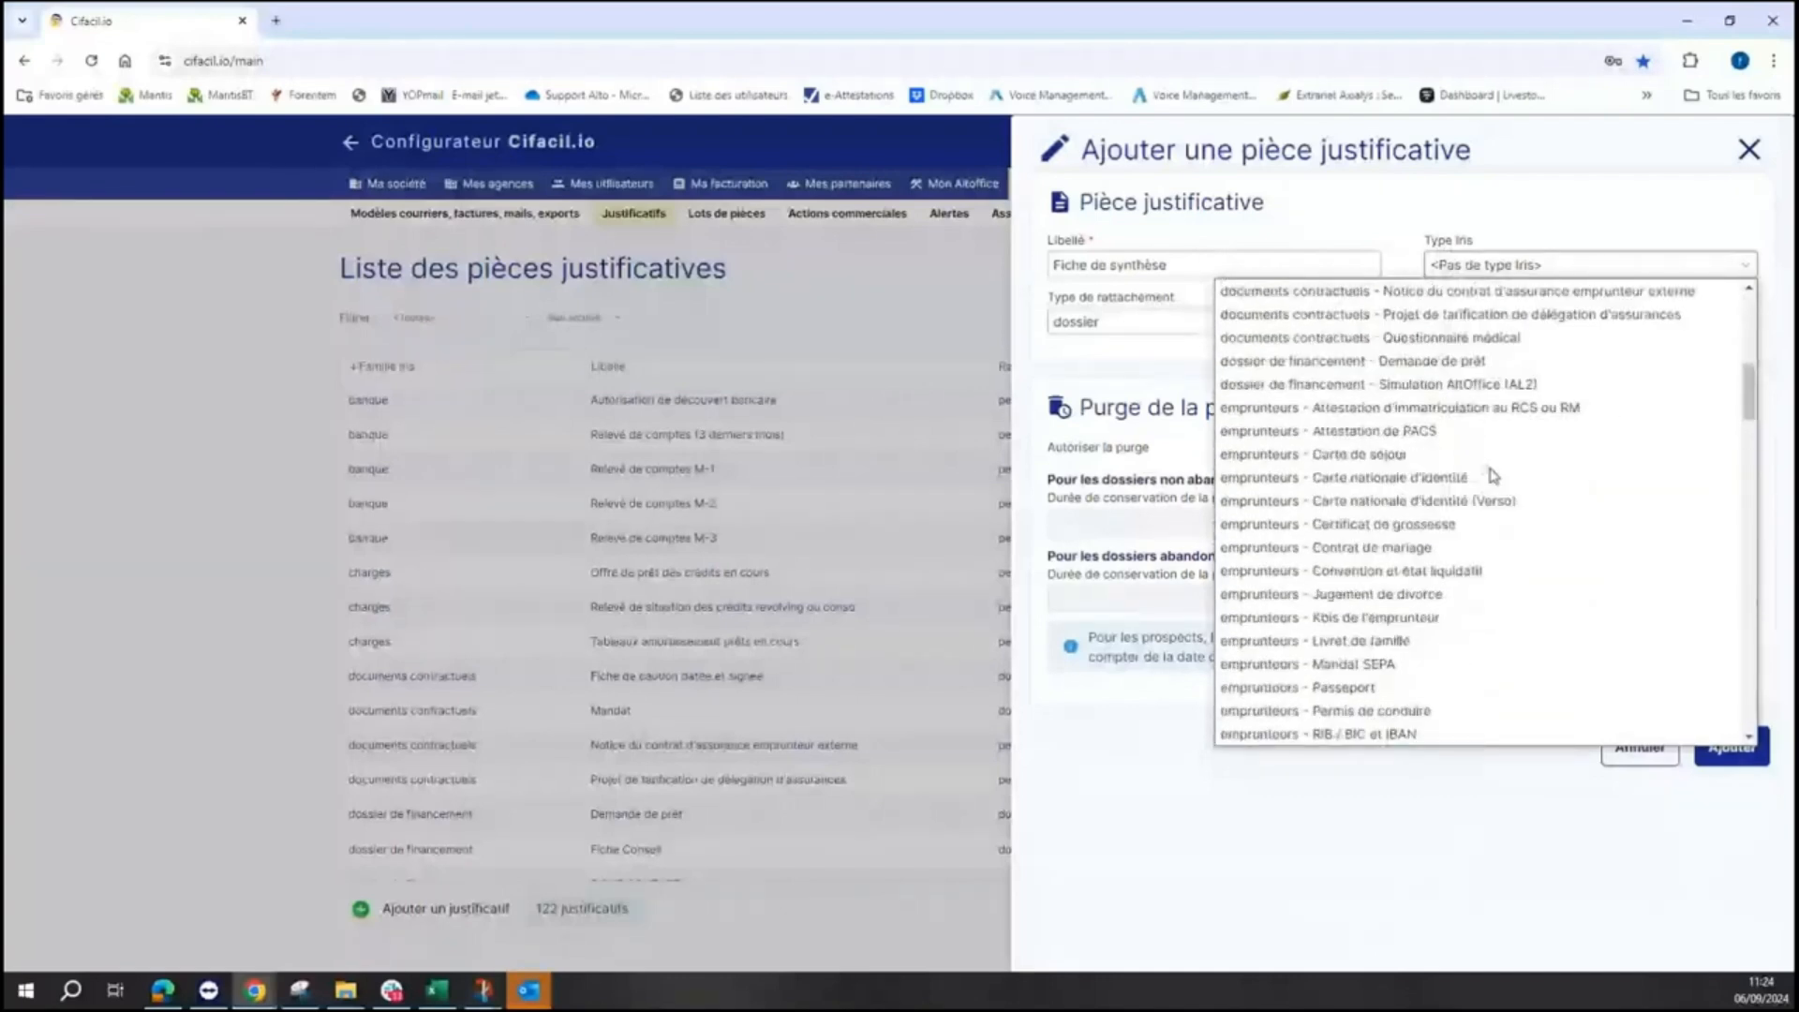
scroll(1493, 475, up, 2)
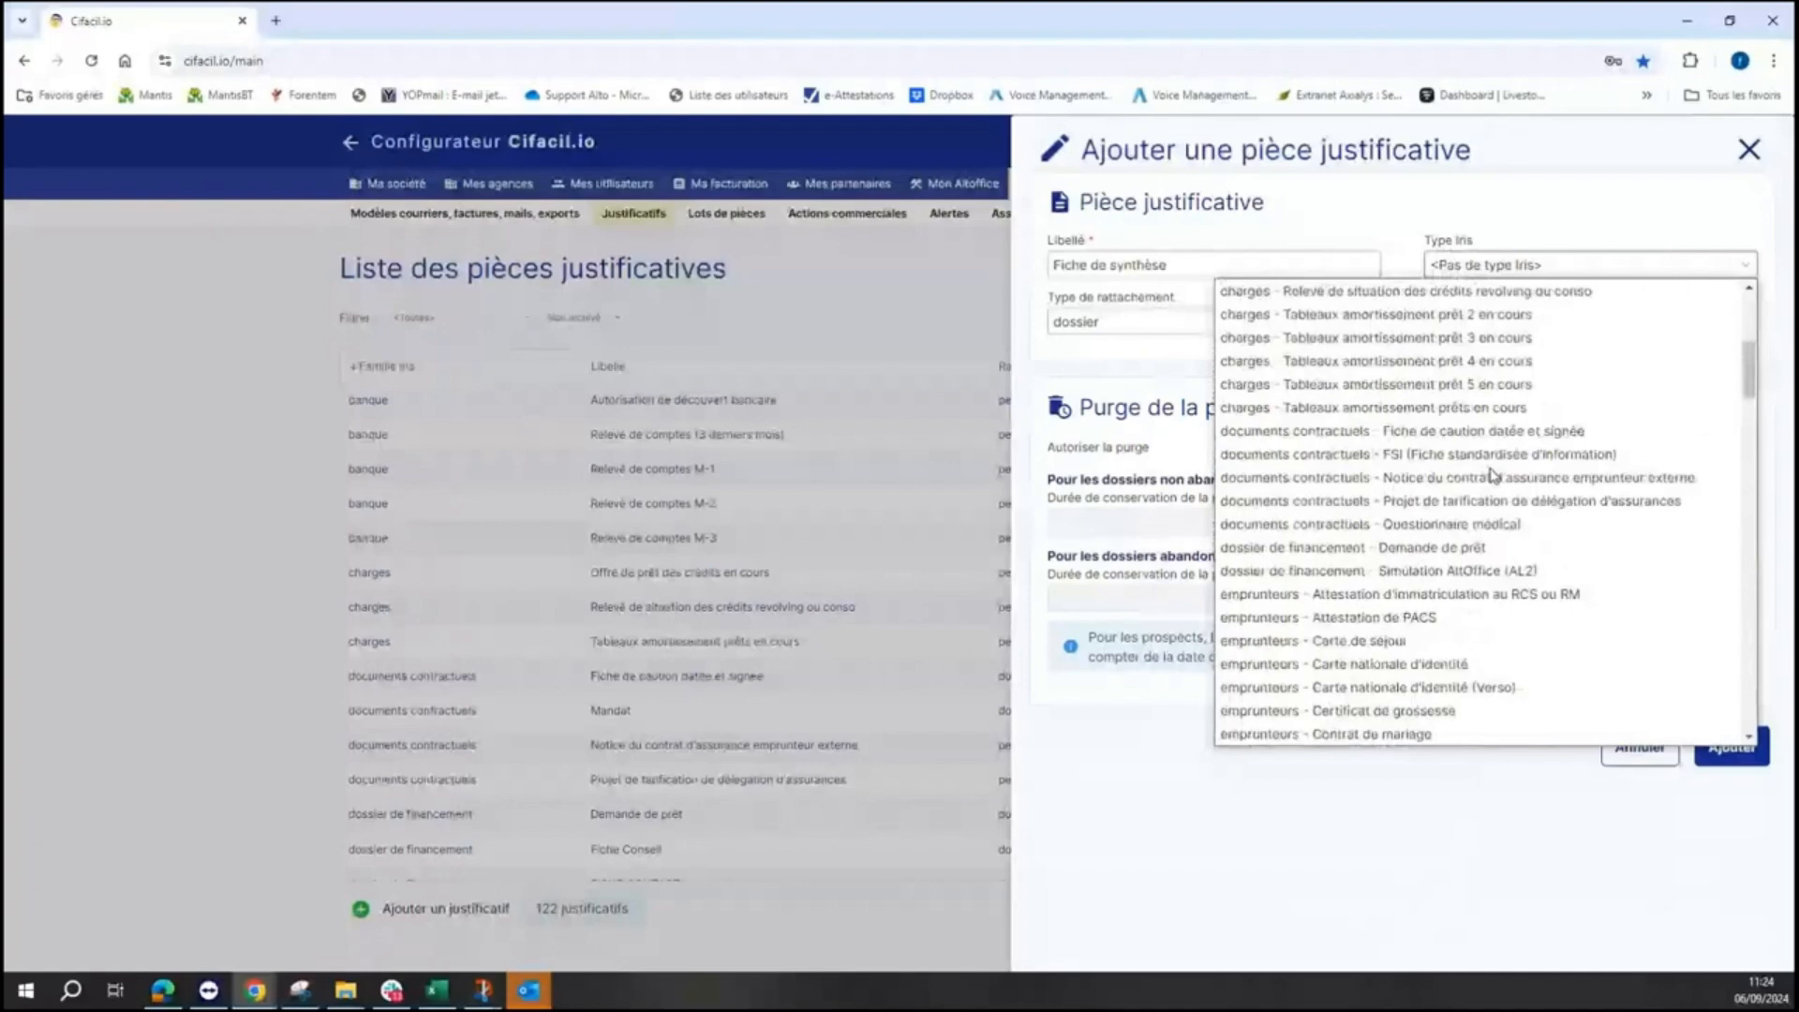
click(1458, 547)
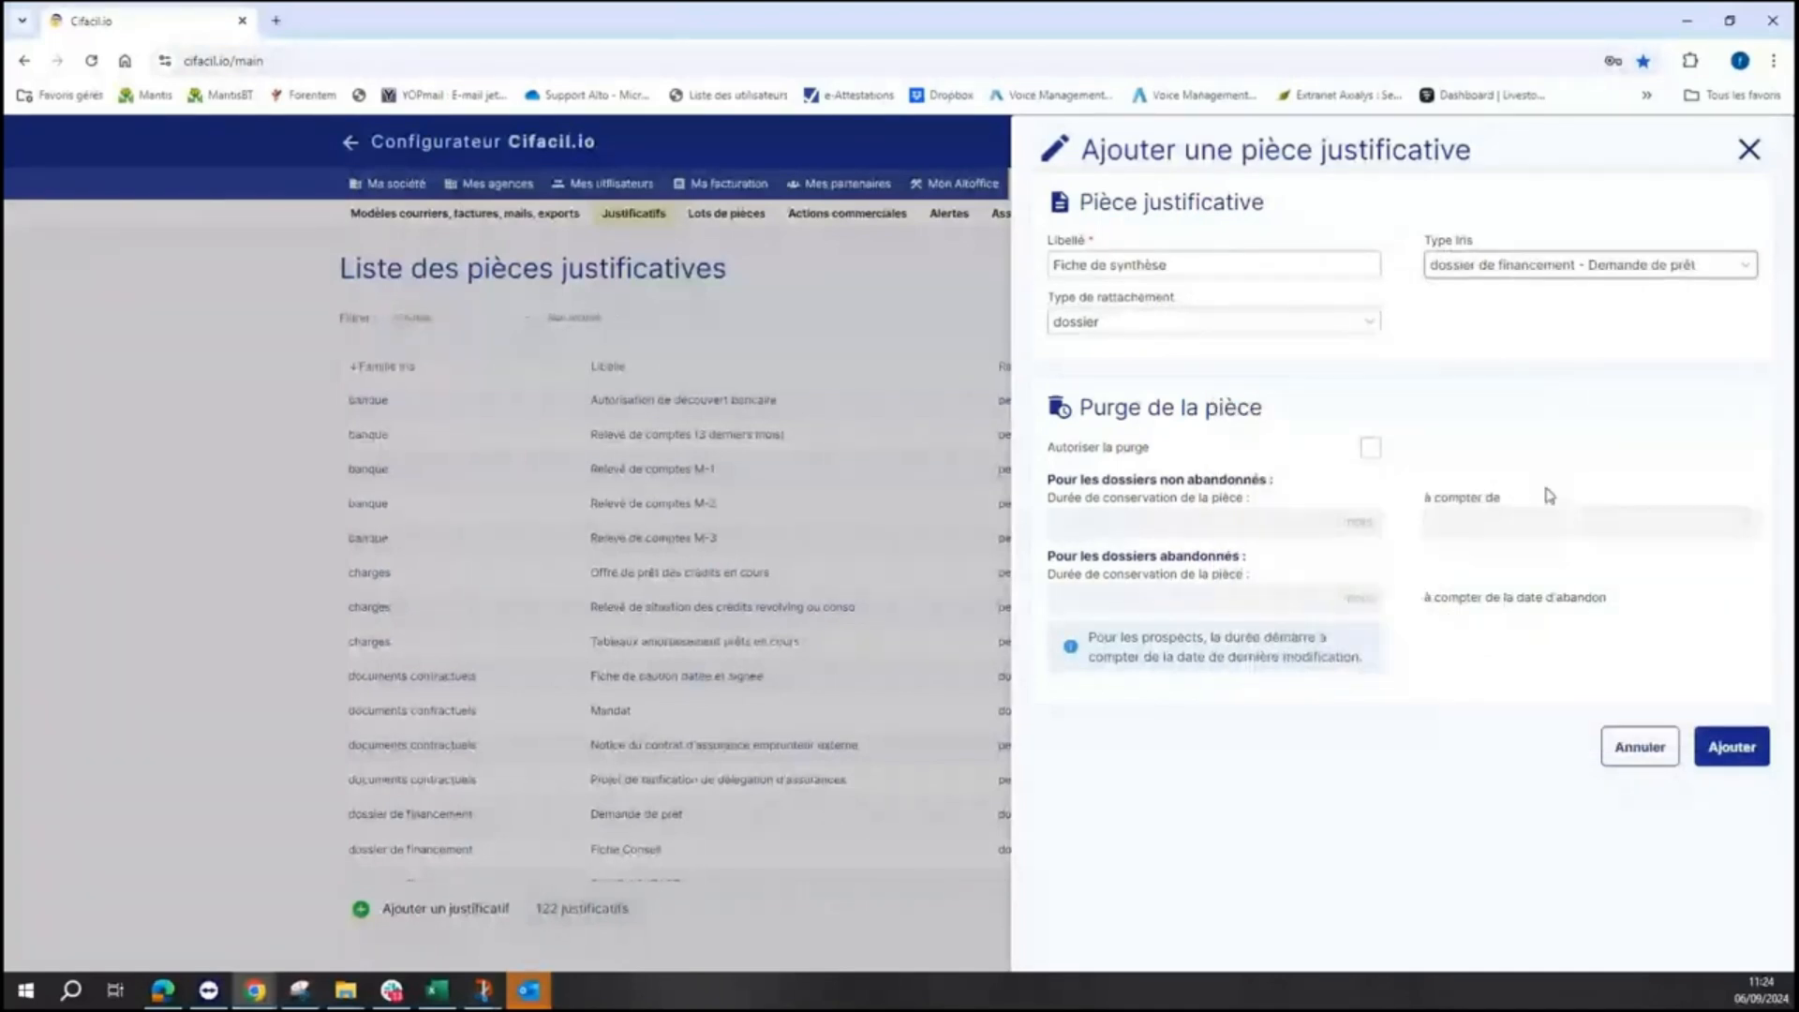
click(1725, 751)
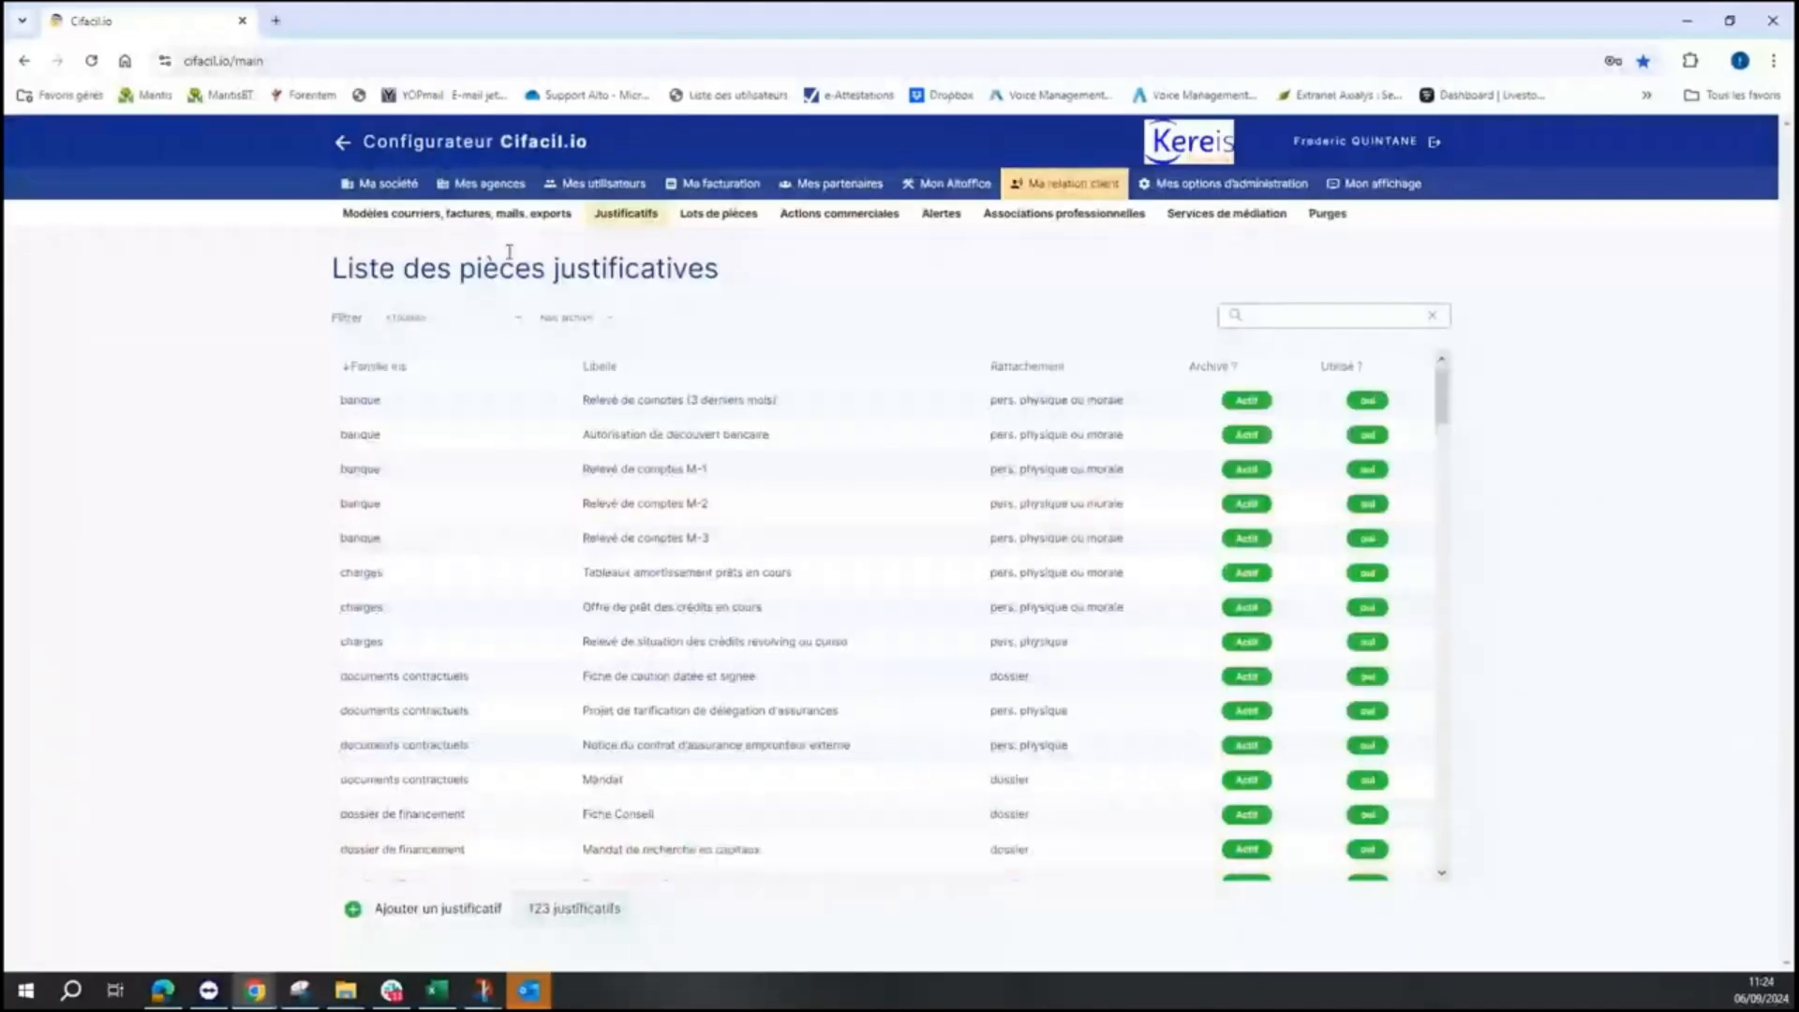
click(344, 144)
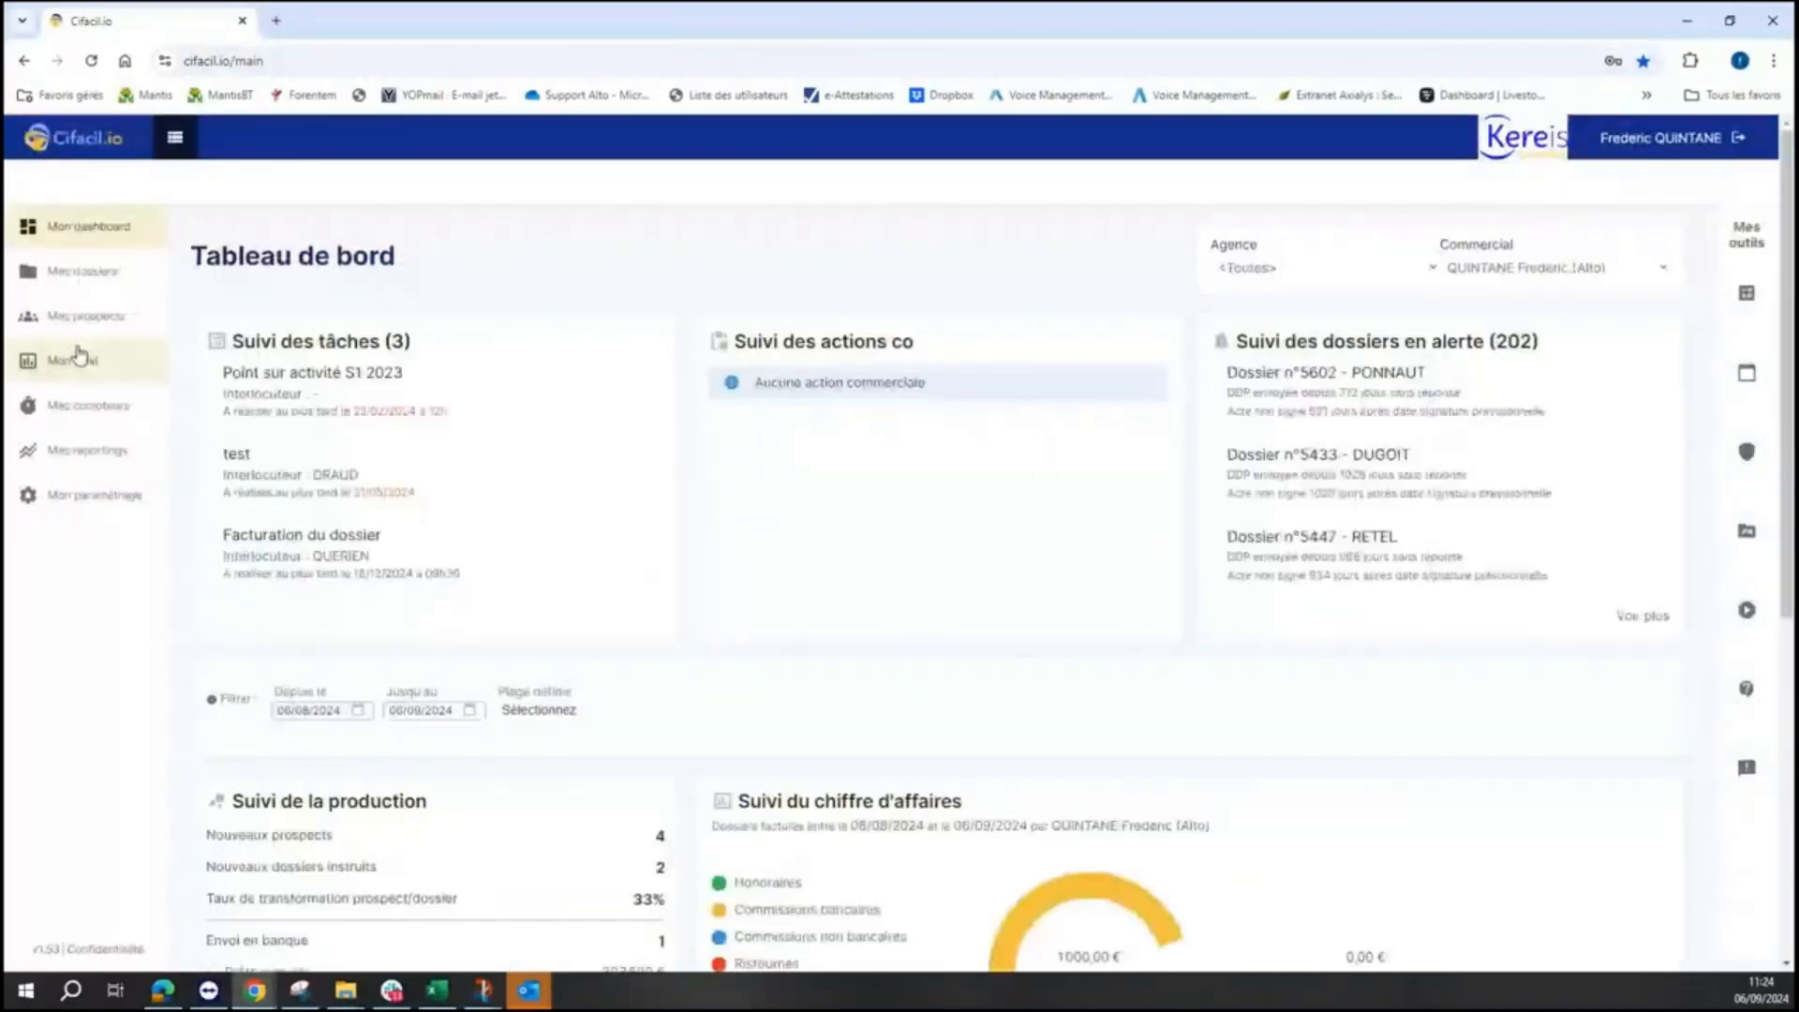
click(79, 273)
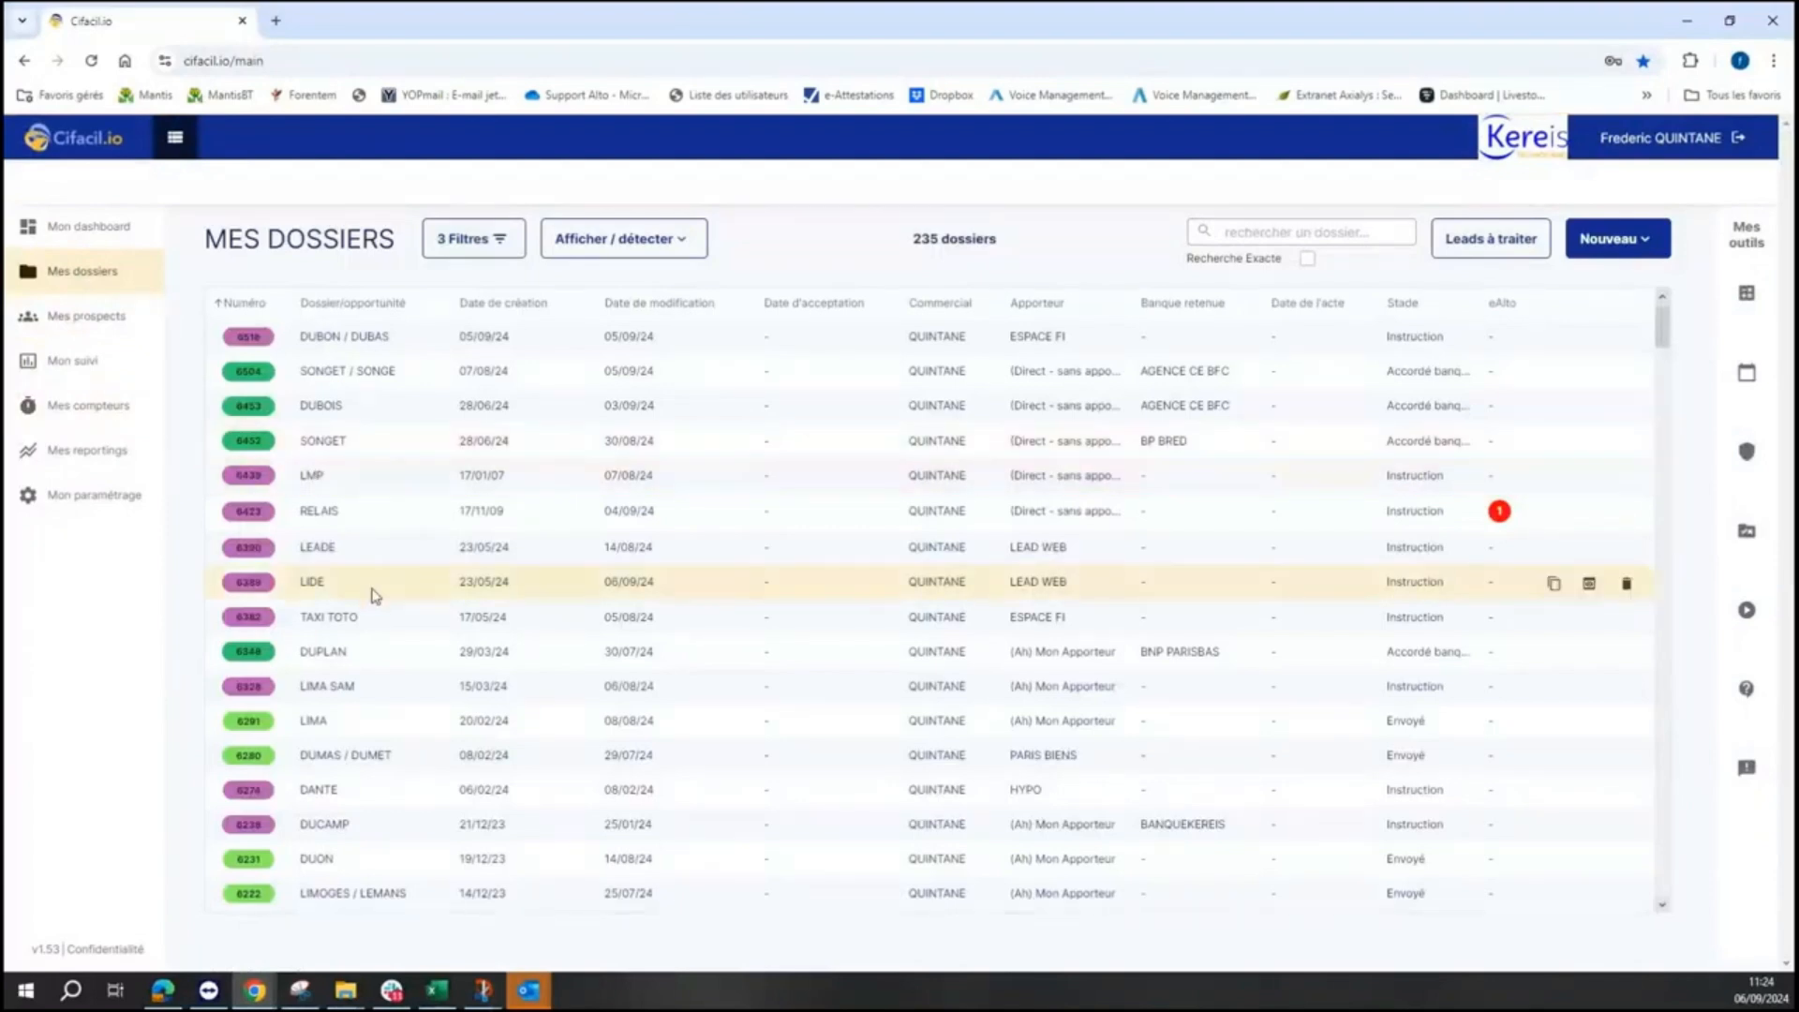
- Open dossier LIDE's Justificatifs and request Fiche de synthèse from the catalogue, searching 'synthese'
click(375, 595)
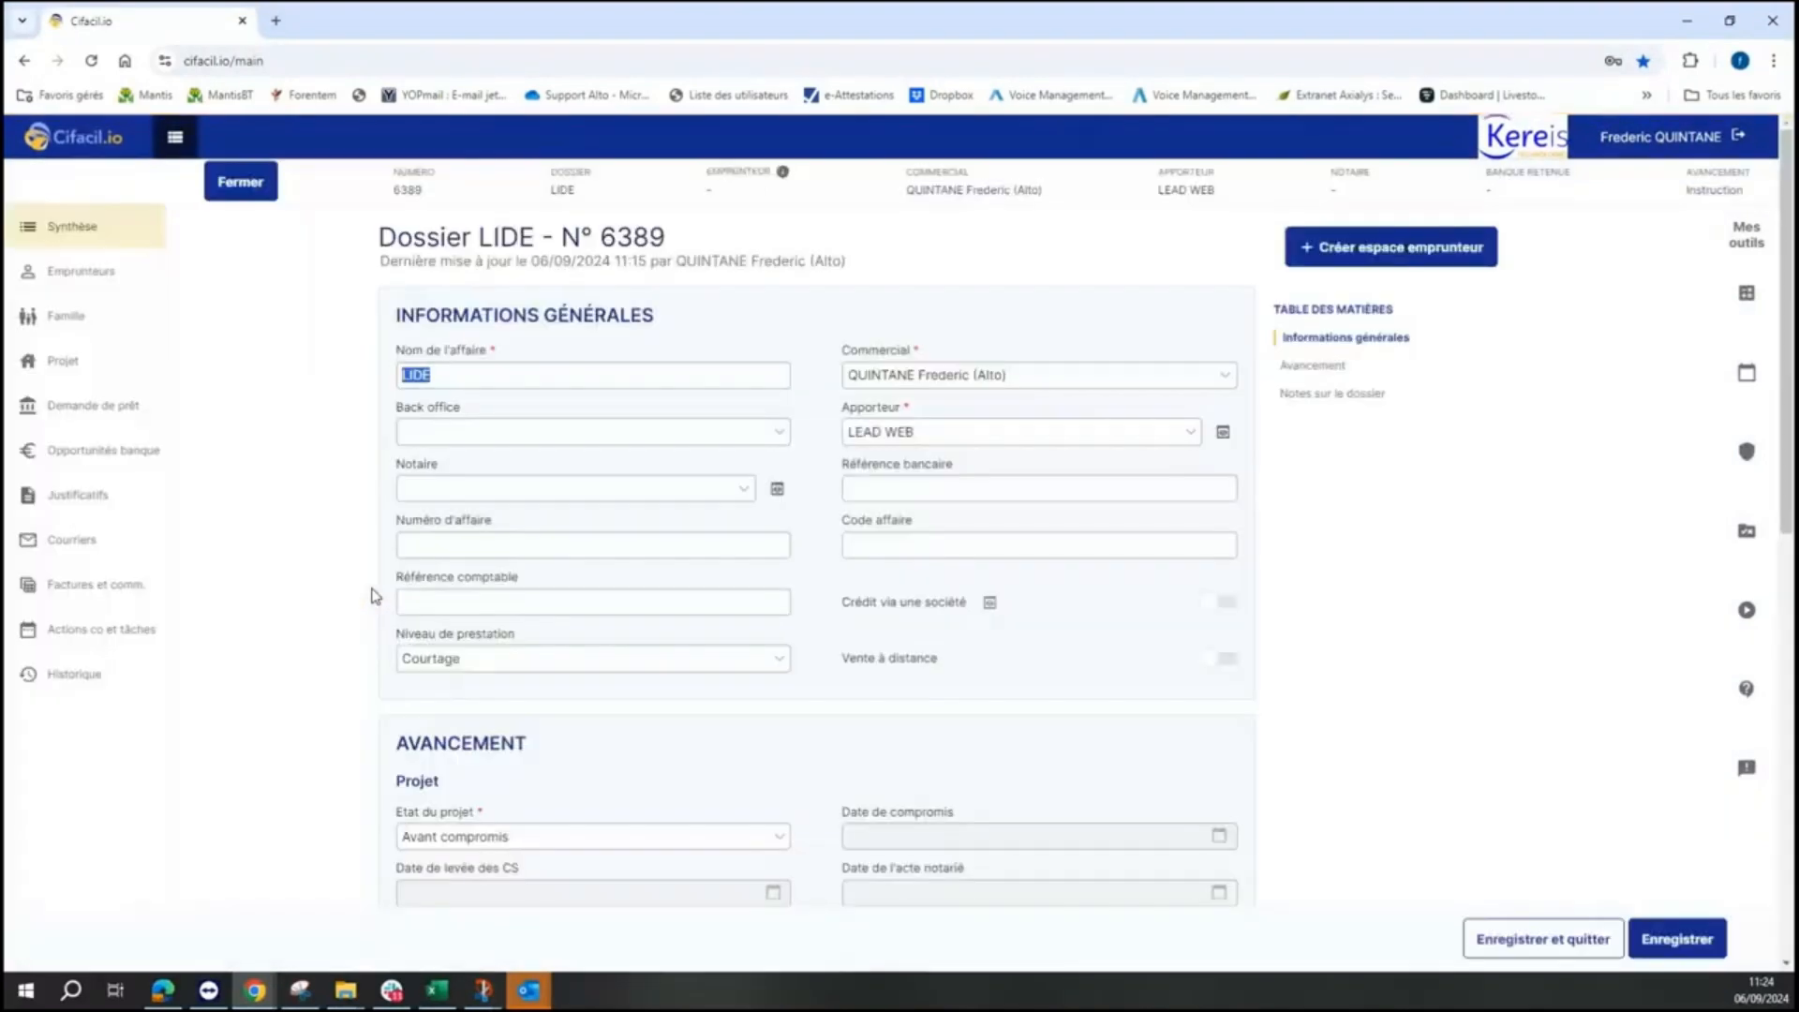
click(88, 504)
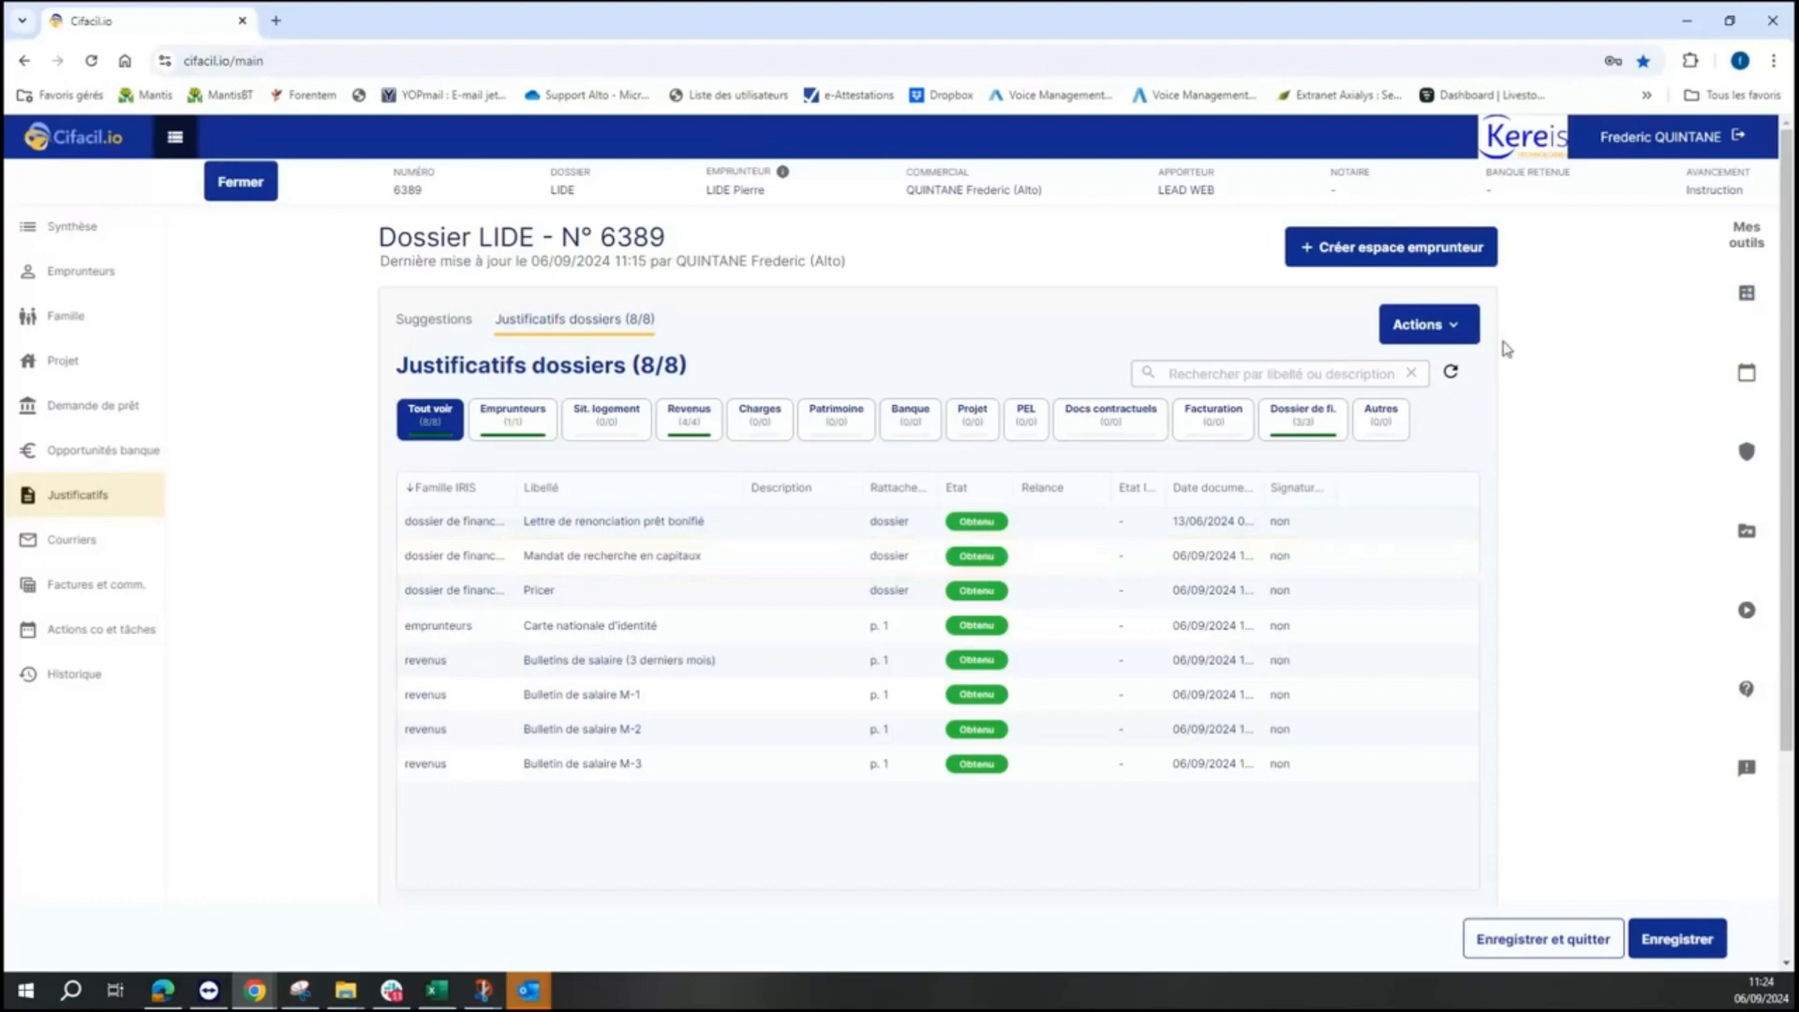
click(1462, 338)
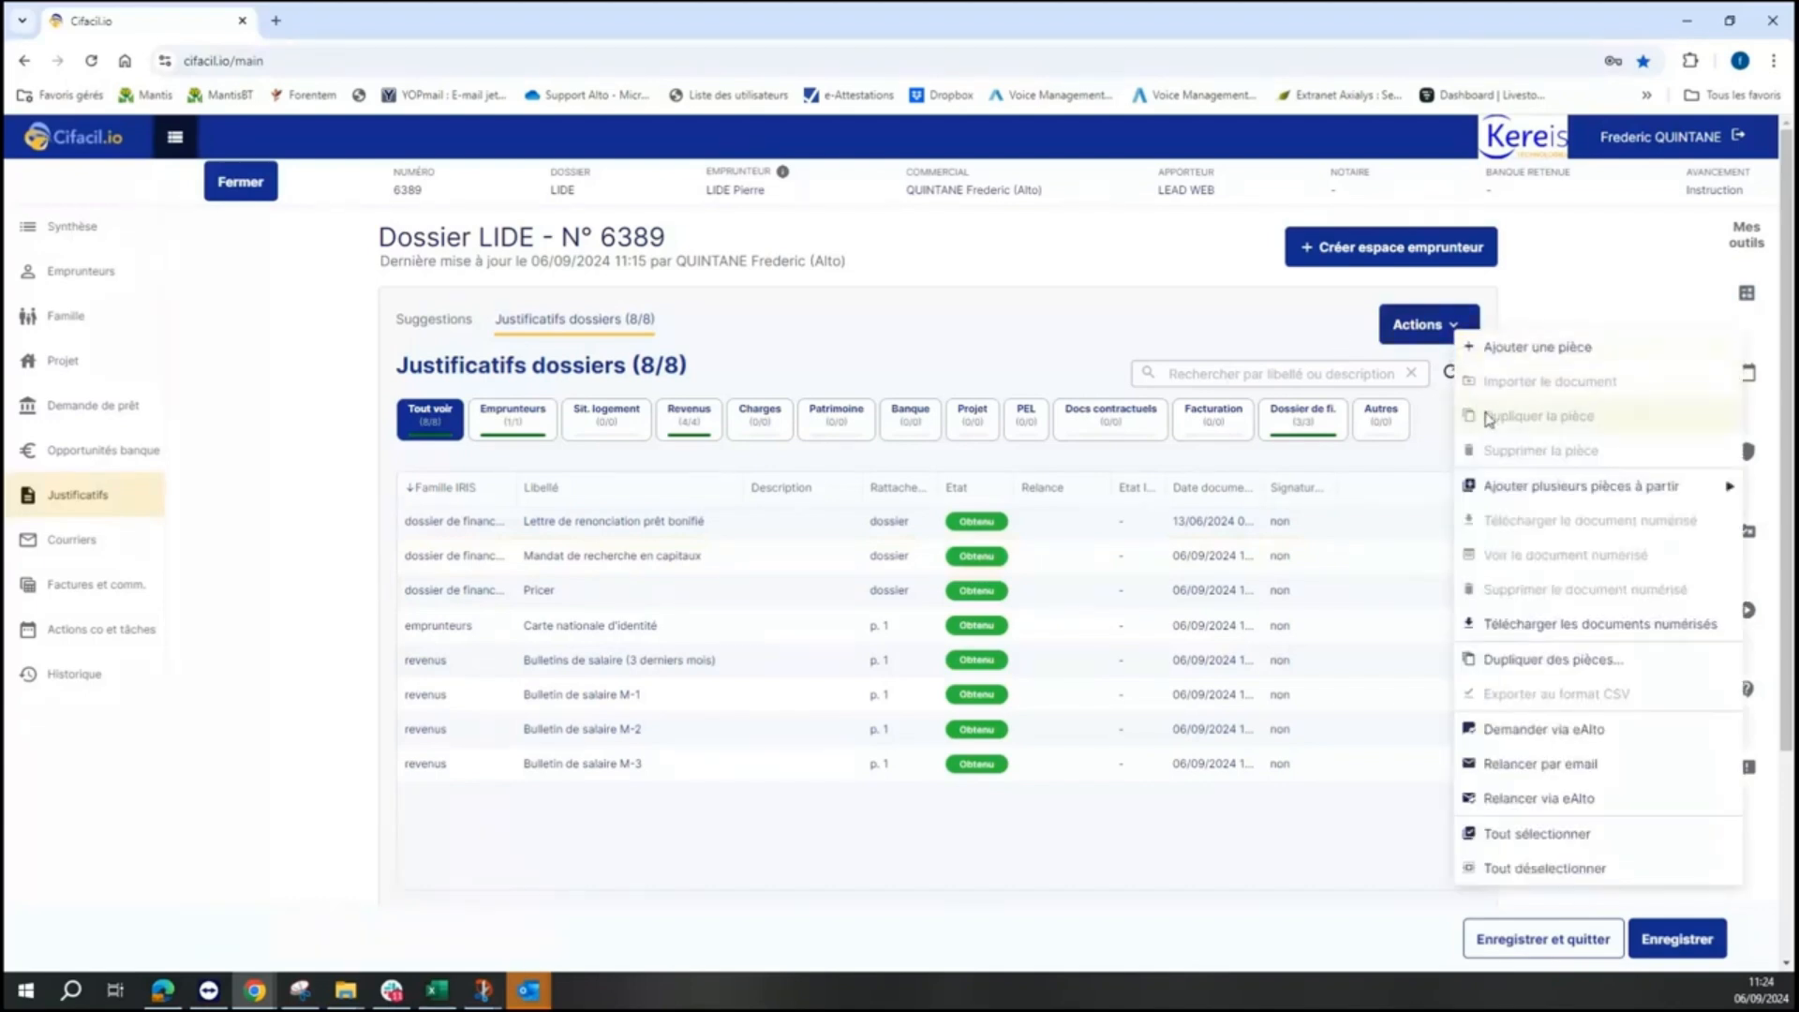
mouse_move(1514, 486)
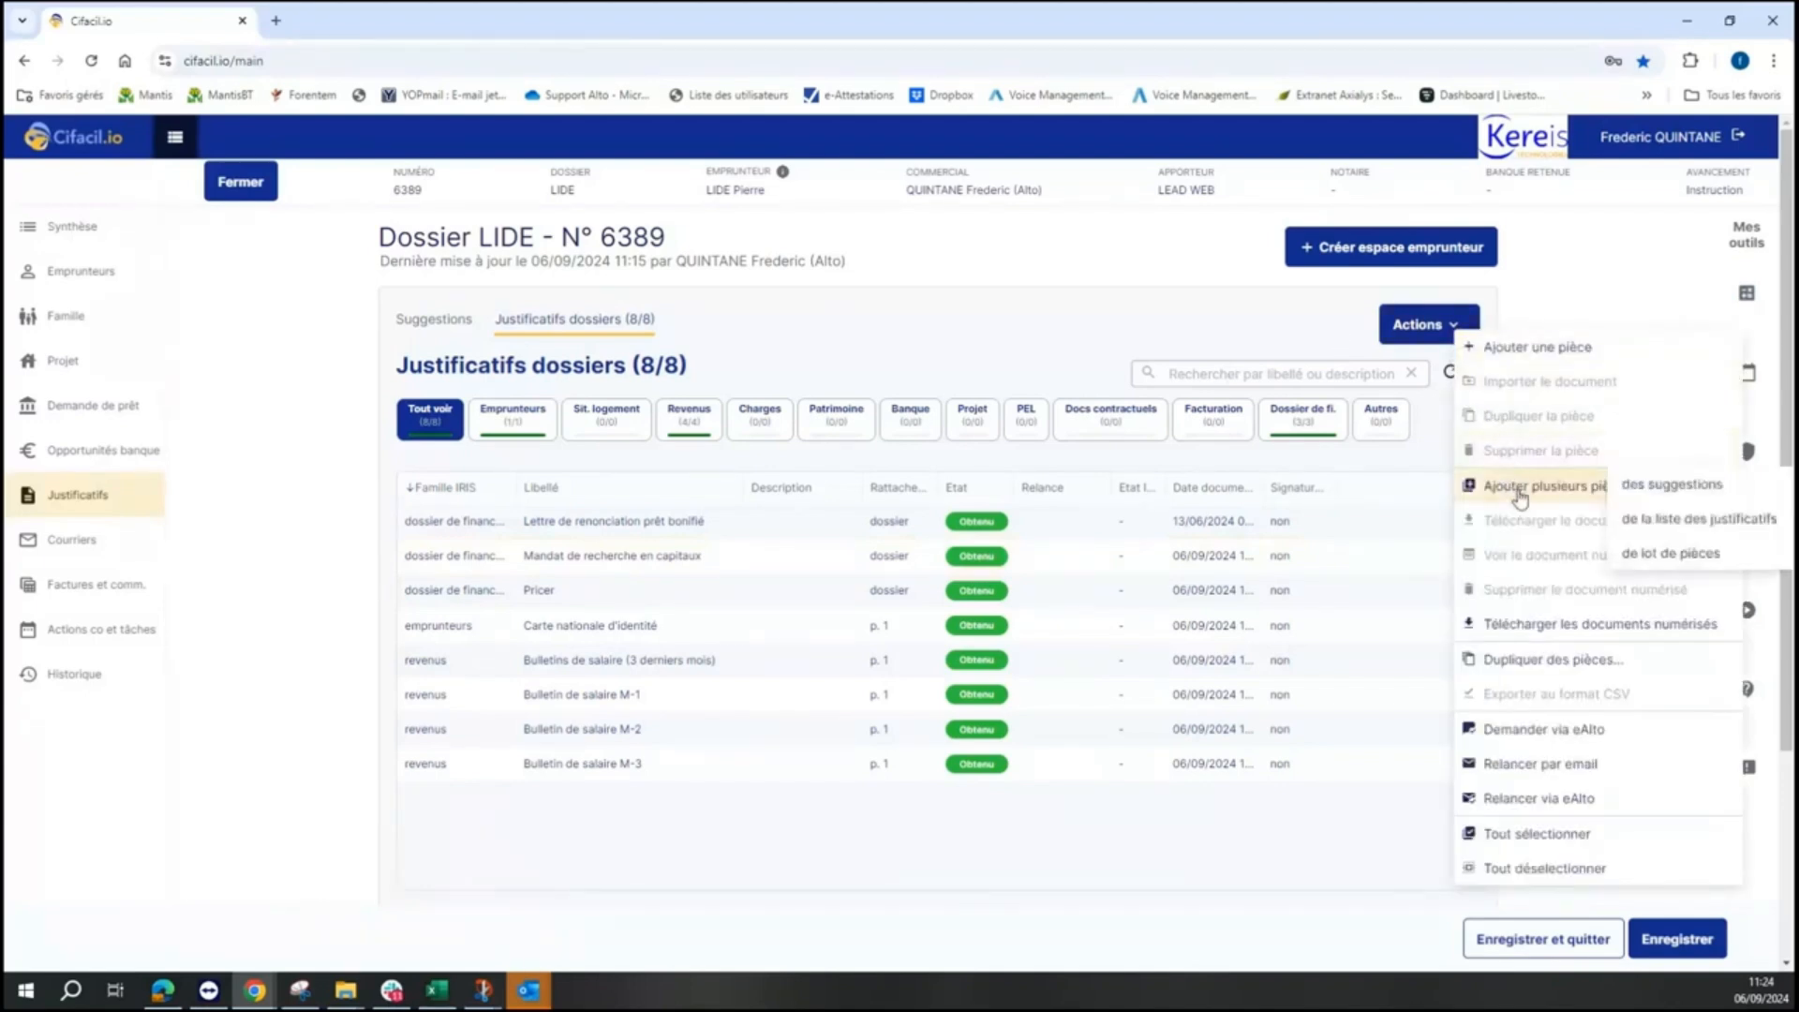
click(1674, 520)
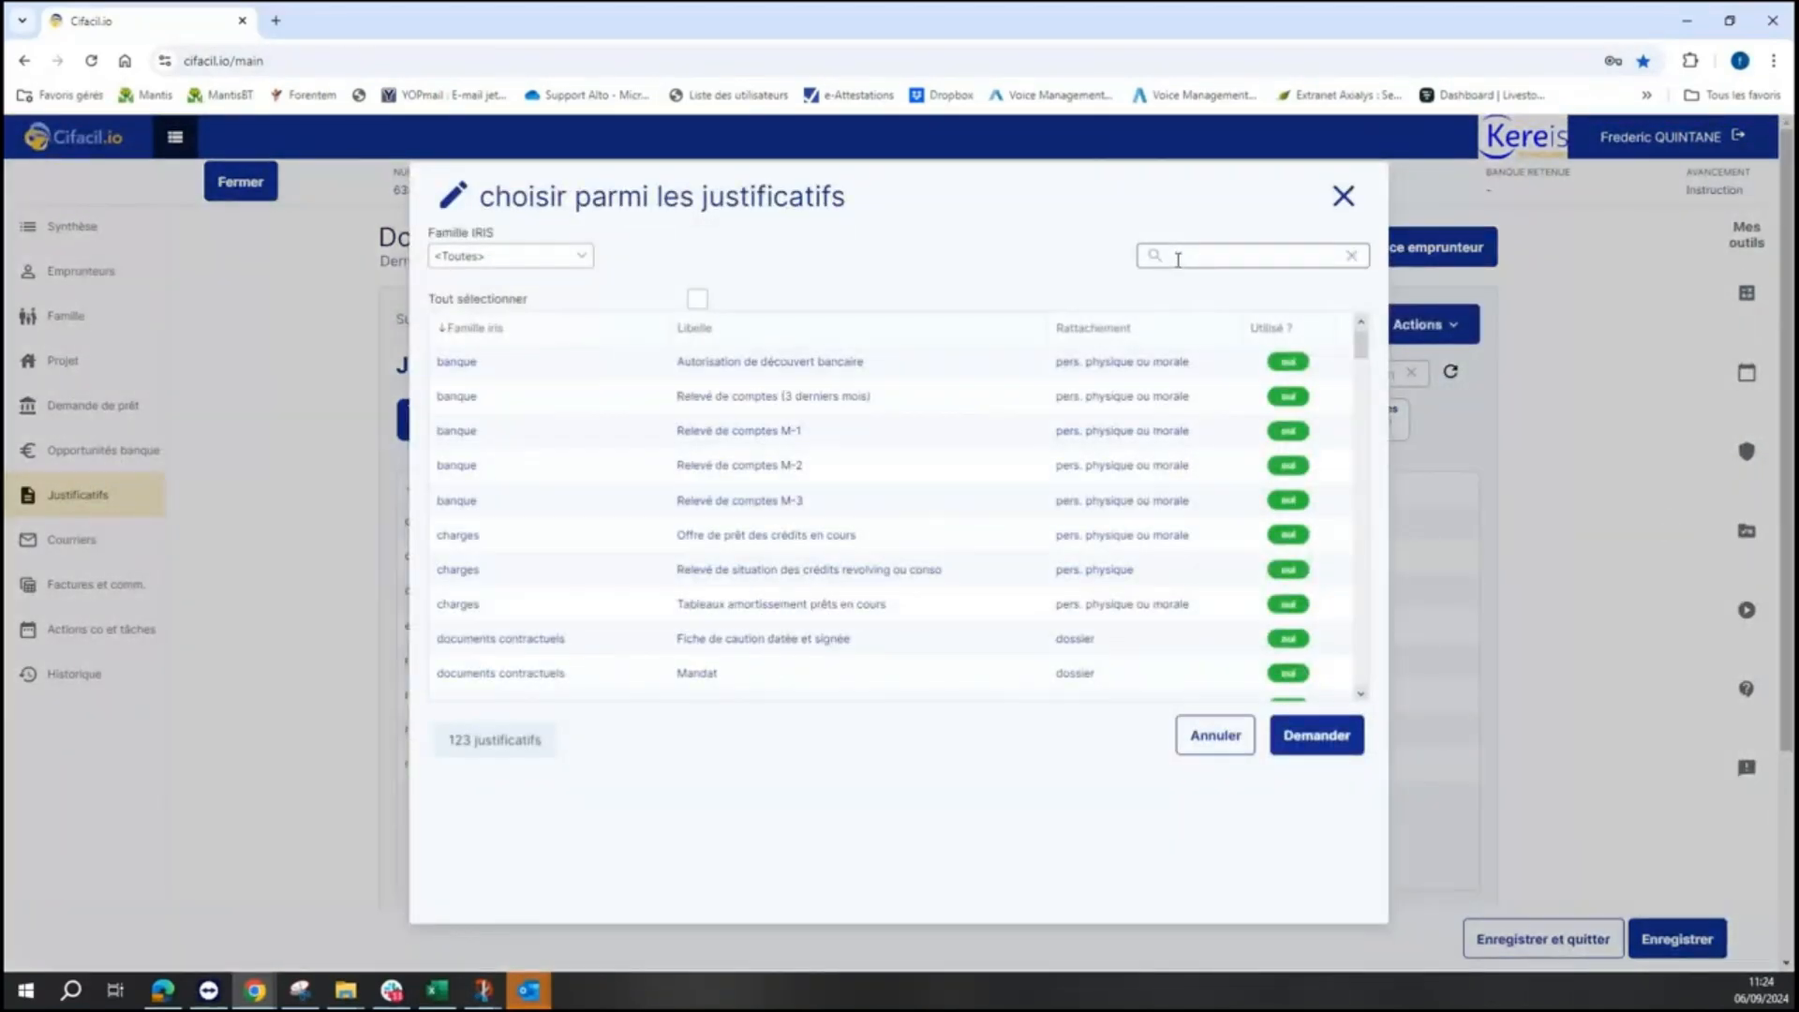
text(synthese)
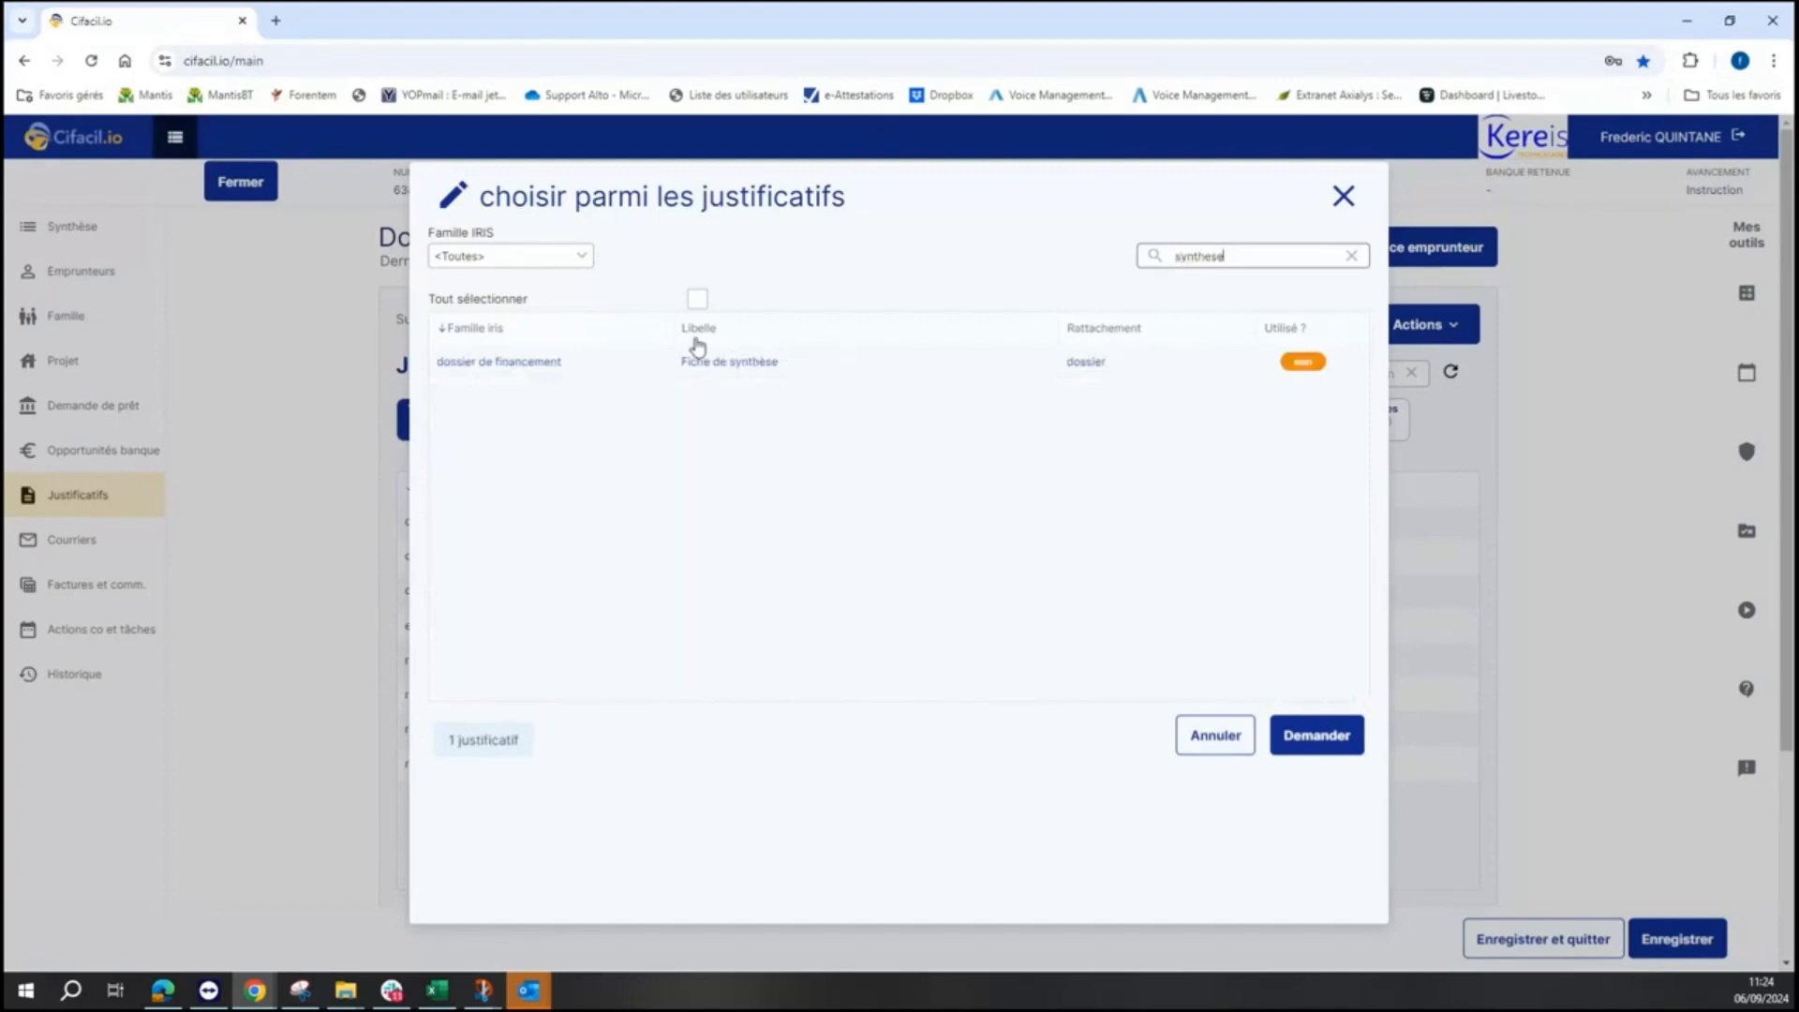
double_click(718, 362)
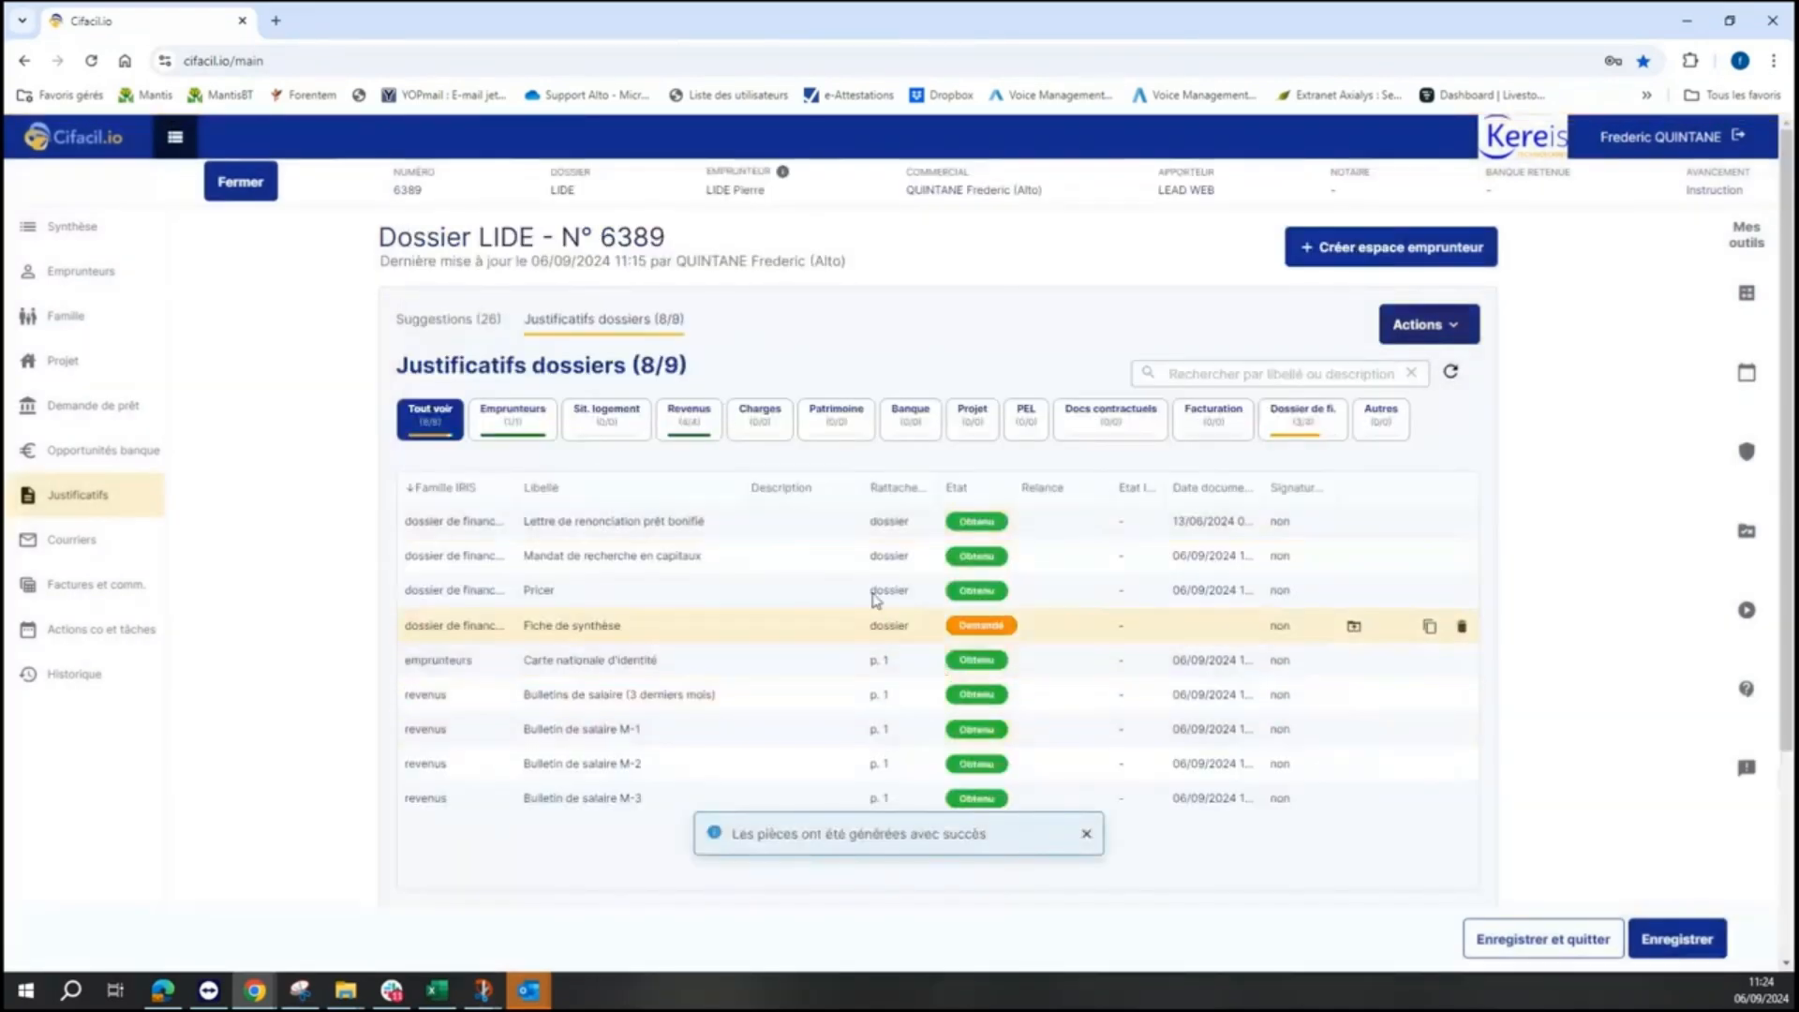
- Filter to Dossier de fi., open Fiche de synthèse's import but cancel without a file, then close LIDE
click(1288, 420)
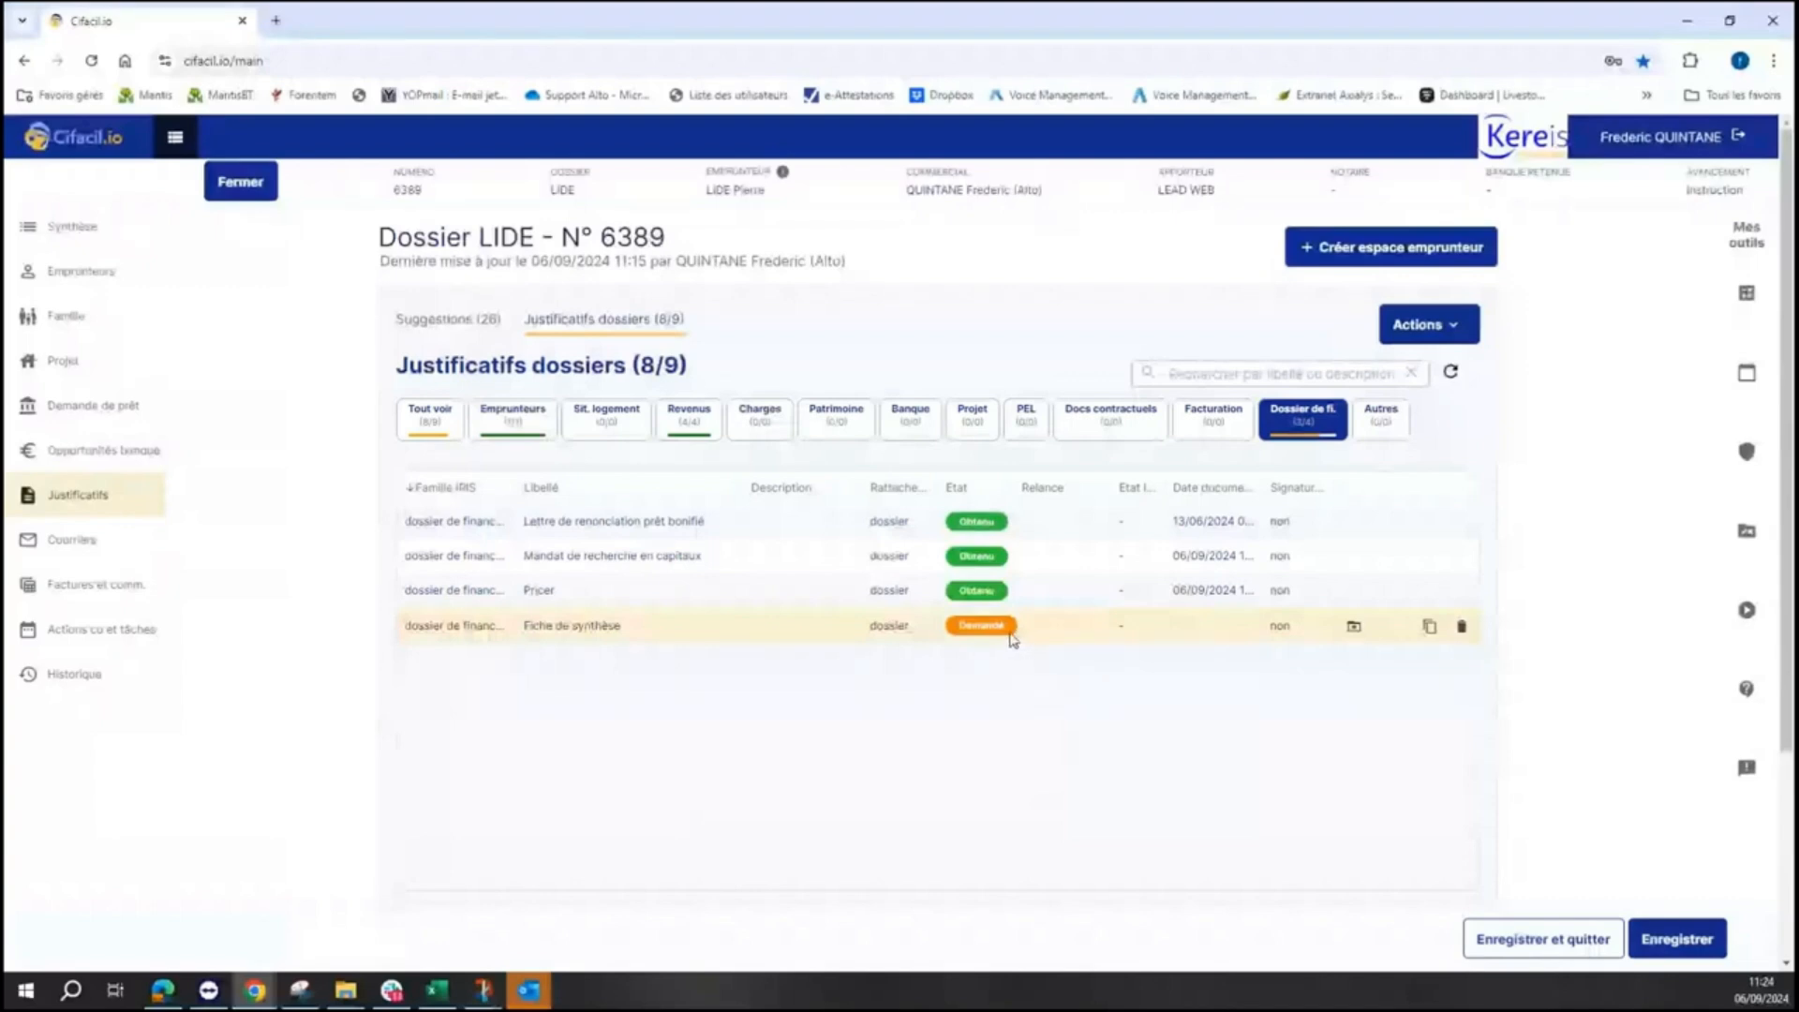
click(1354, 628)
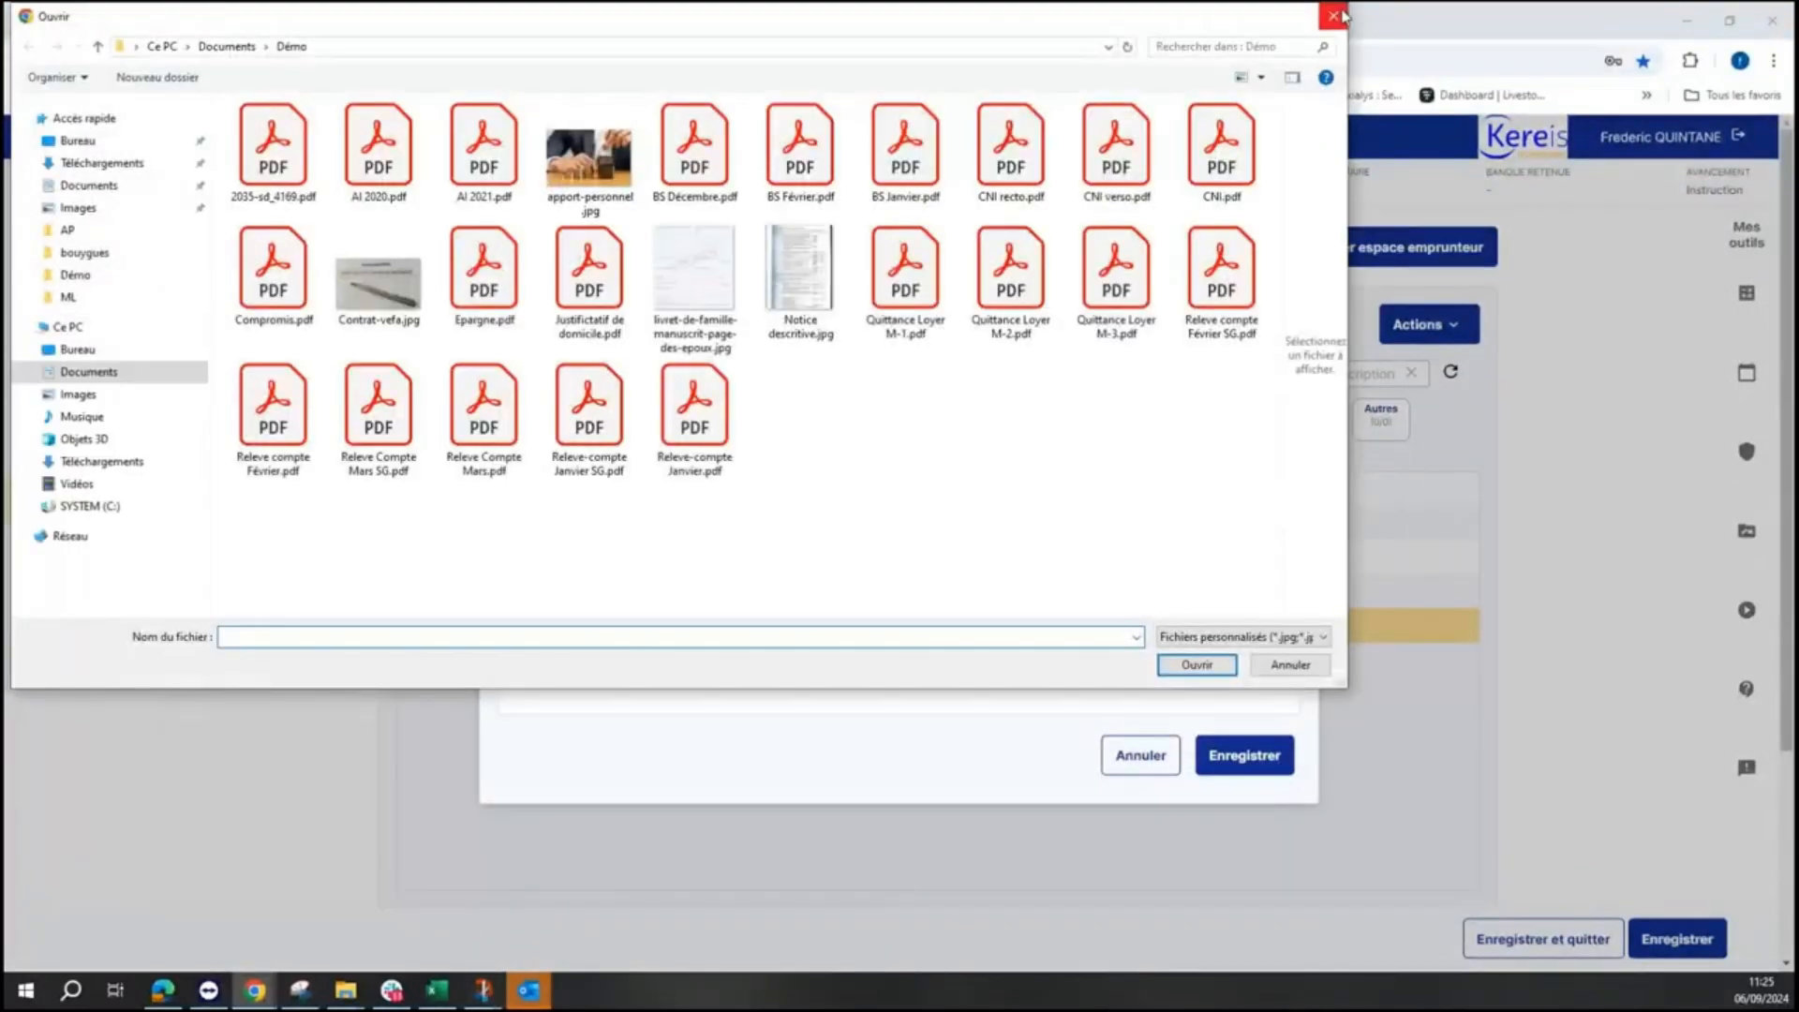
click(1337, 16)
click(1274, 315)
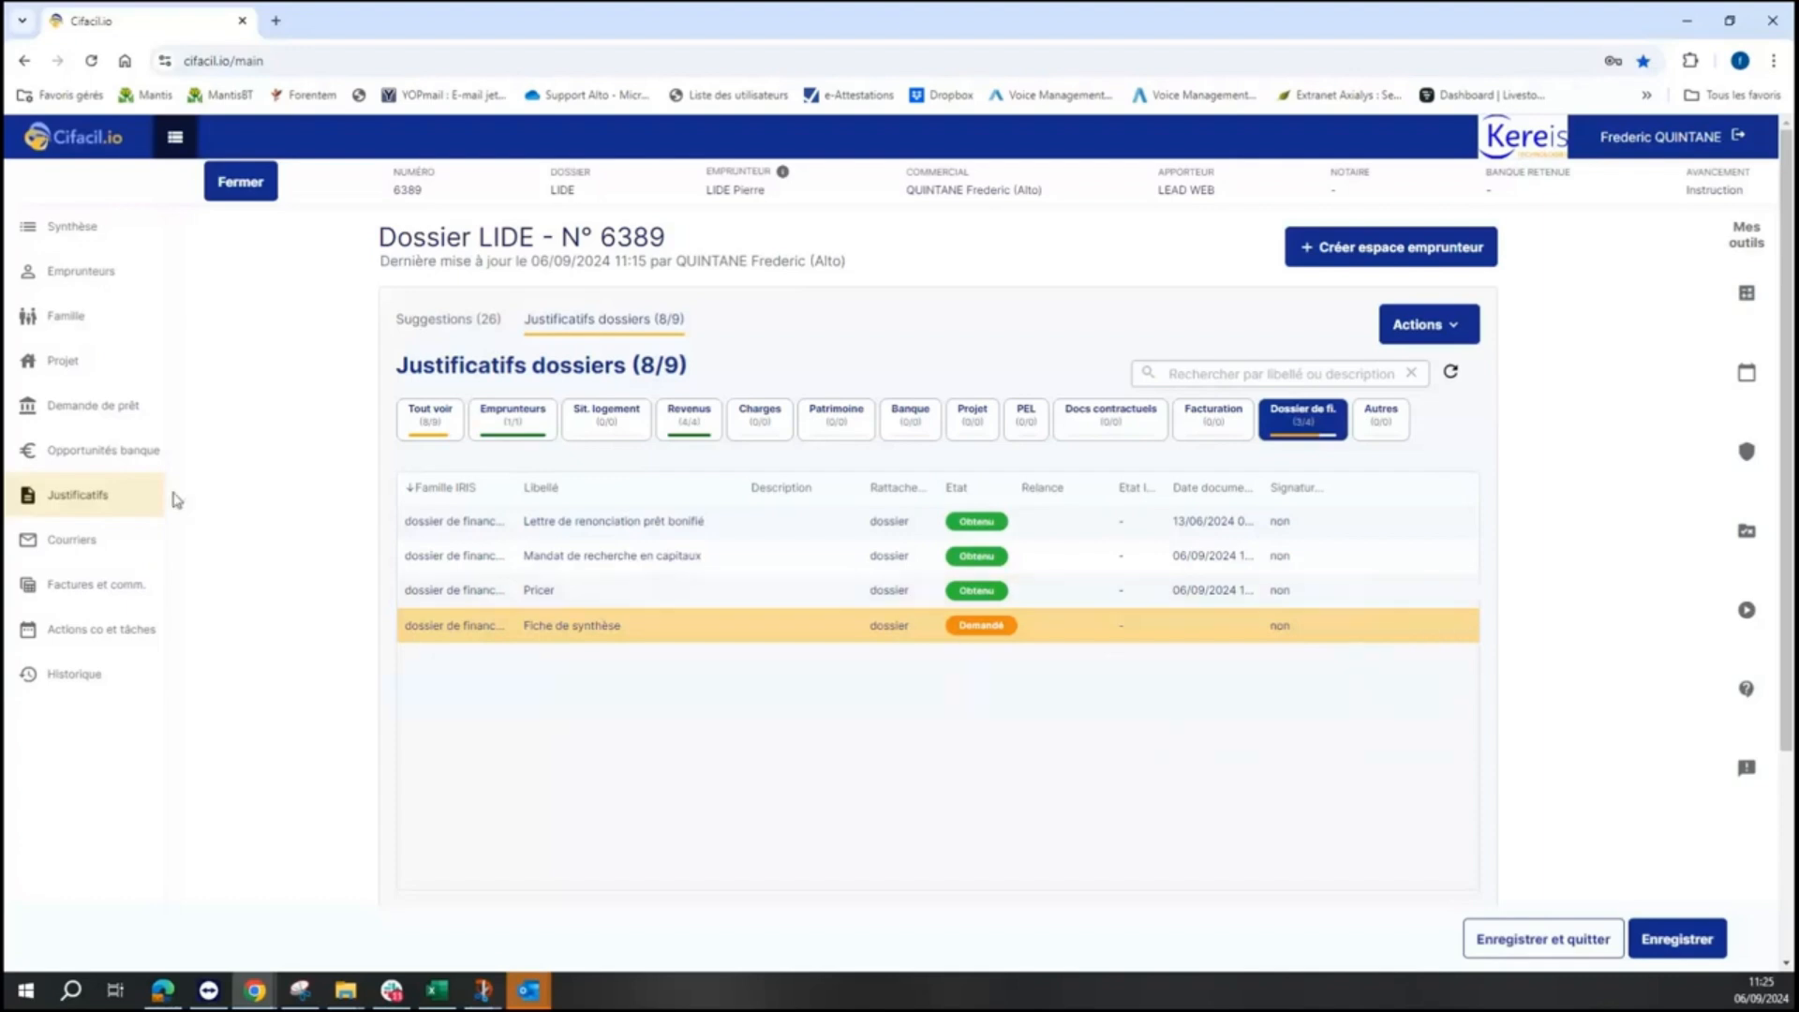
click(245, 191)
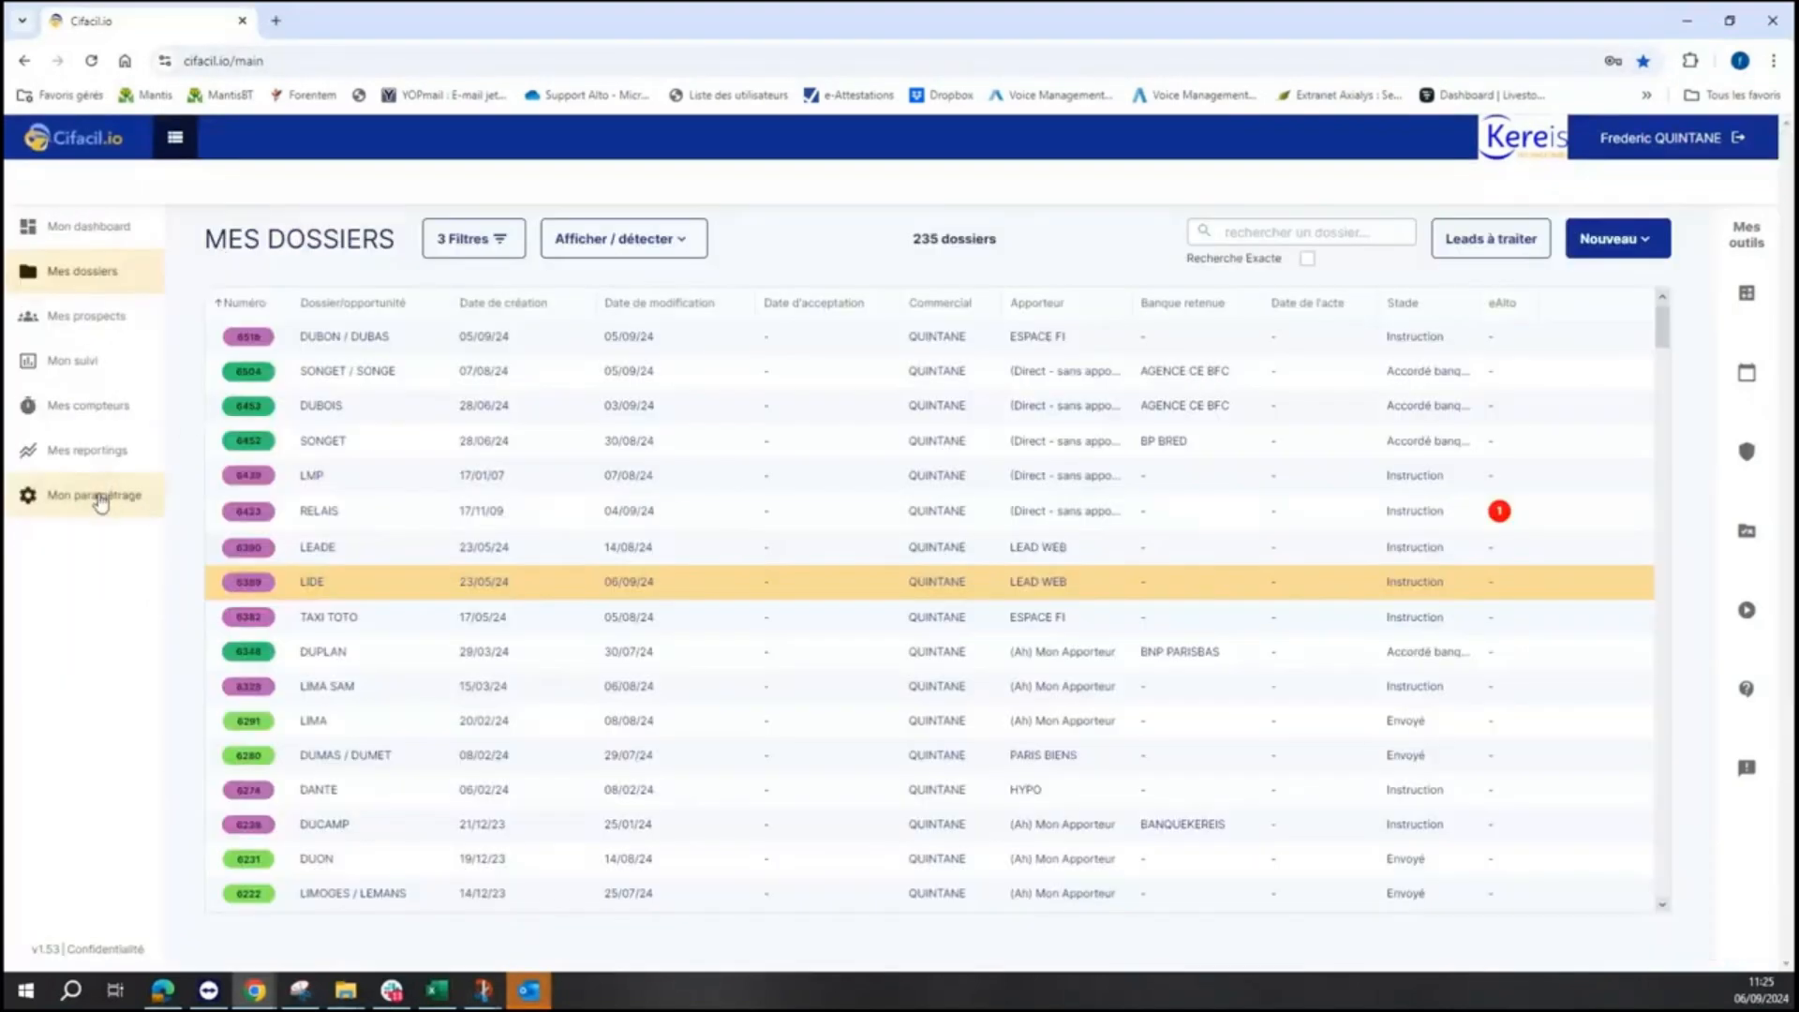
- Open the Justificatifs catalogue under Mon paramétrage > Ma relation client
click(100, 502)
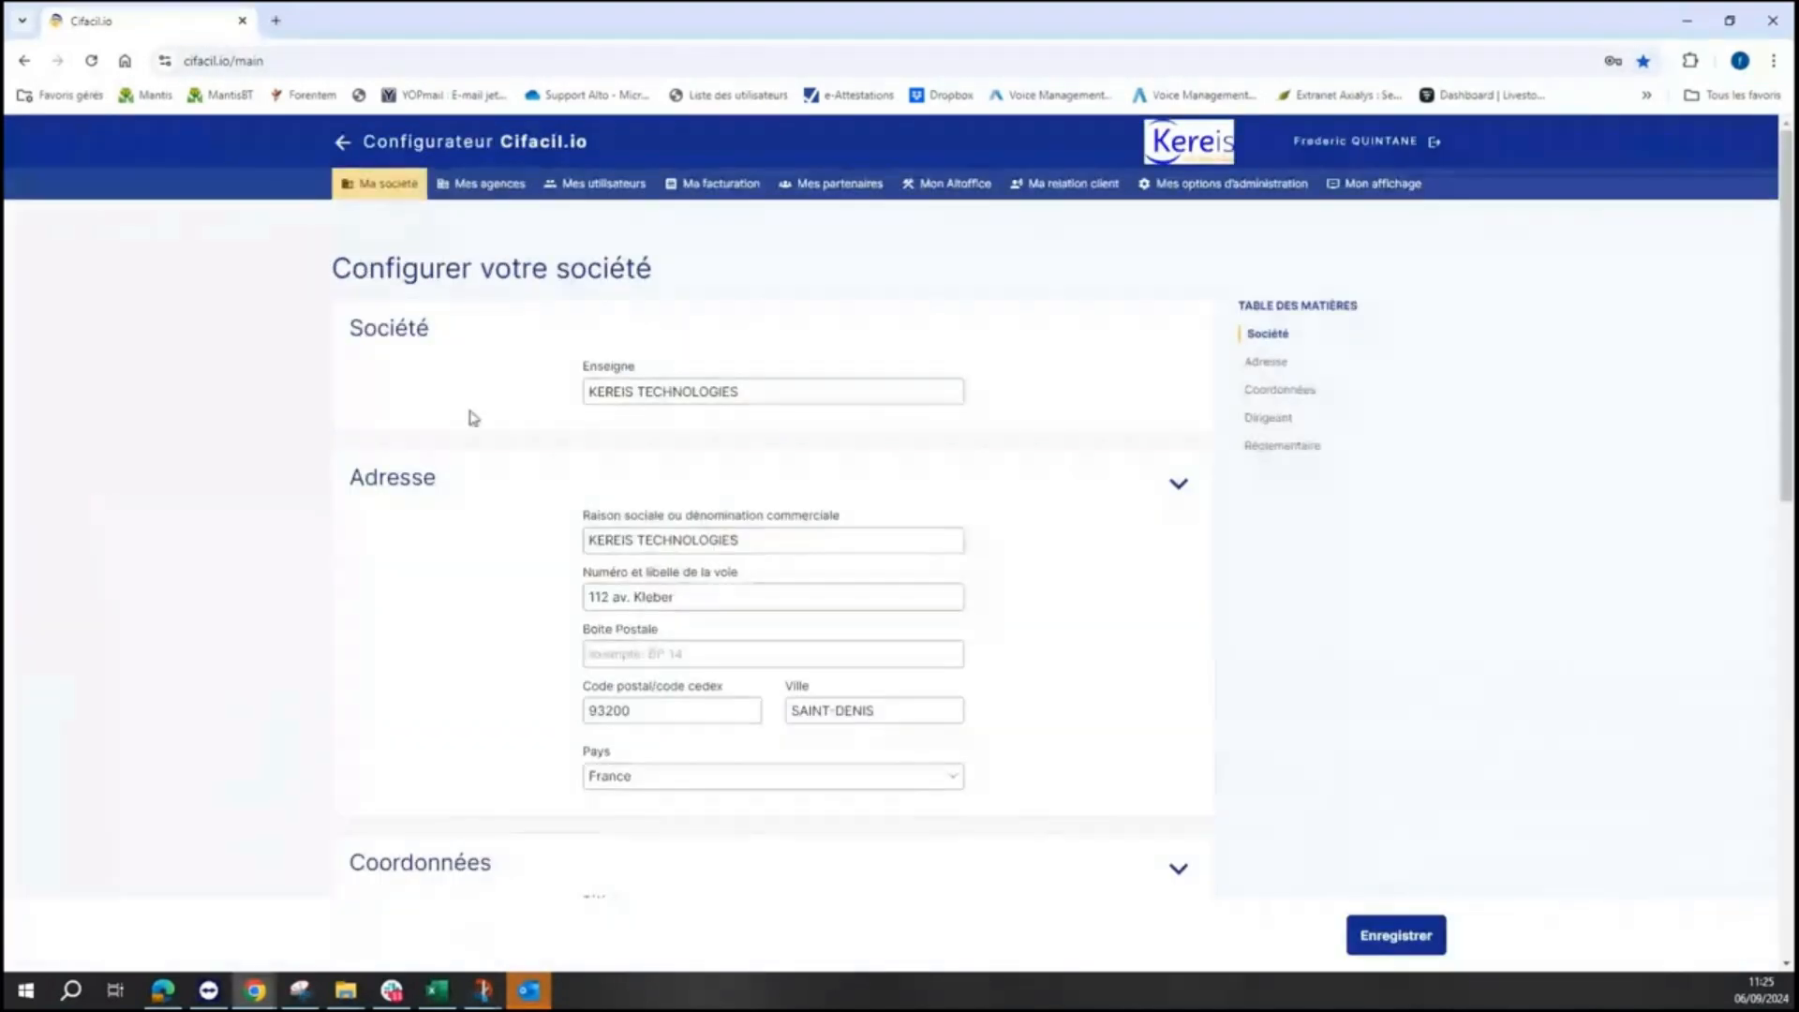
click(1156, 187)
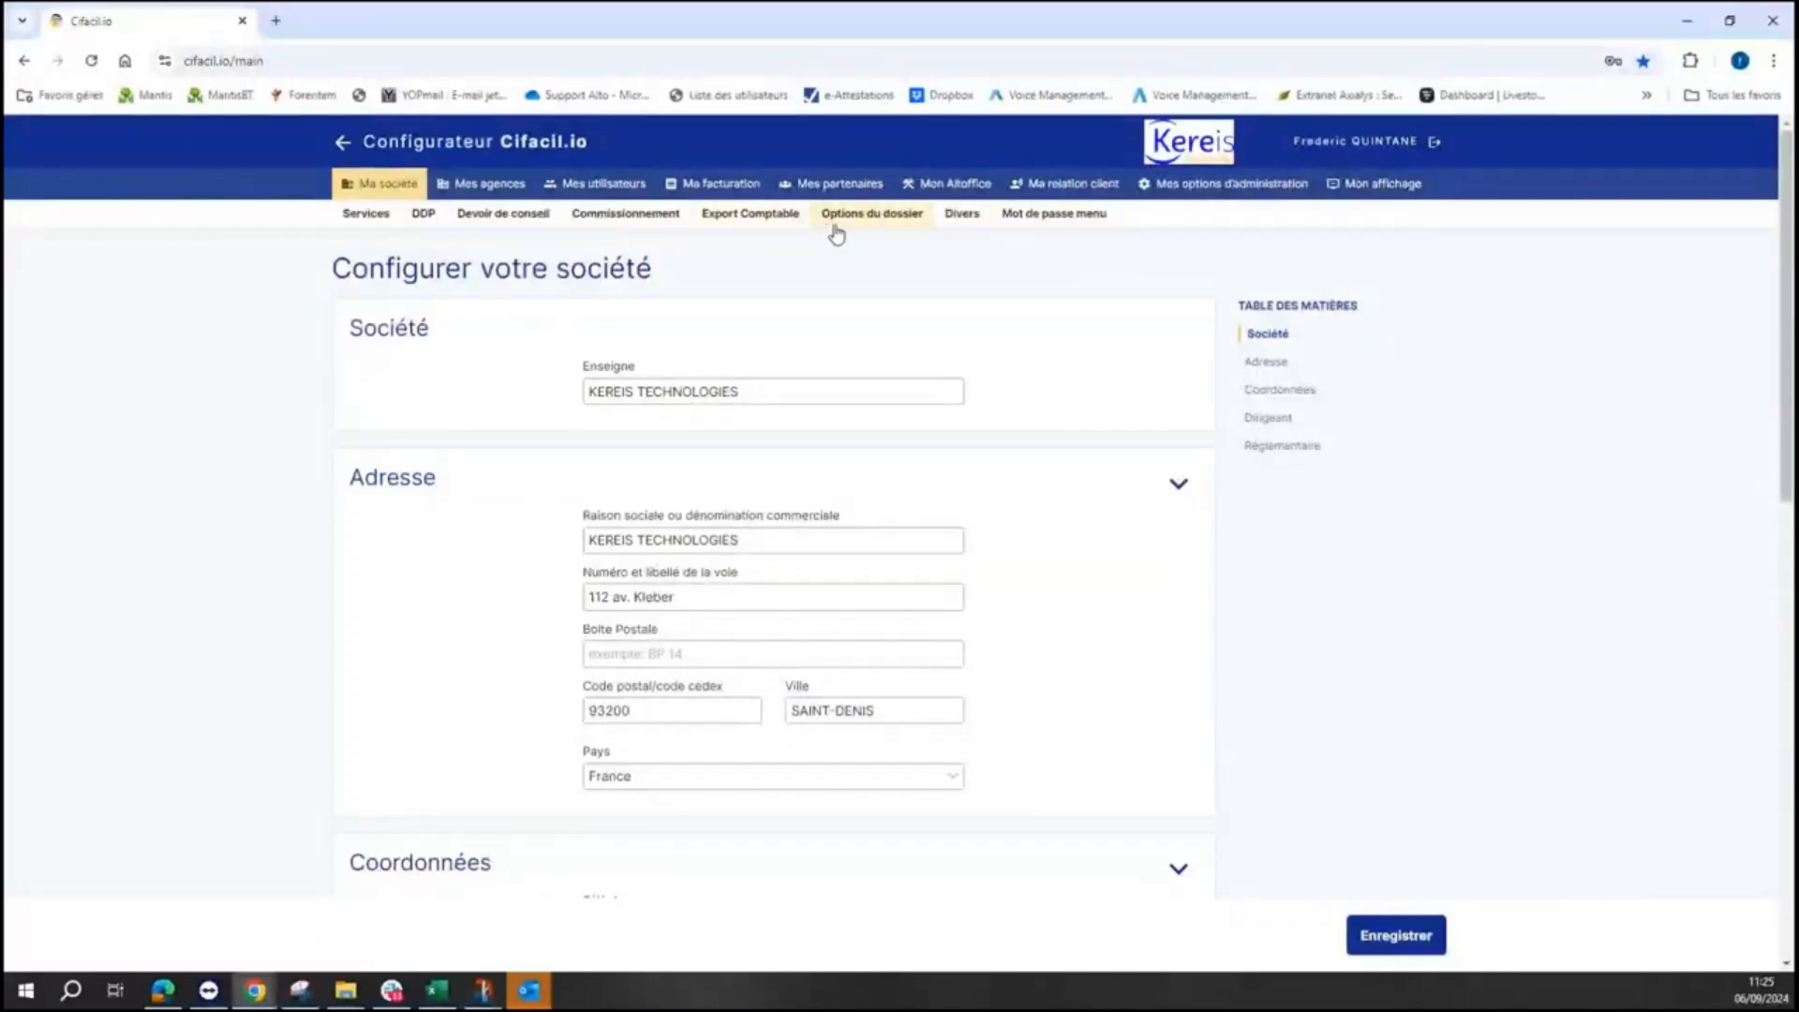
click(1031, 185)
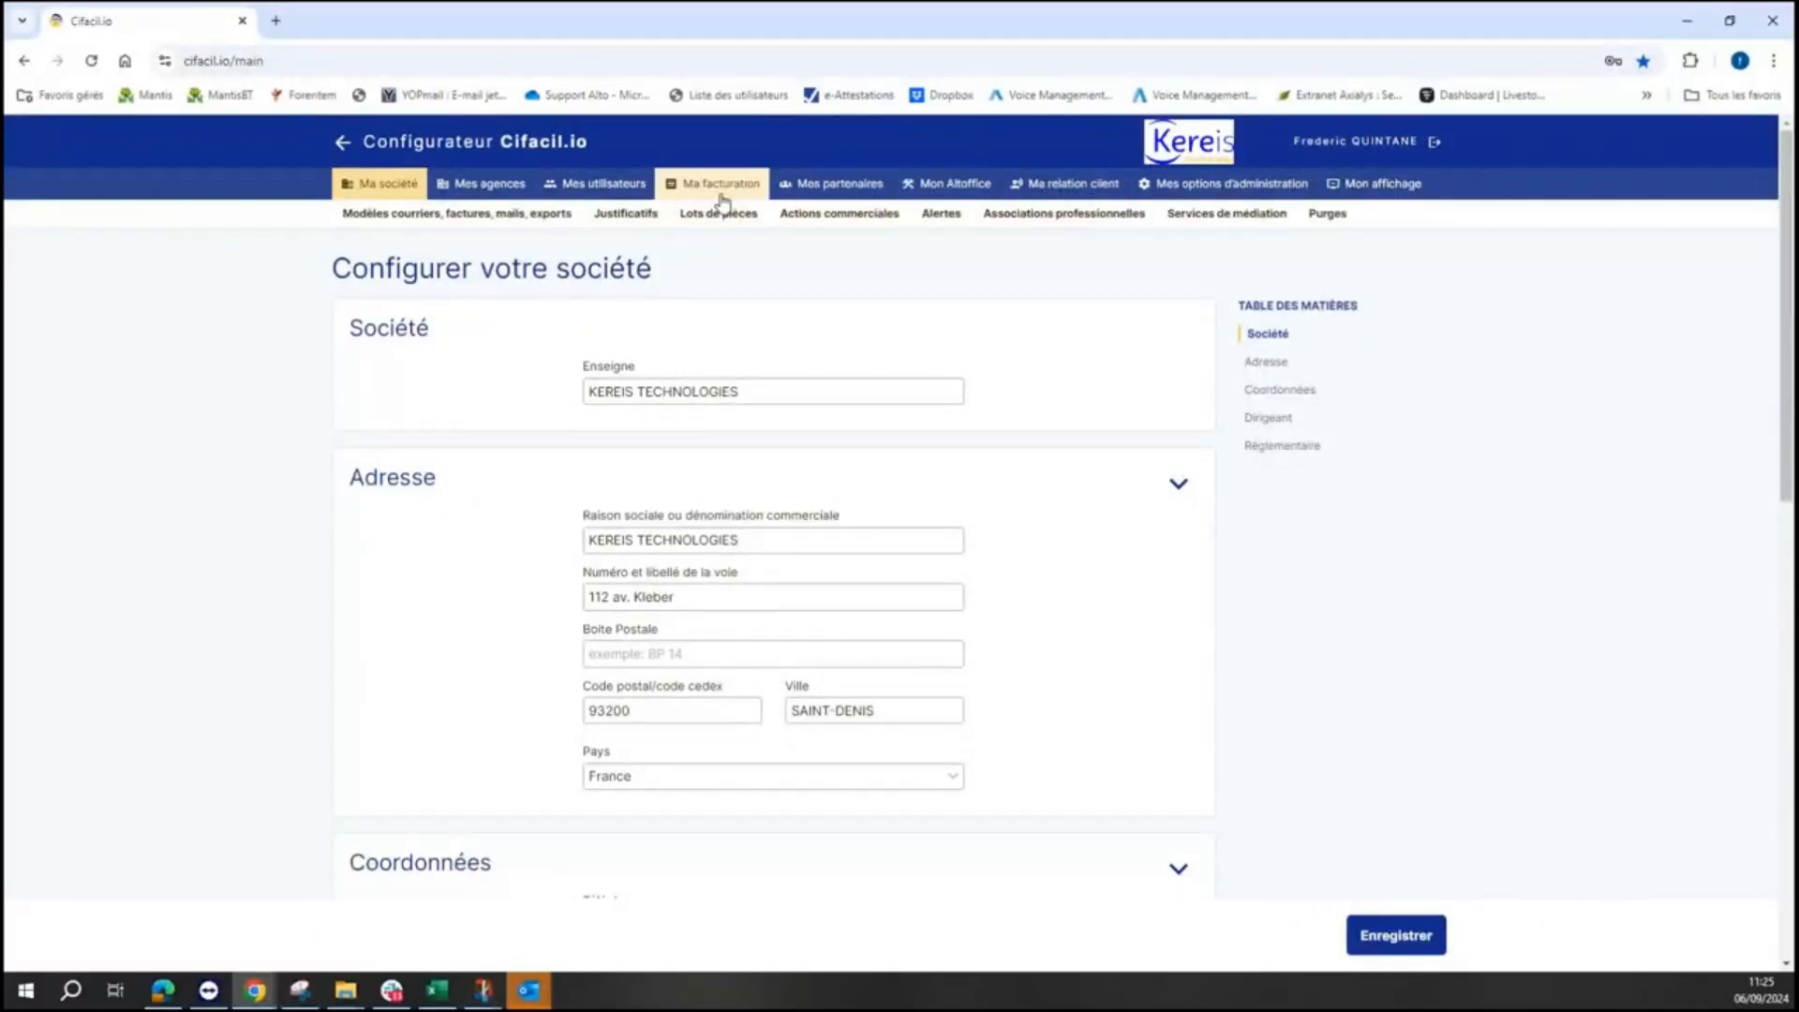
click(618, 217)
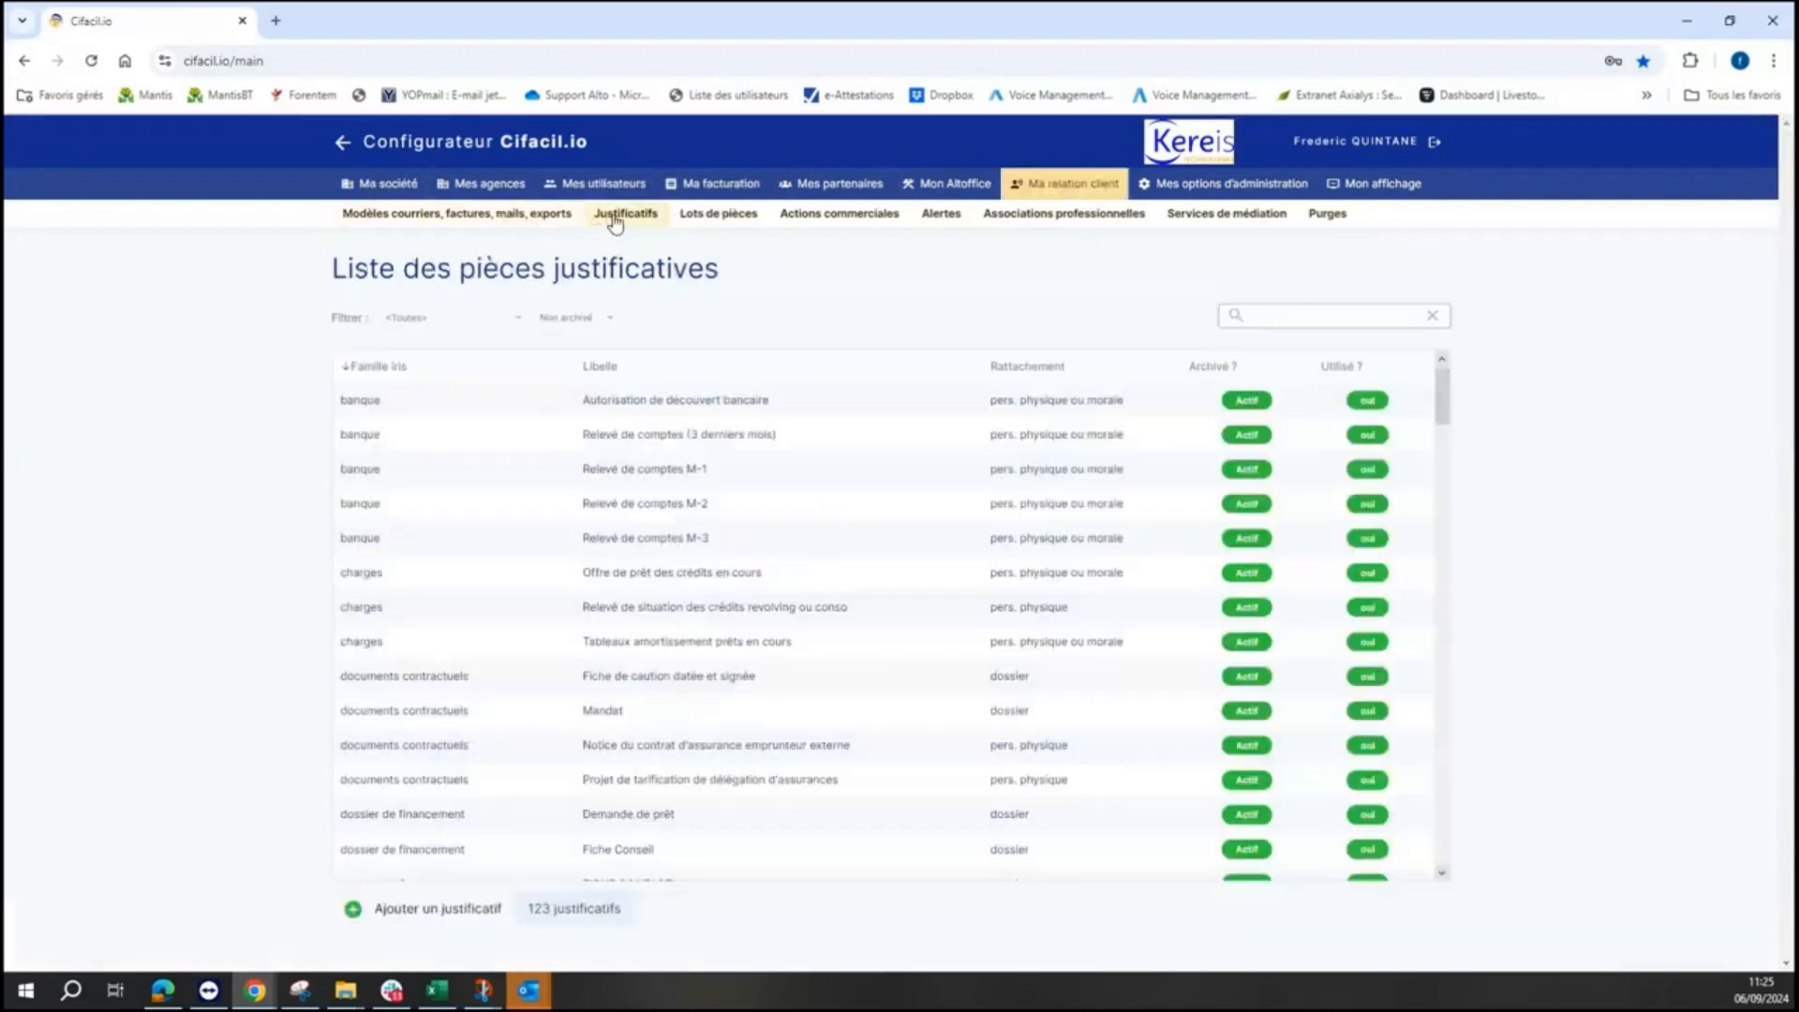
- Sort the justificatifs by 'Utilisé ?' in reverse order, scan the list, and return to the dashboard
click(1354, 369)
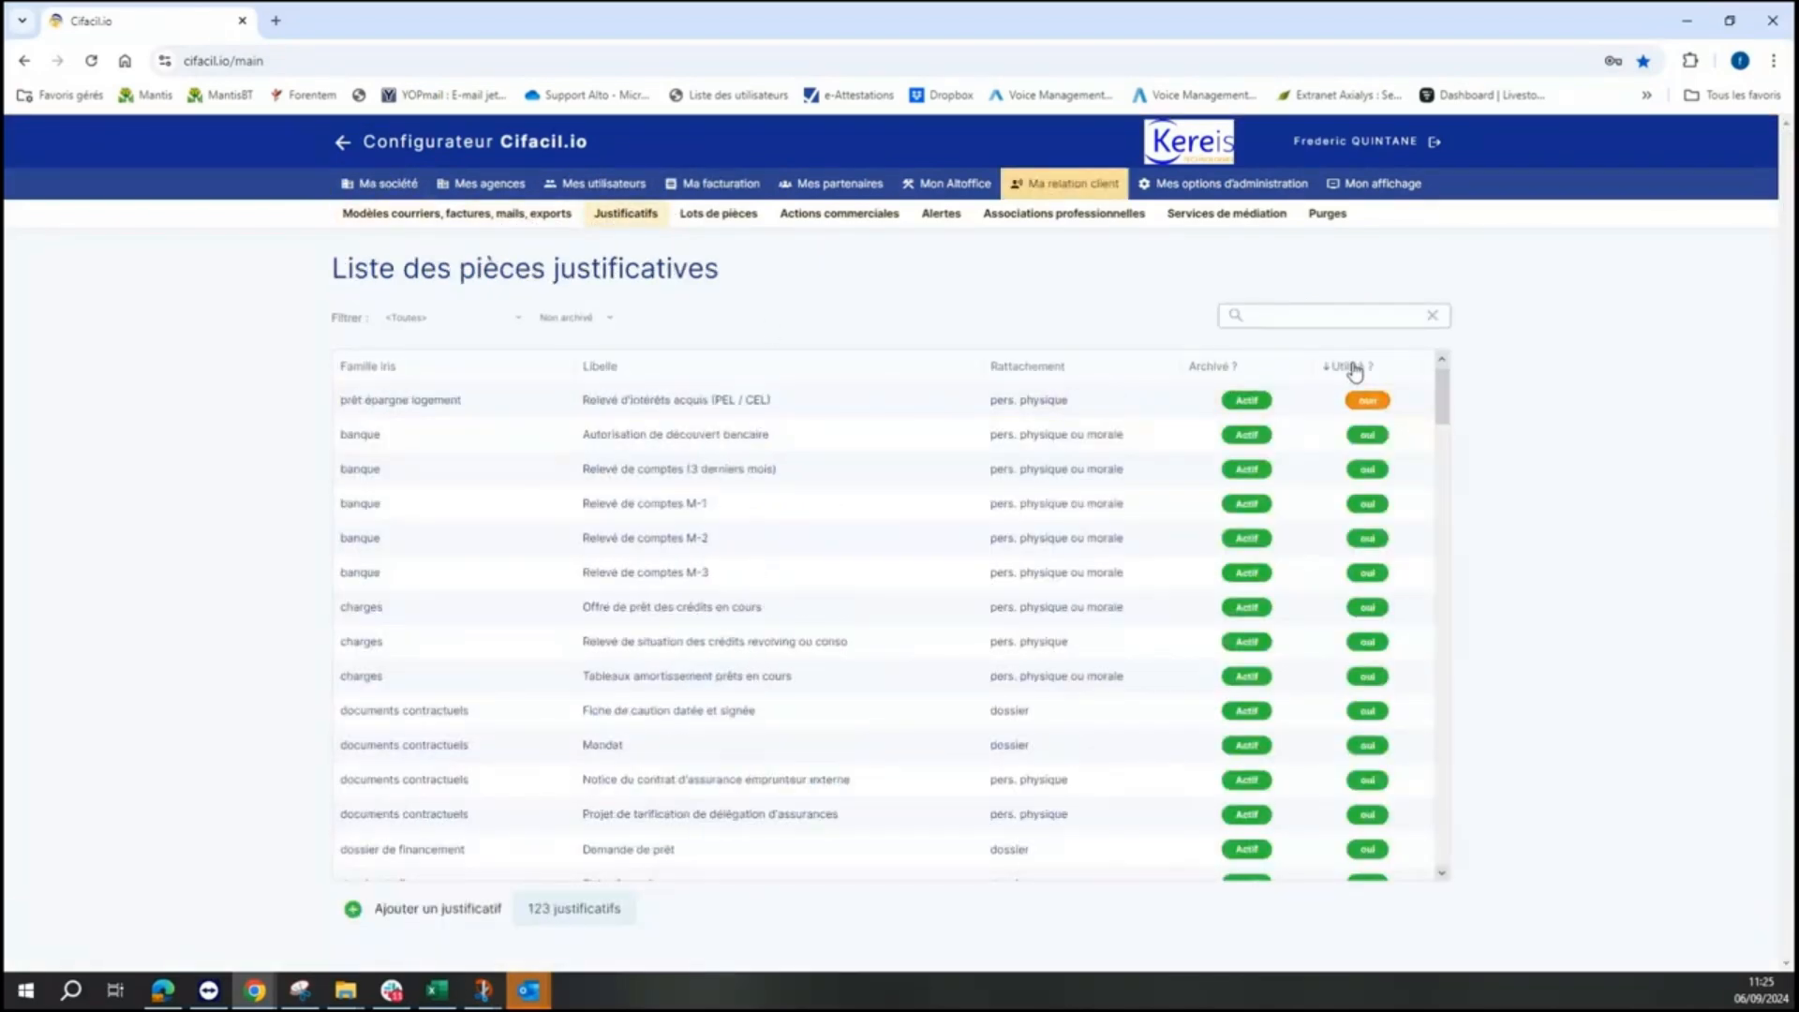
click(1343, 371)
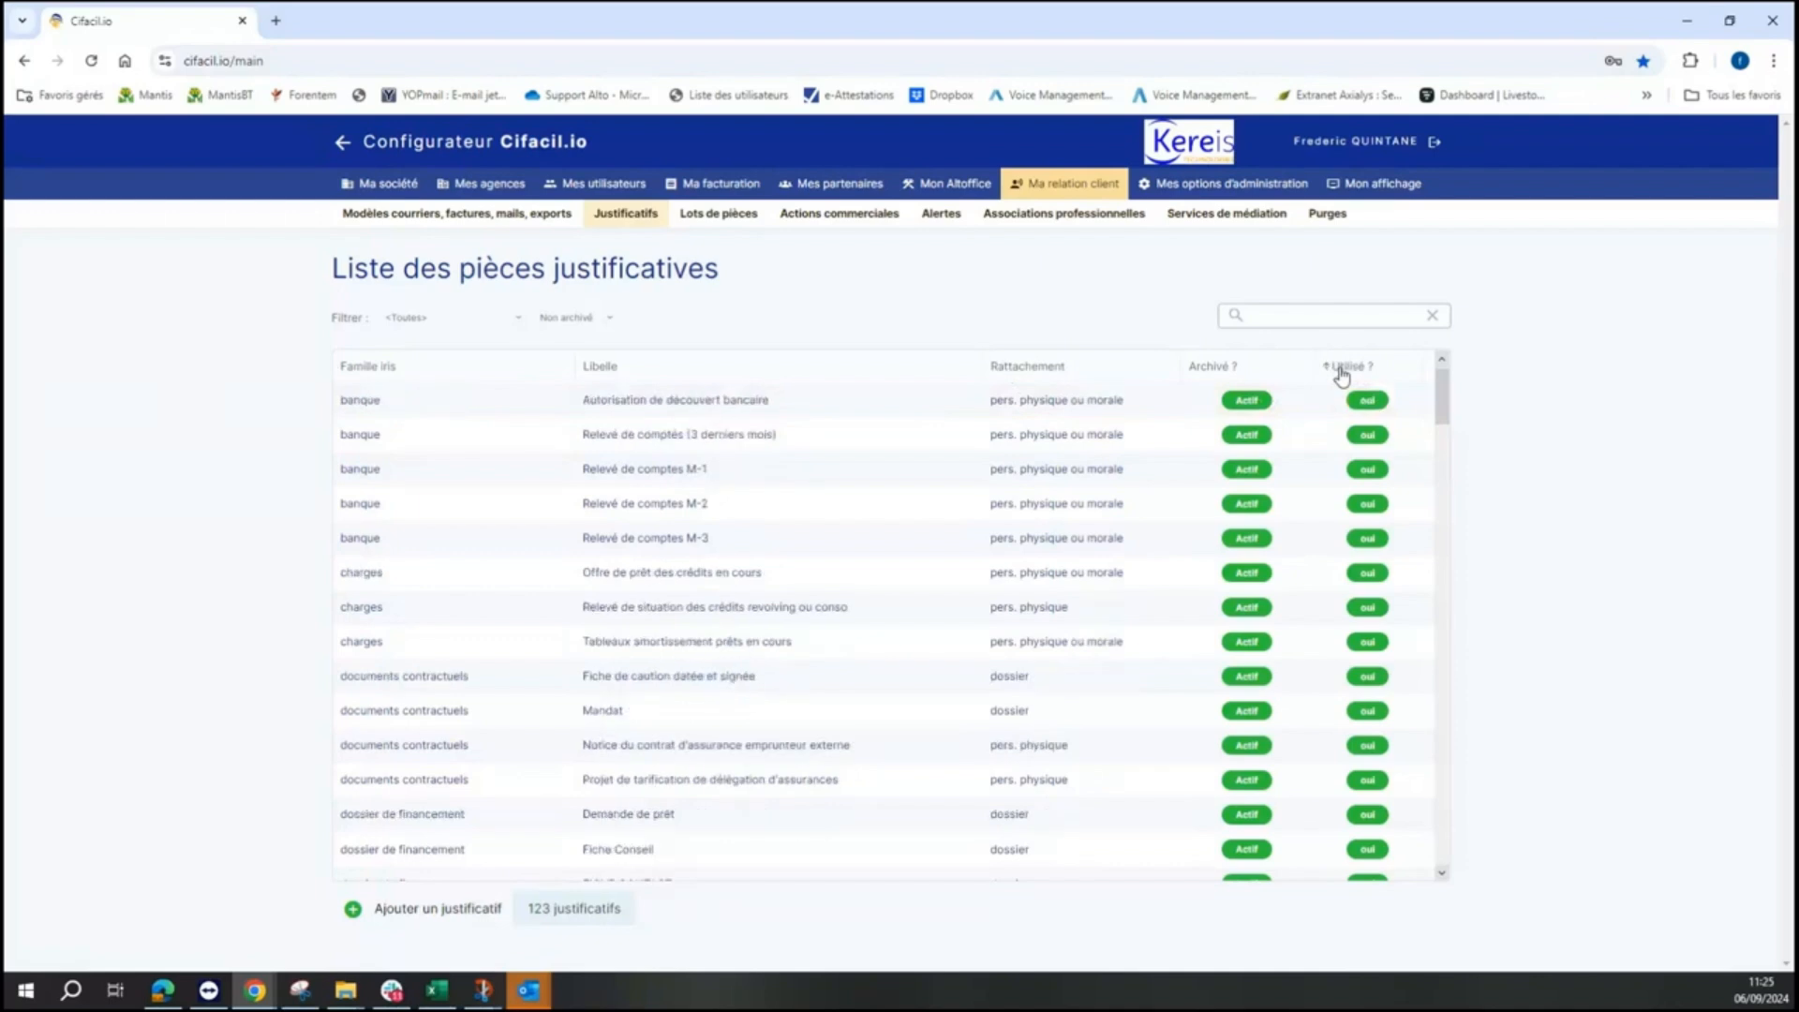
scroll(1092, 469, down, 2)
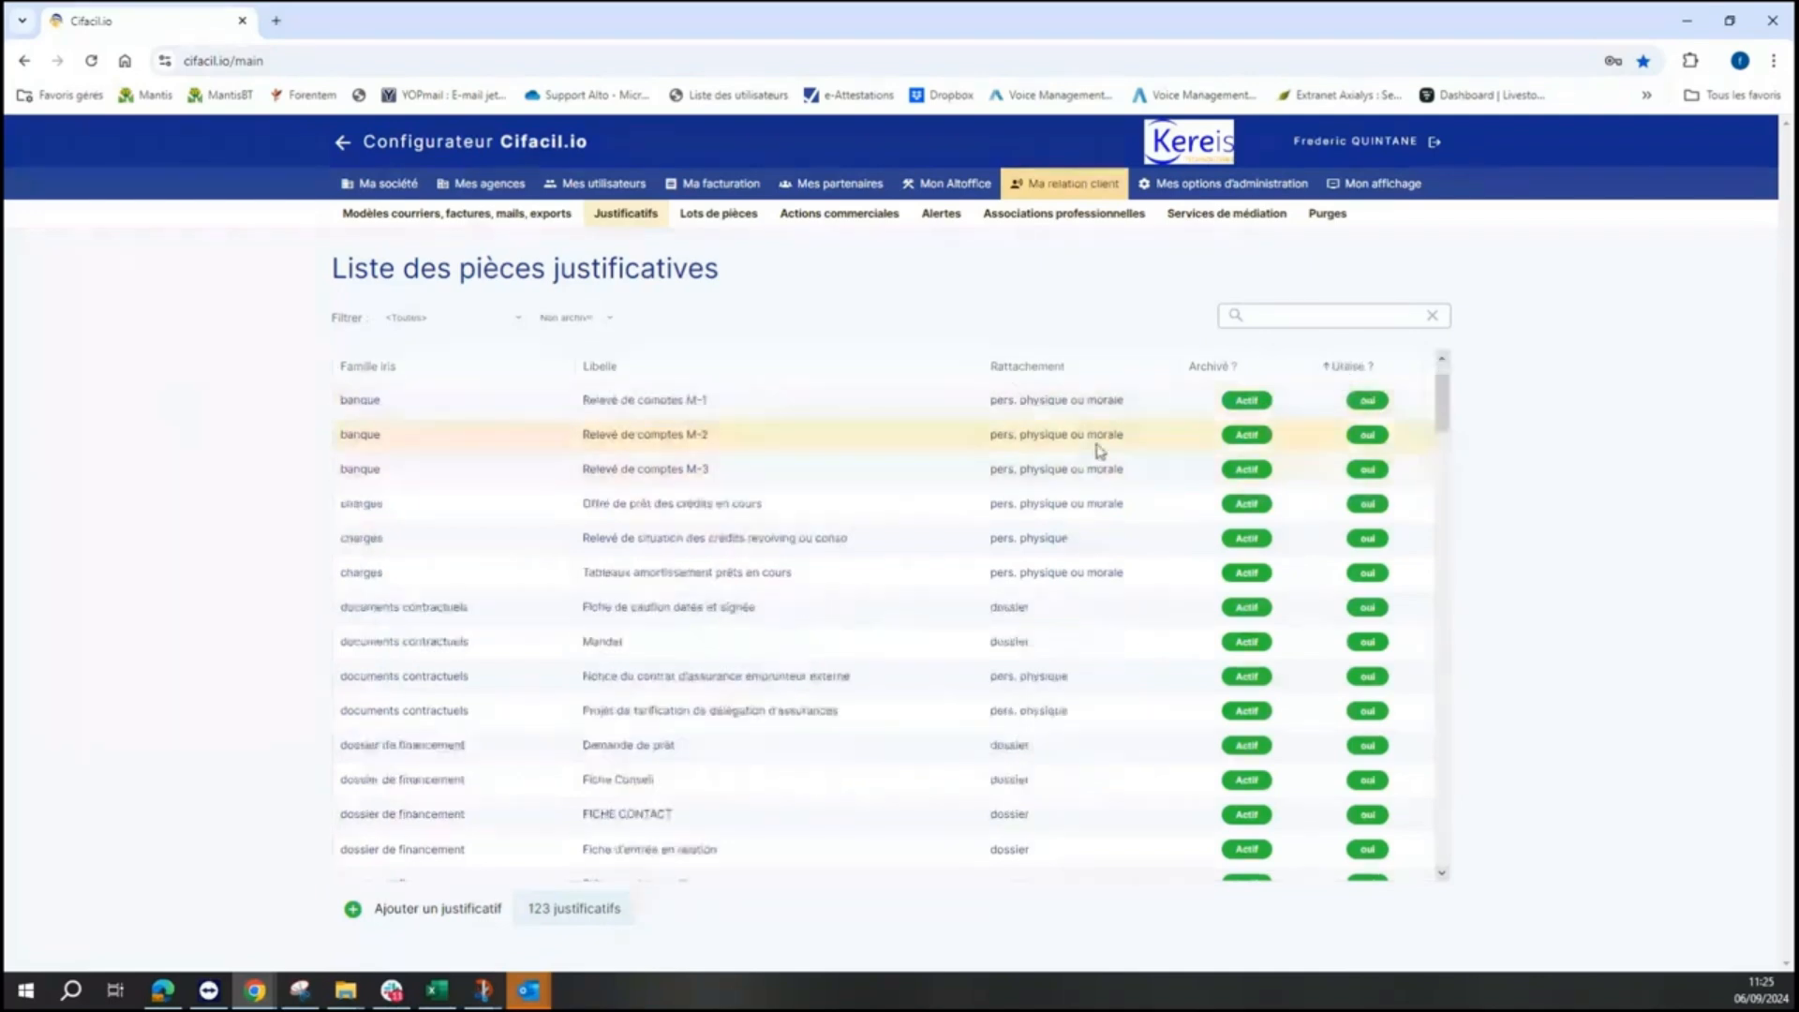
scroll(1097, 450, down, 5)
scroll(1069, 514, up, 7)
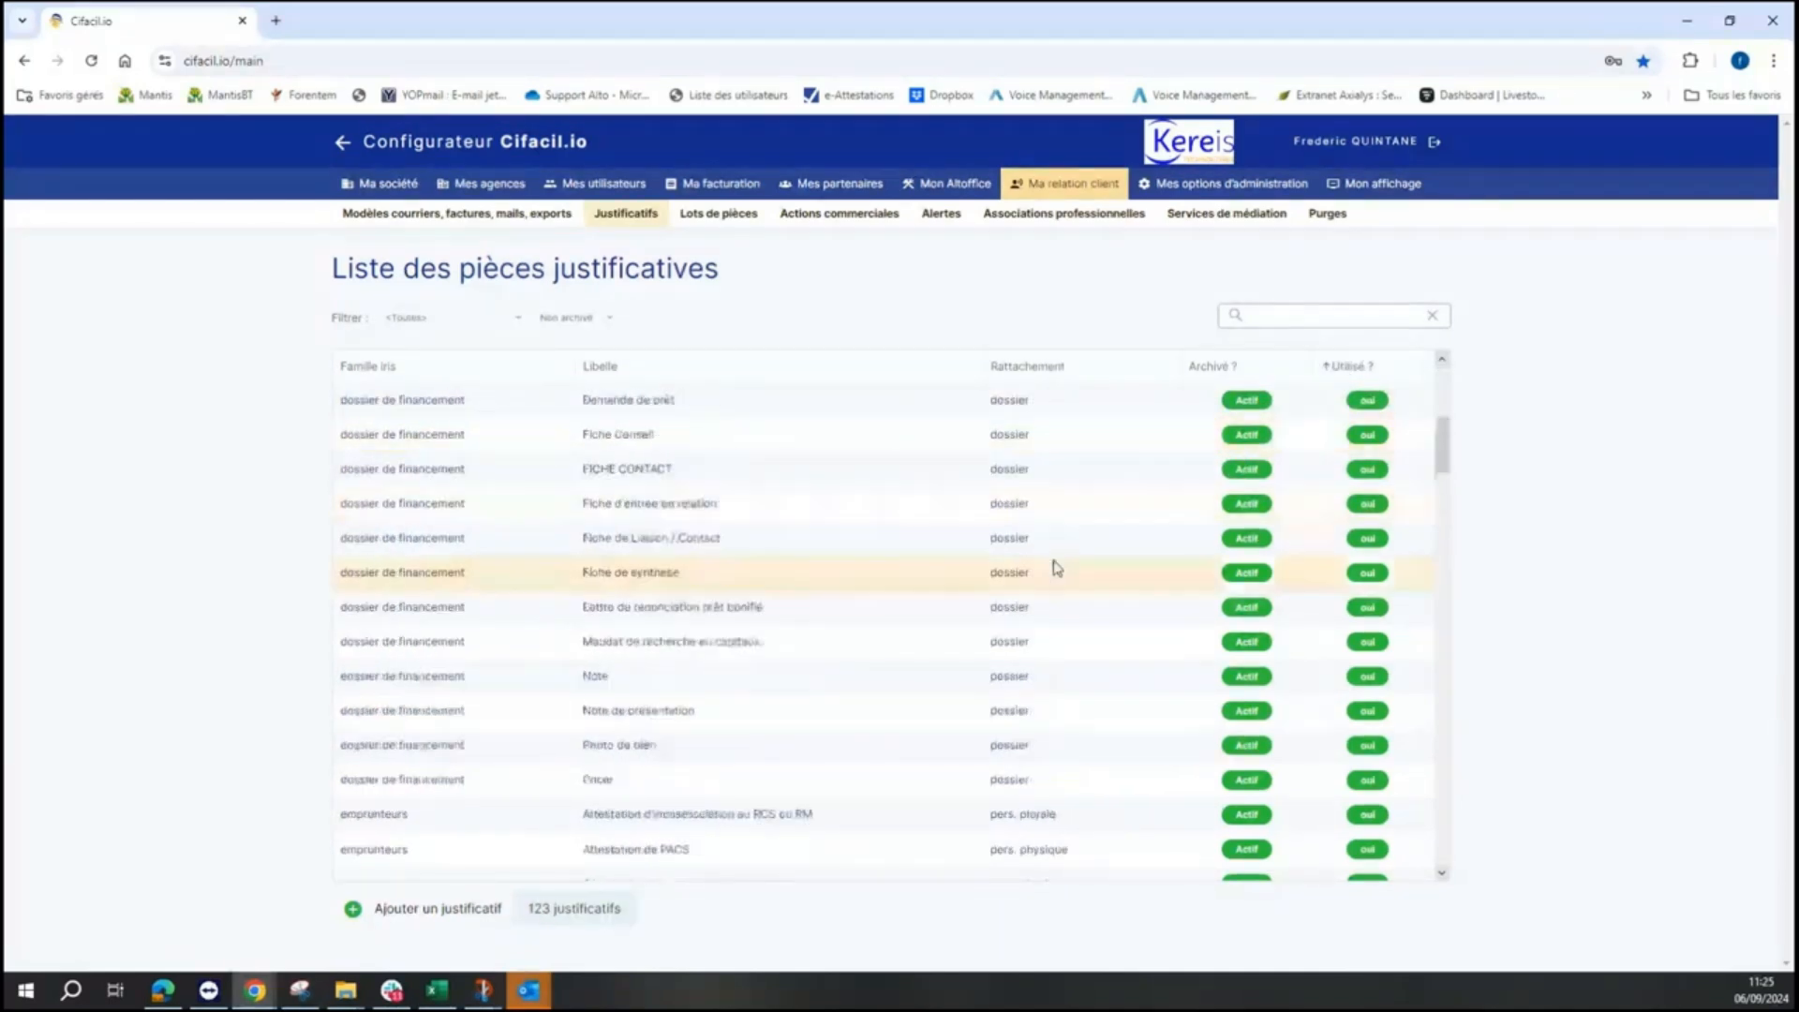
scroll(1056, 567, up, 1)
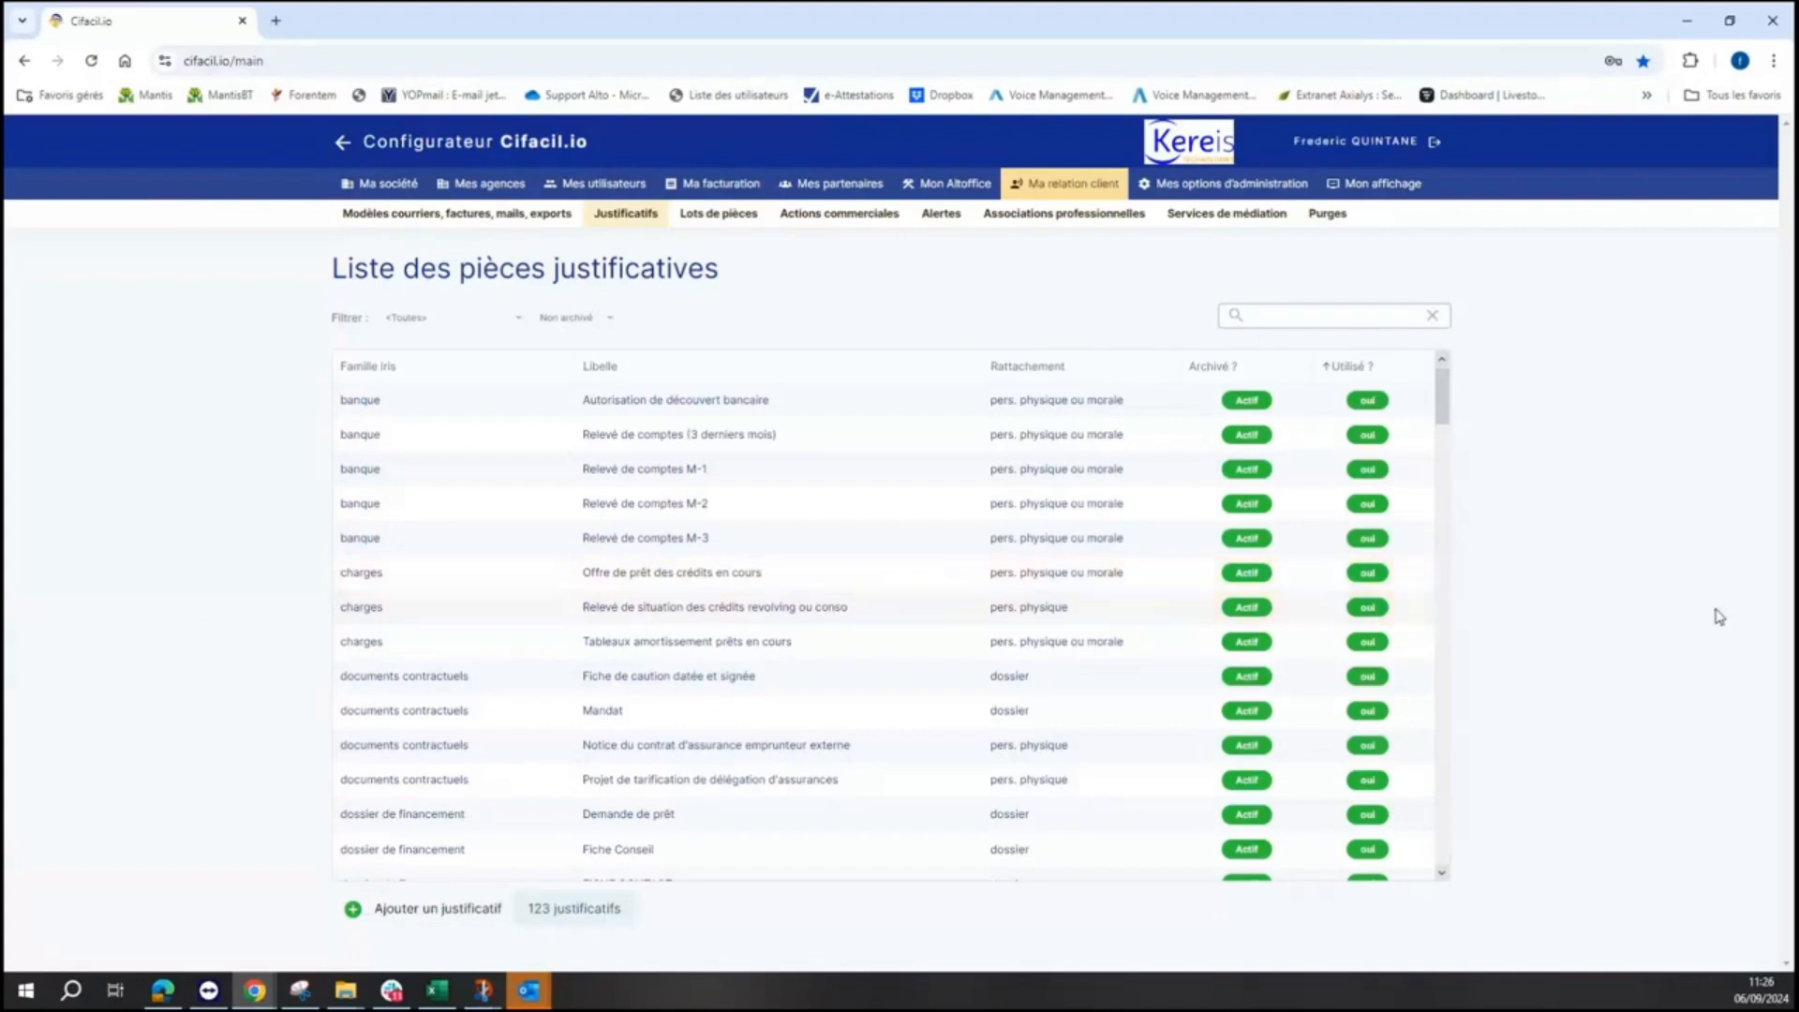
click(342, 145)
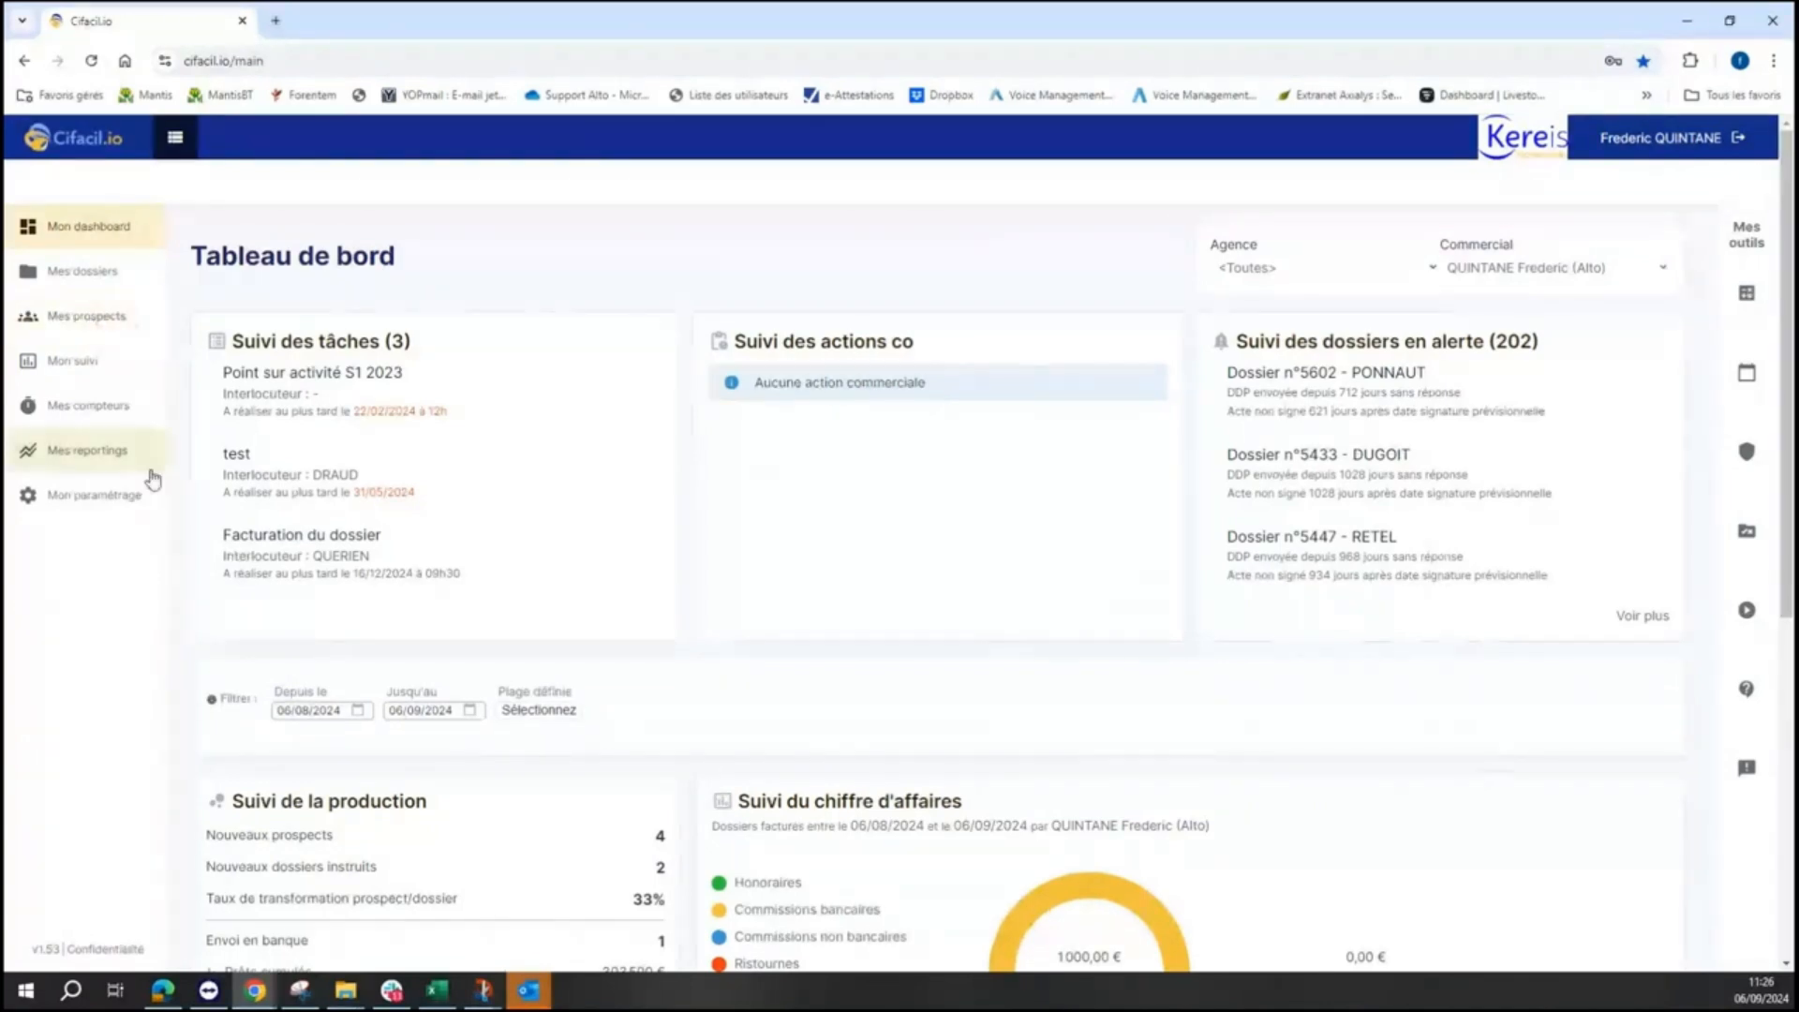
- Inspect the PTZ batch in Lots de pièces, close it unchanged, and open Ajouter un lot de justificatifs
click(79, 497)
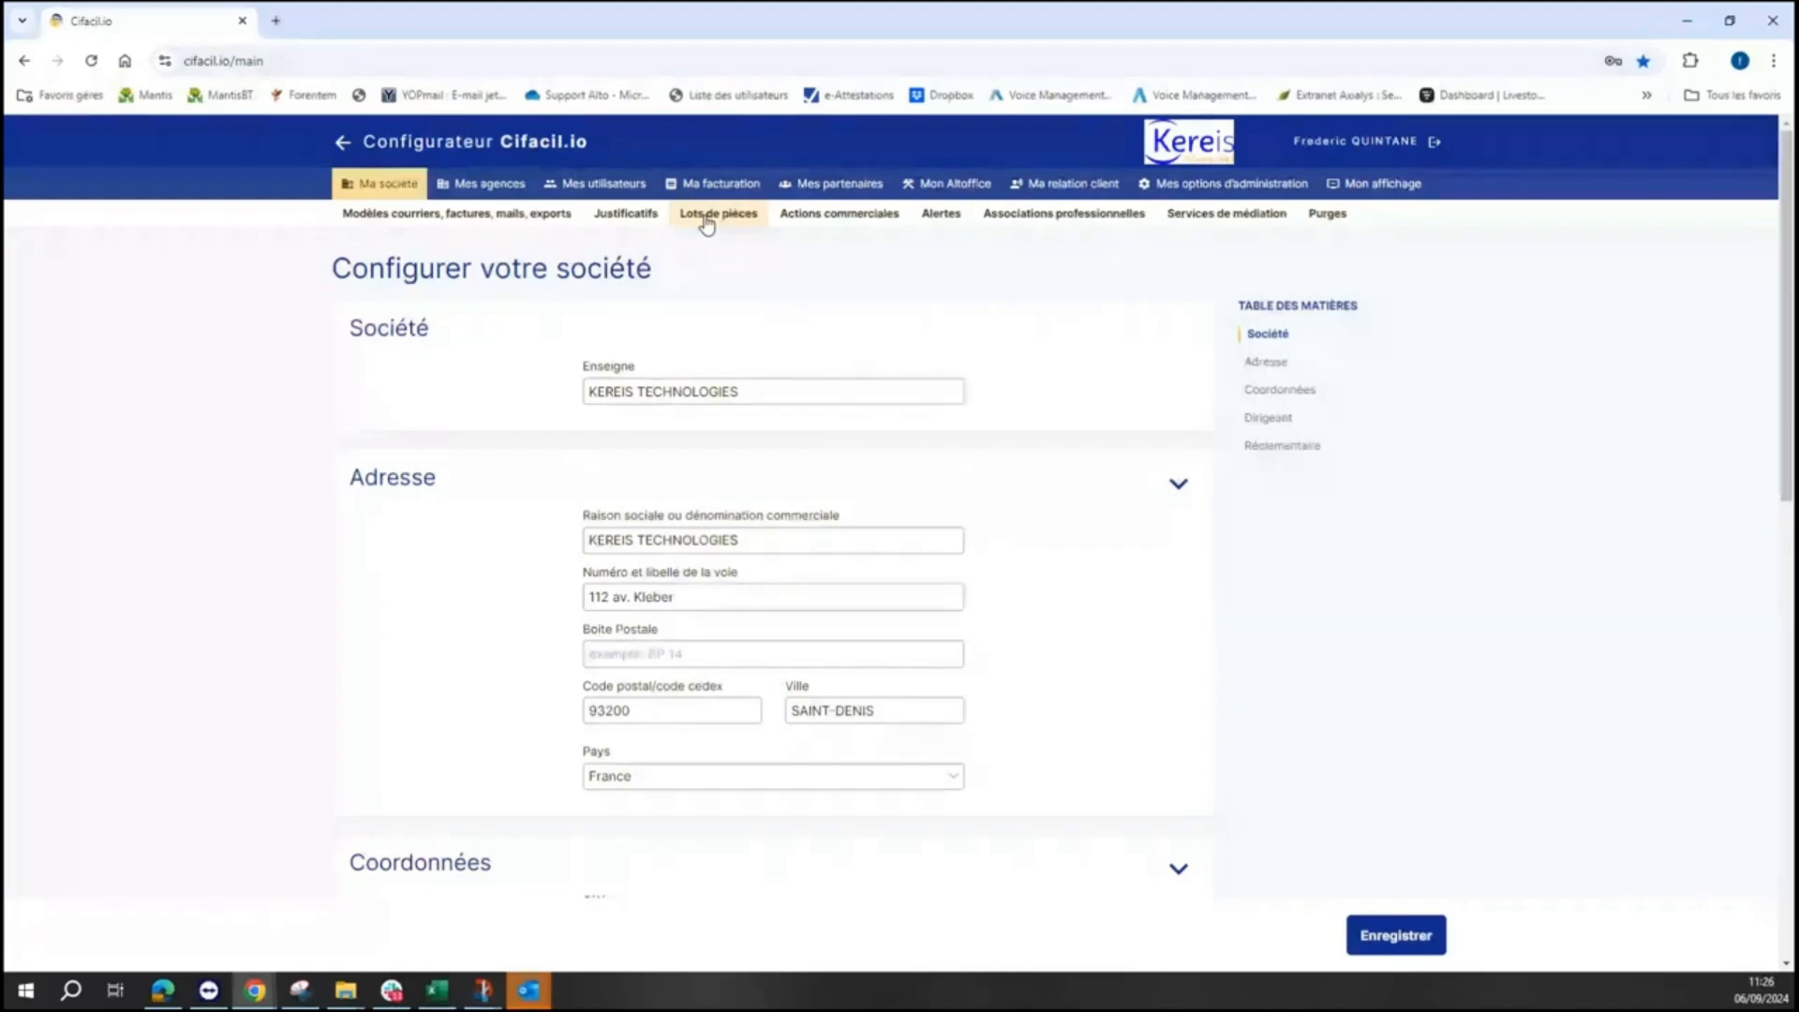
click(708, 221)
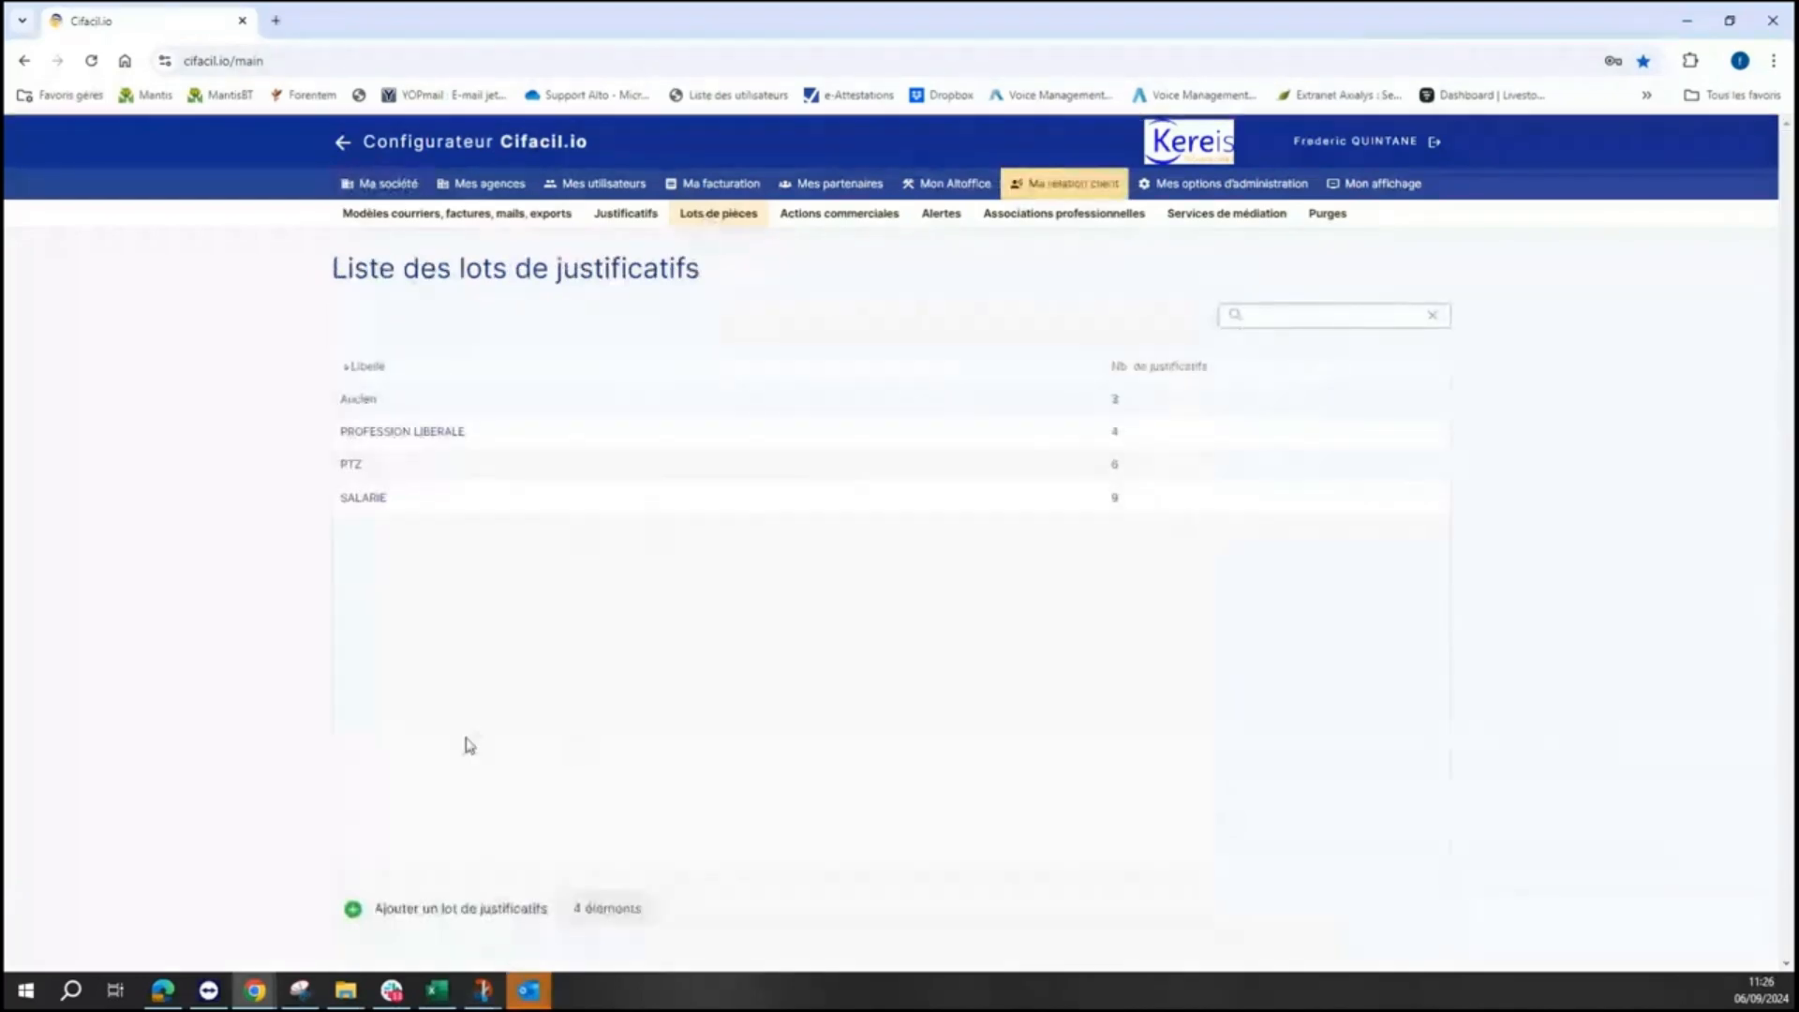
click(434, 475)
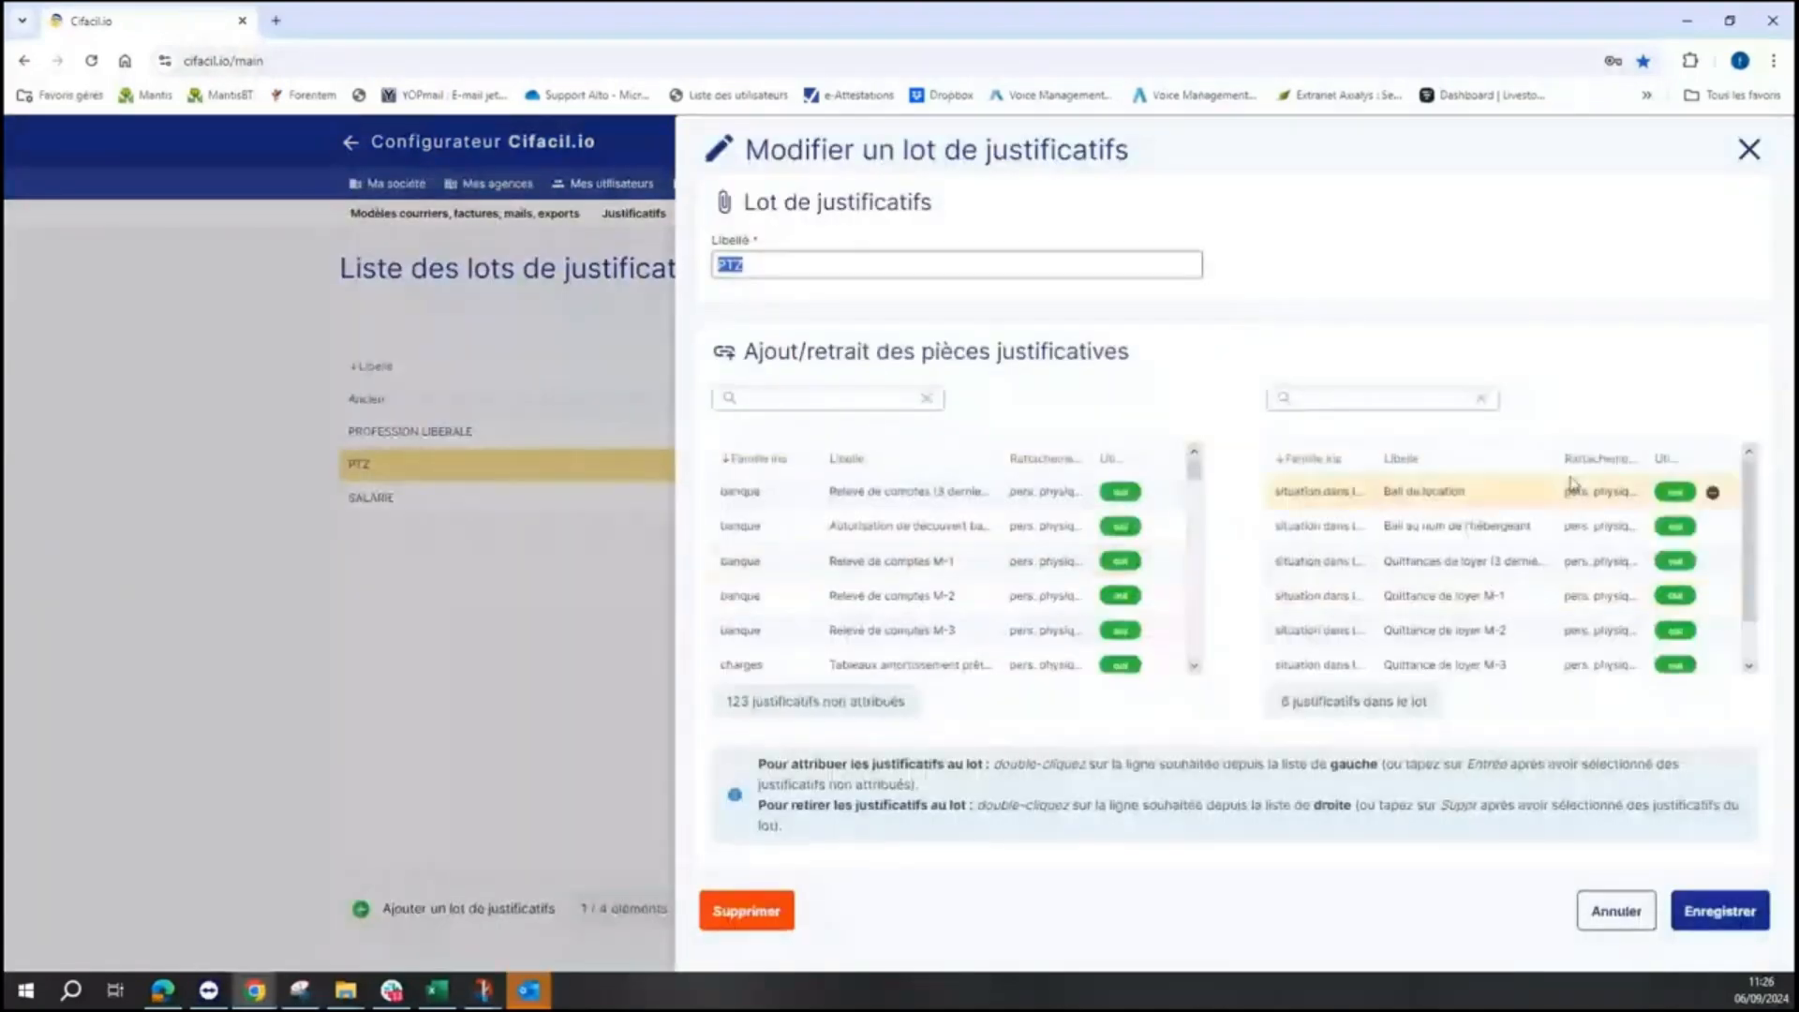
click(1750, 150)
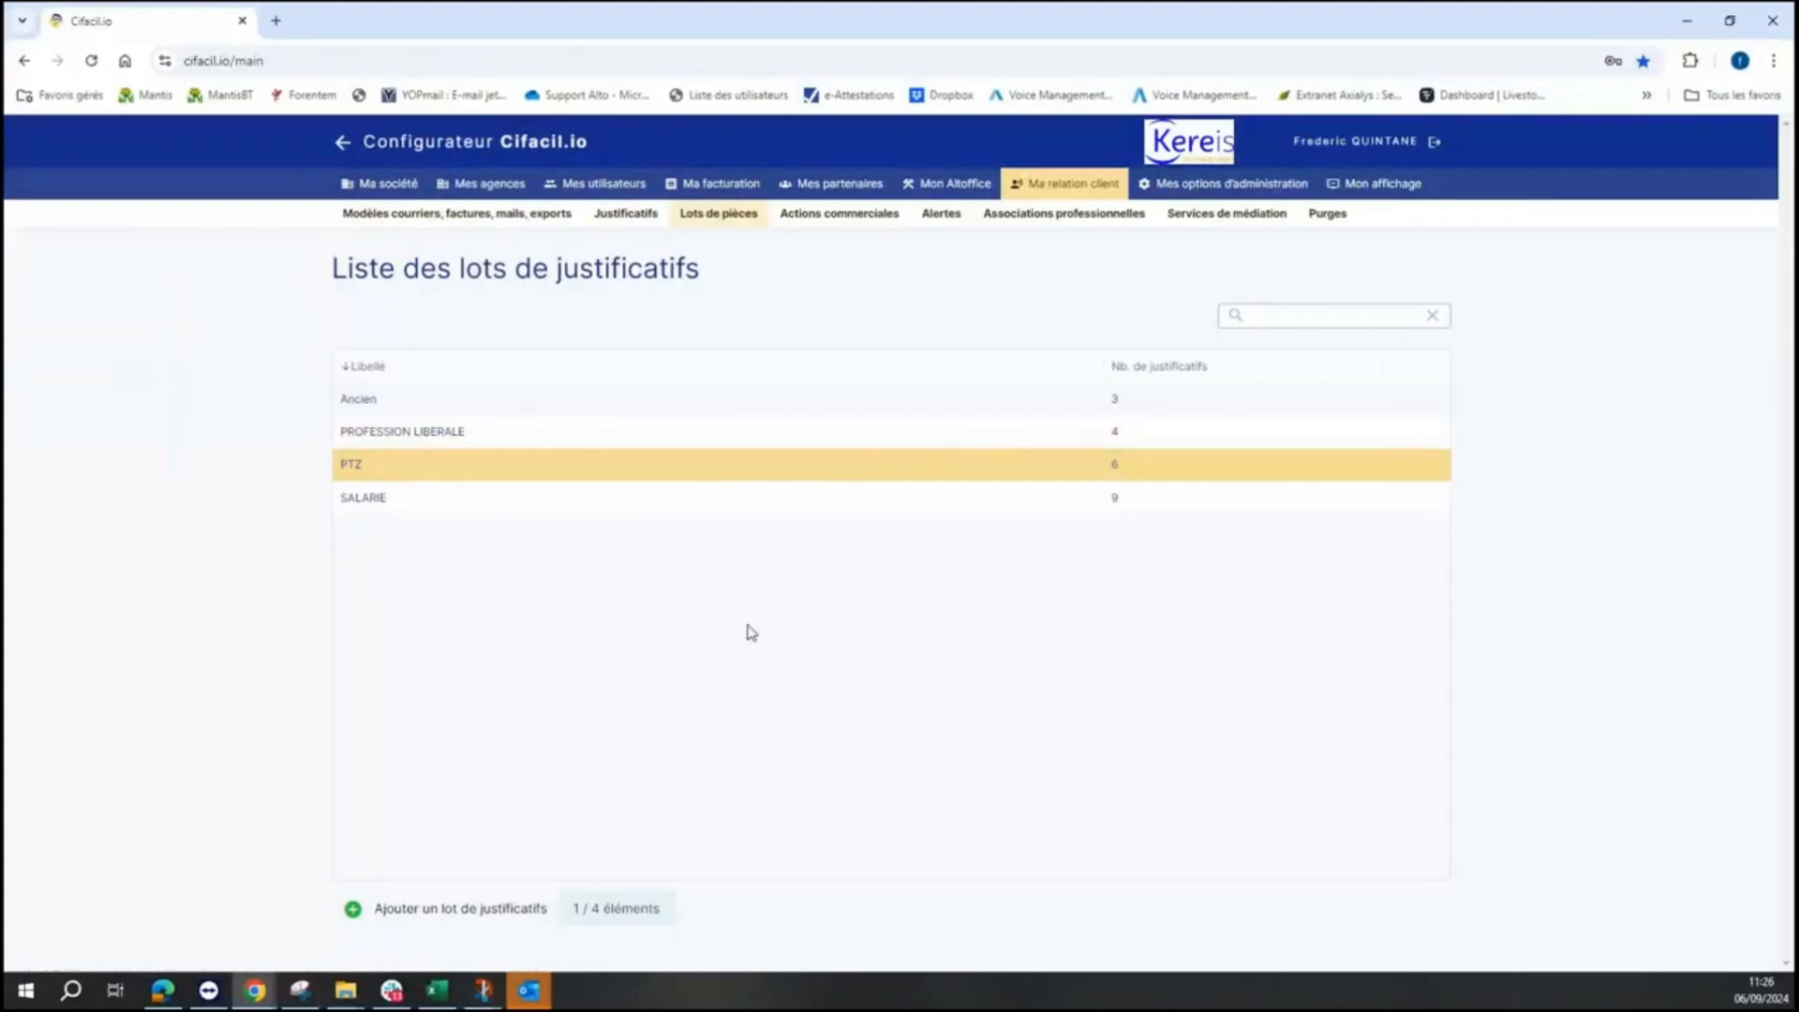
click(455, 913)
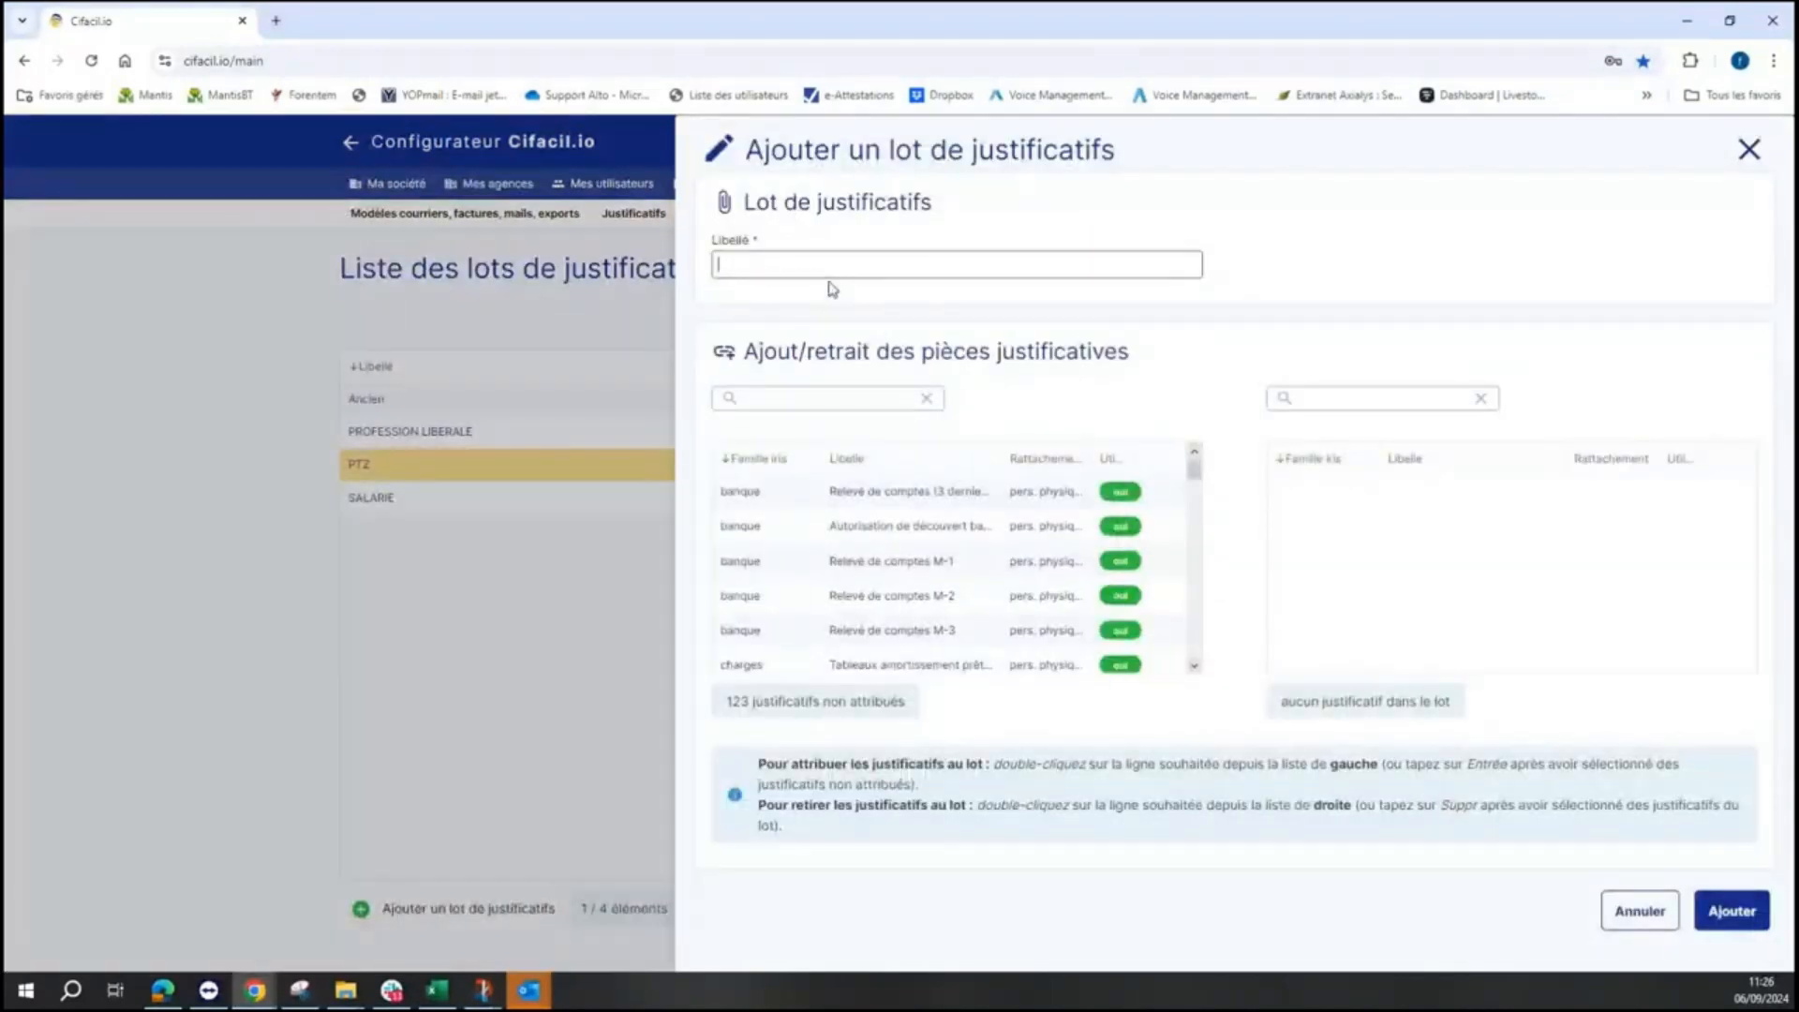
- Name the batch TEST and add Carte nationale d'identité found by searching 'CART'
text(TEST)
click(1090, 352)
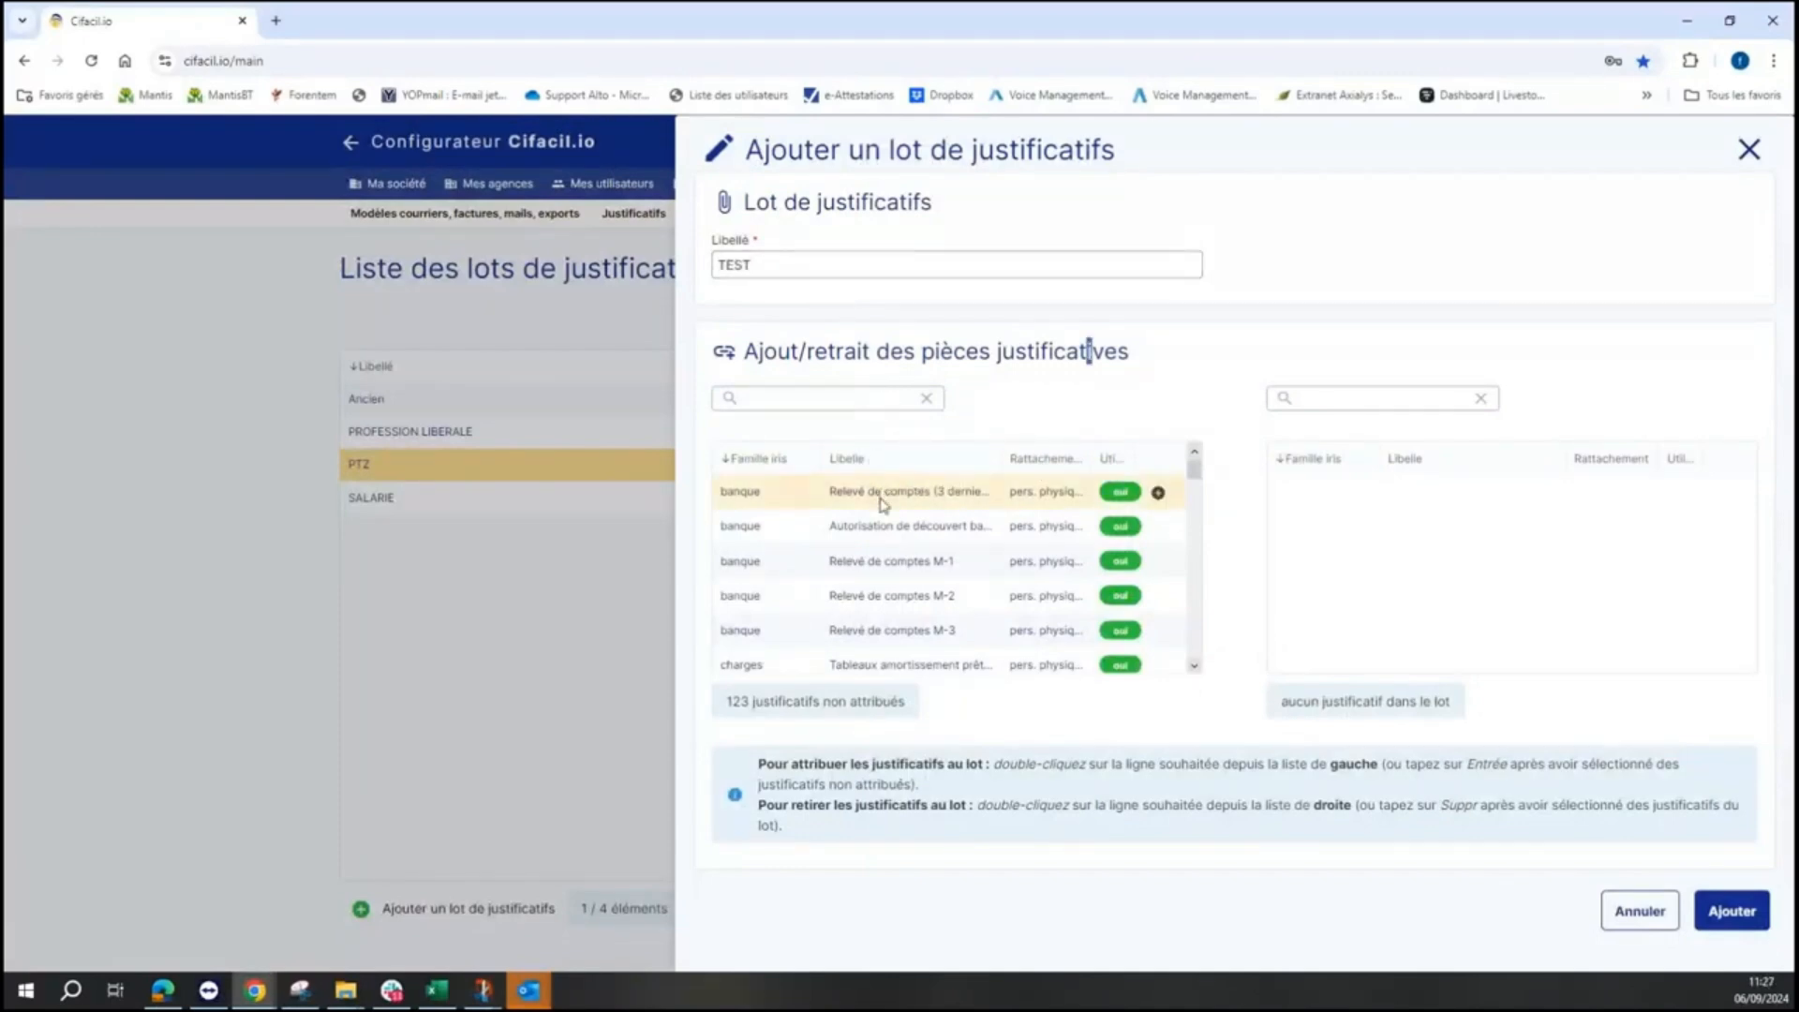
click(856, 403)
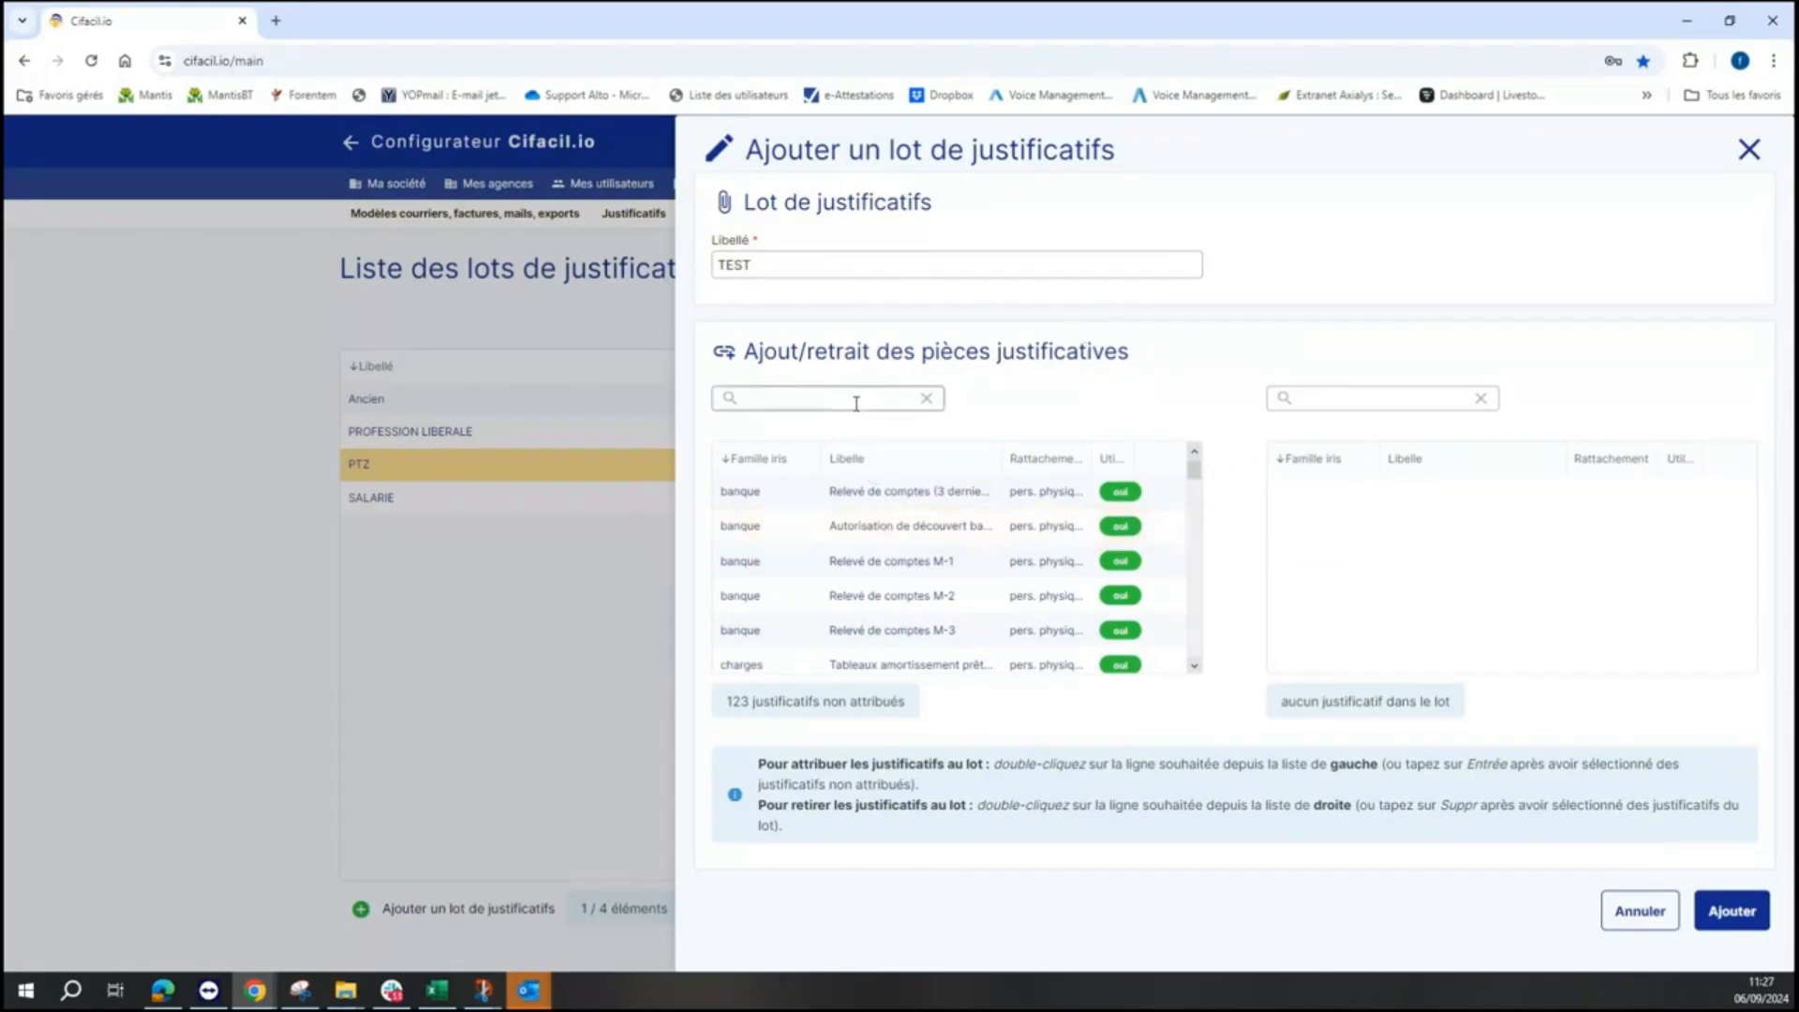
text(d)
text(ART)
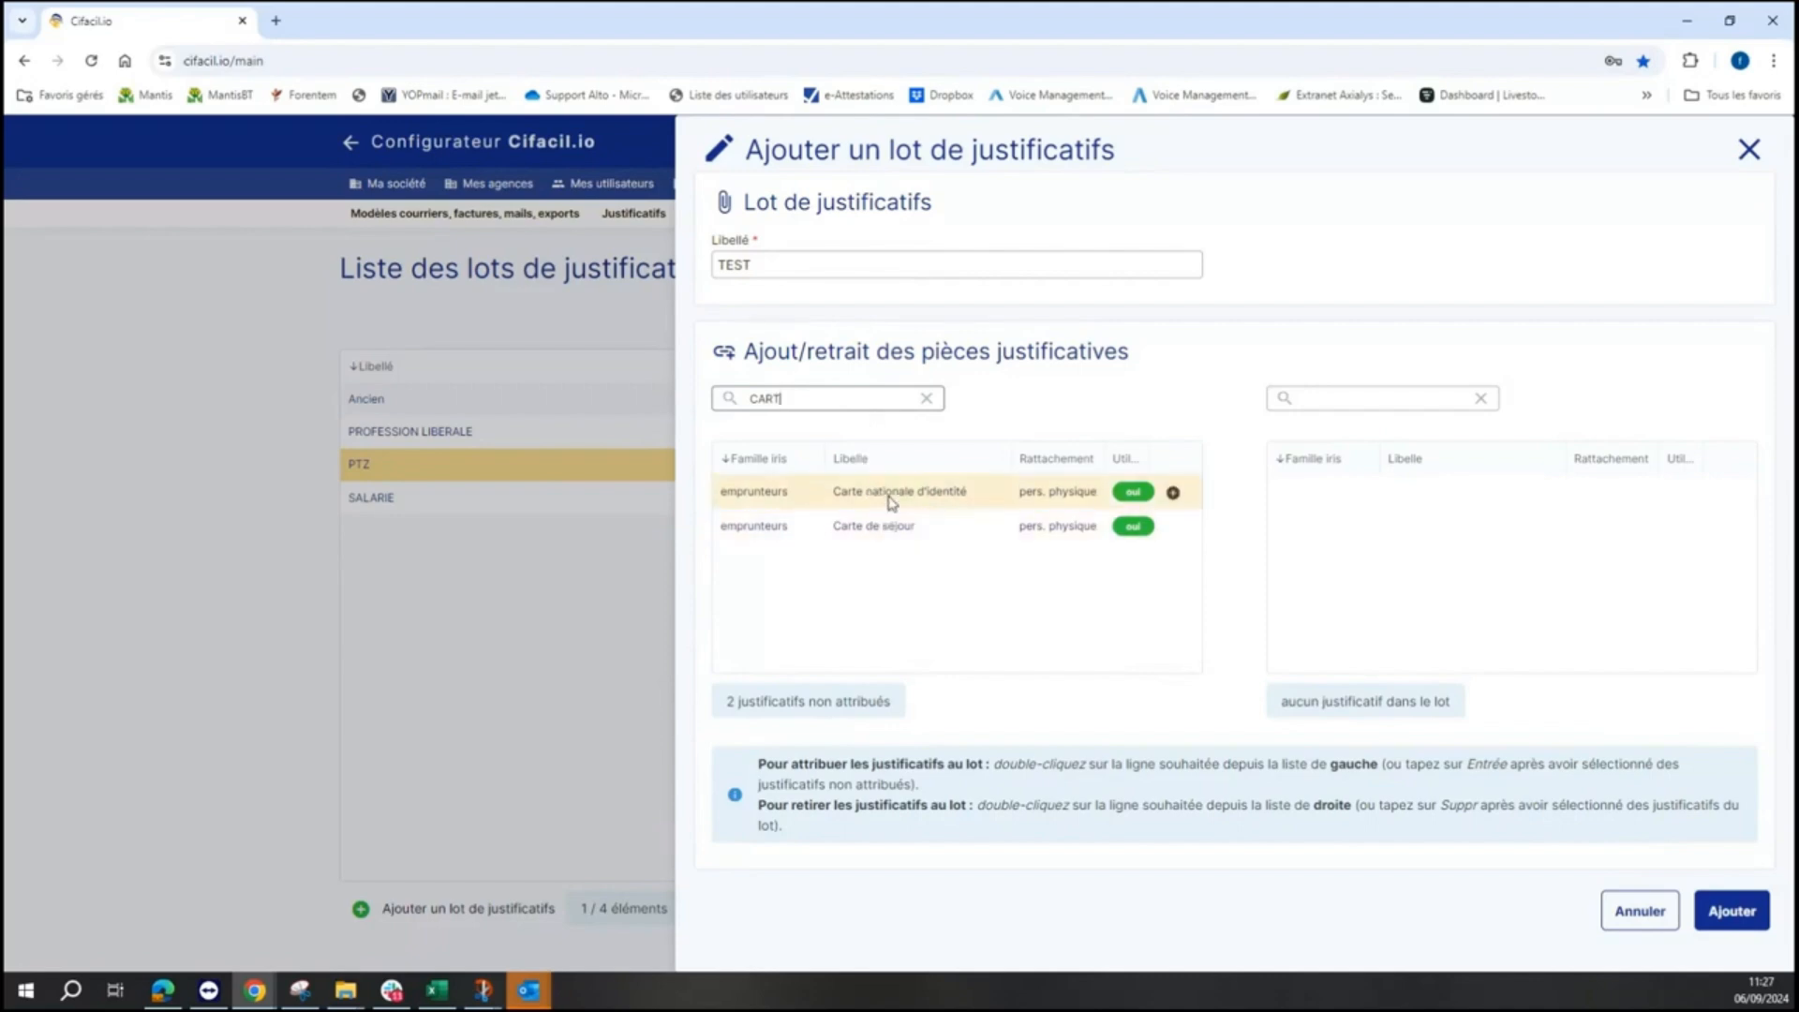
click(891, 500)
double_click(891, 500)
click(1014, 608)
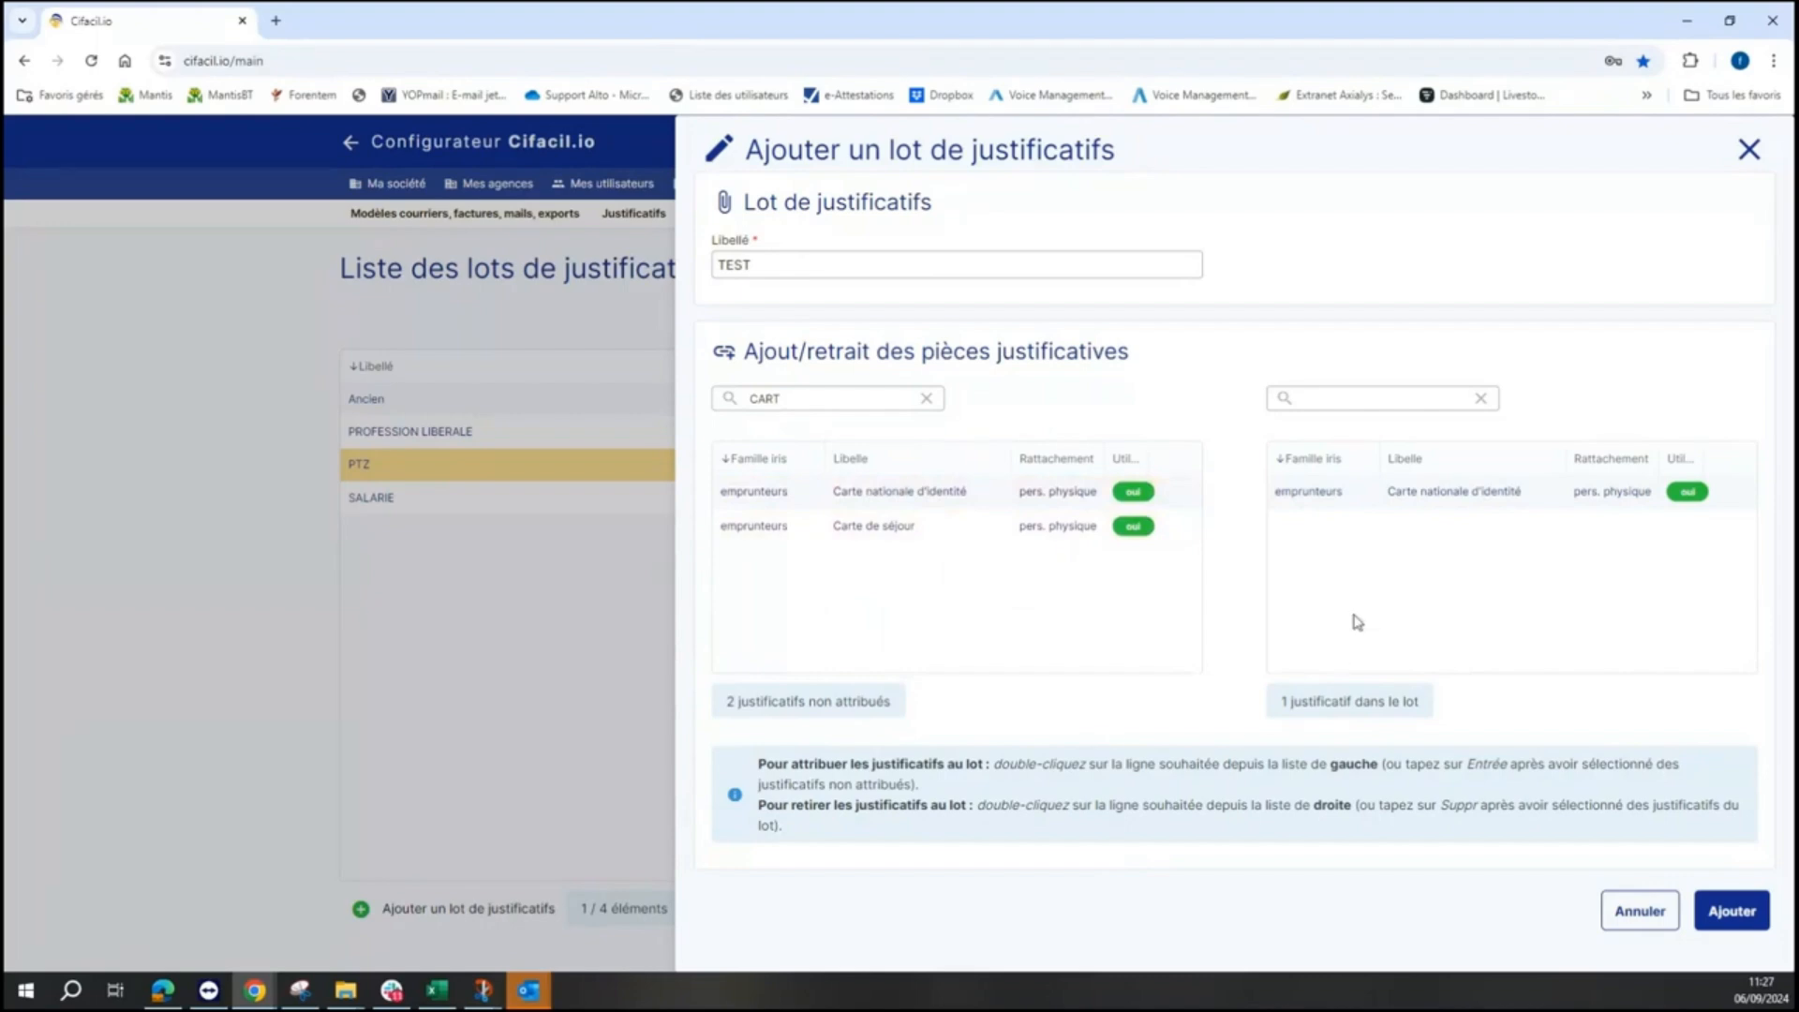
- Add Relevé de comptes M-3, M-2 and M-1 to the TEST batch and save it
drag(803, 402, 734, 401)
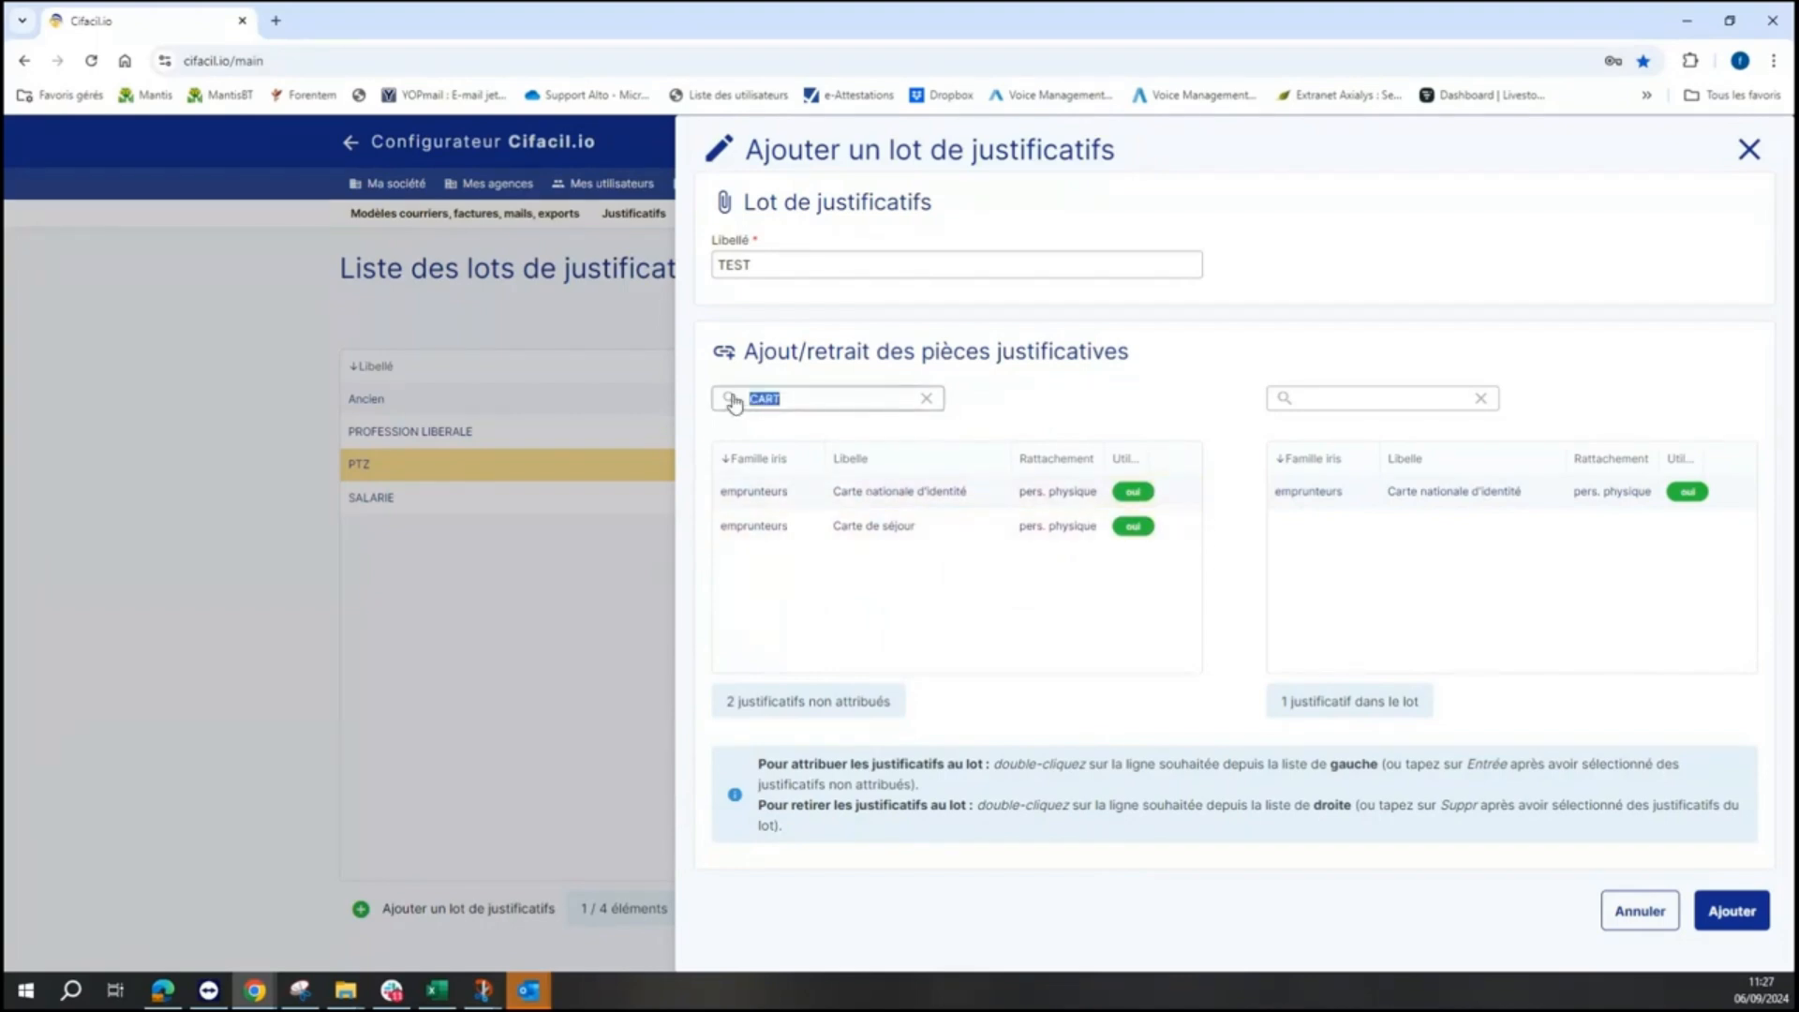
key(BackSpace)
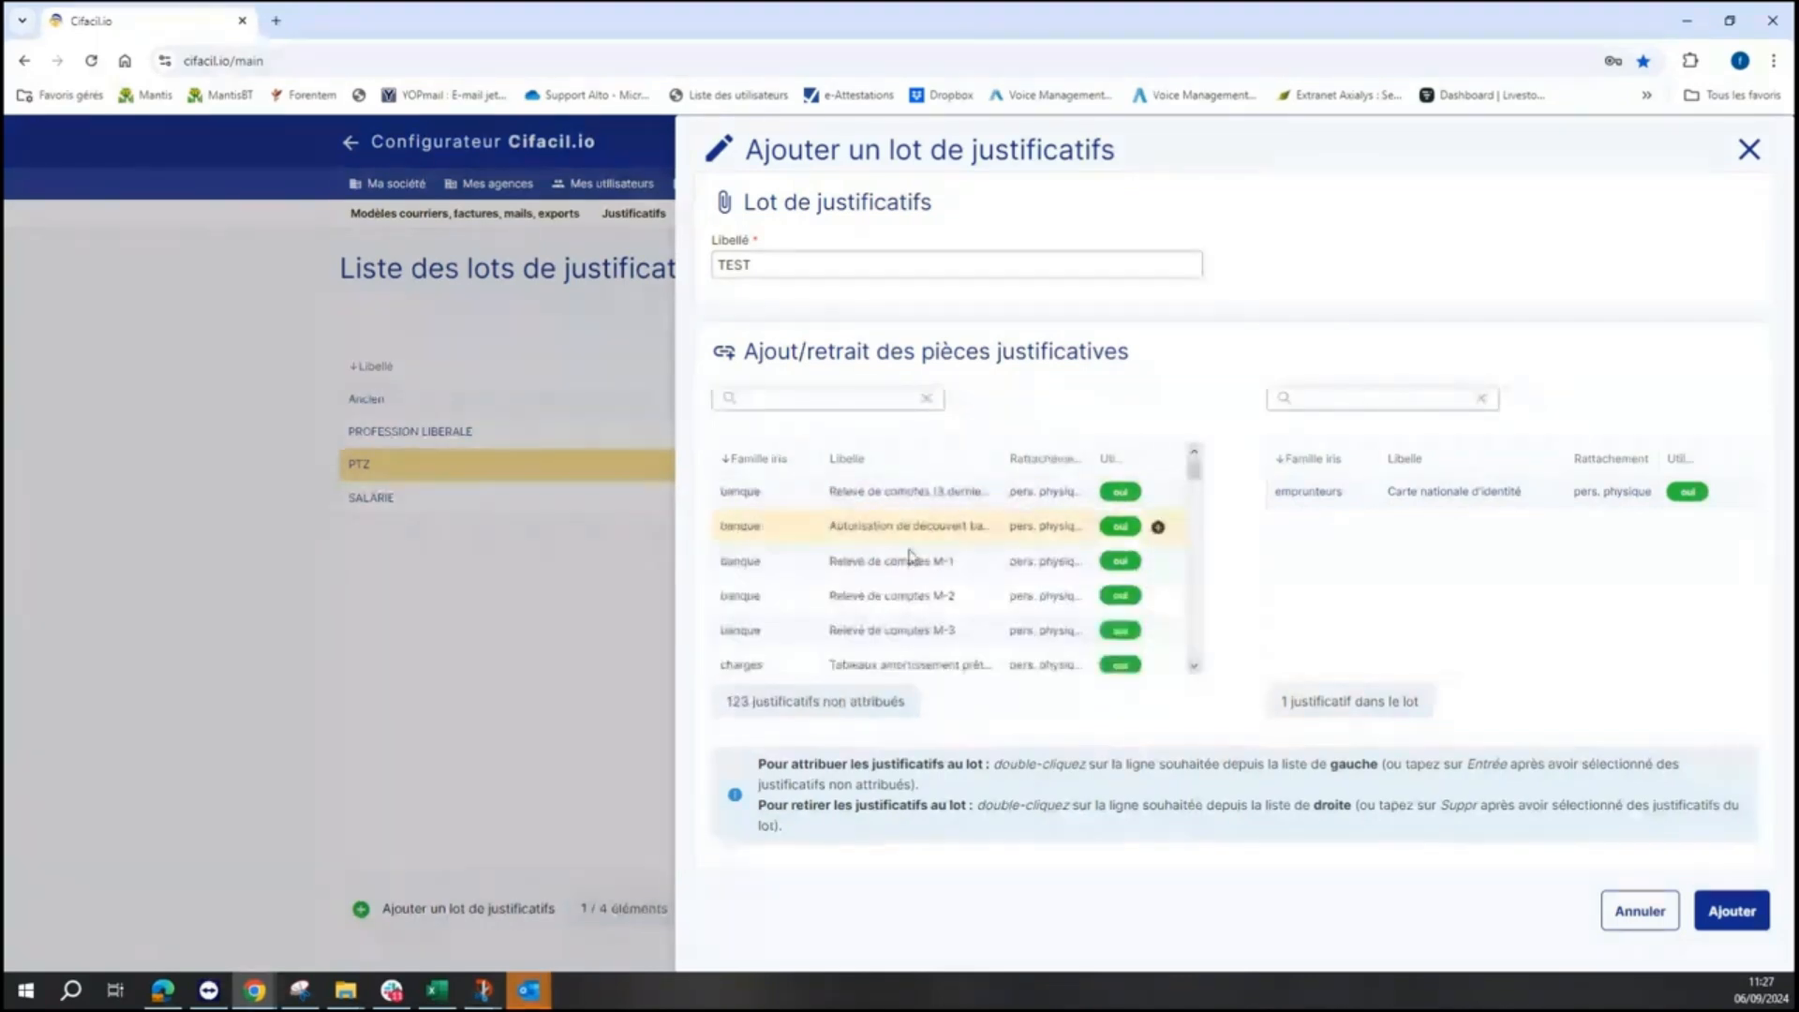
double_click(965, 630)
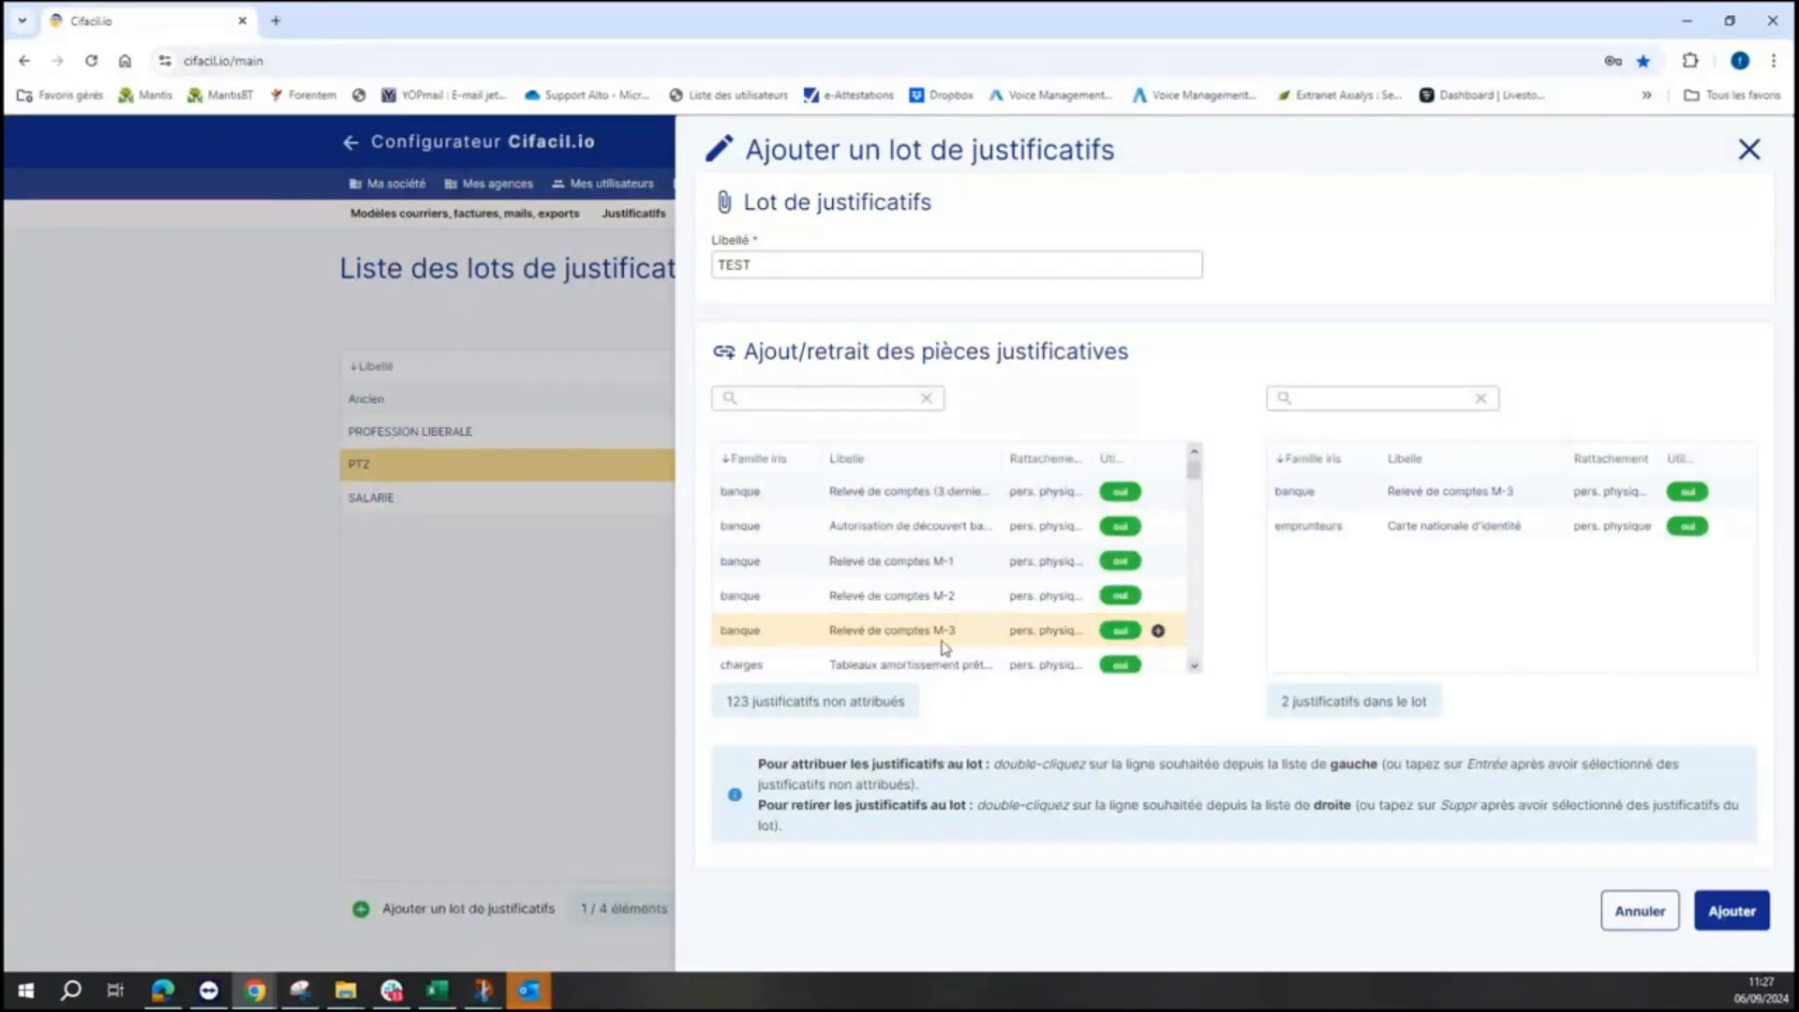
double_click(899, 595)
double_click(913, 562)
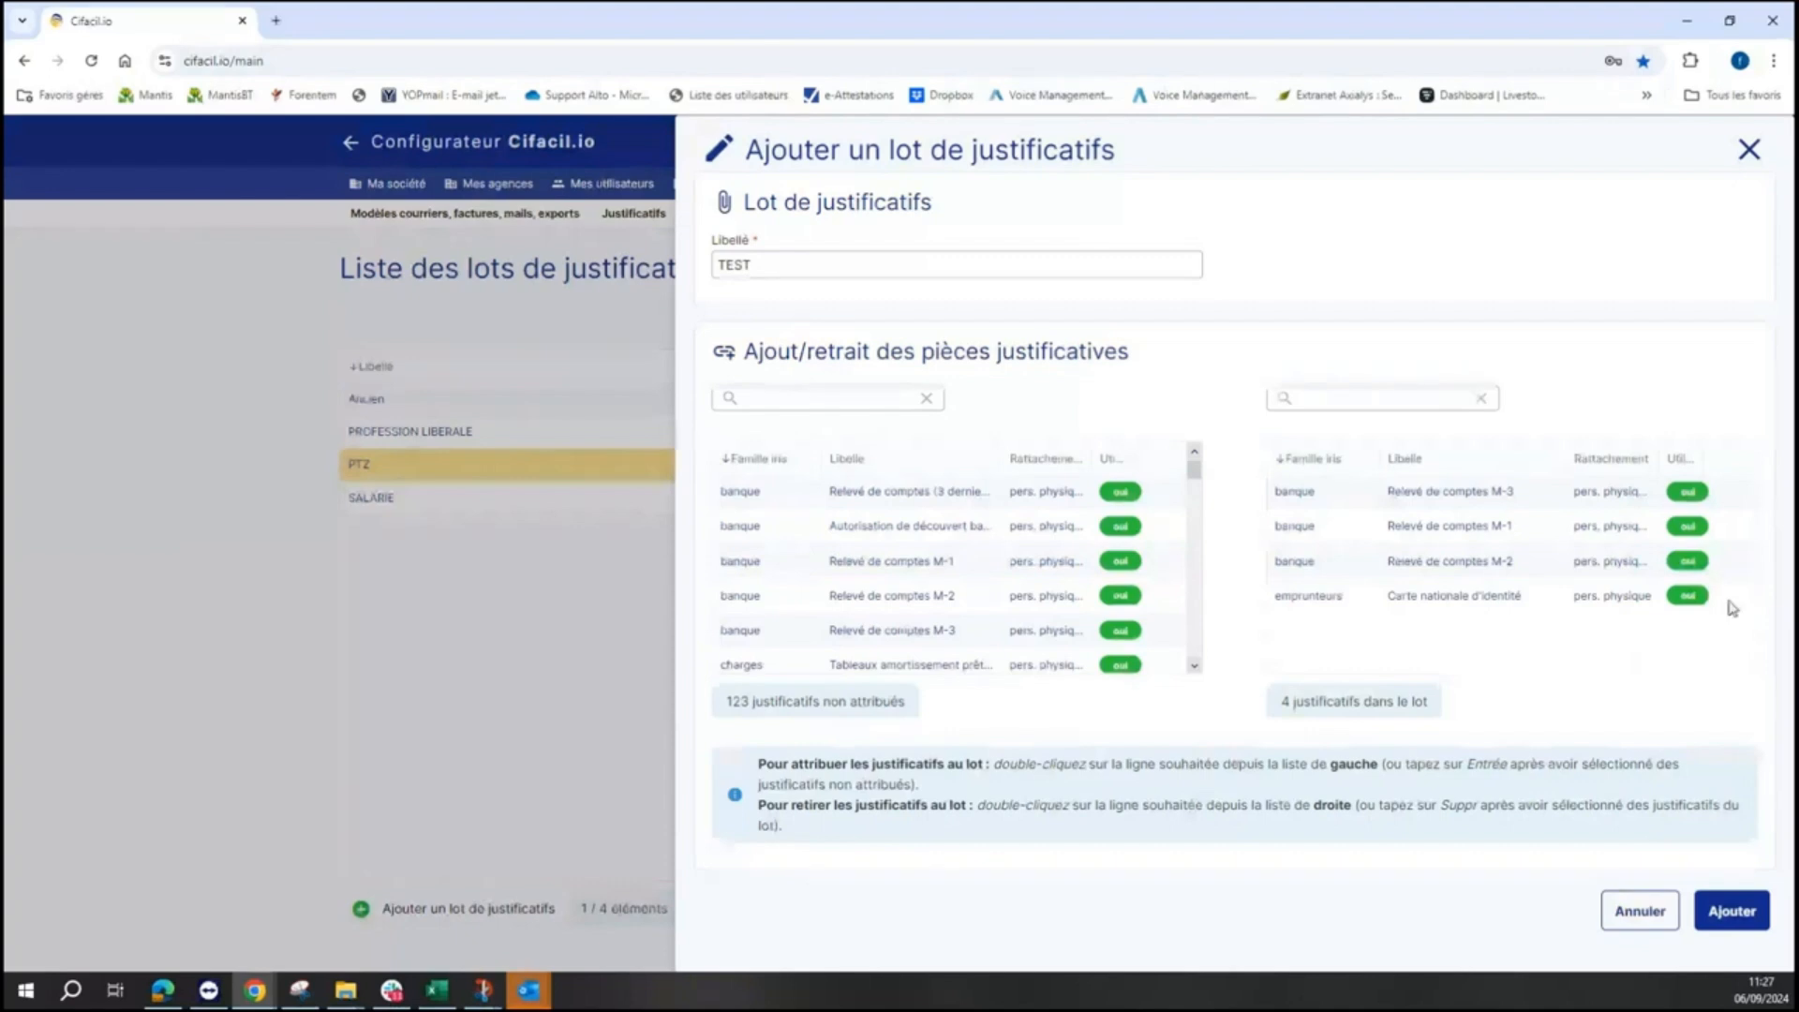
click(1754, 912)
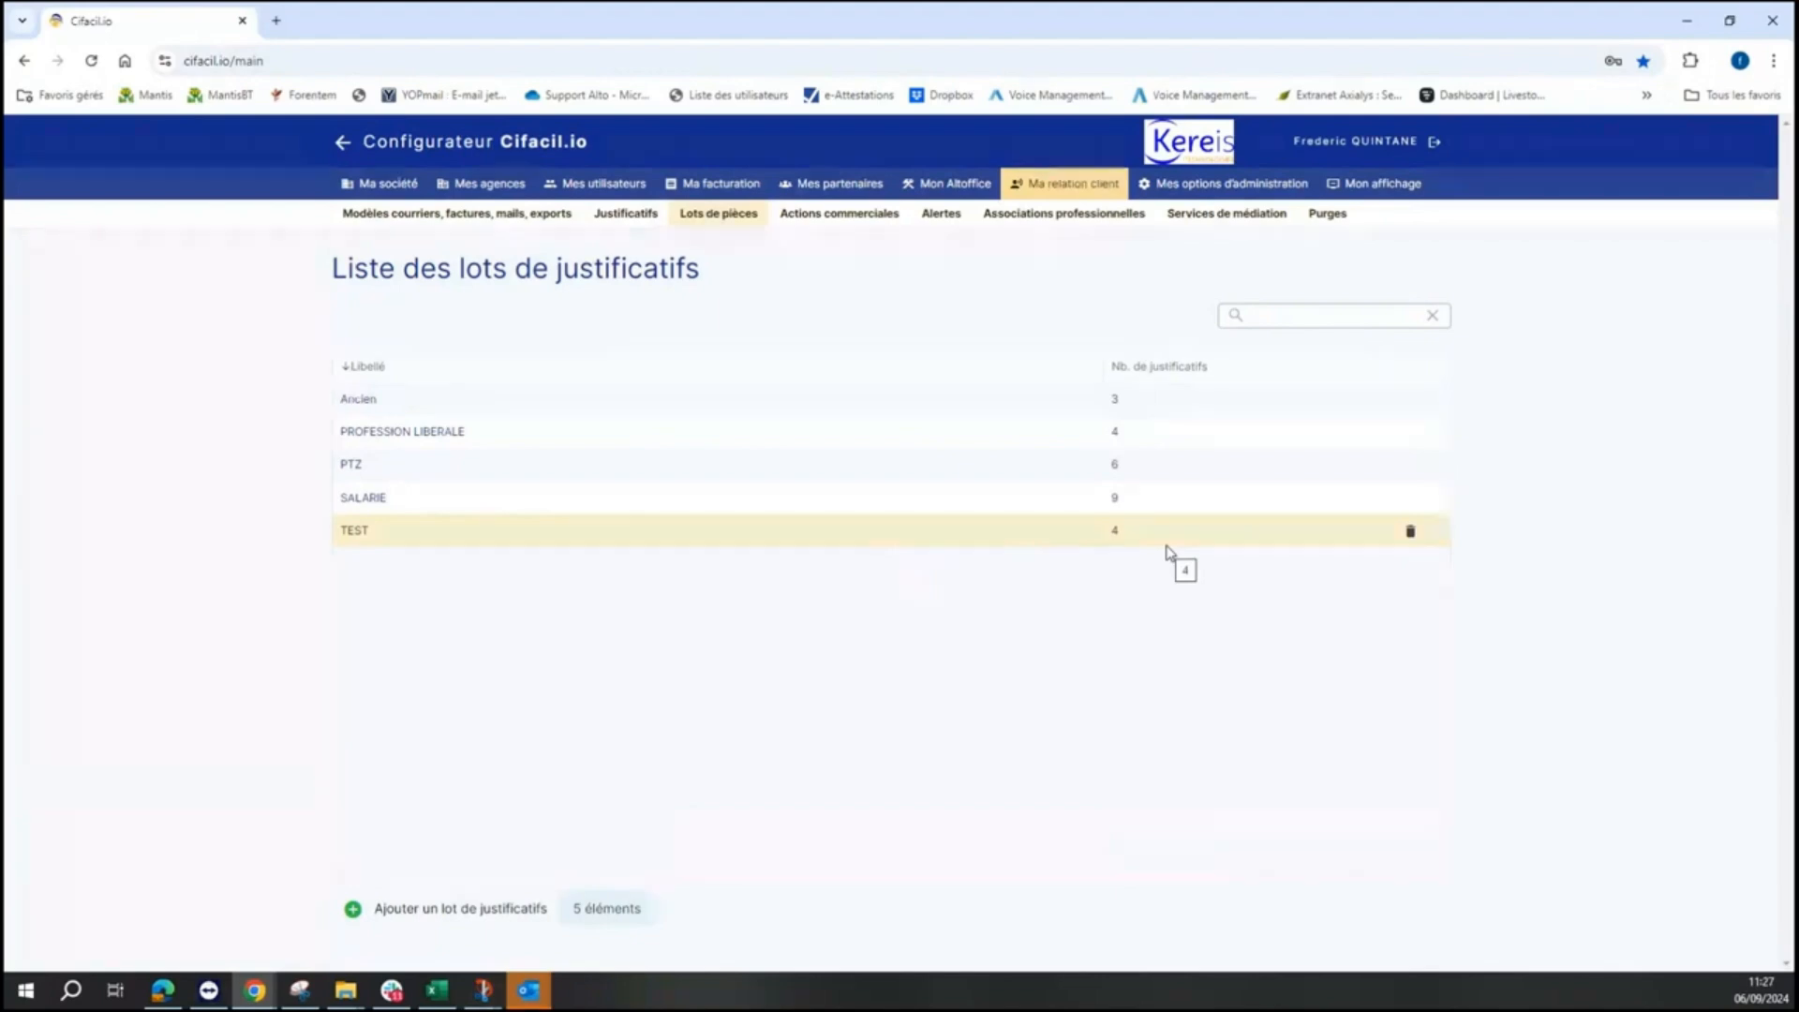
- Delete the TEST document batch, then reopen dossier LIDE n° 6389 from Mes dossiers
click(1410, 533)
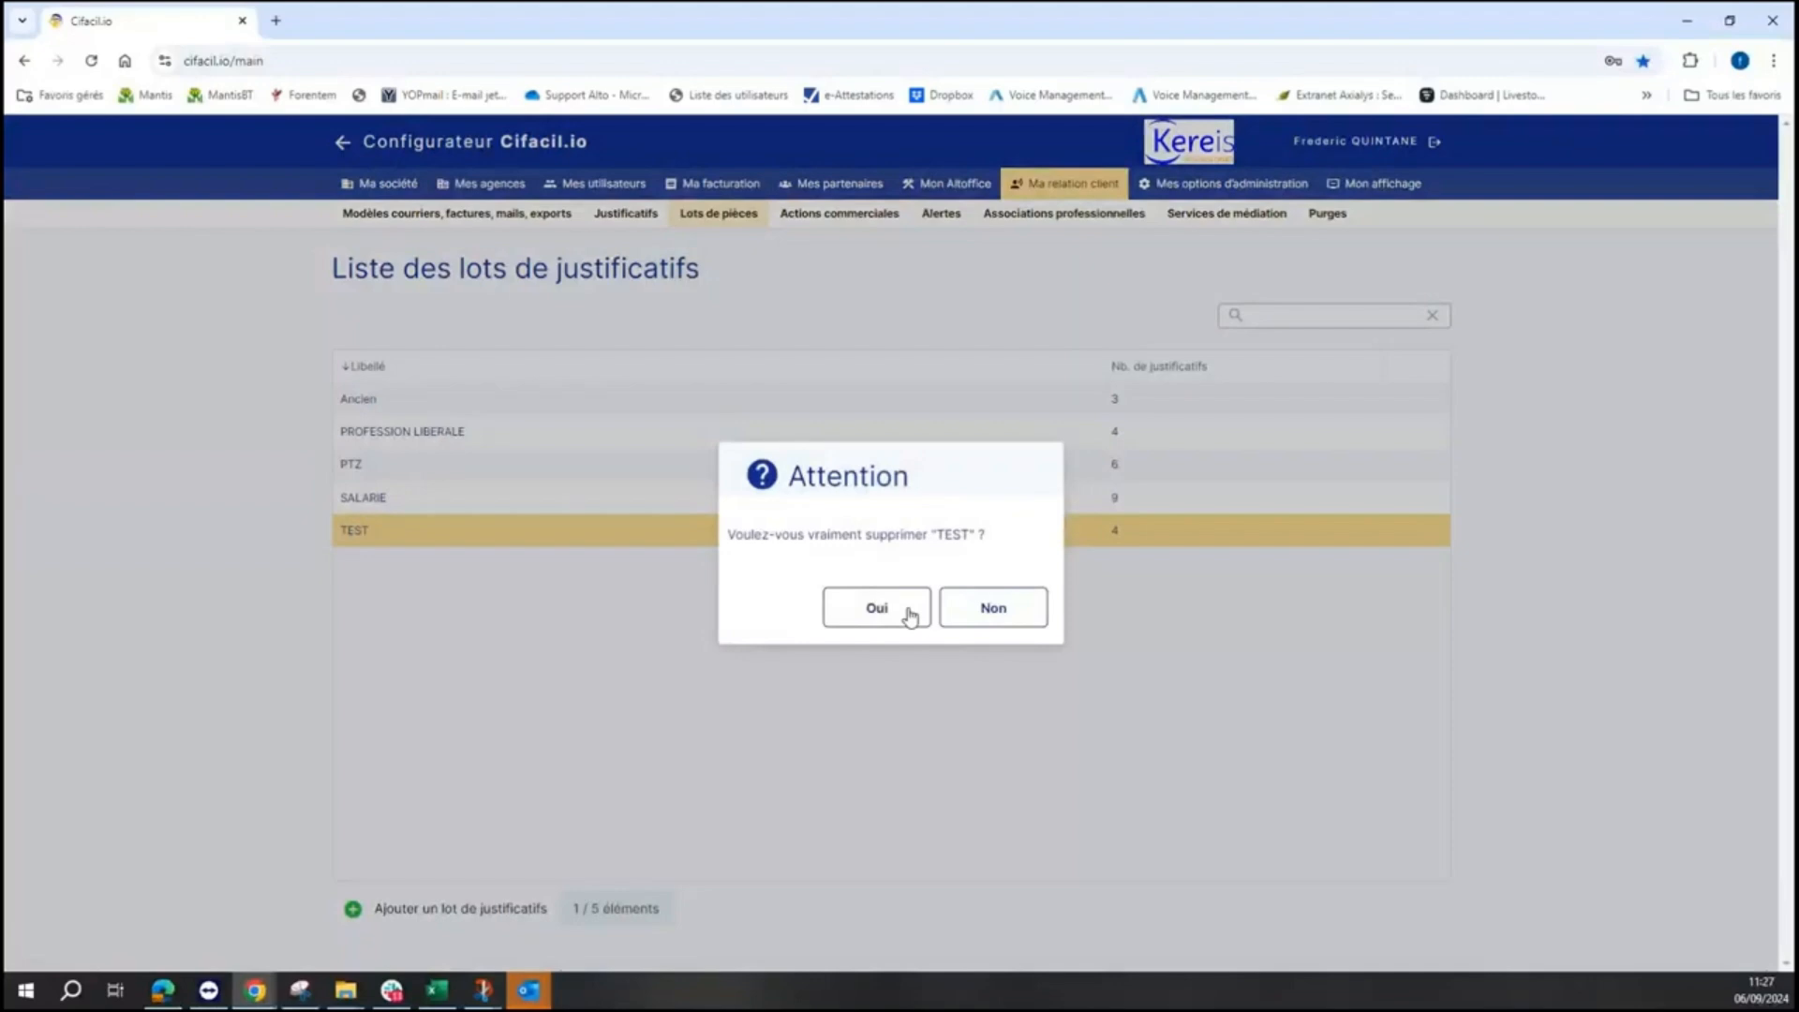
click(877, 610)
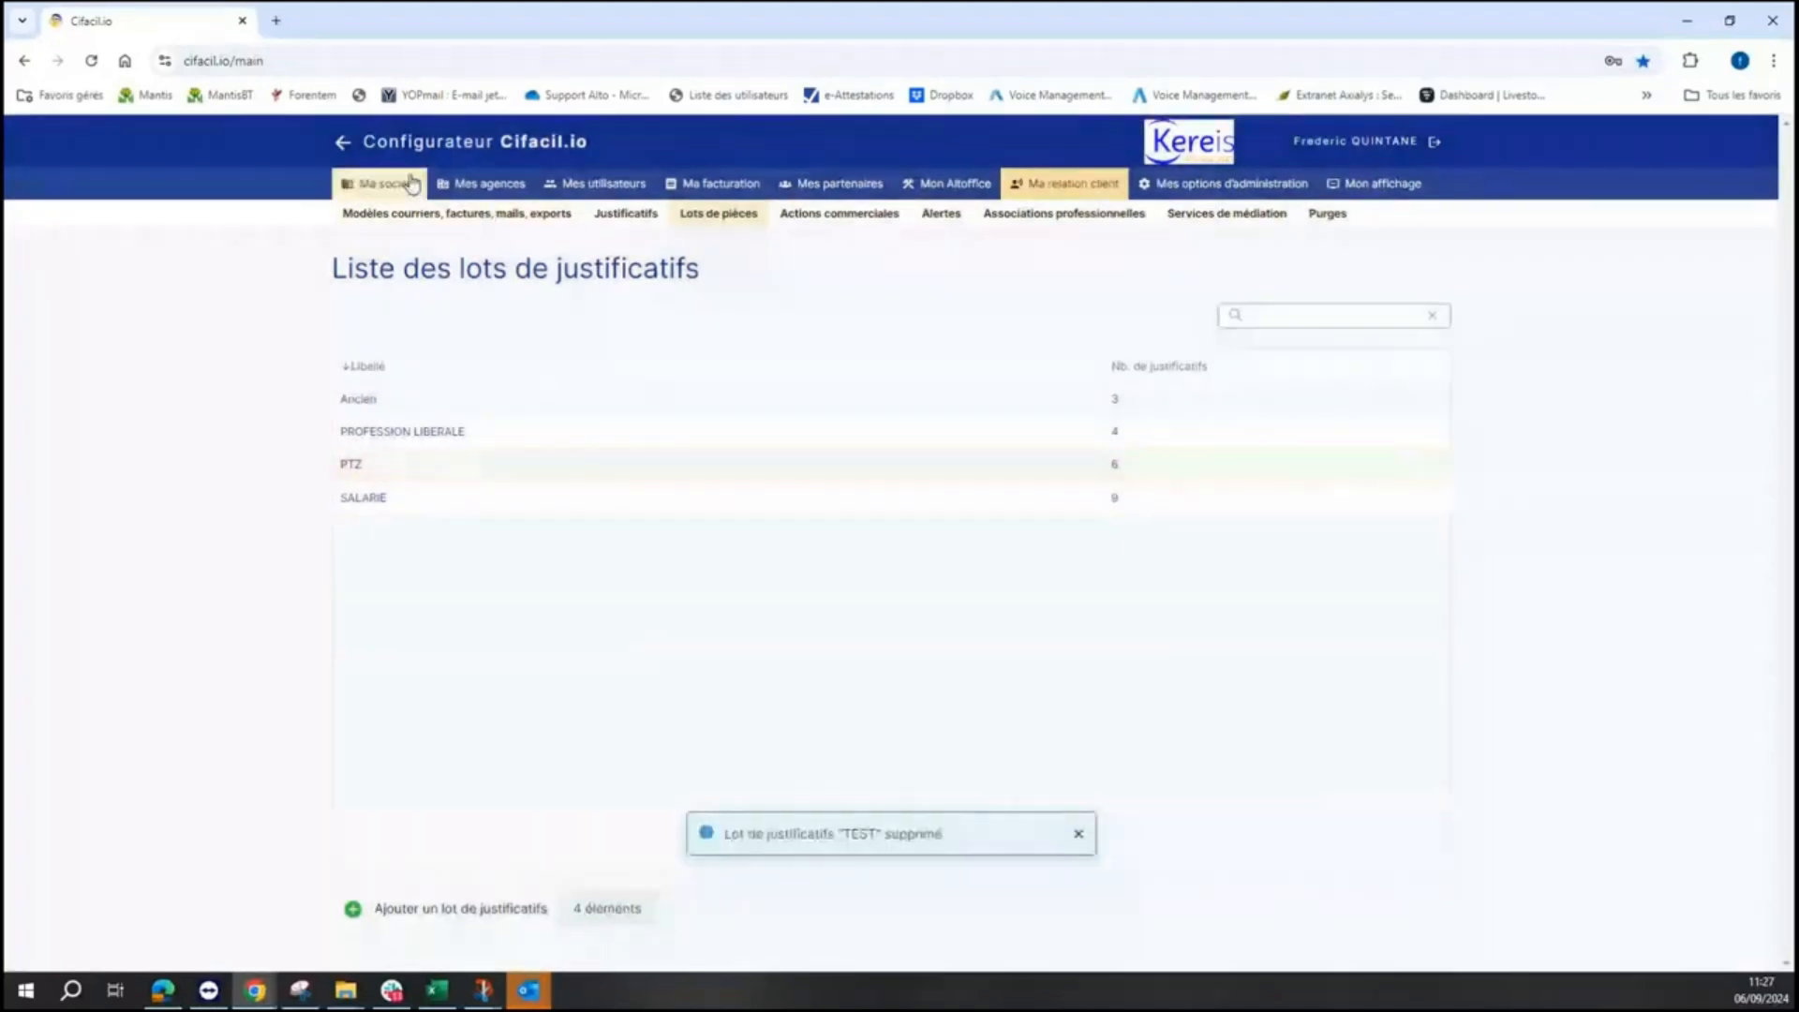
click(343, 144)
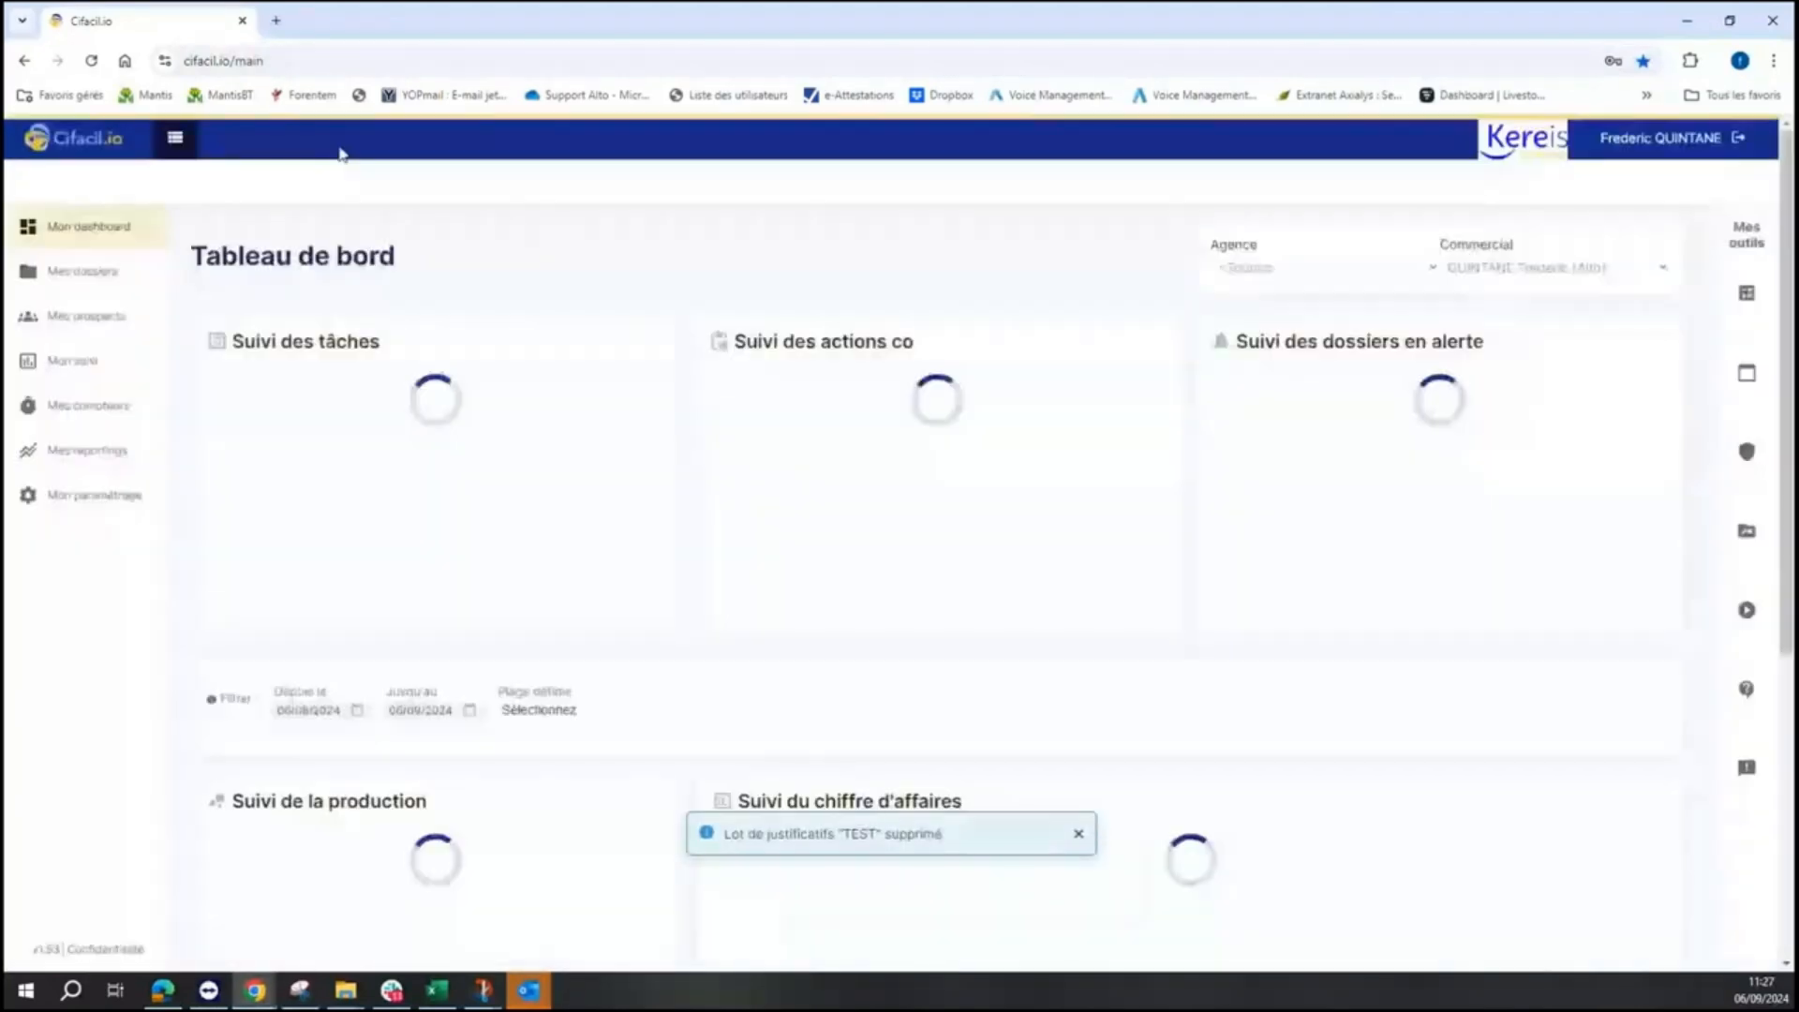
click(94, 275)
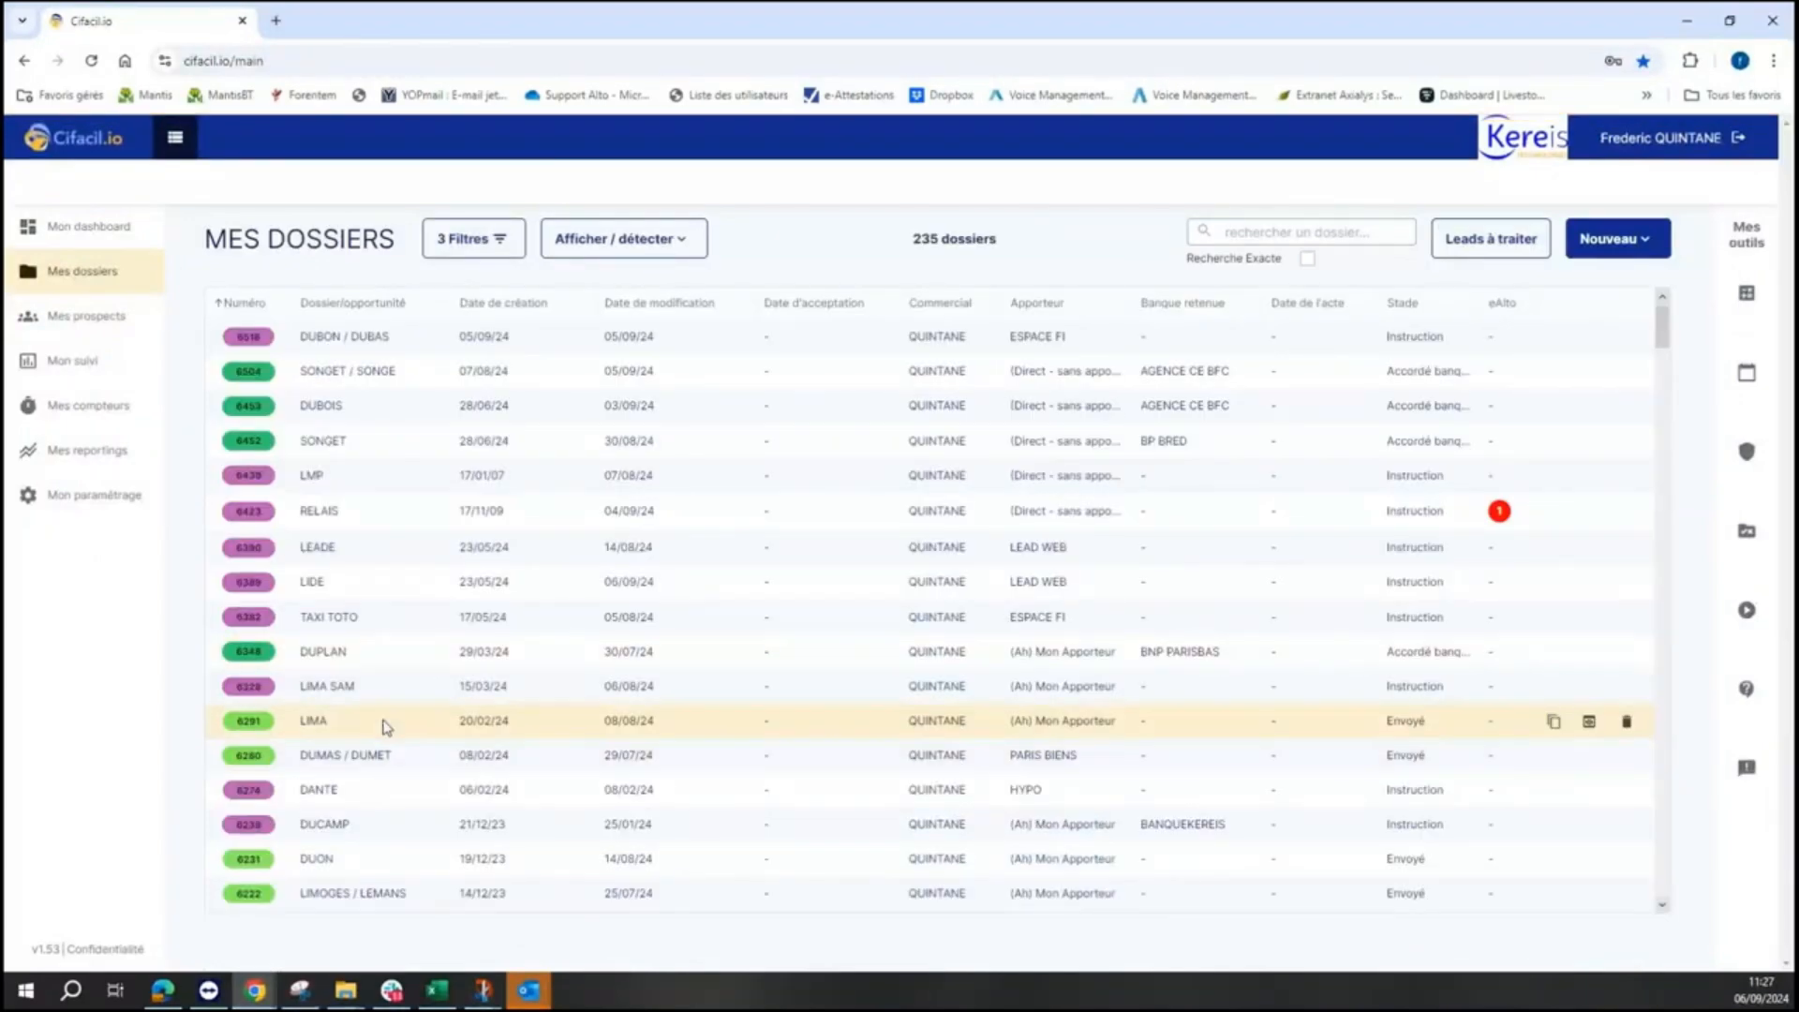
click(366, 592)
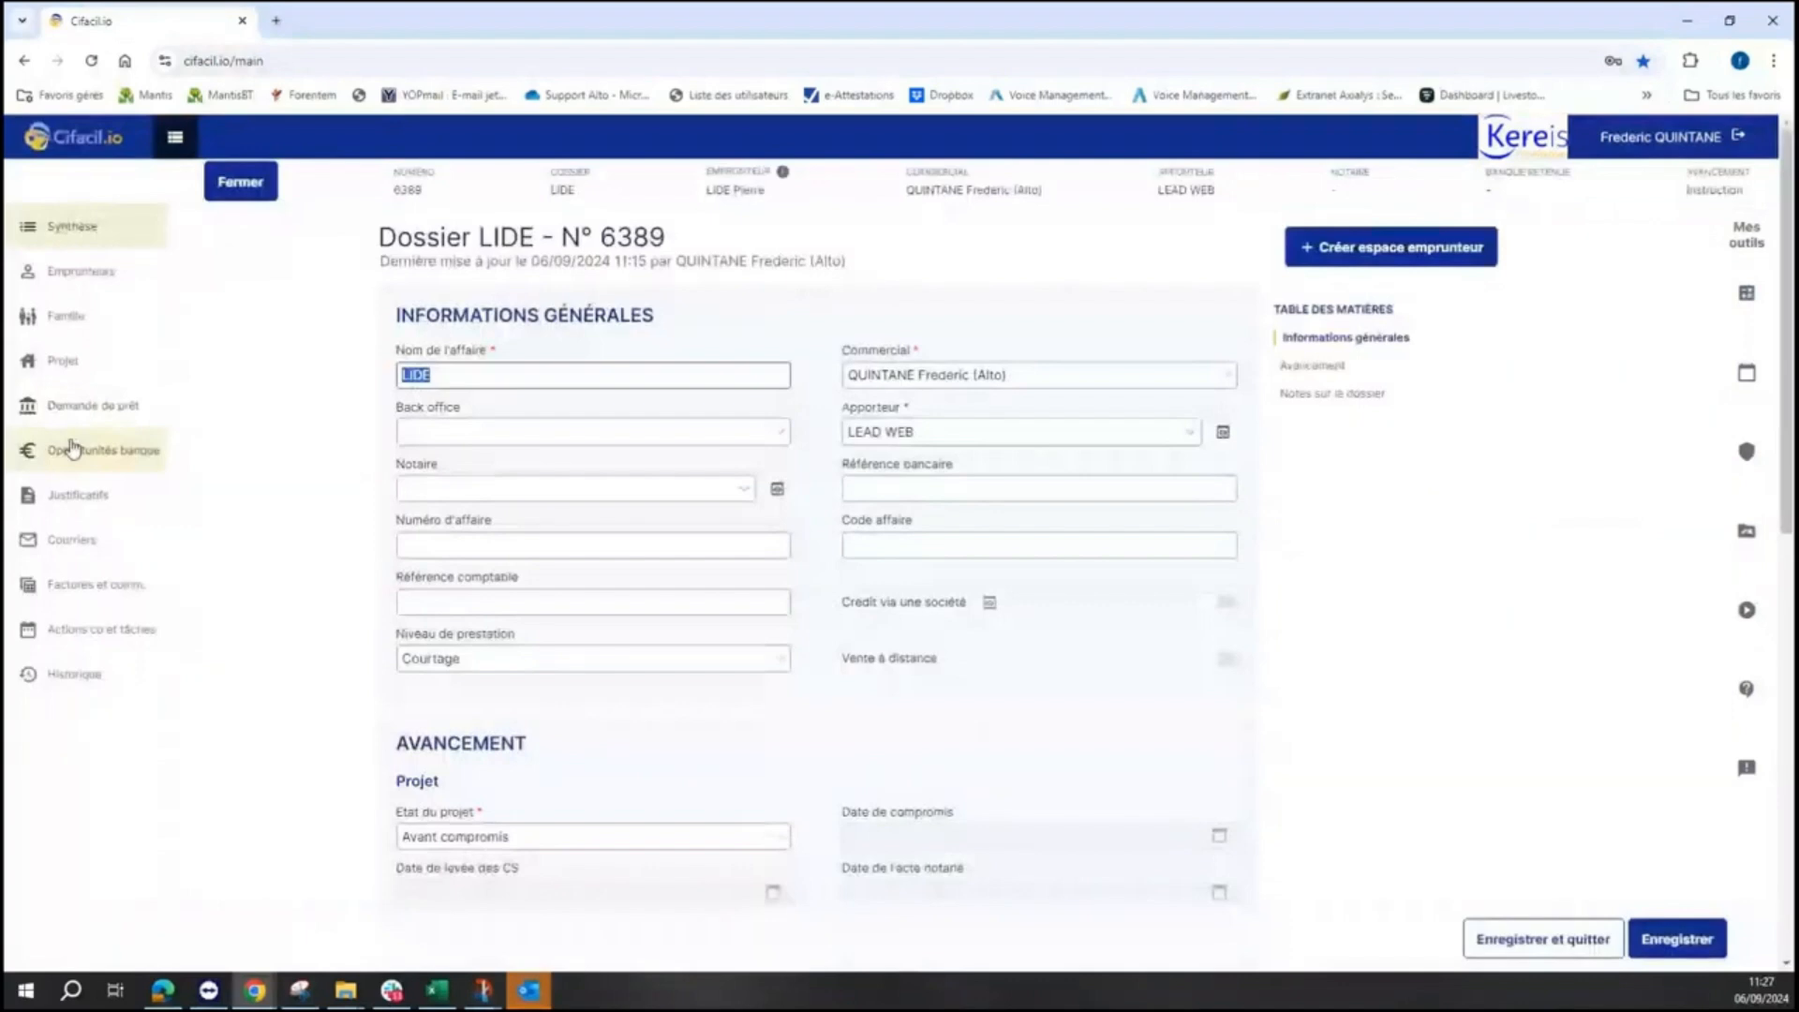
- Add the PTZ lot's six documents to the dossier's justificatifs as requested pieces
click(77, 494)
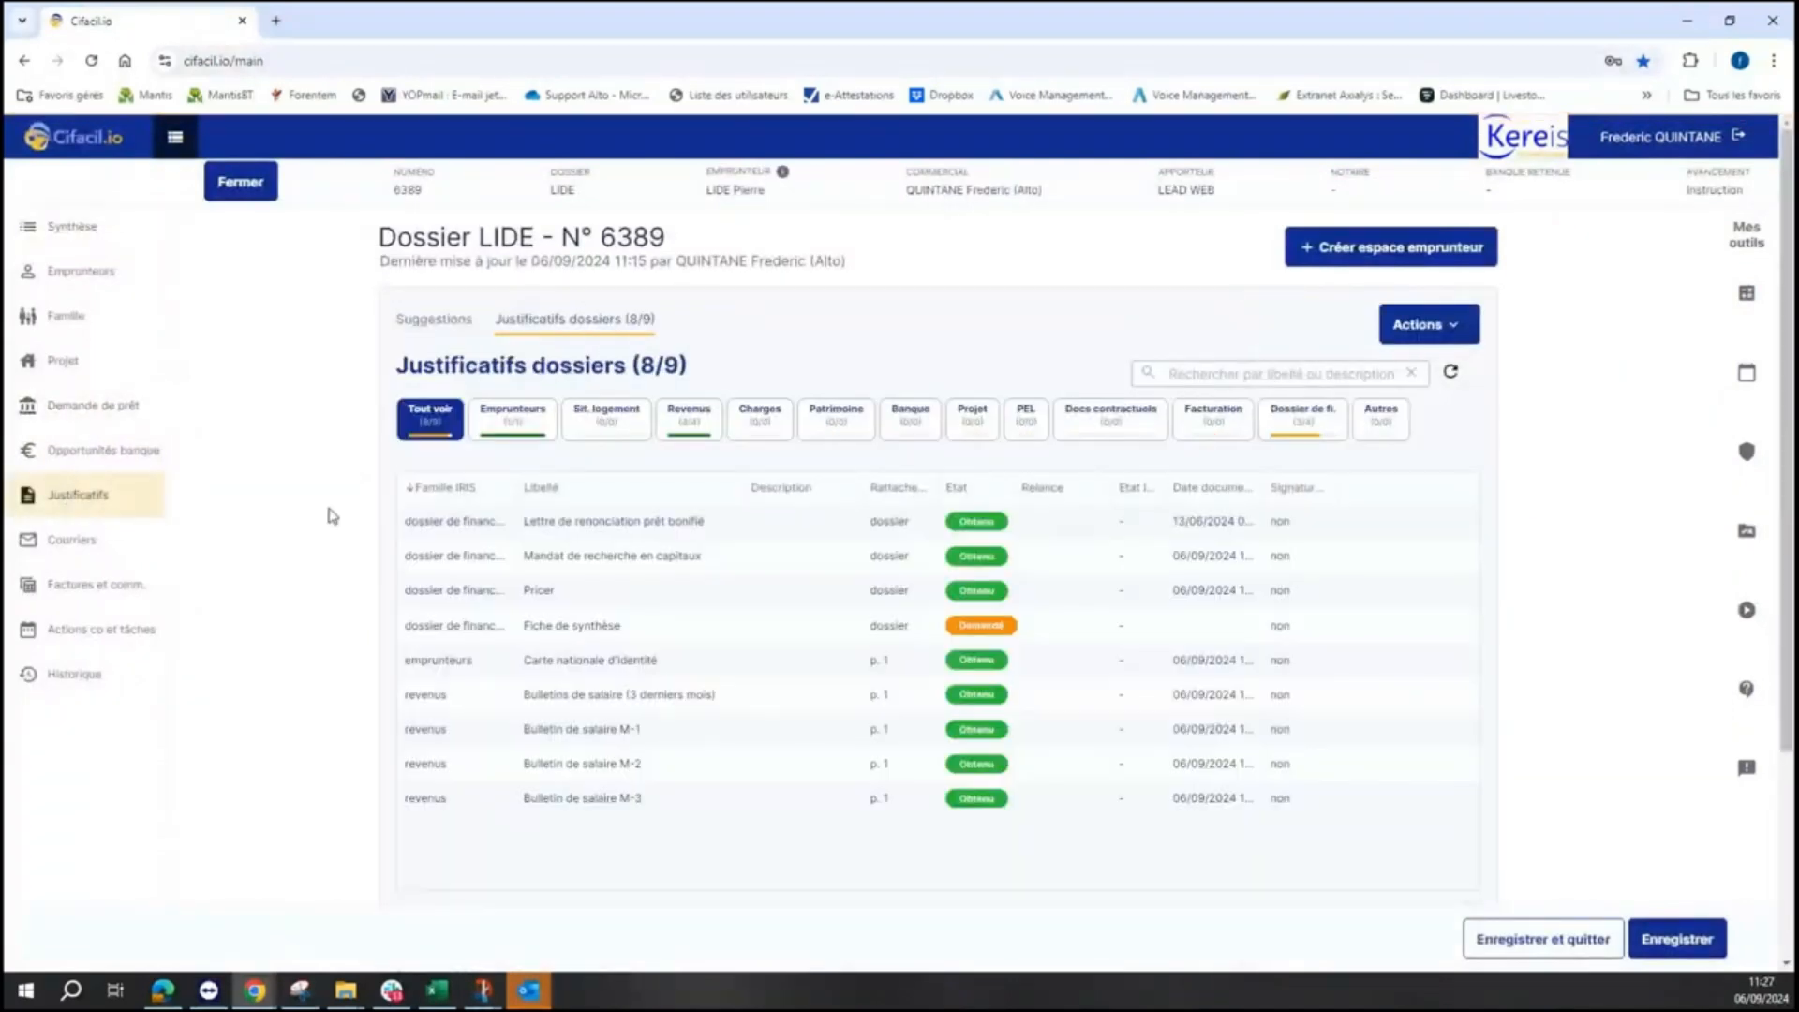
click(1462, 335)
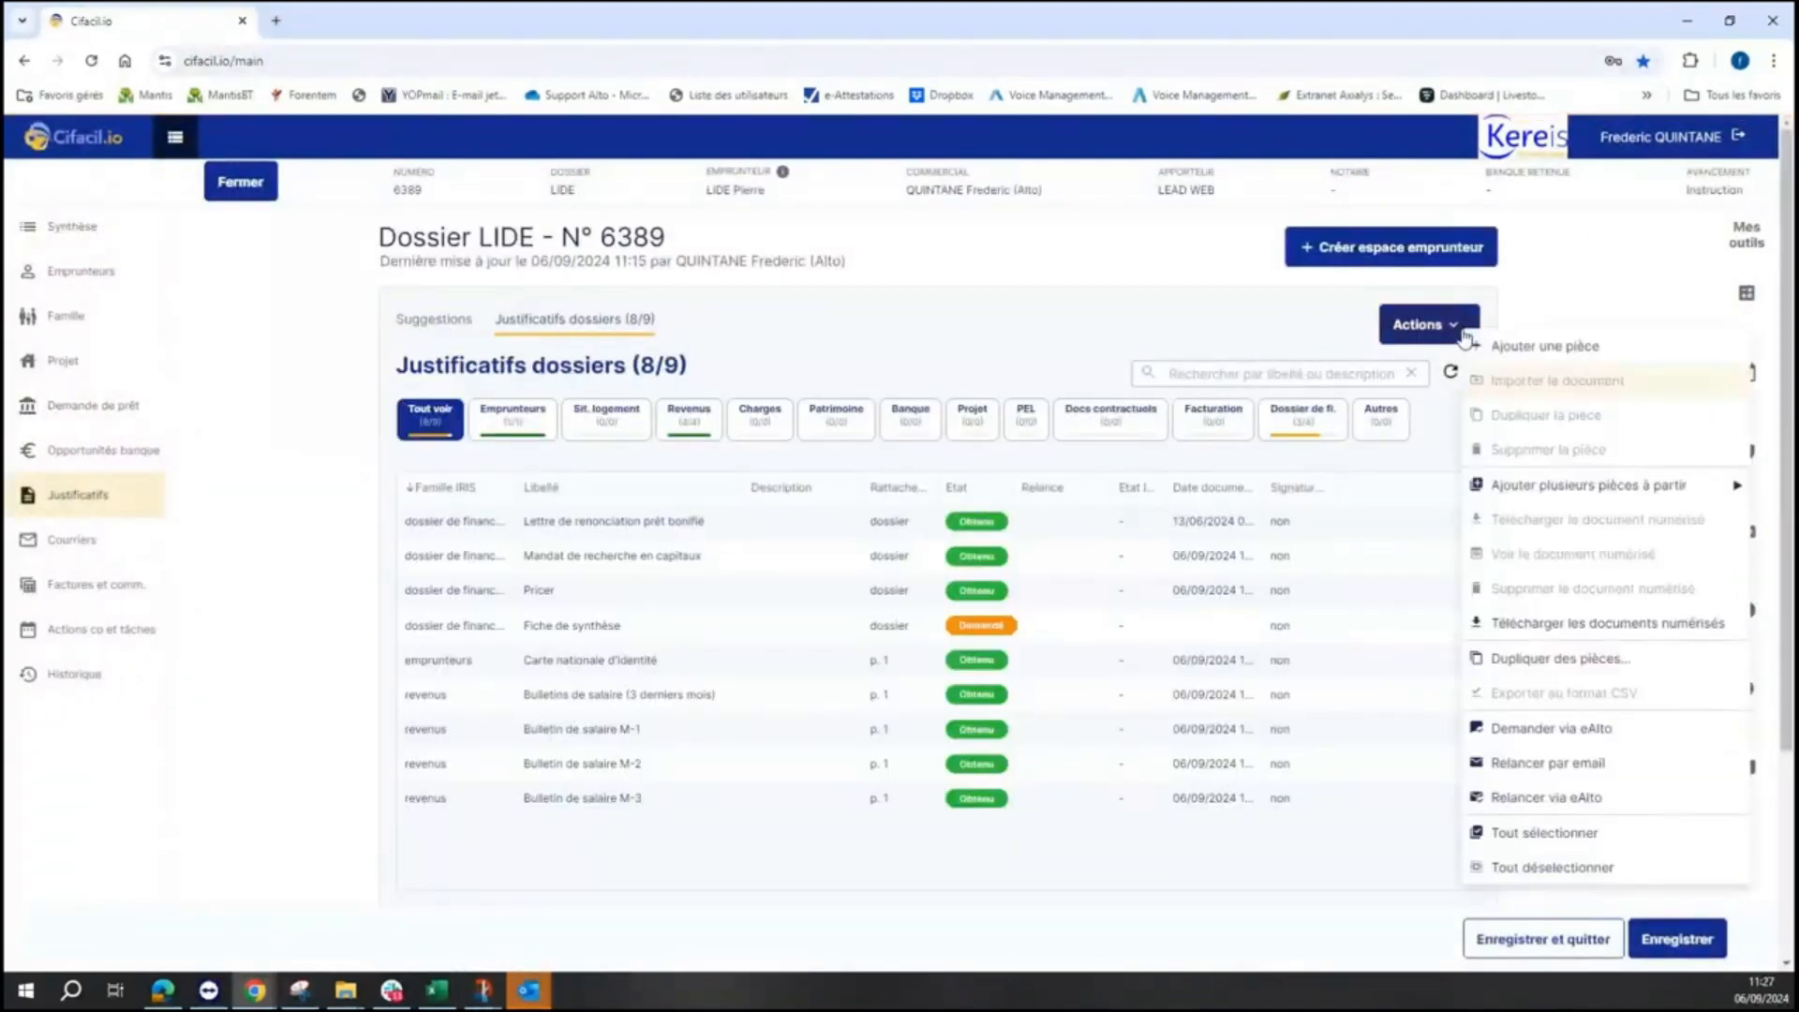
mouse_move(1537, 483)
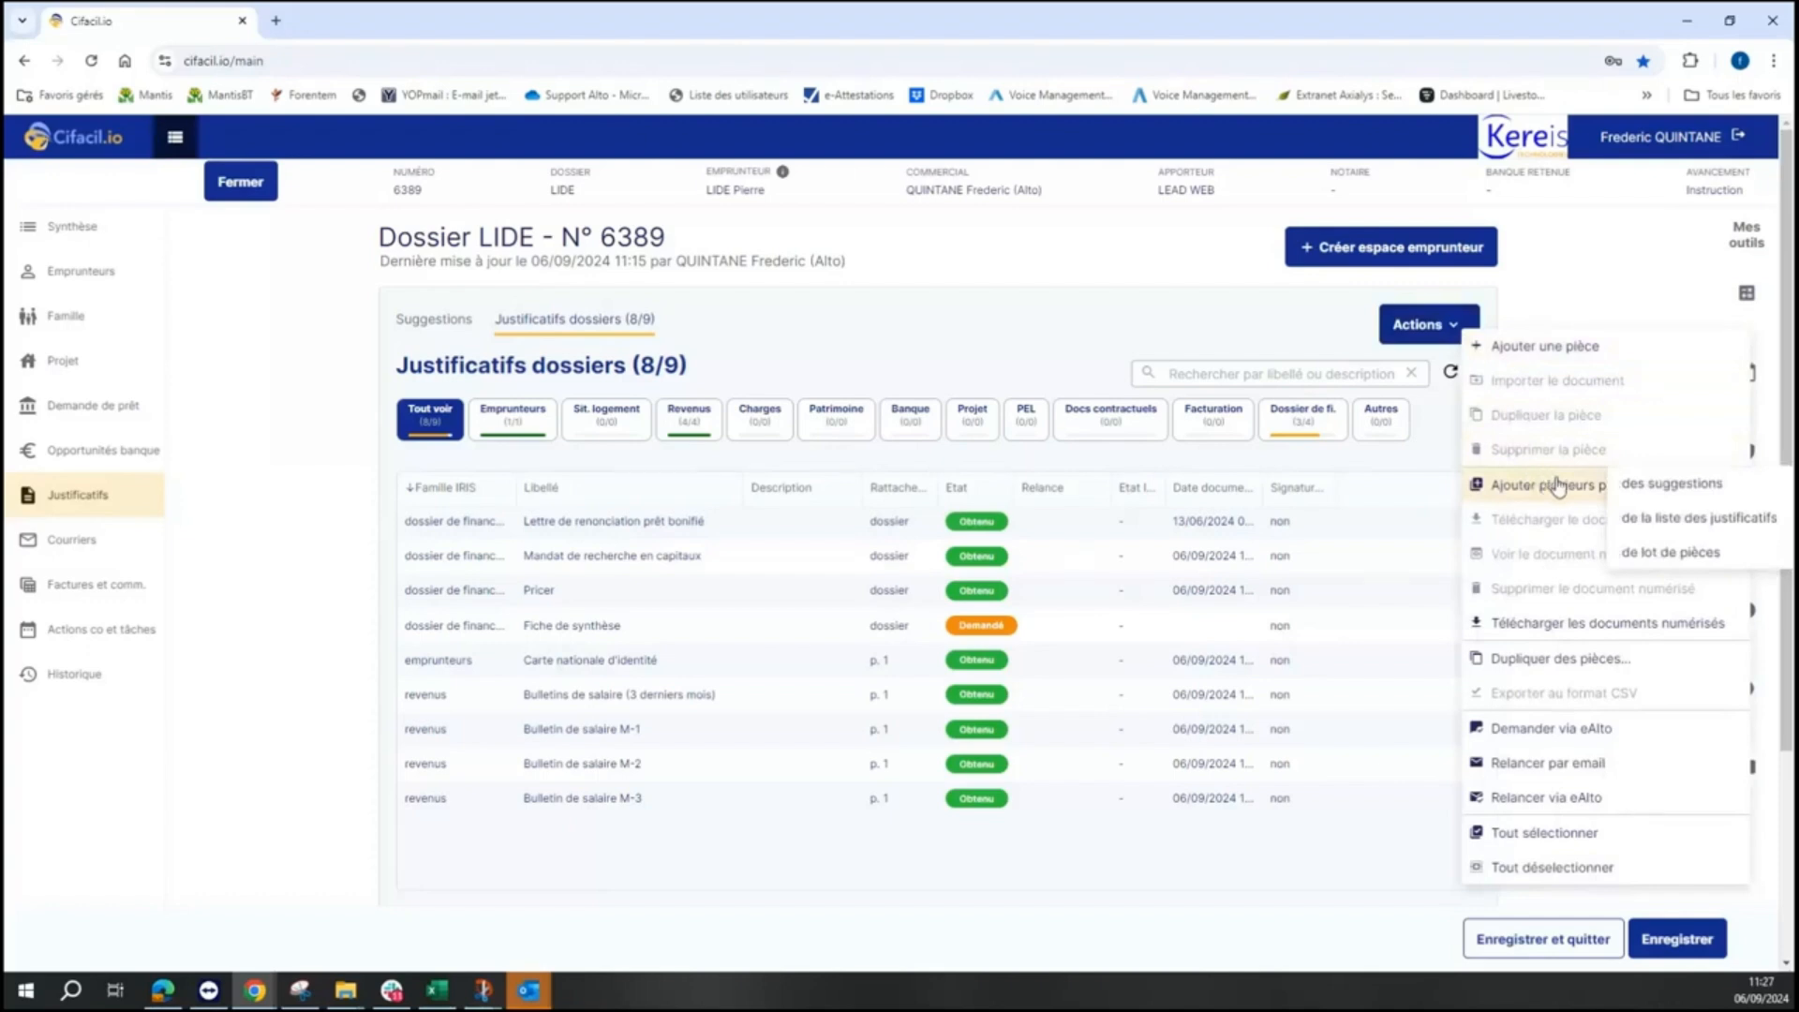
click(1696, 555)
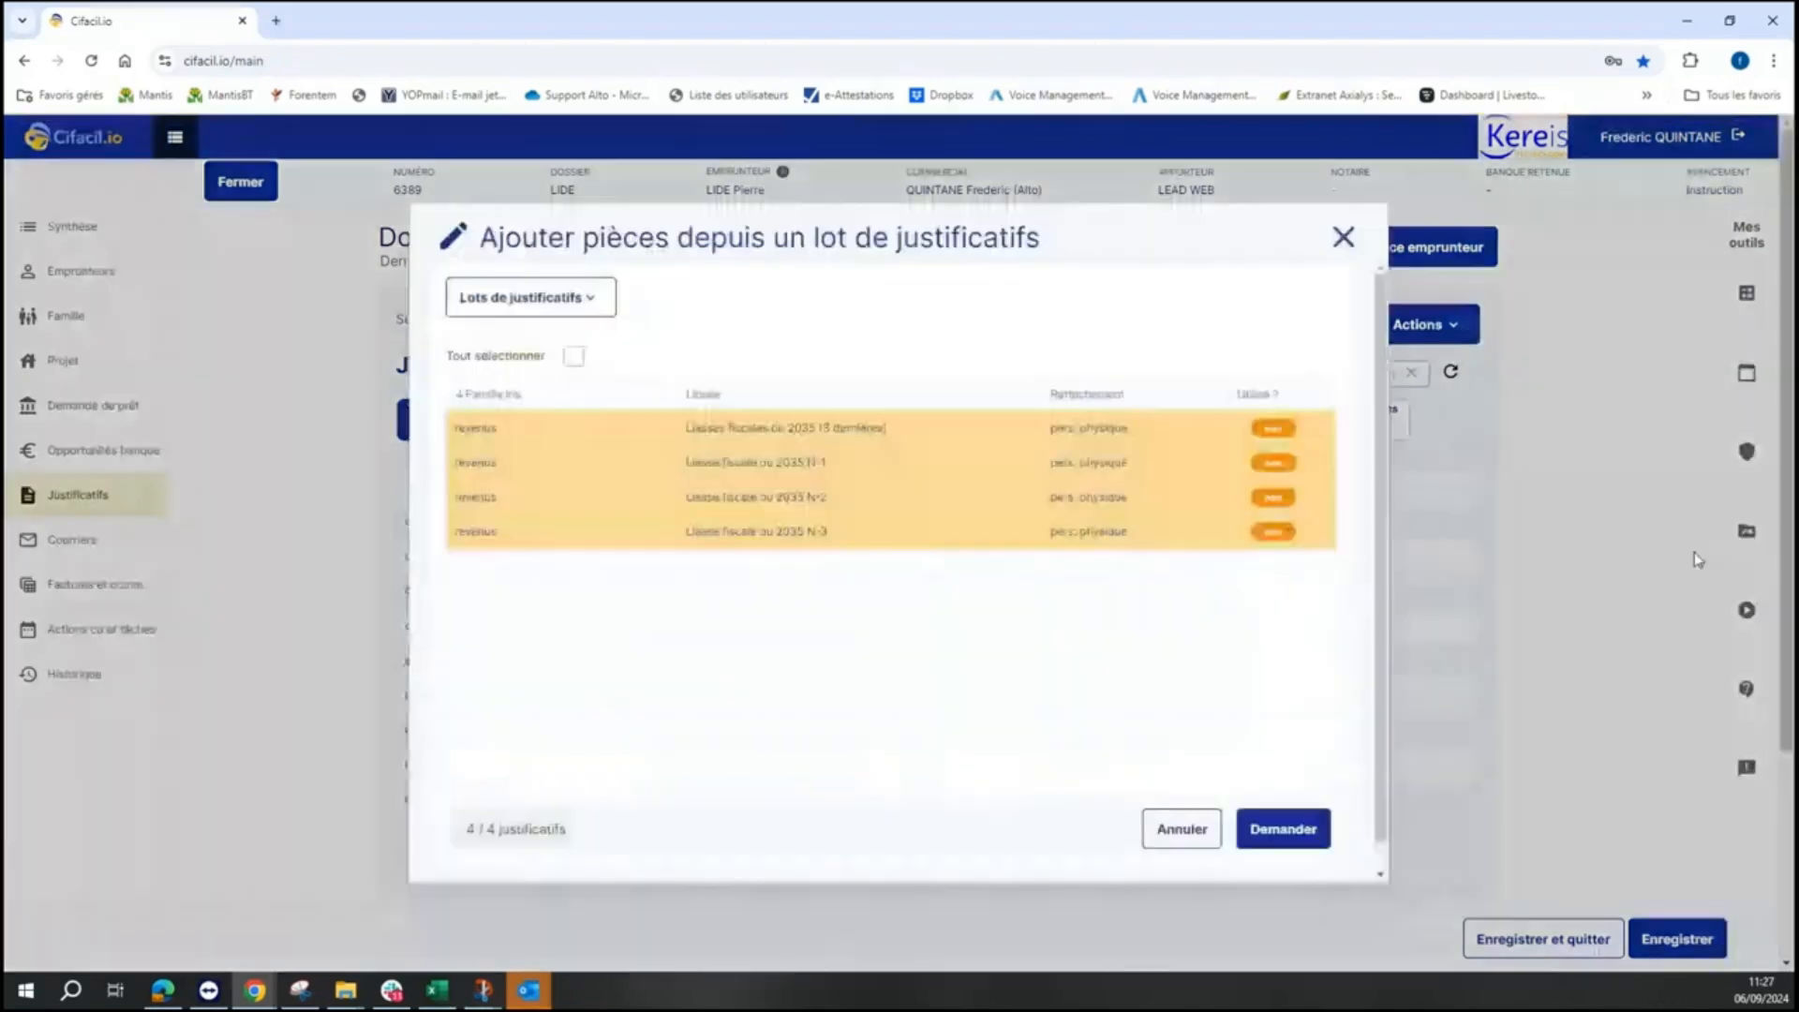
click(564, 309)
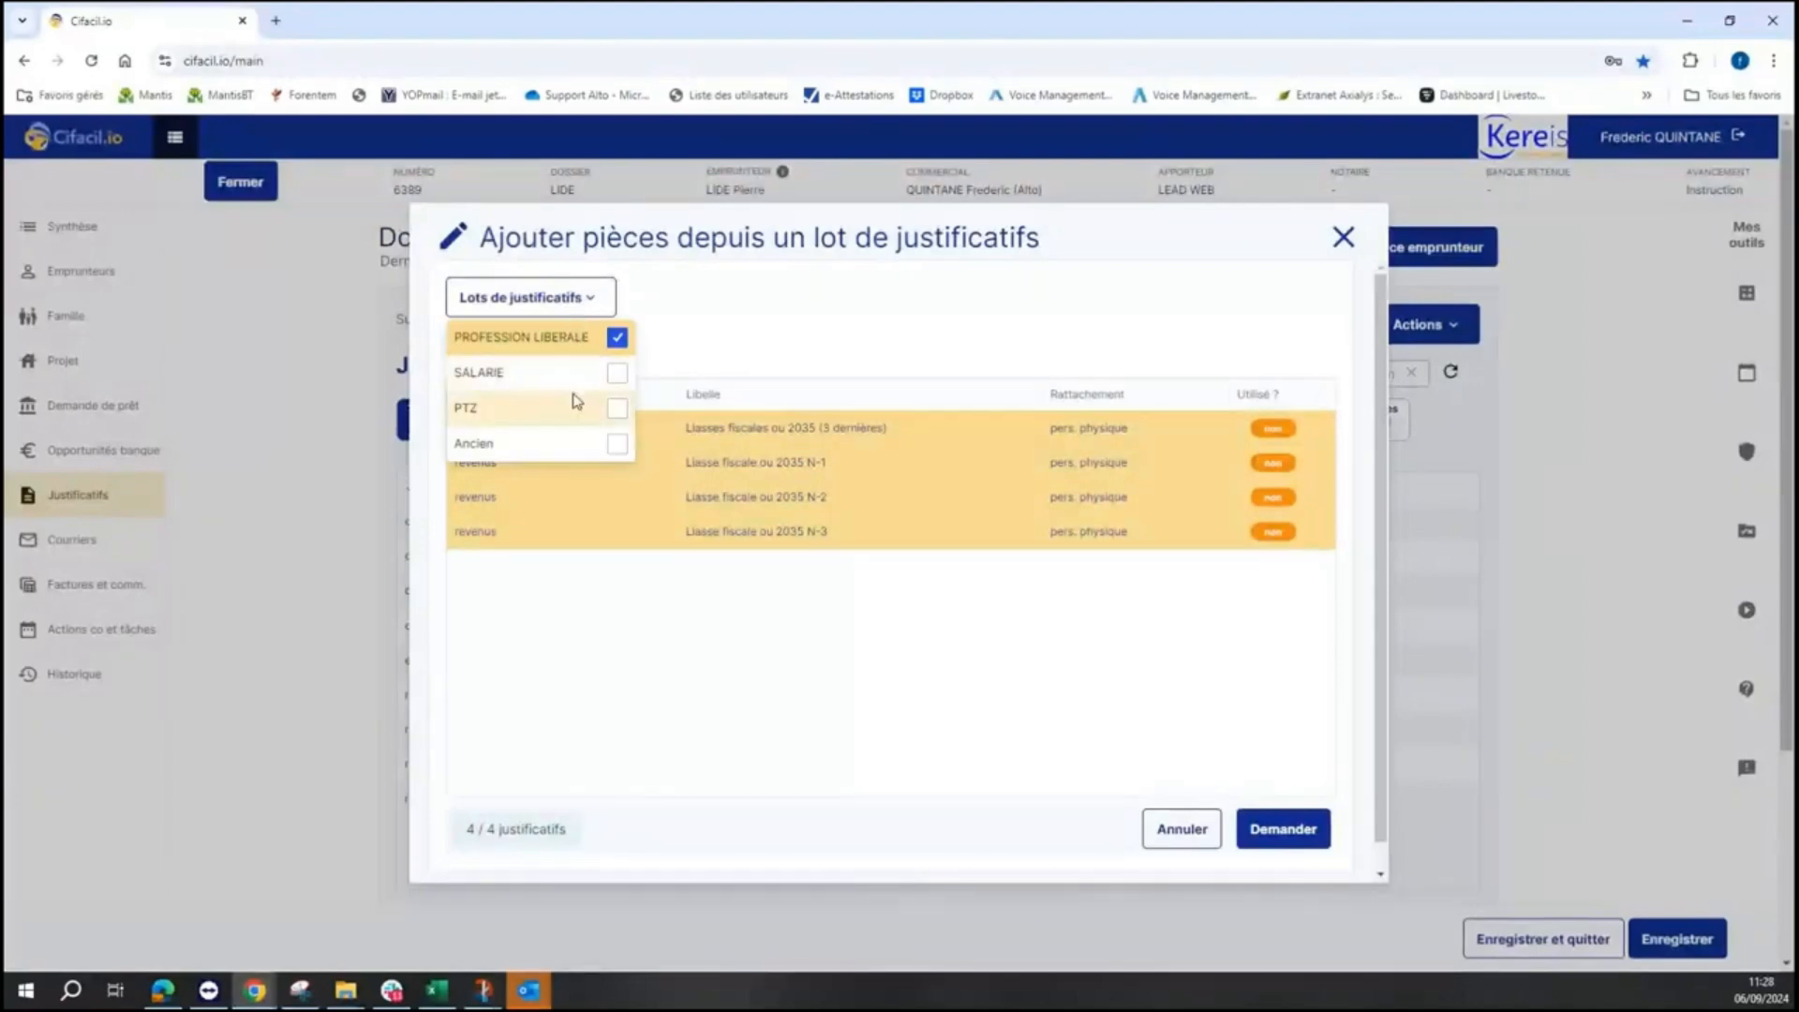
click(619, 420)
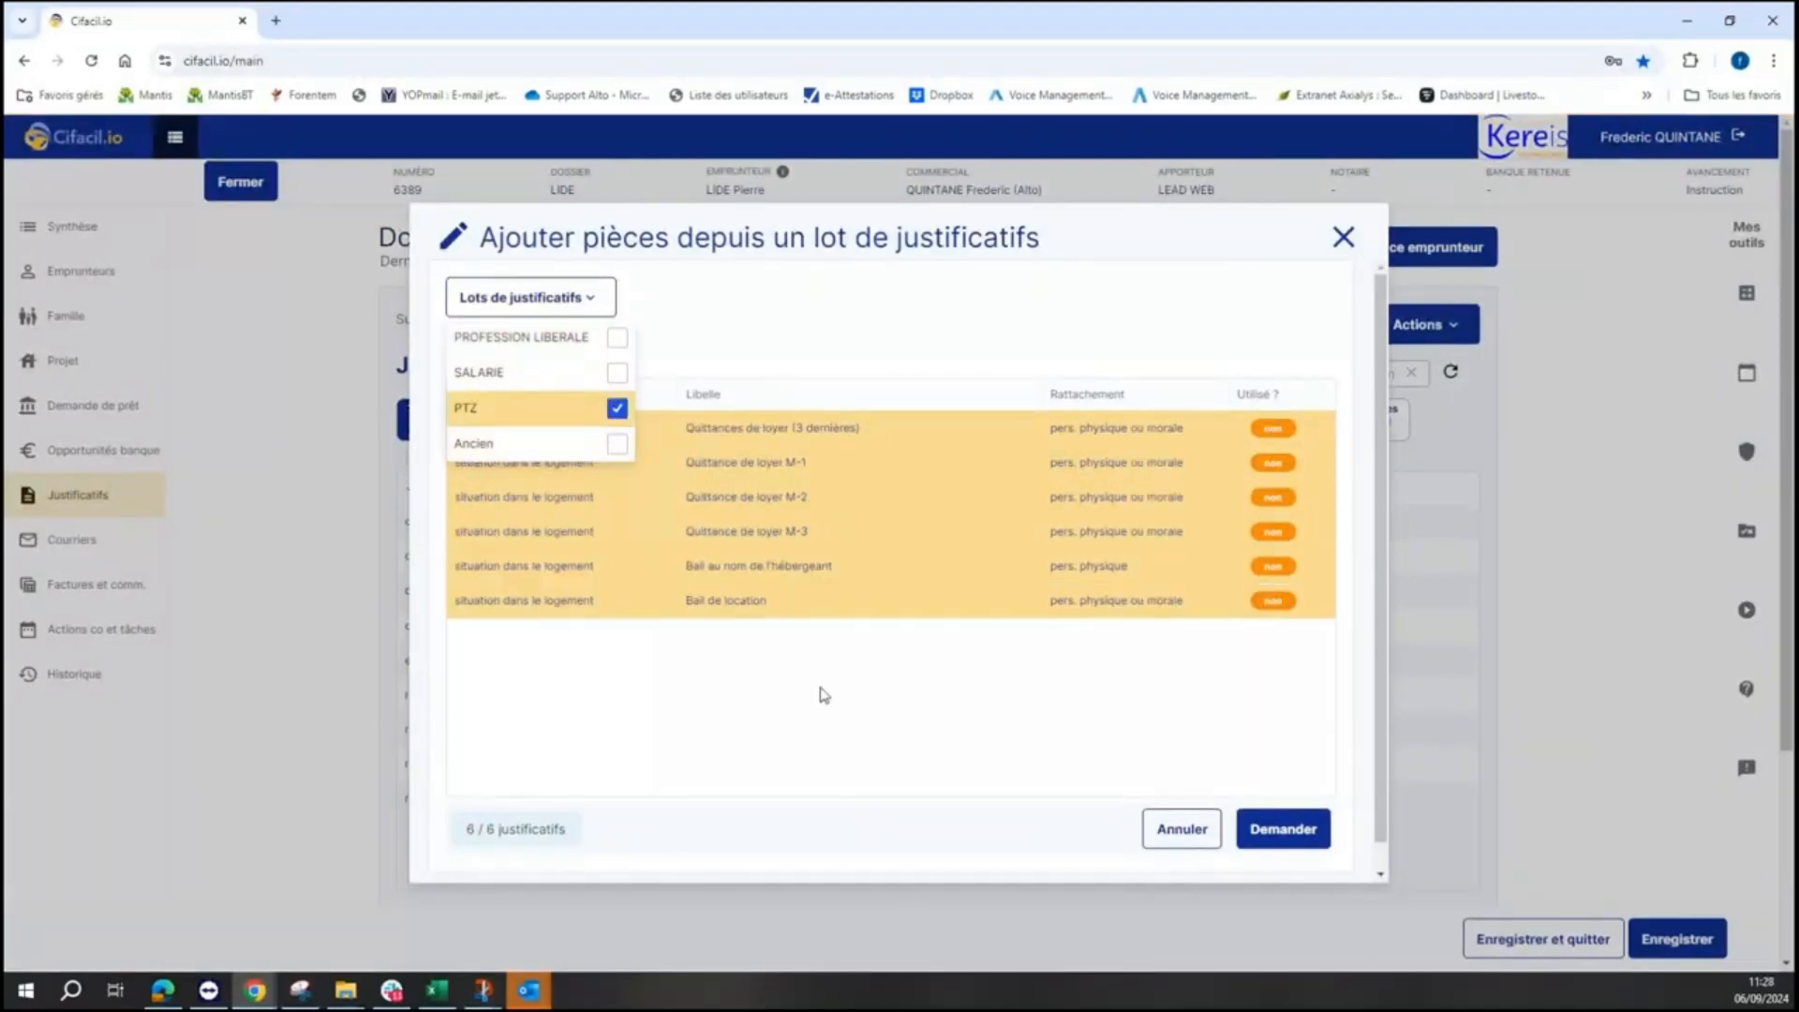
click(1283, 830)
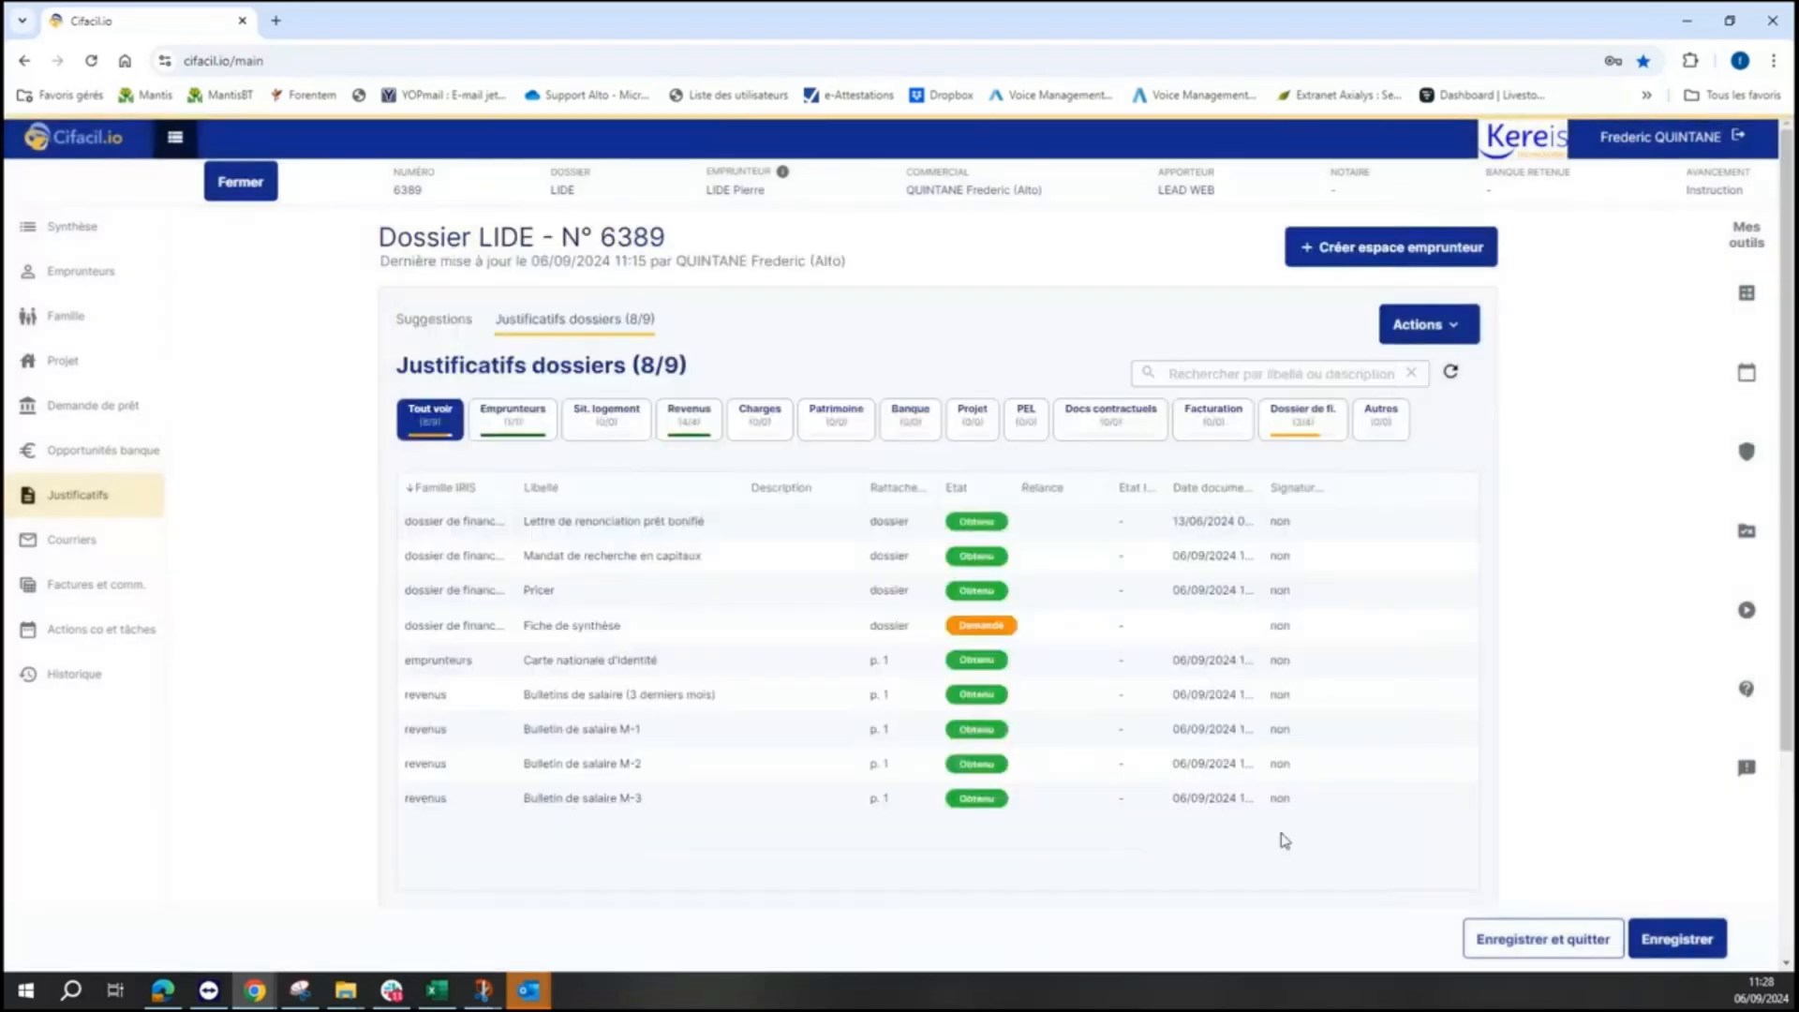
- Filter the documents by income and charges, then sort all 15 by Etat
click(679, 424)
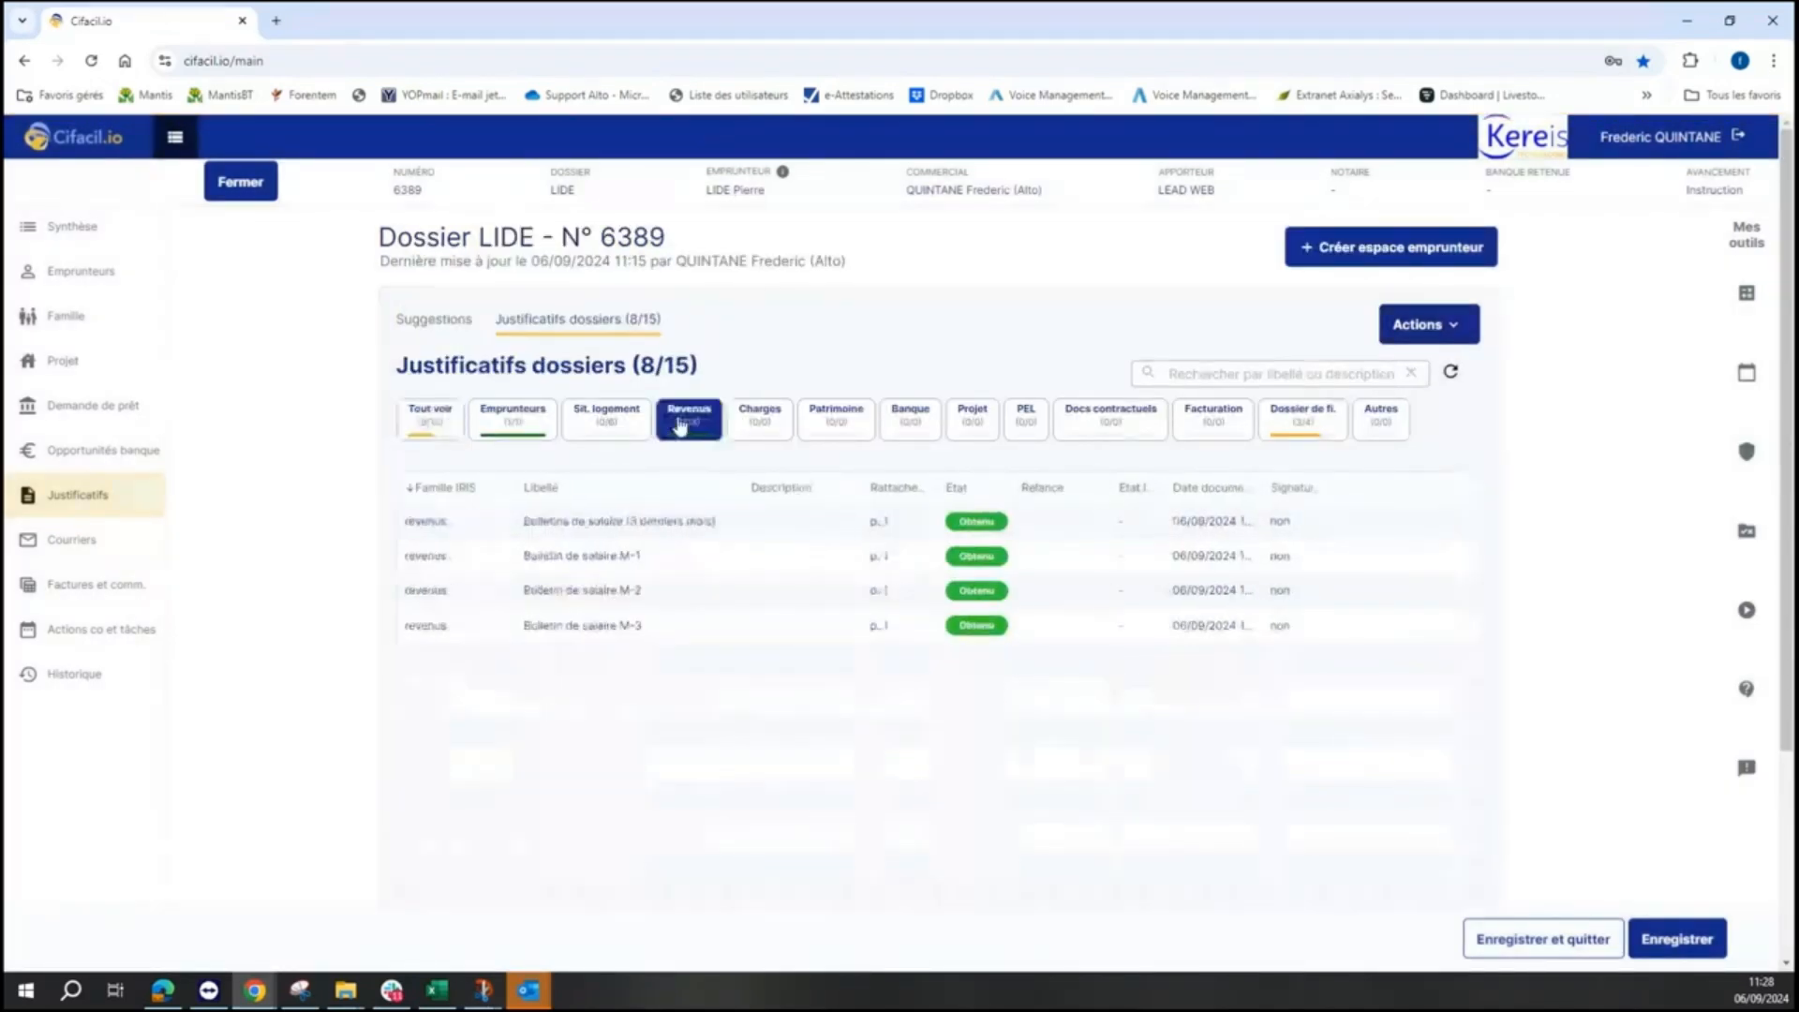
click(784, 429)
click(409, 437)
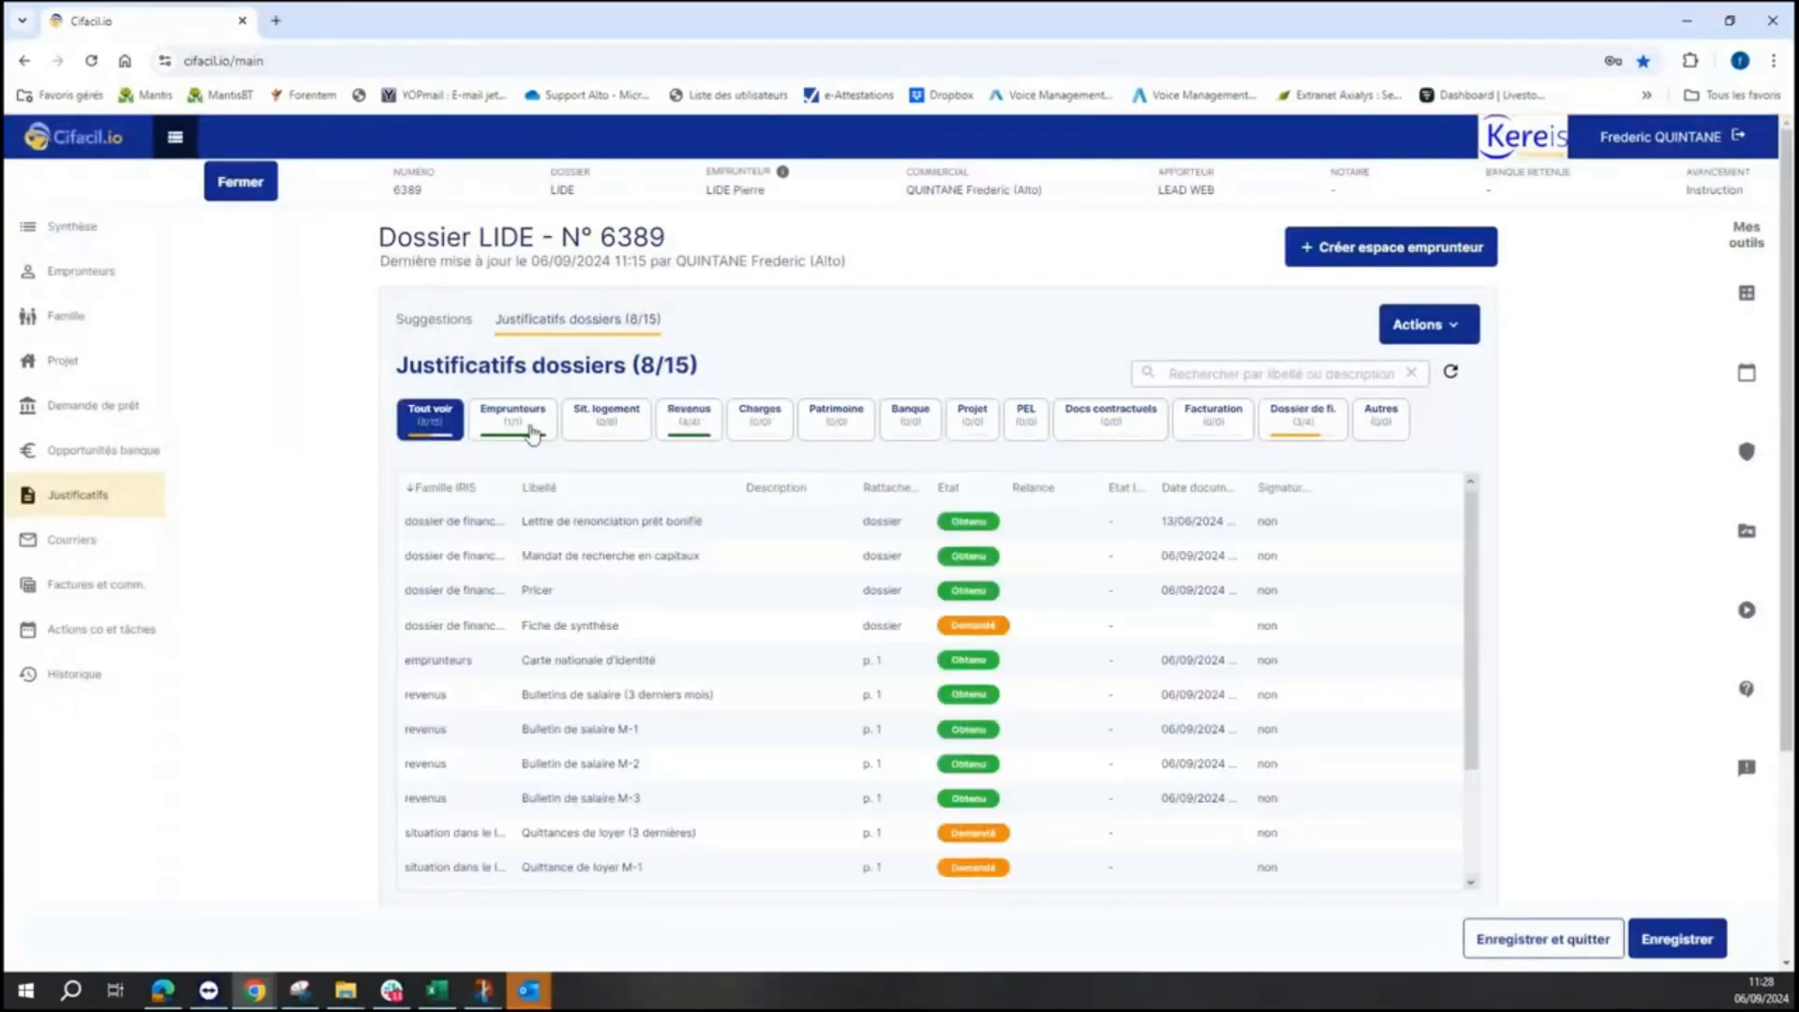
click(963, 488)
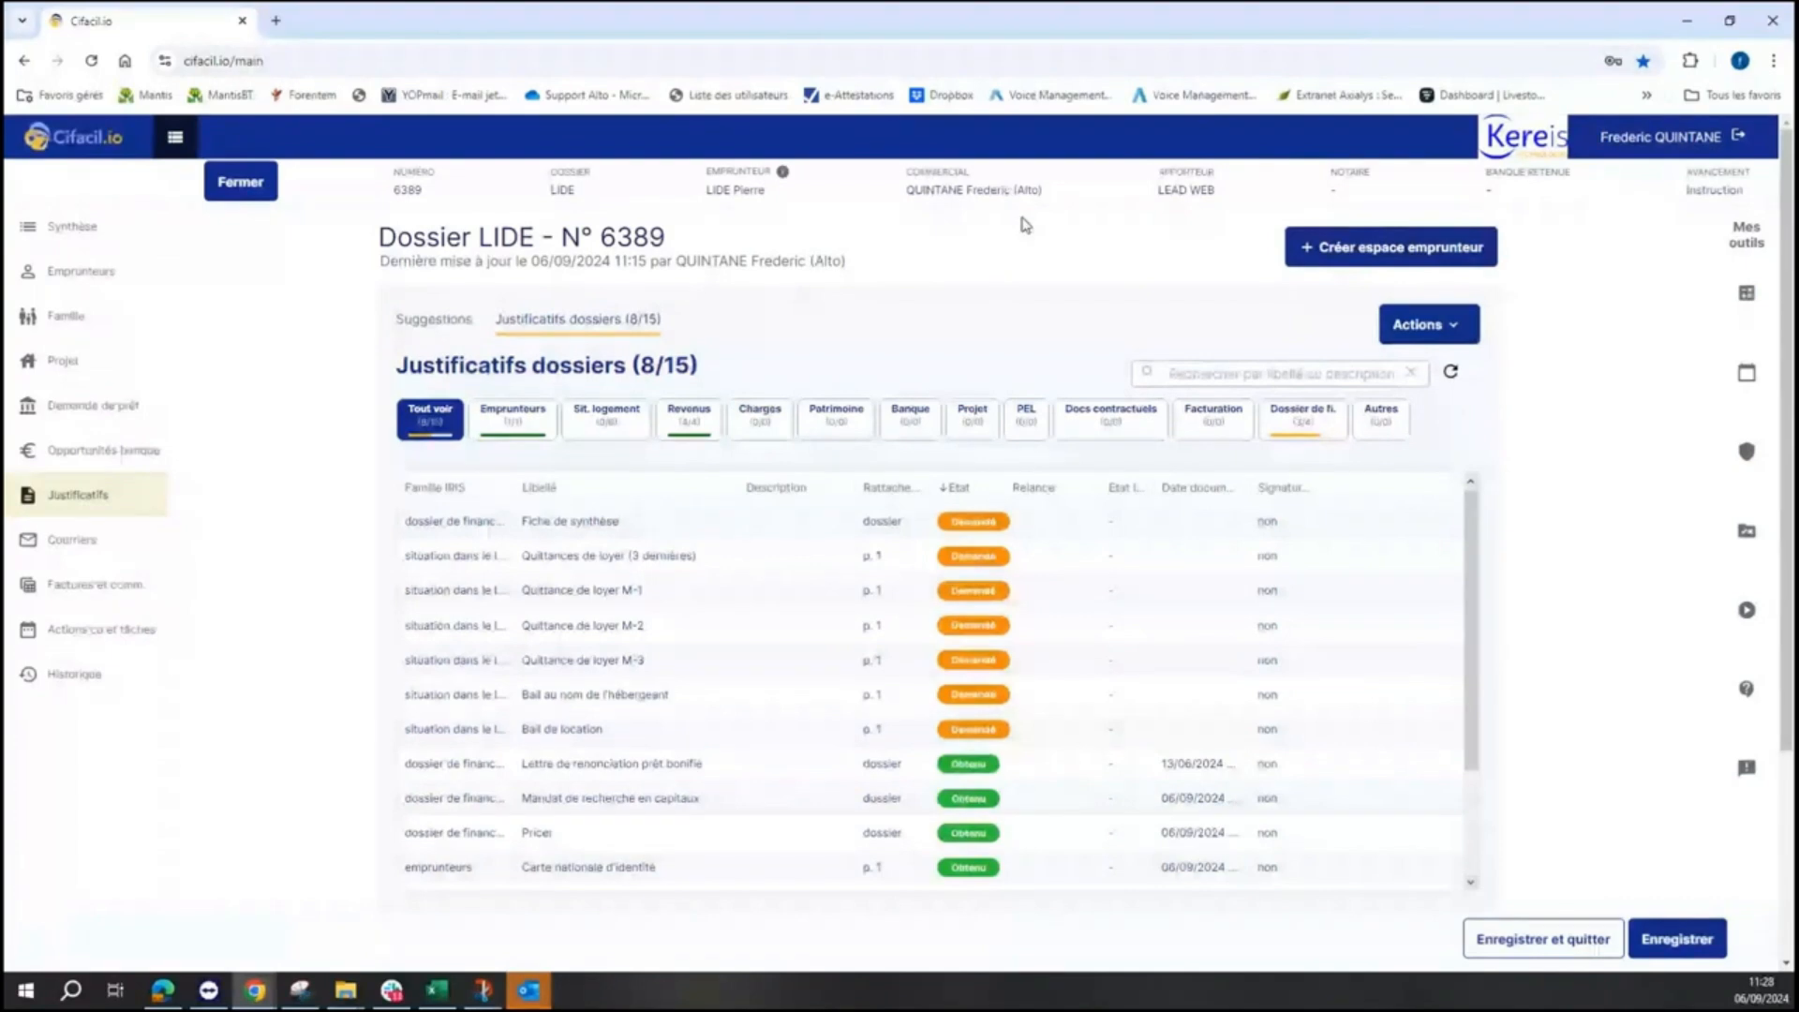
click(111, 271)
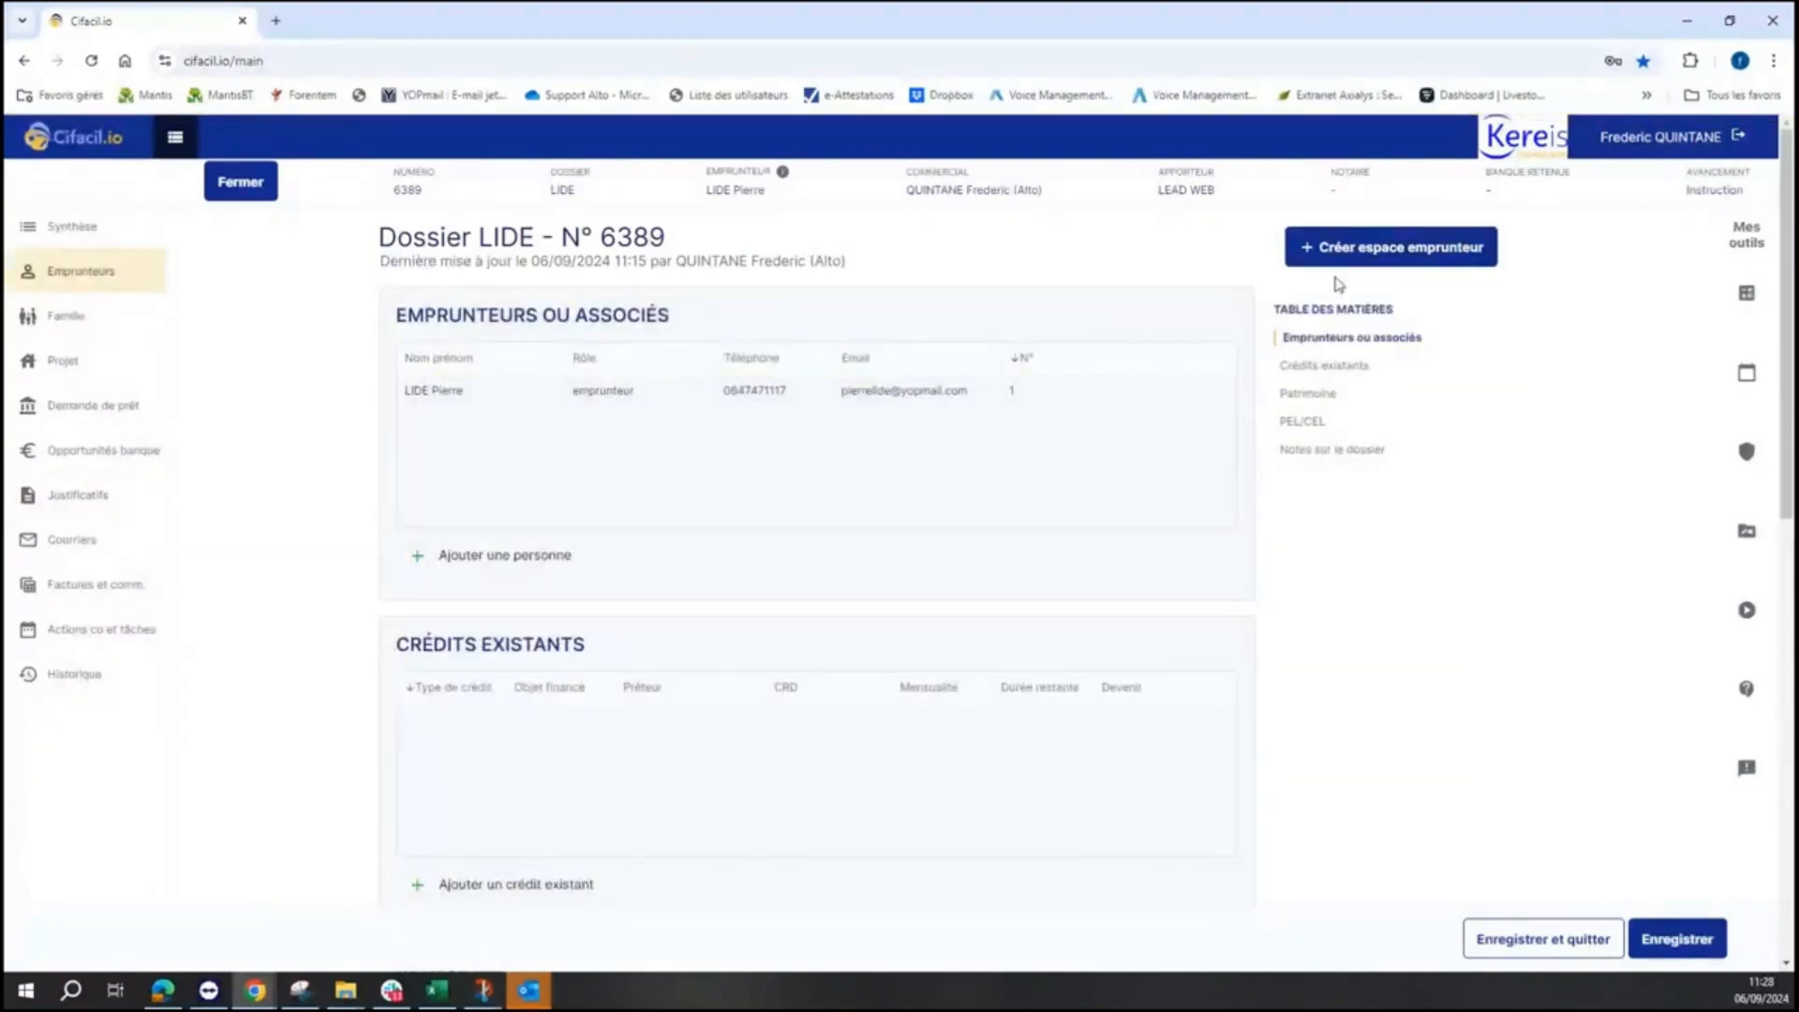
- Create the espace emprunteur for dossier LIDE n° 6389 and close the eAlto modal
click(1378, 251)
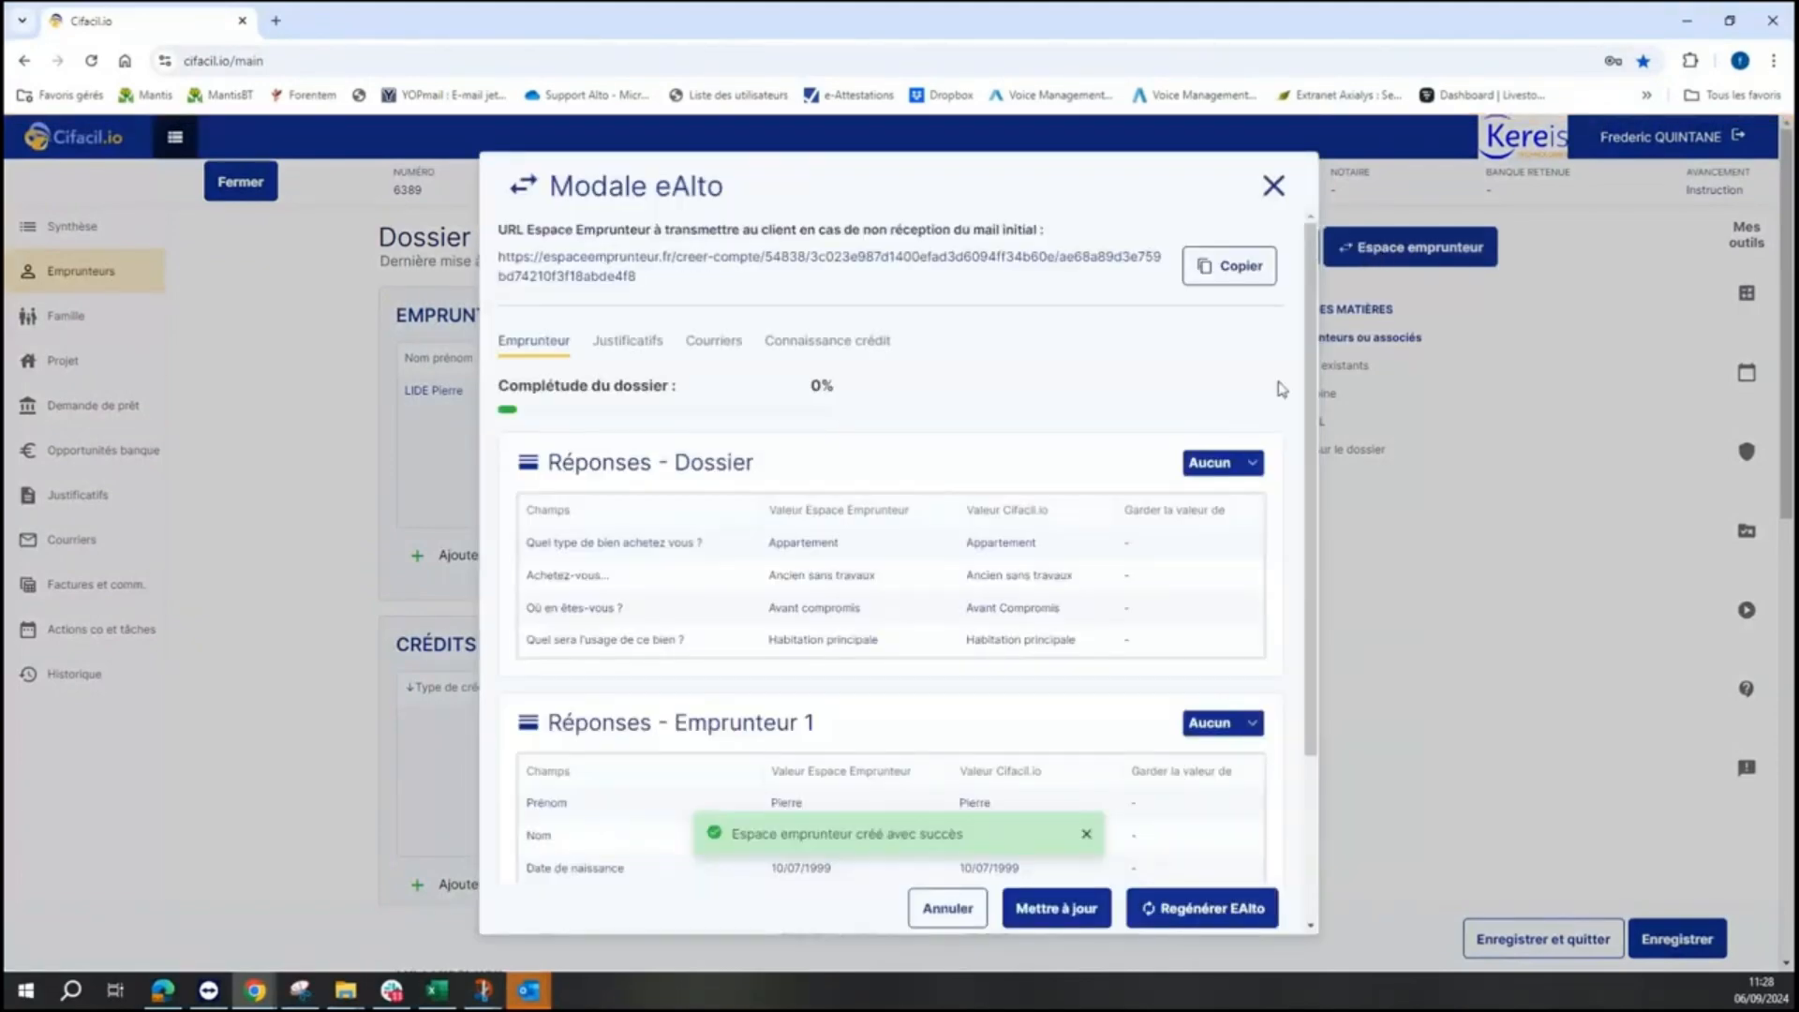
scroll(1307, 395, down, 1)
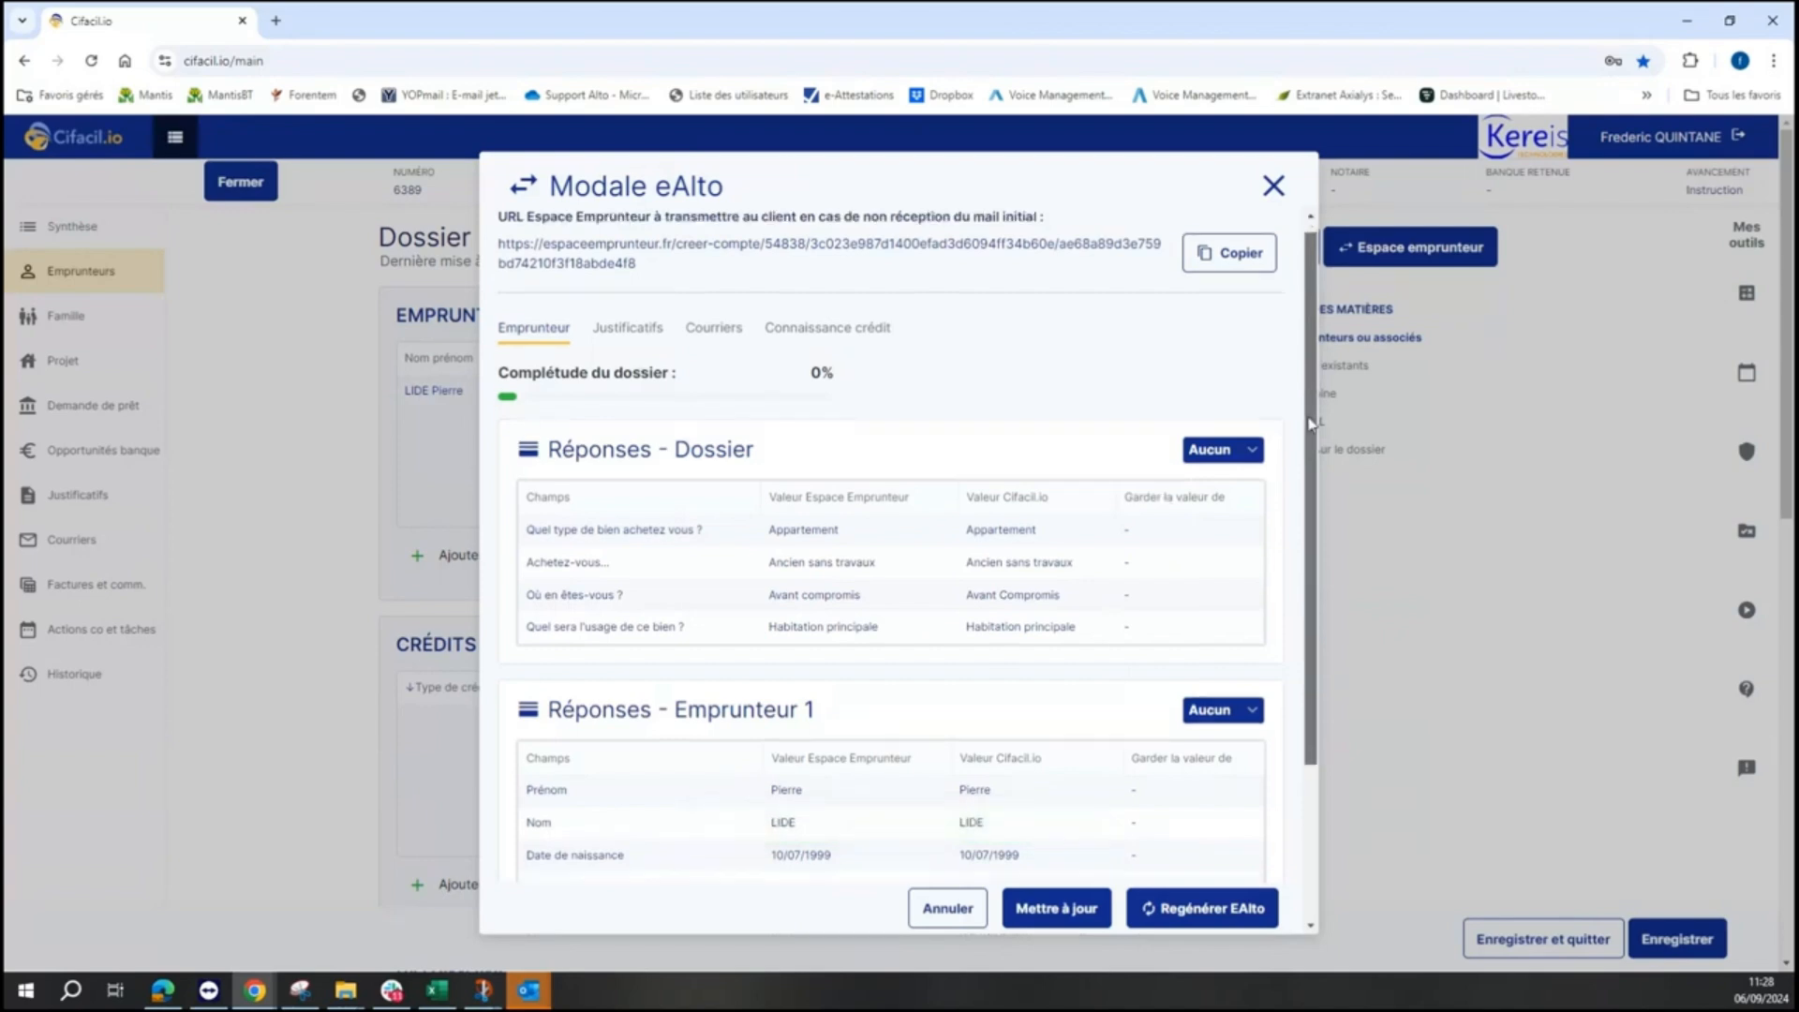
scroll(1310, 423, down, 1)
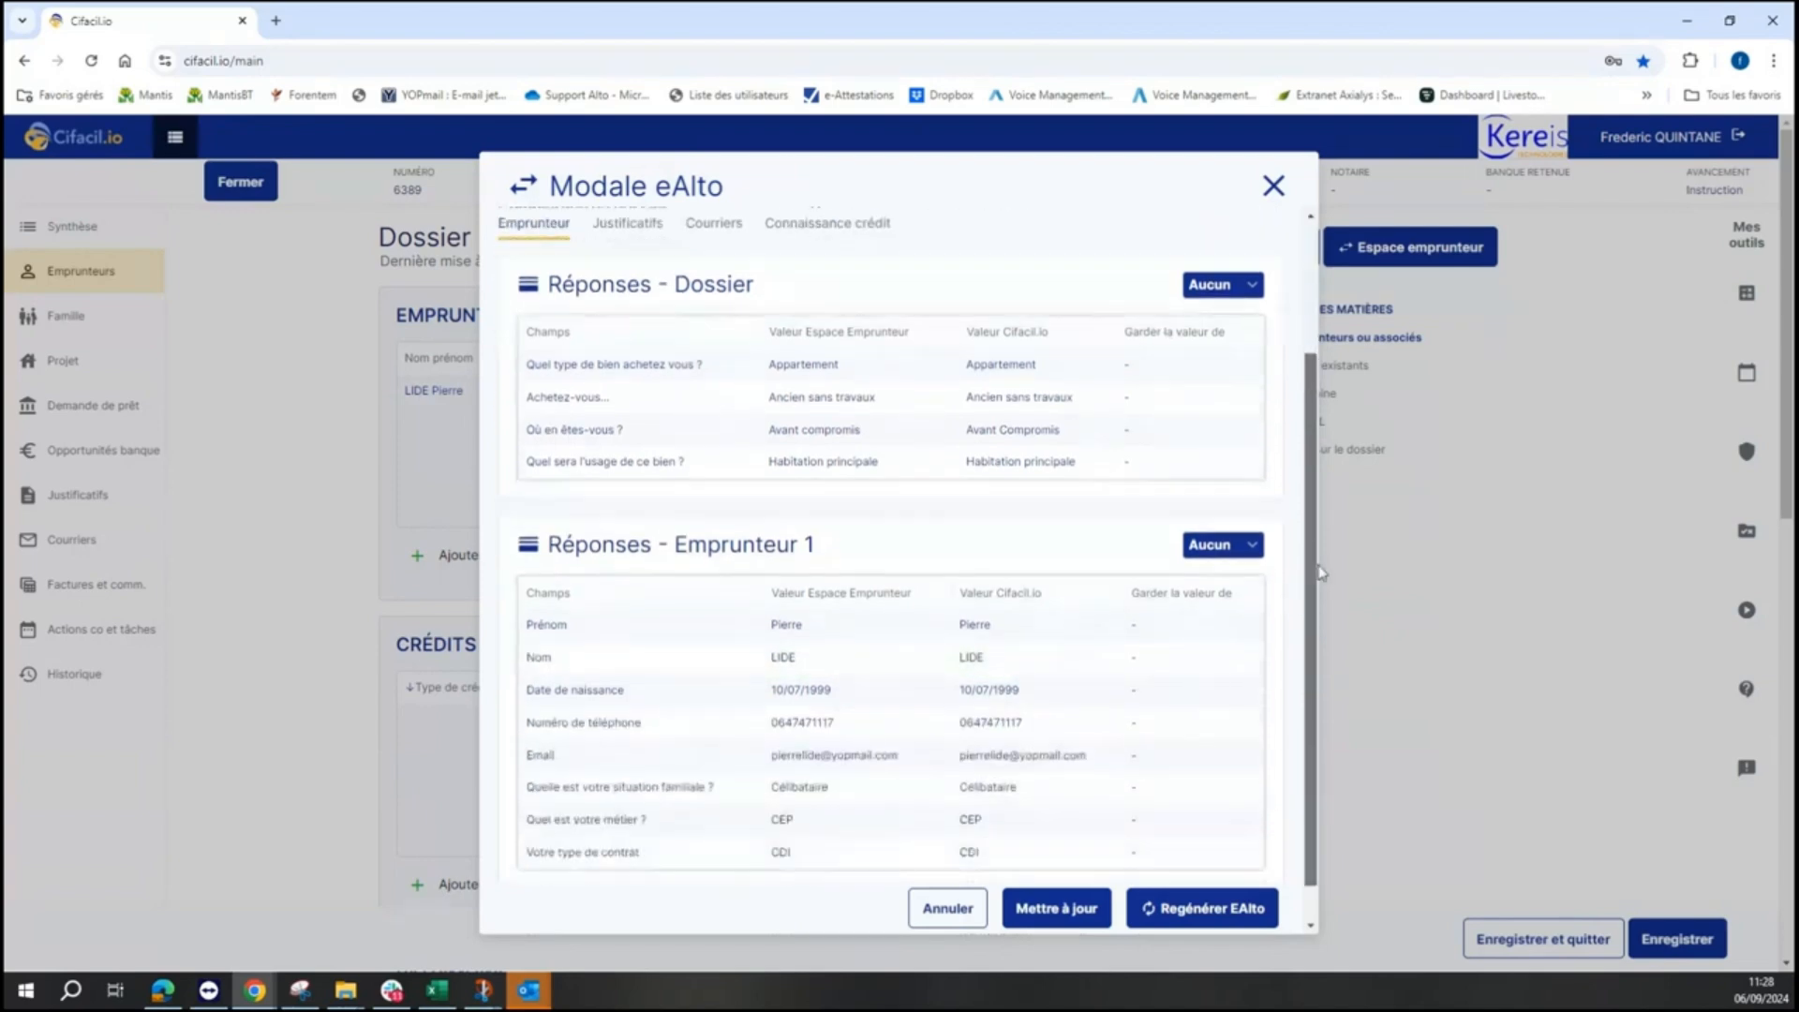
click(1273, 187)
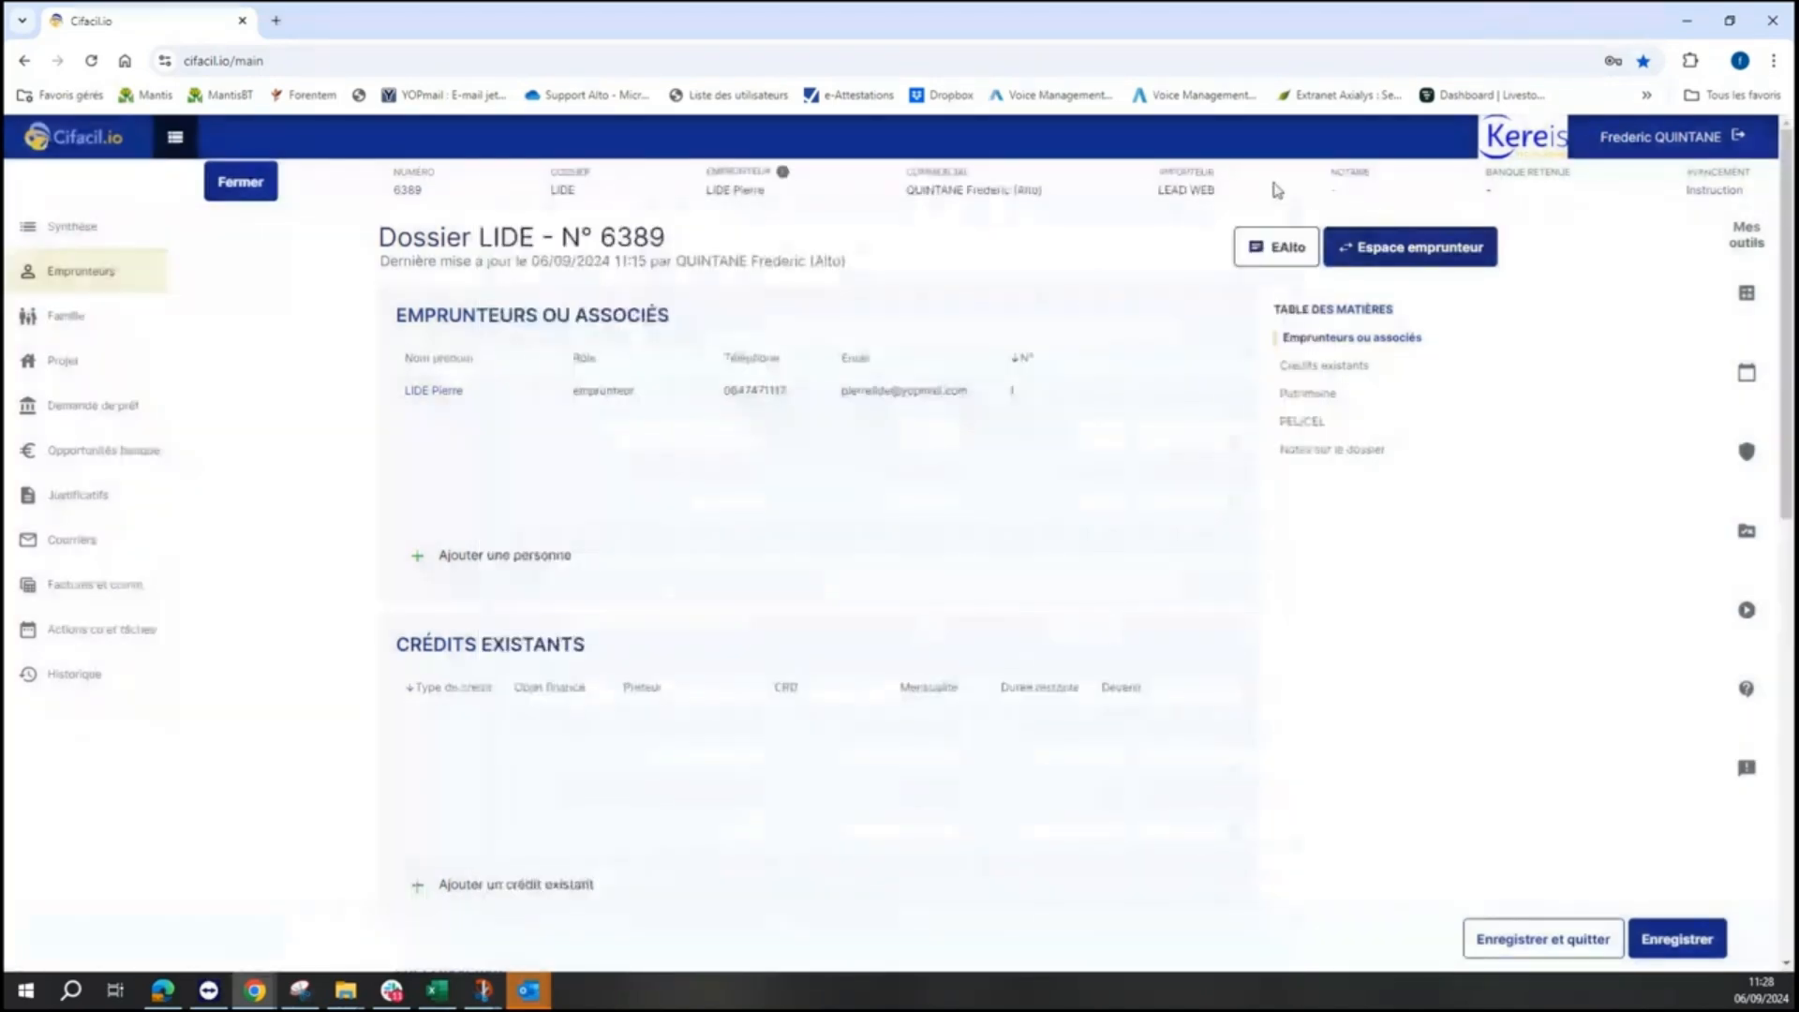
- Request the seven outstanding justificatifs via eAlto so they become Demandé eAlto
click(79, 502)
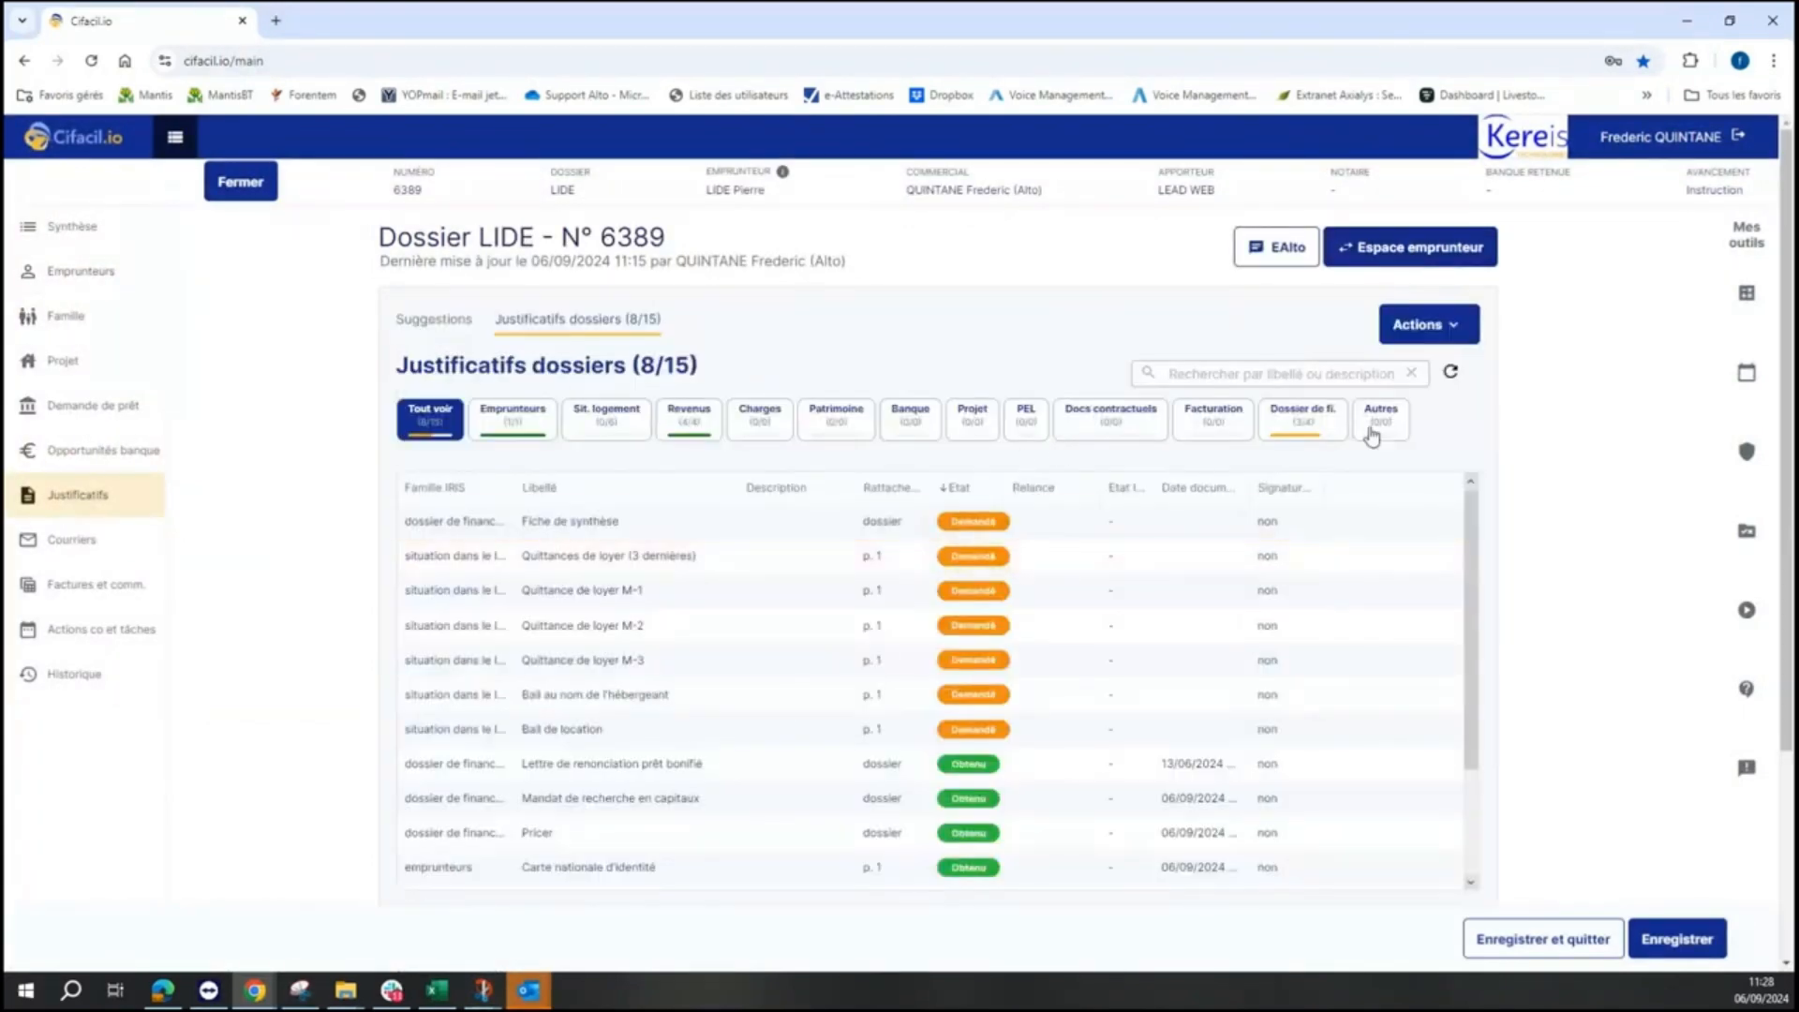
click(1429, 330)
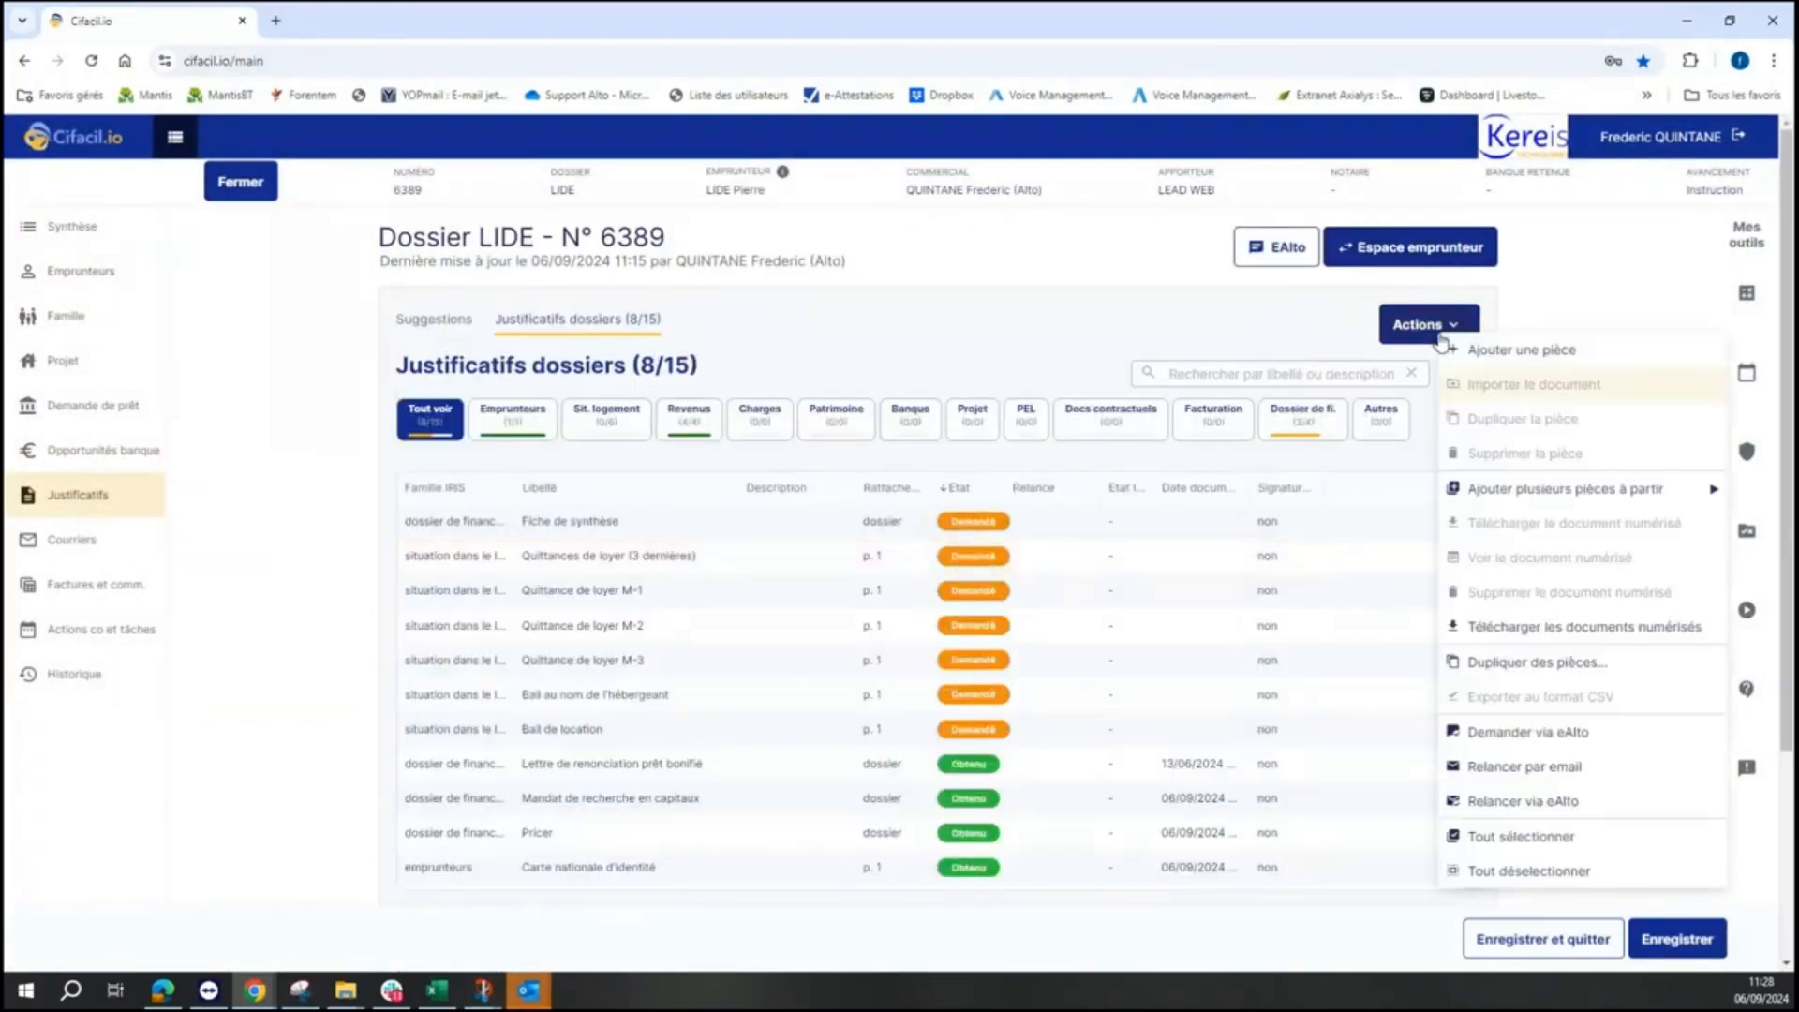
click(1595, 734)
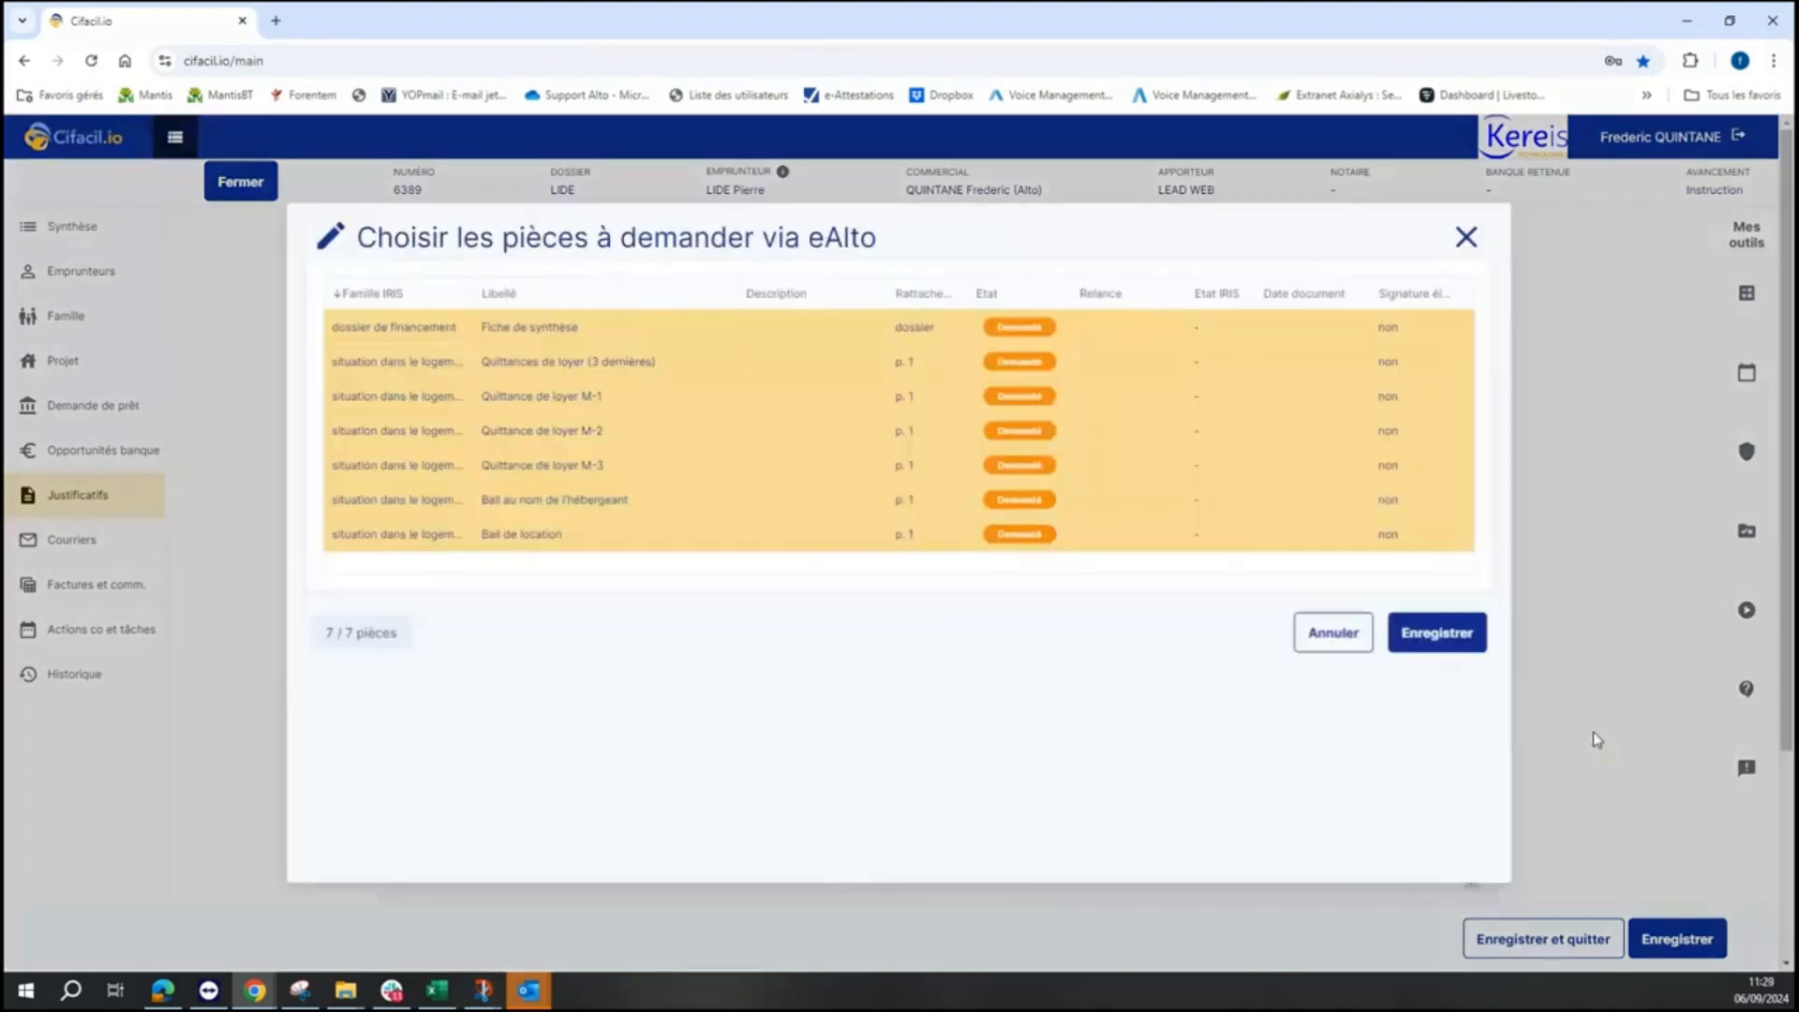
click(1439, 636)
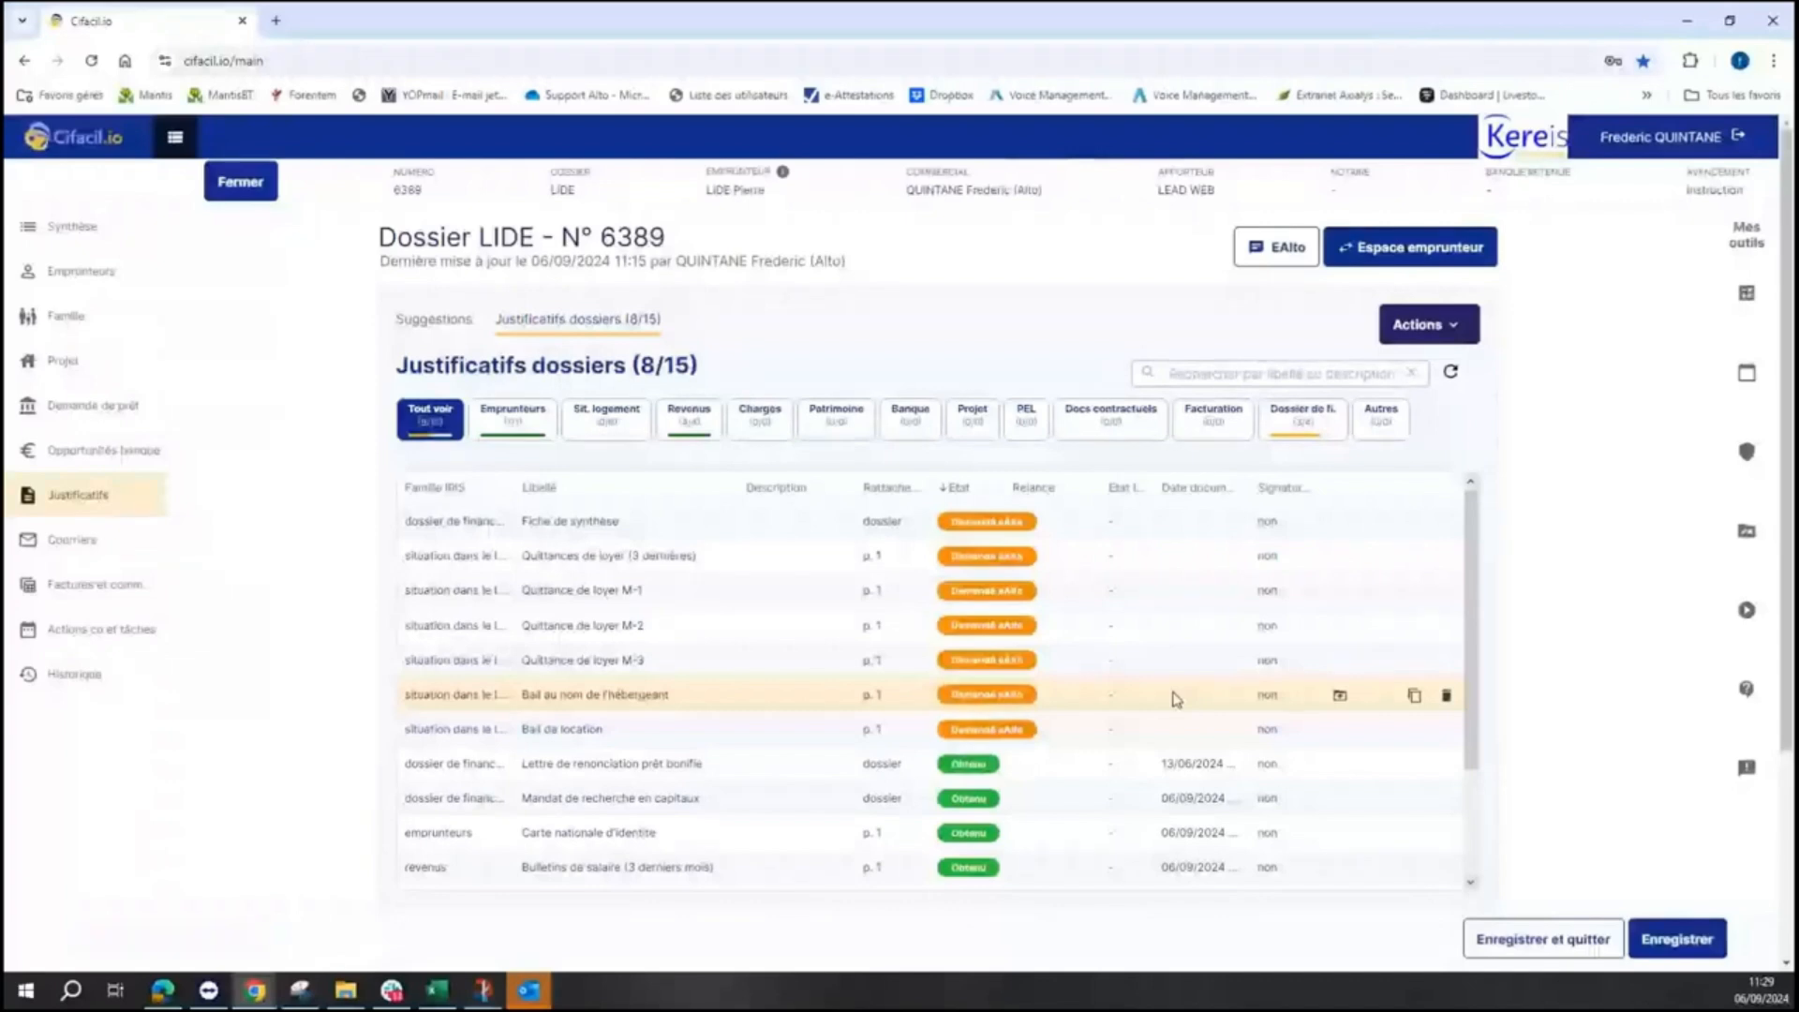
click(1368, 255)
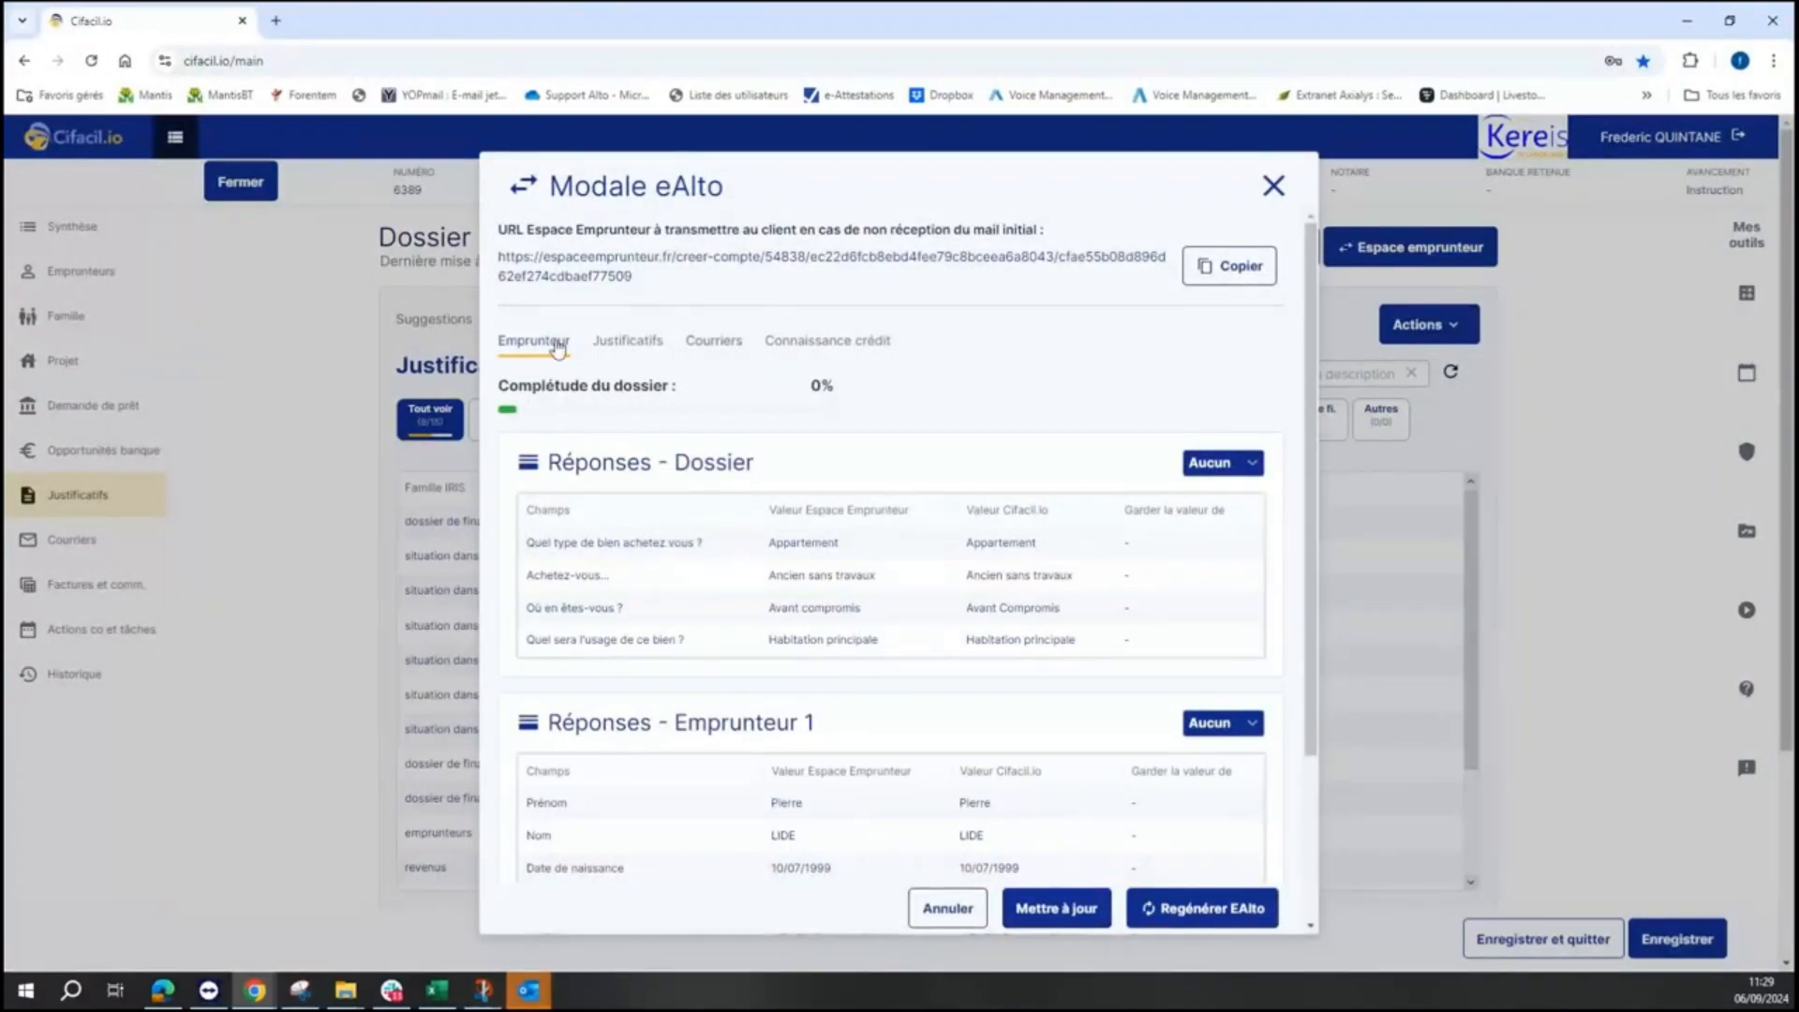
- Review the requested pieces in the eAlto modal's Justificatifs tab, then close it
click(614, 345)
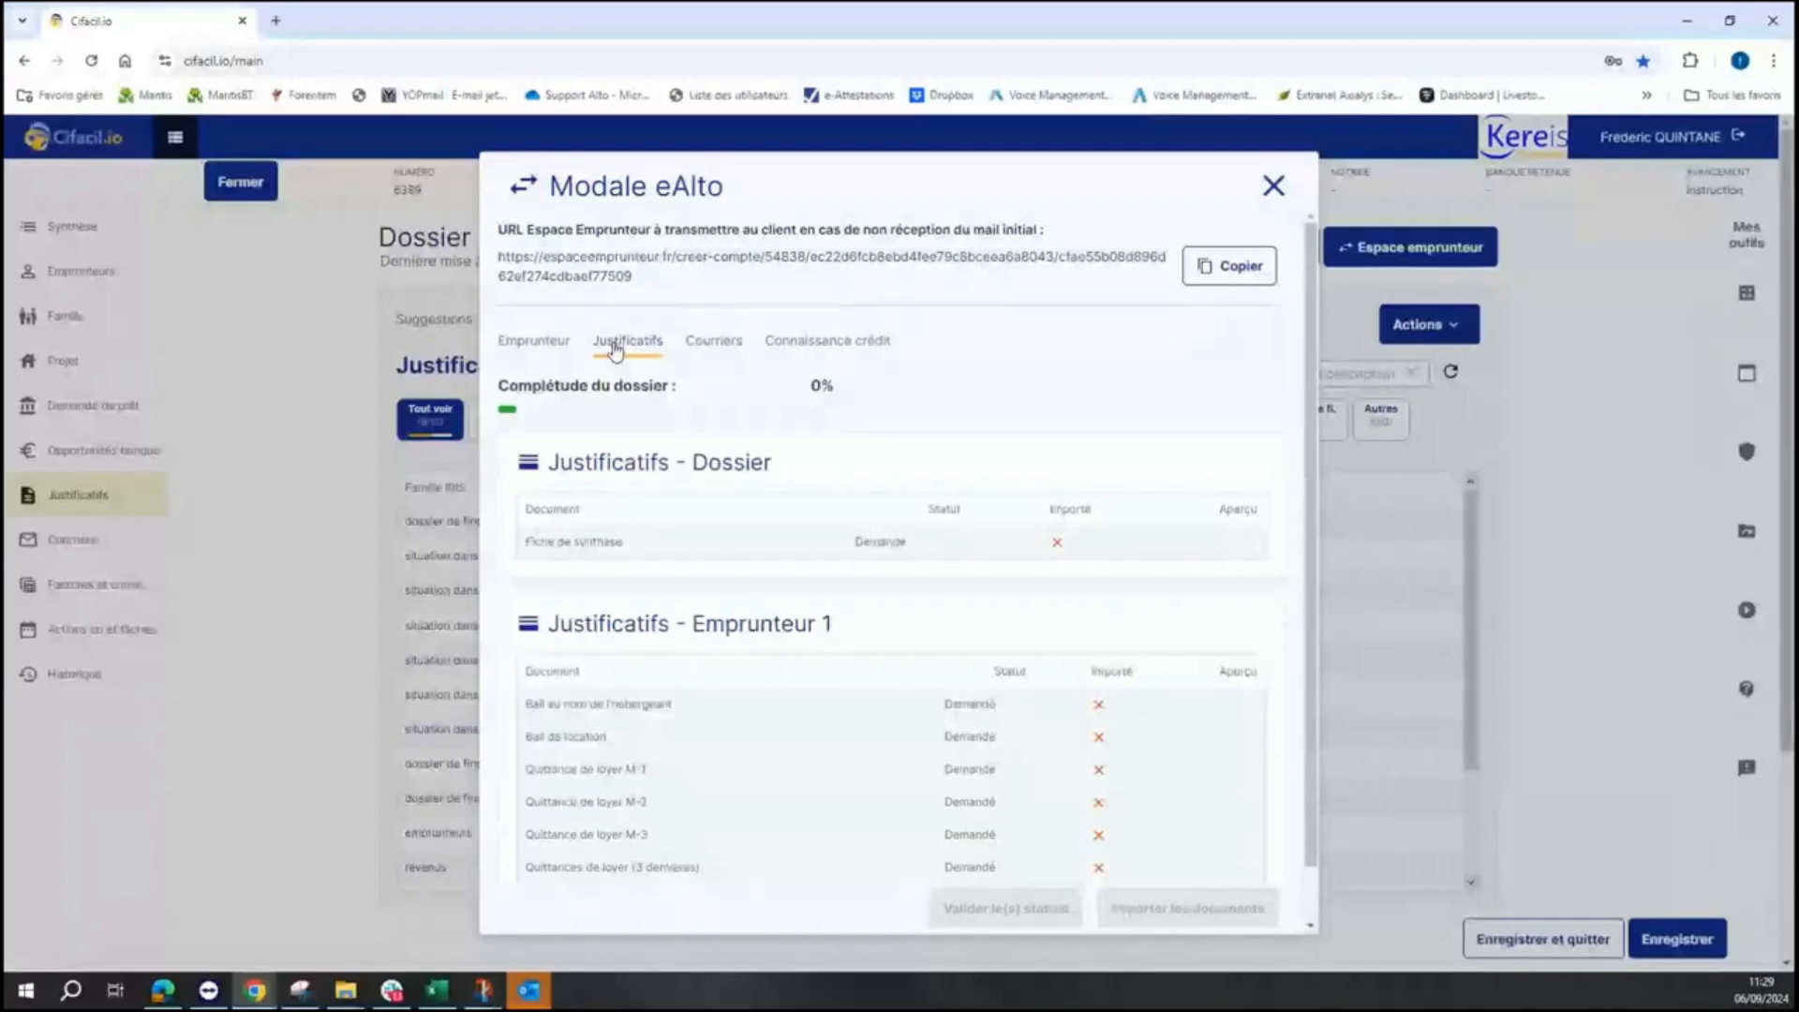
click(1276, 187)
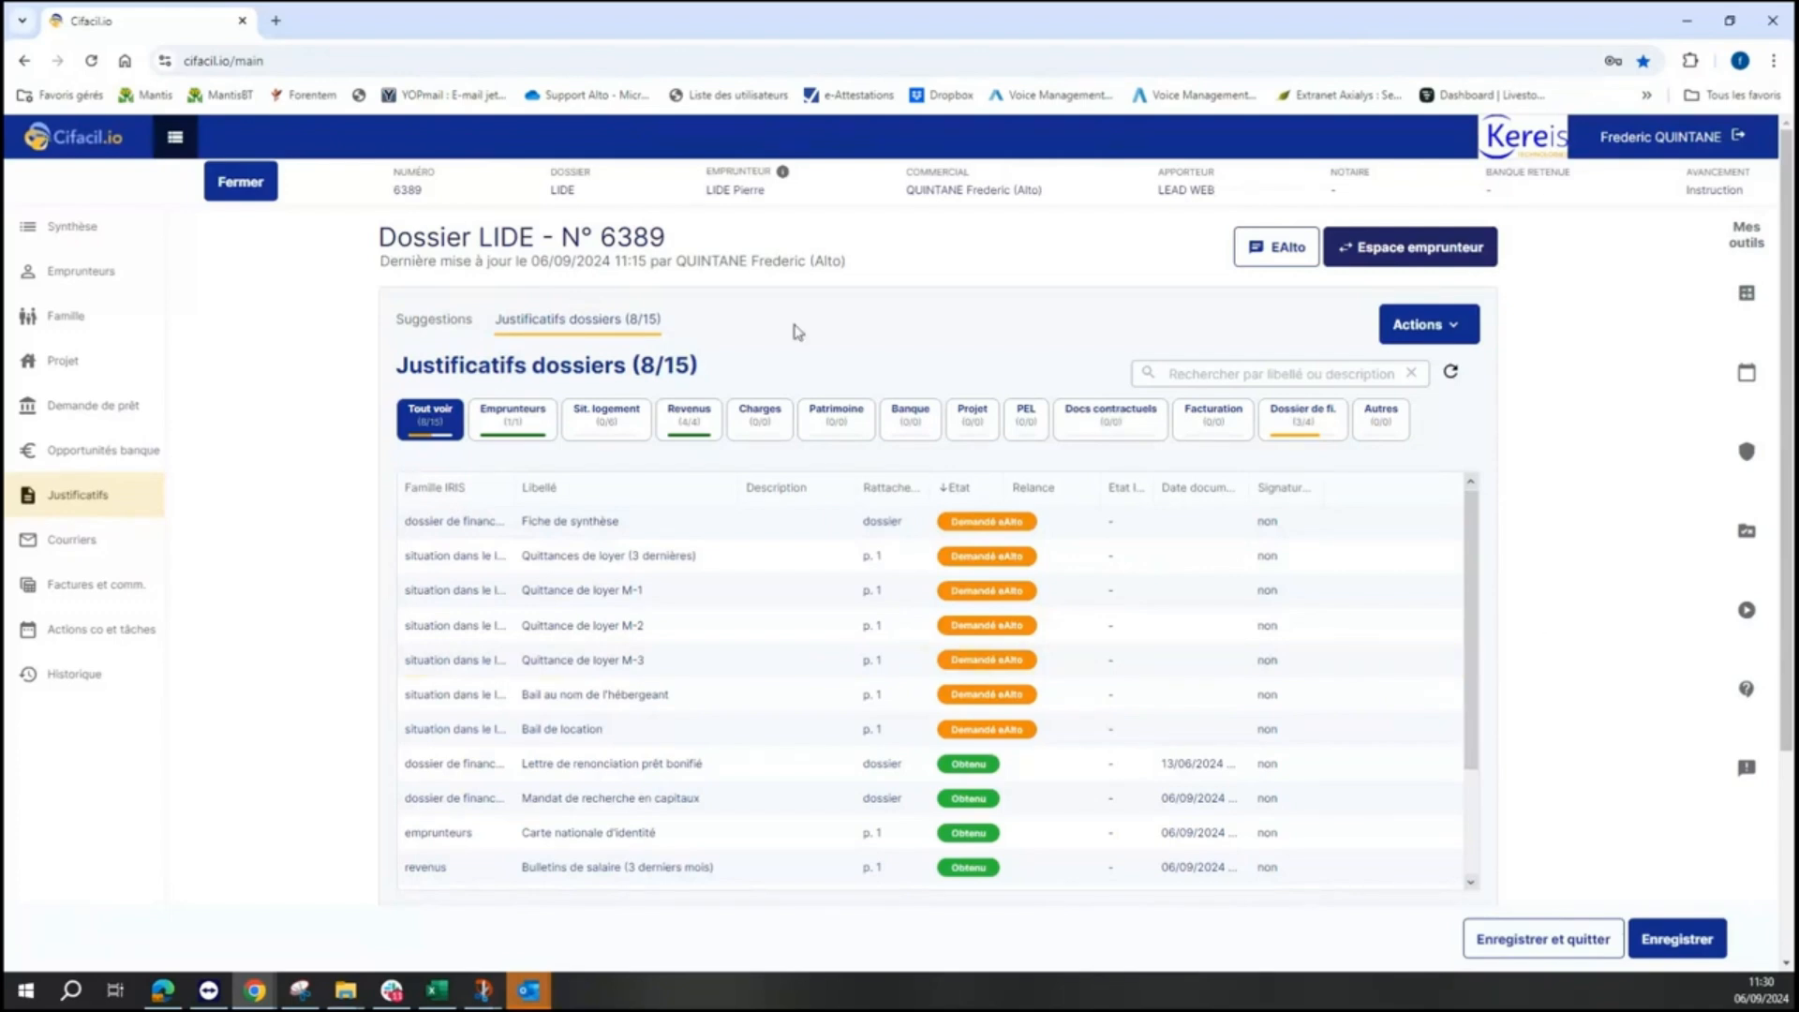
- Close dossier LIDE and open Mon paramétrage from the dashboard
click(226, 192)
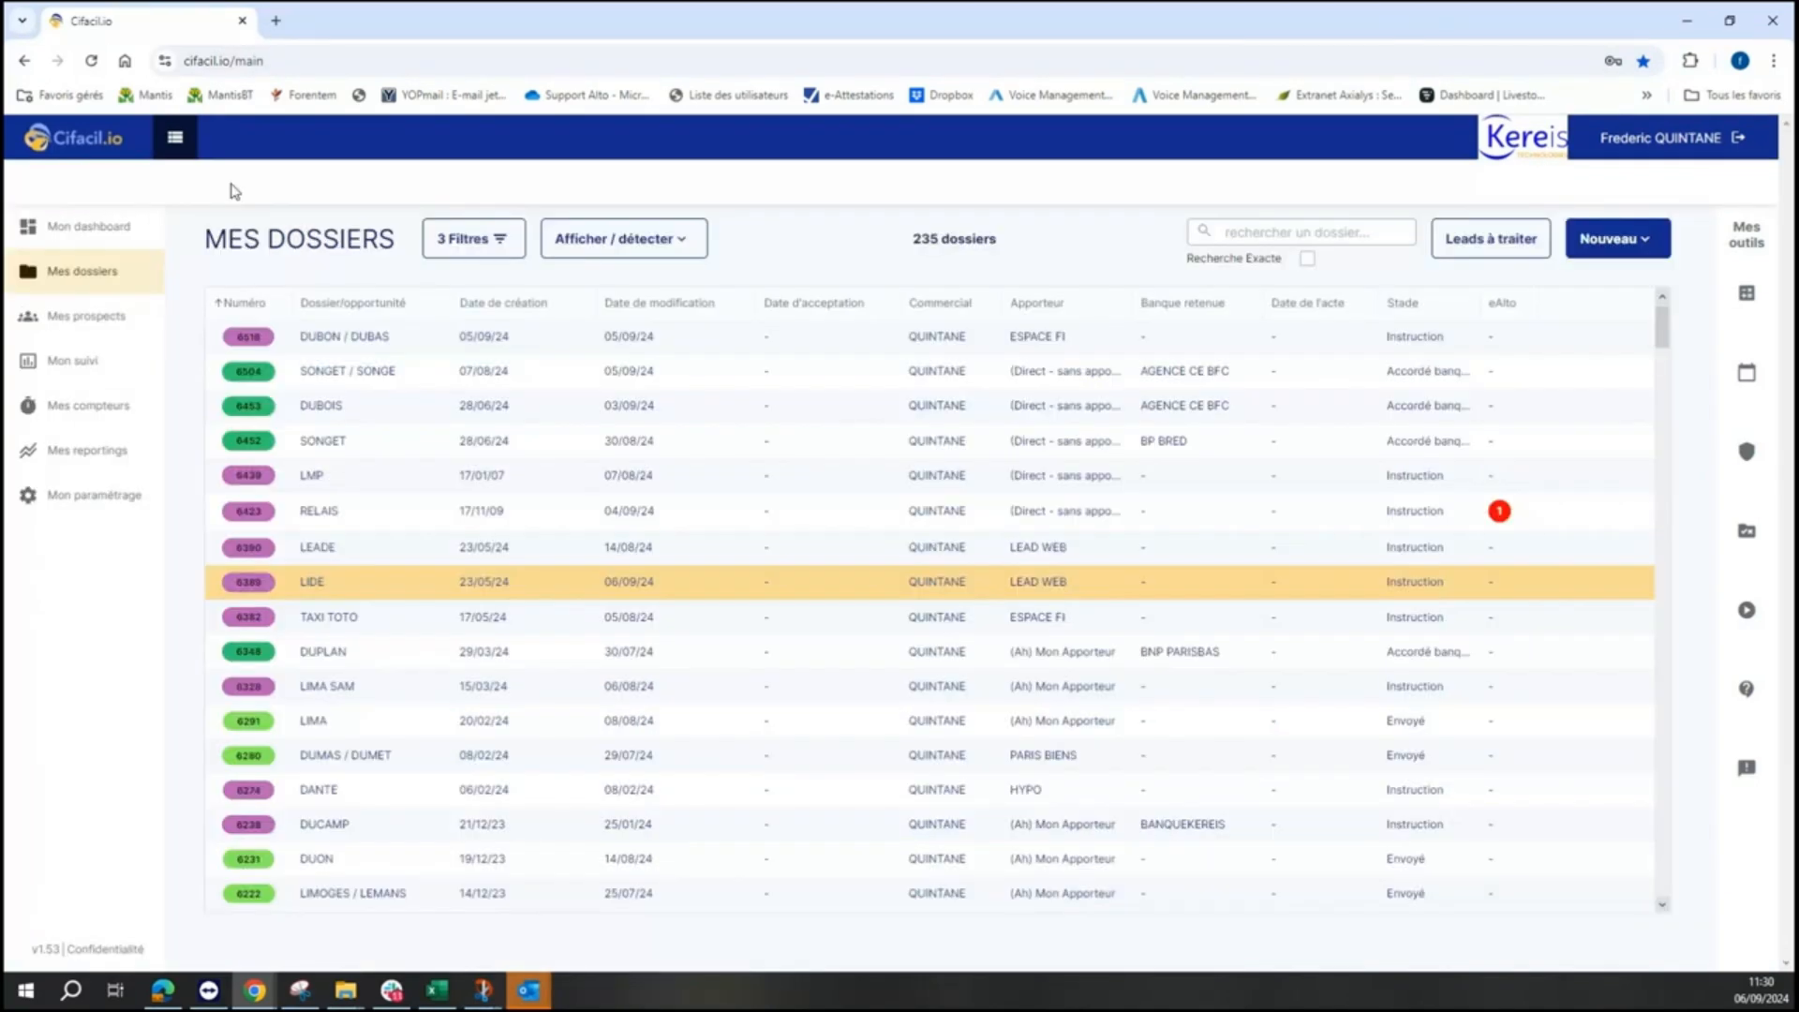
click(90, 228)
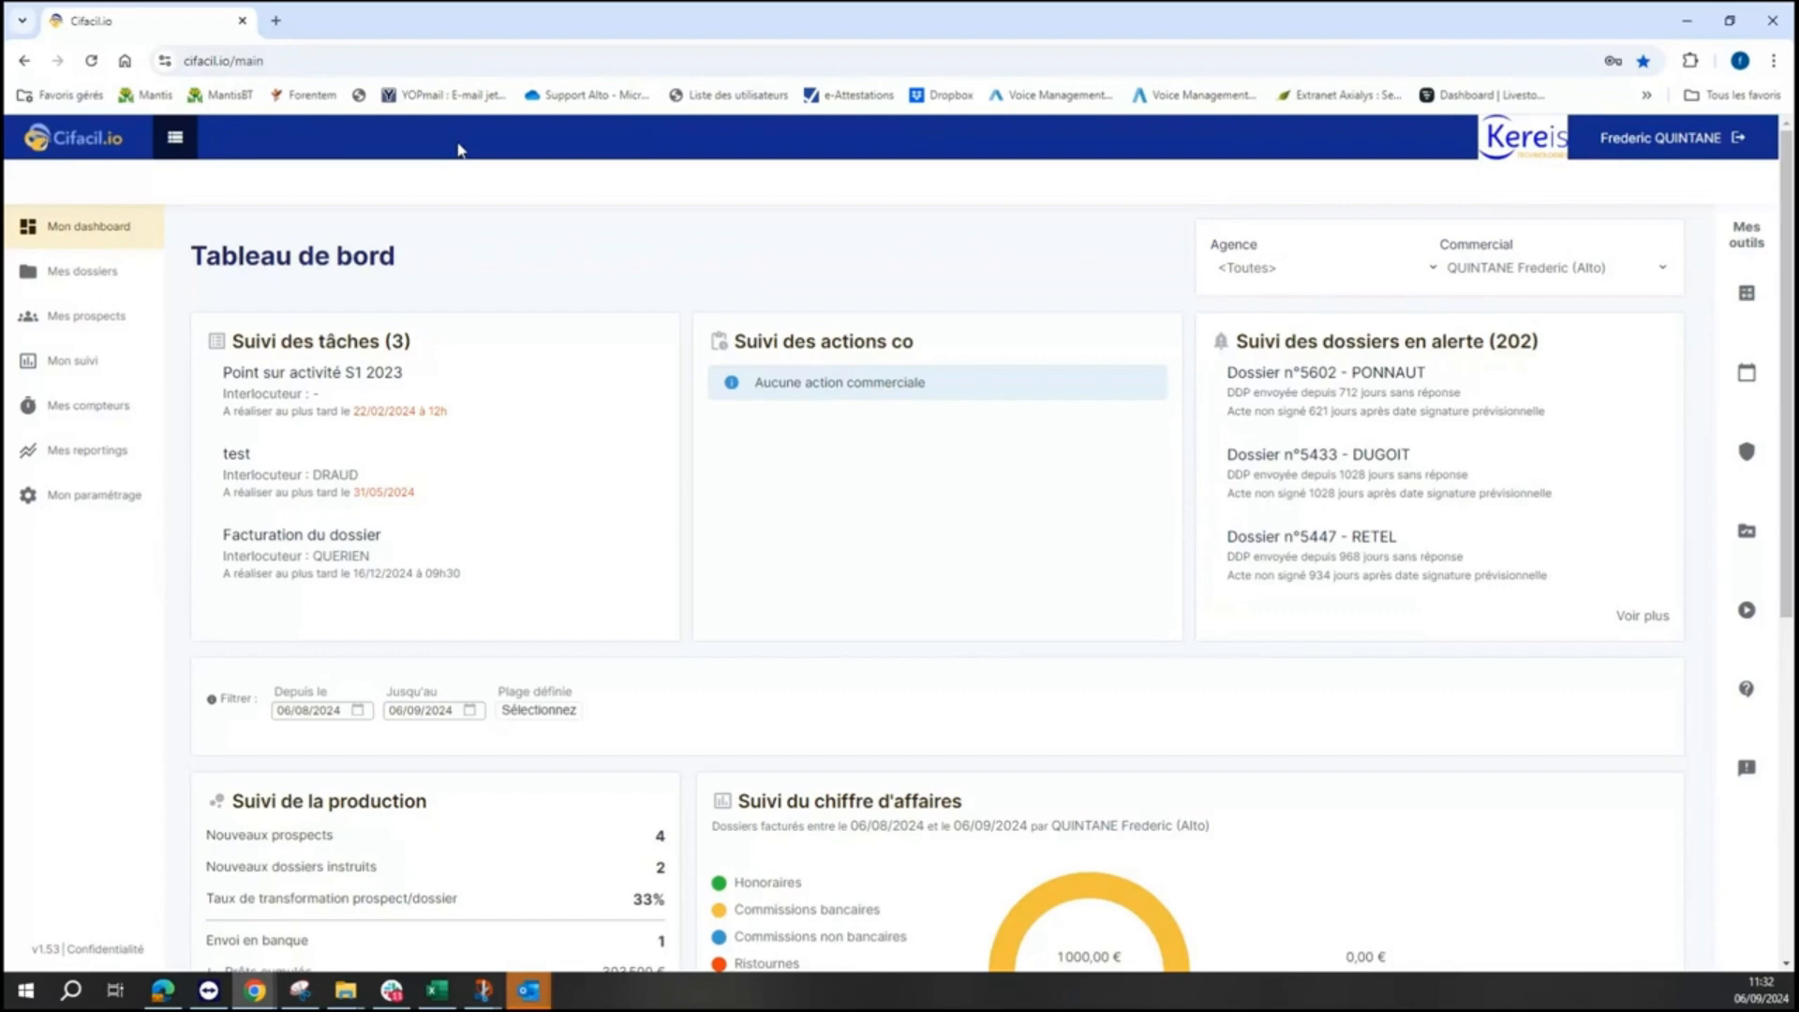
click(114, 502)
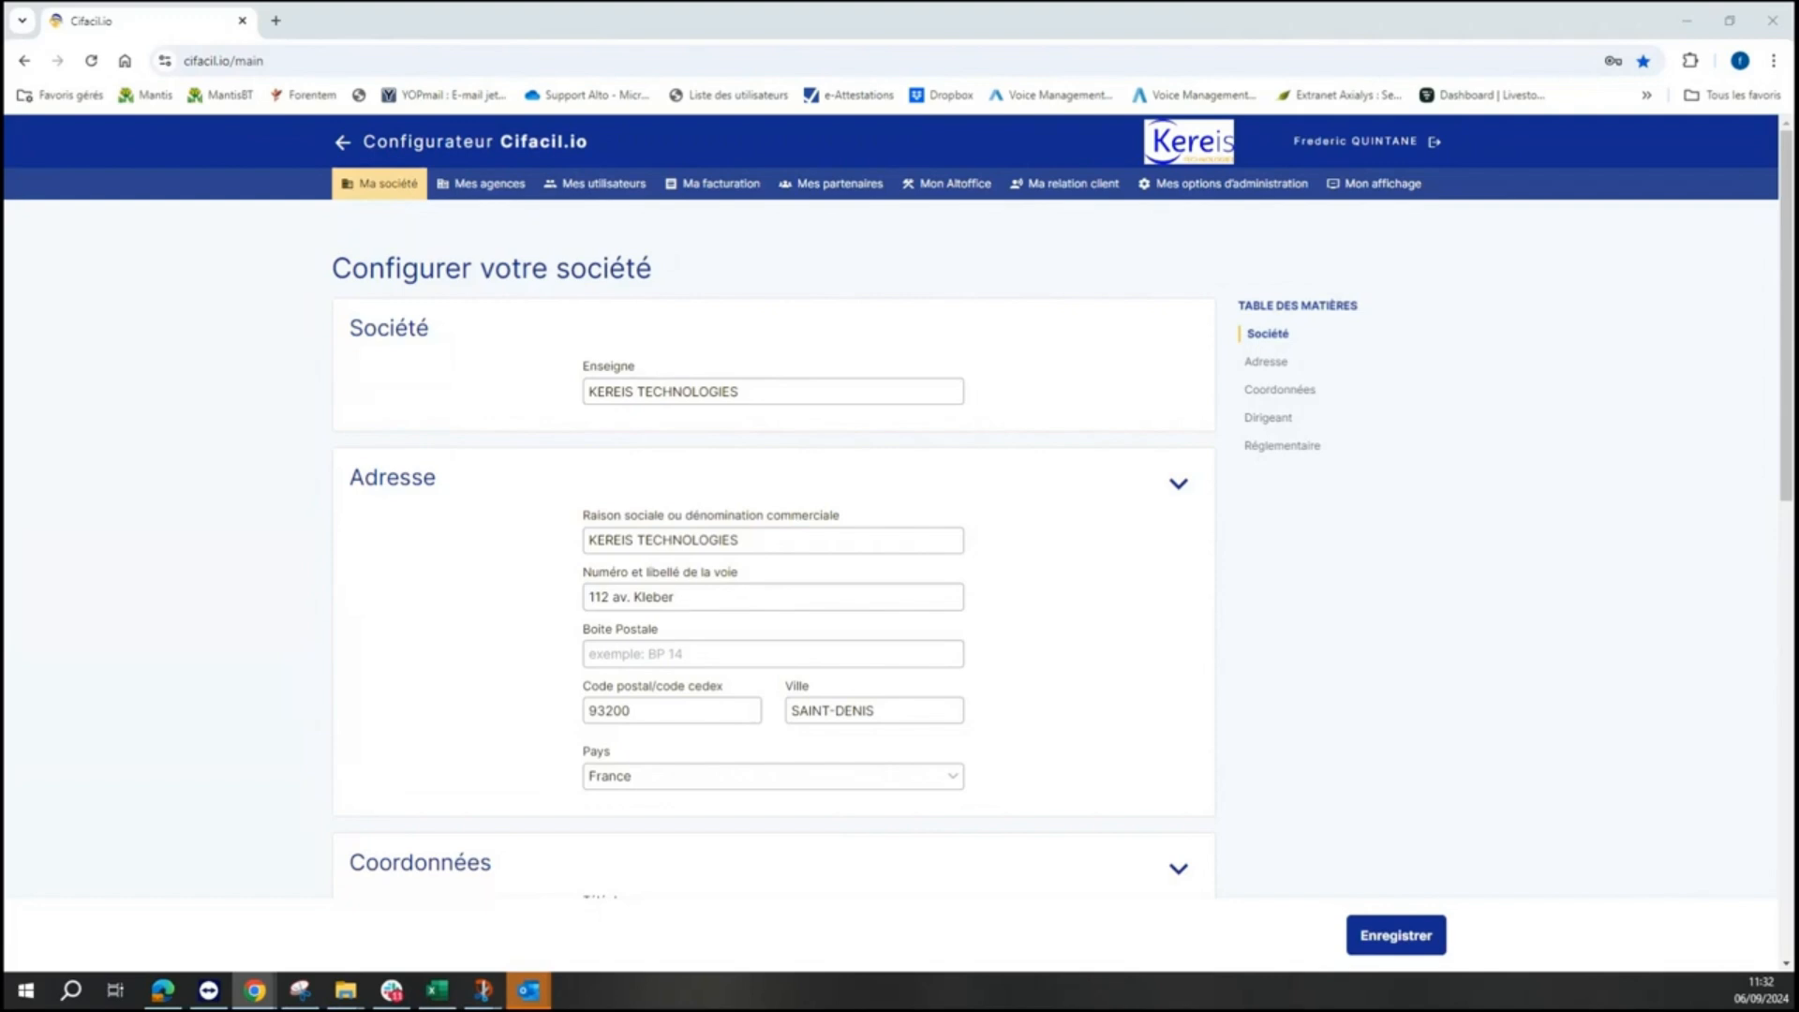
key(super+d)
key(super+d)
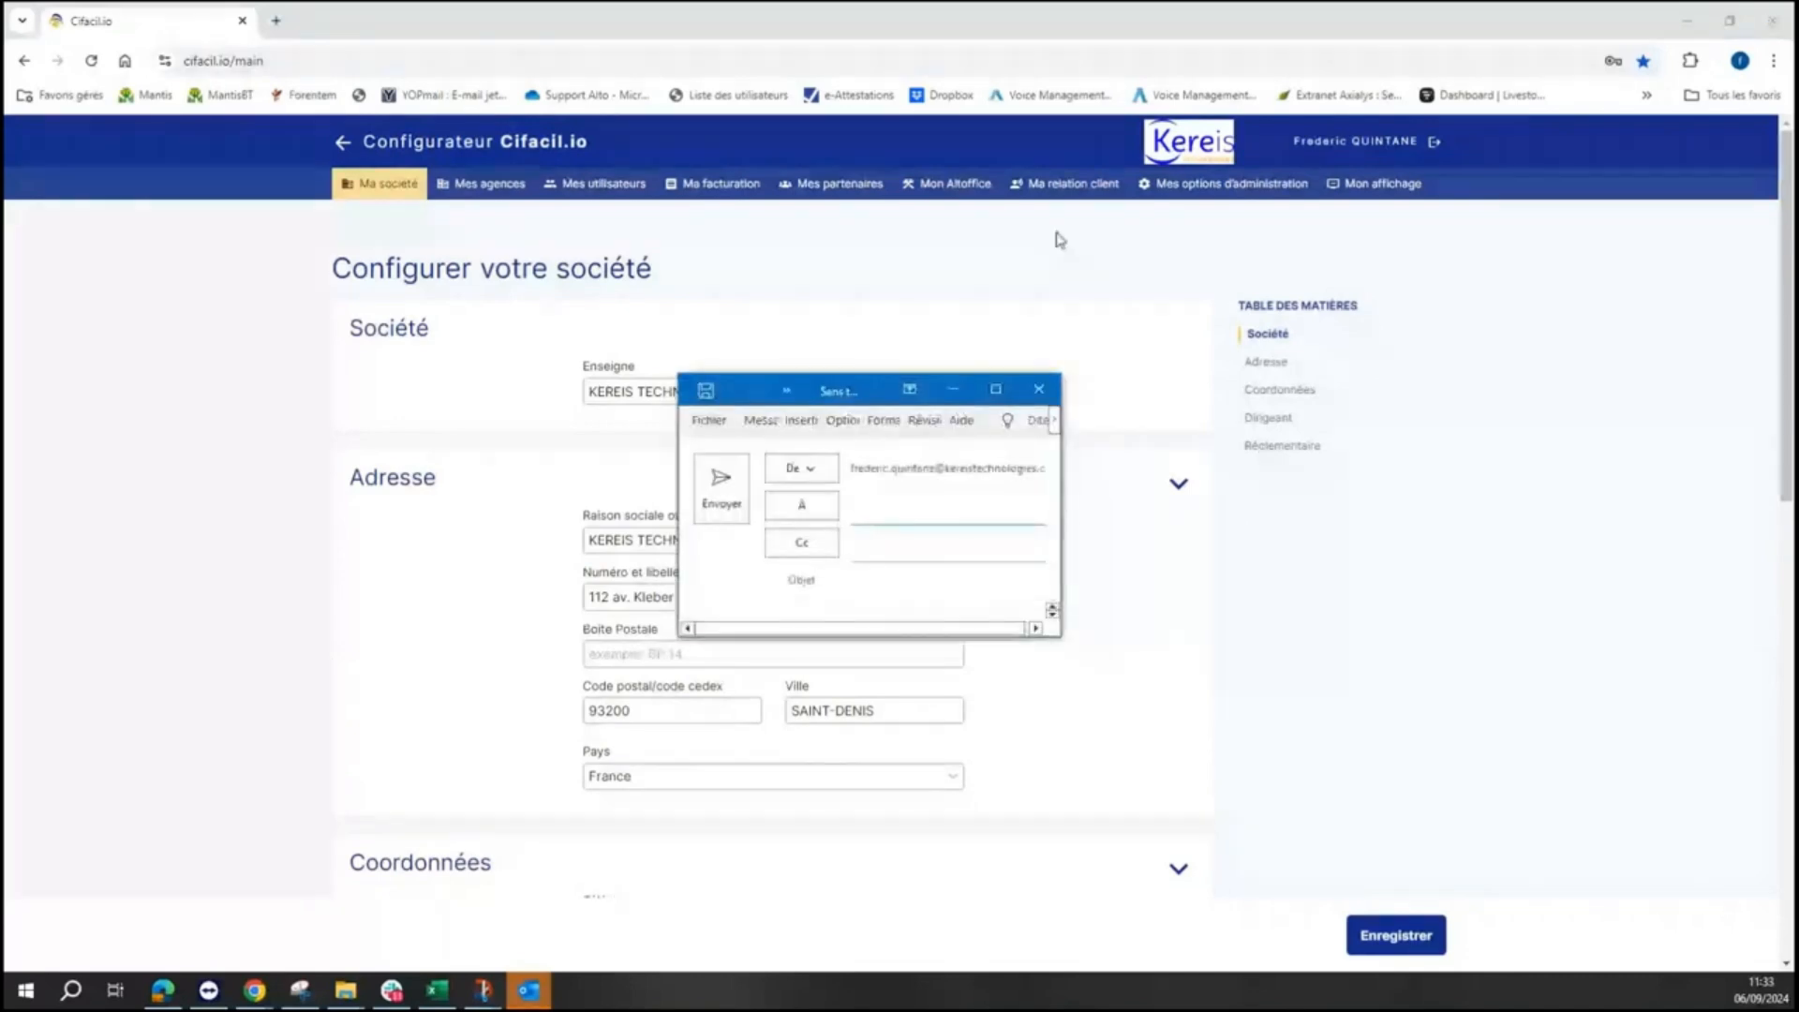
drag(889, 394, 1629, 1008)
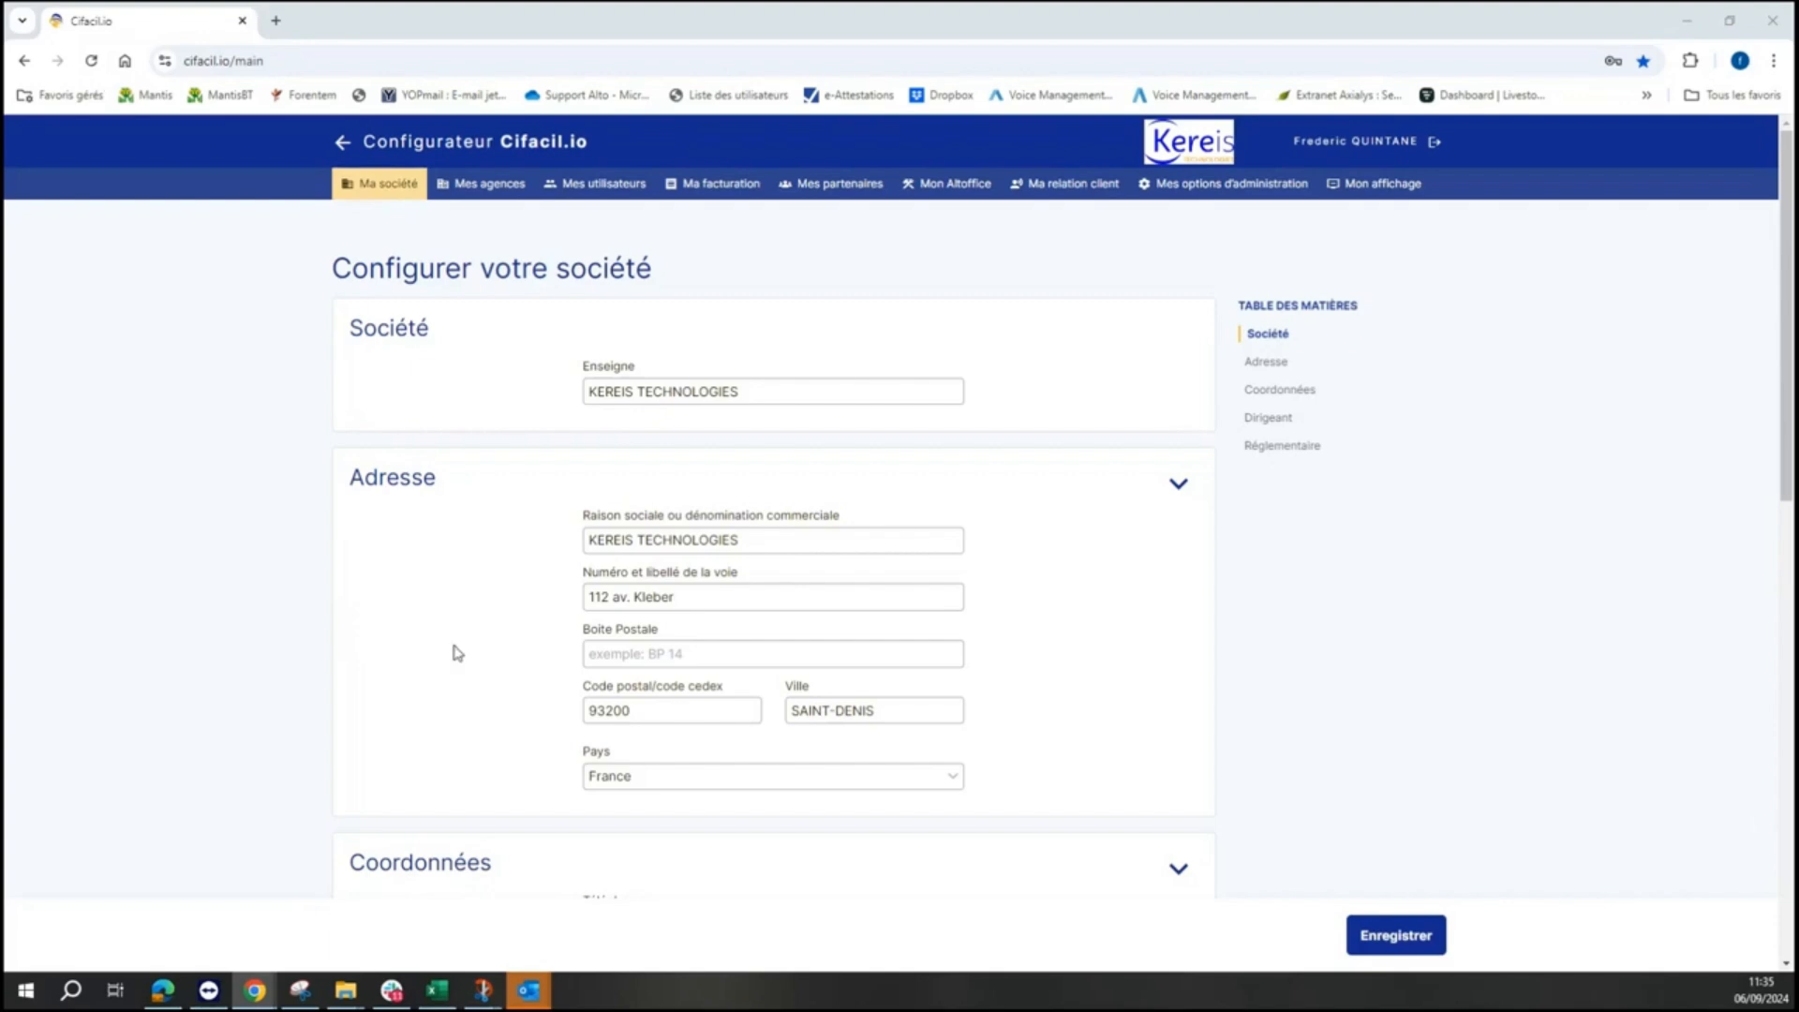
- Leave the Configurateur Cifacil.io and go back to the Tableau de bord dashboard
click(343, 141)
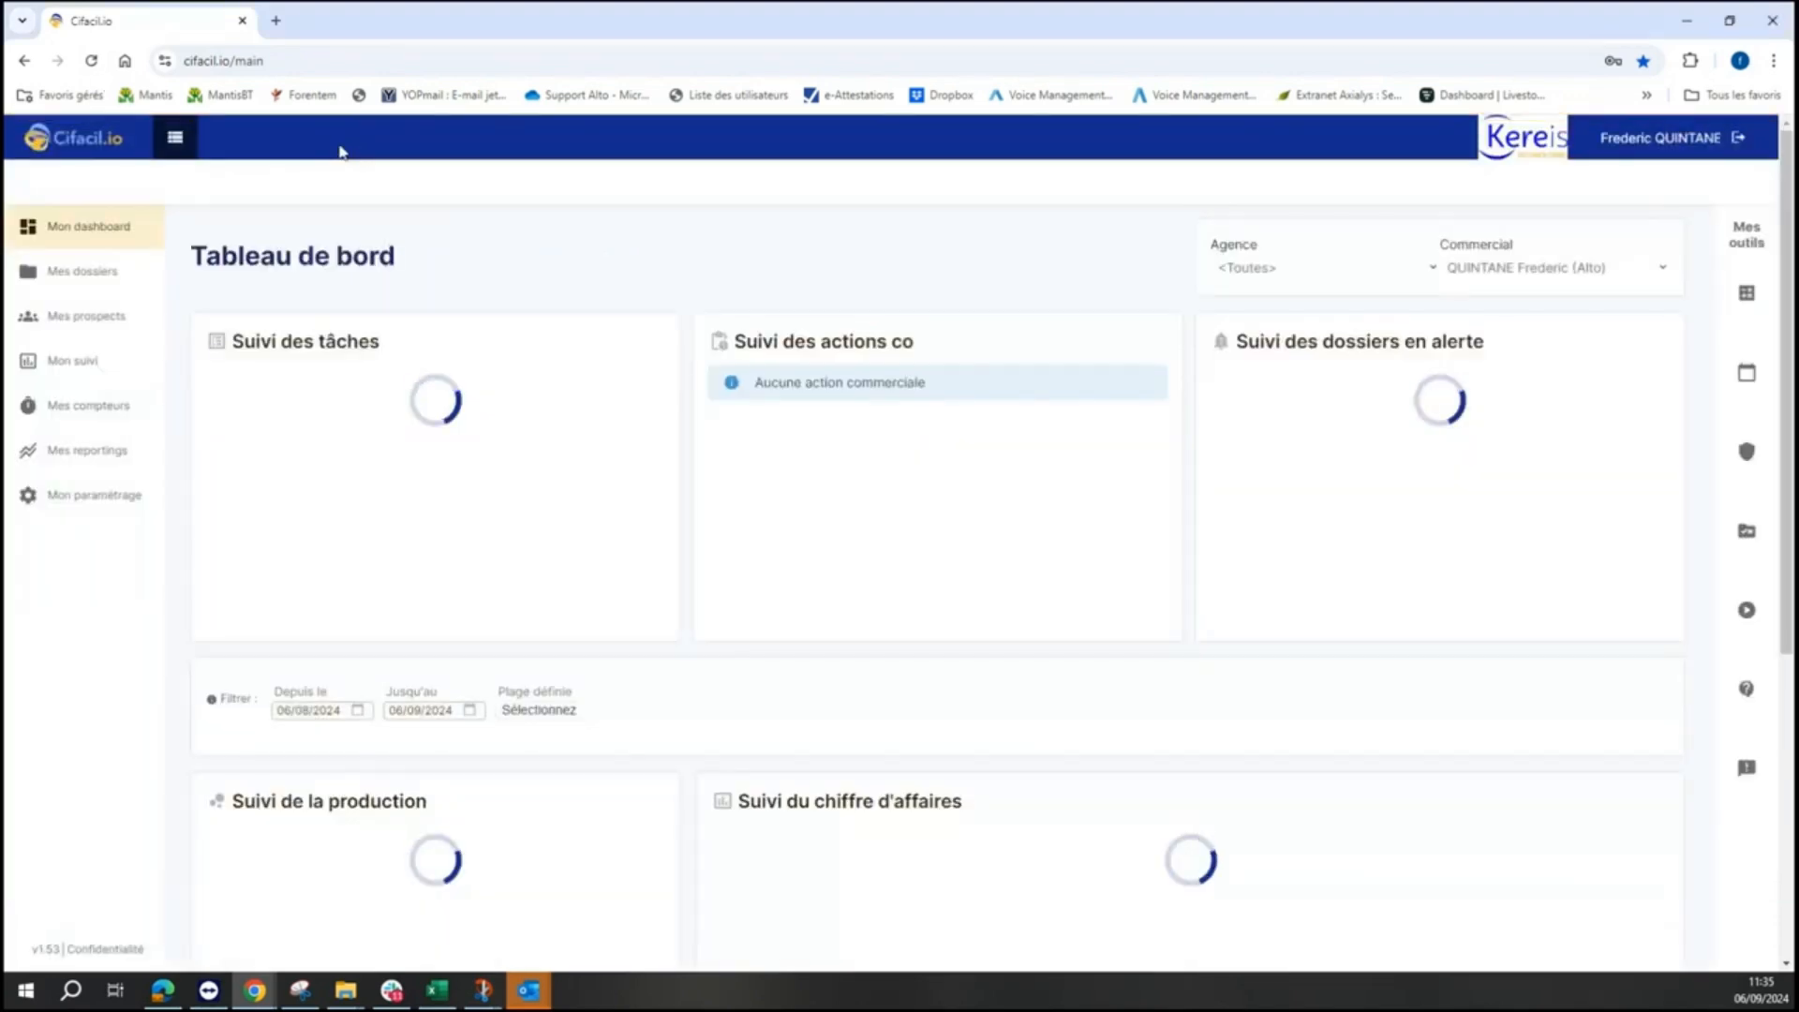